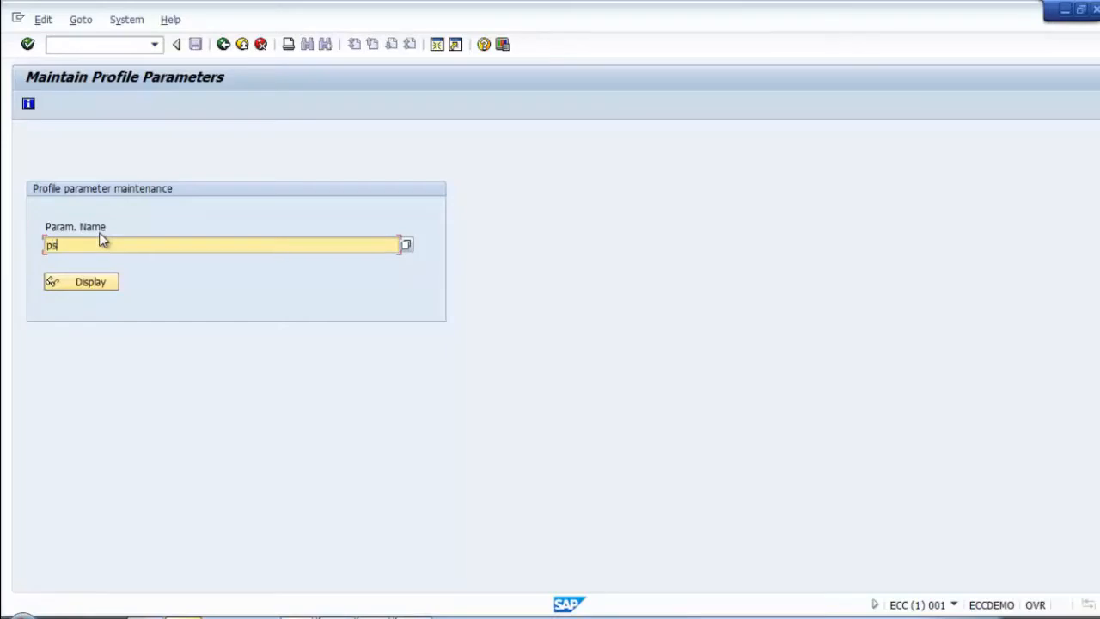
Step: Correct the parameter name to rspo/store_location and display its attributes
key(BackSpace)
key(BackSpace)
text(rspo/store)
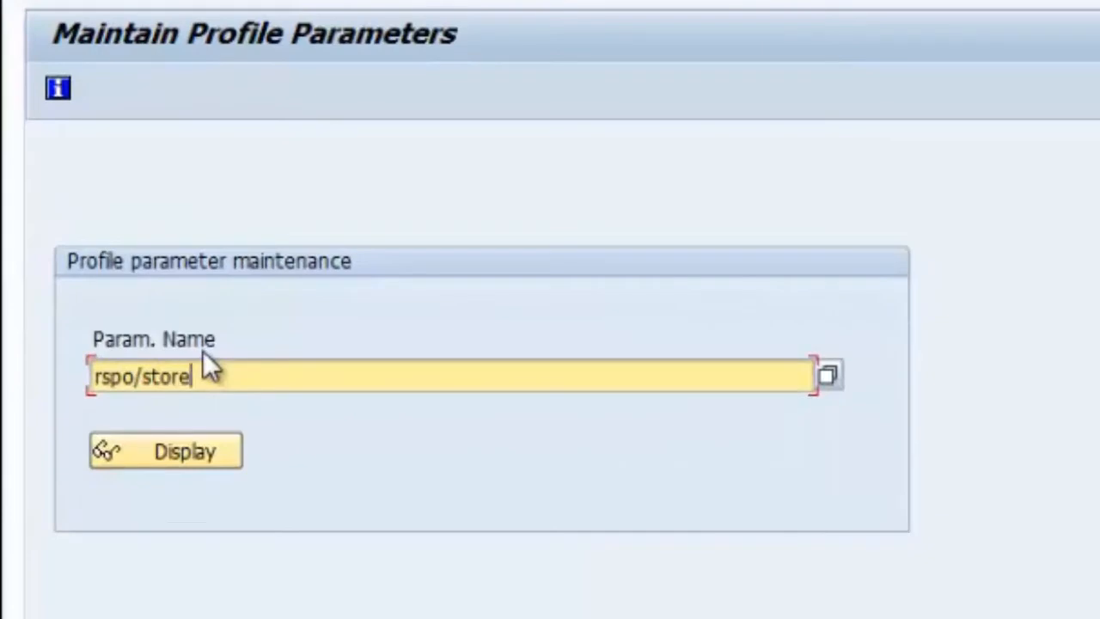
text(_location)
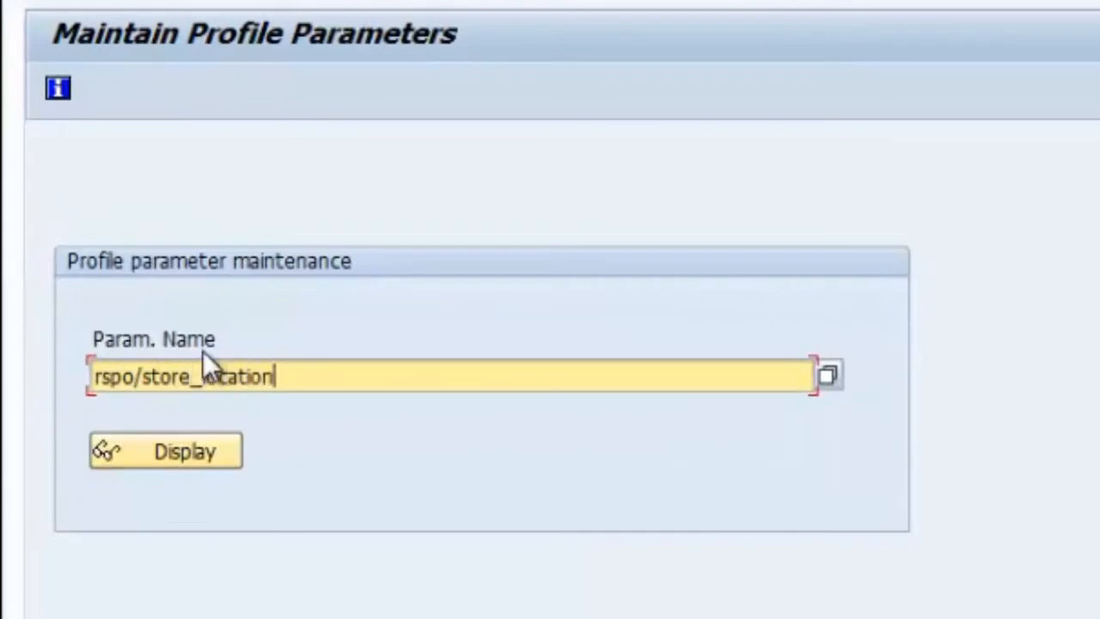
click(124, 454)
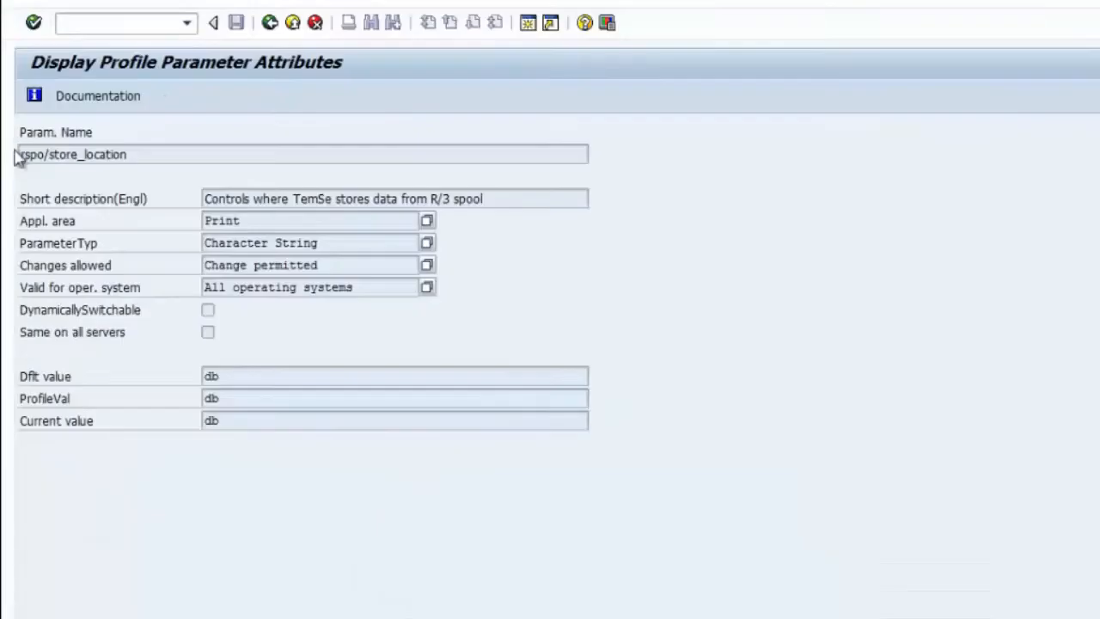
Step: Highlight the parameter name and its db profile value, then open the parameter documentation
drag(218, 190, 32, 190)
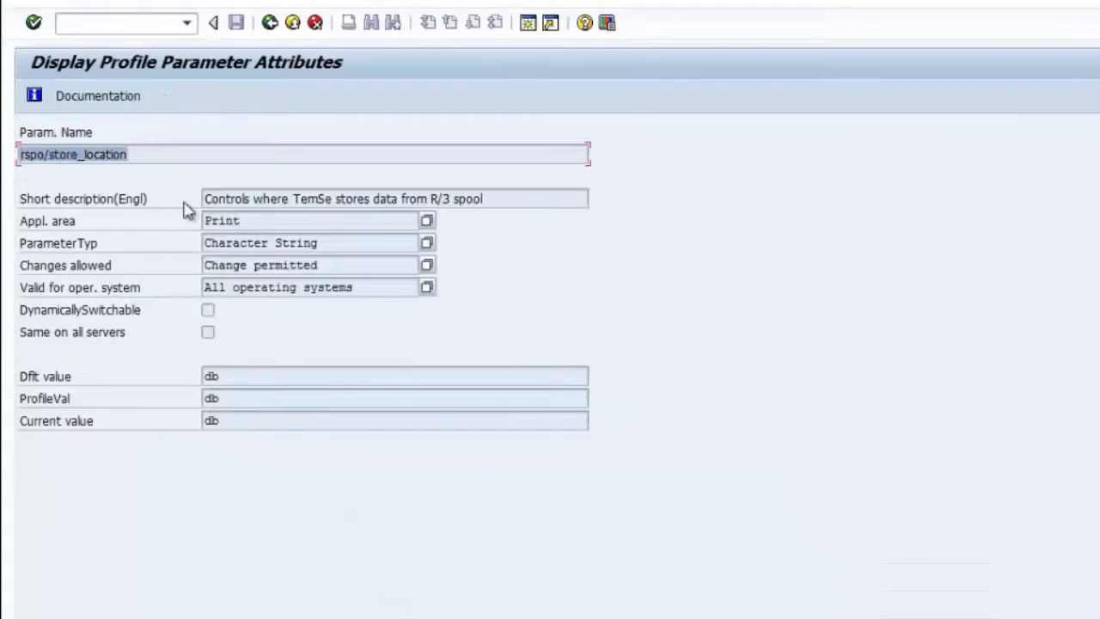
click(217, 153)
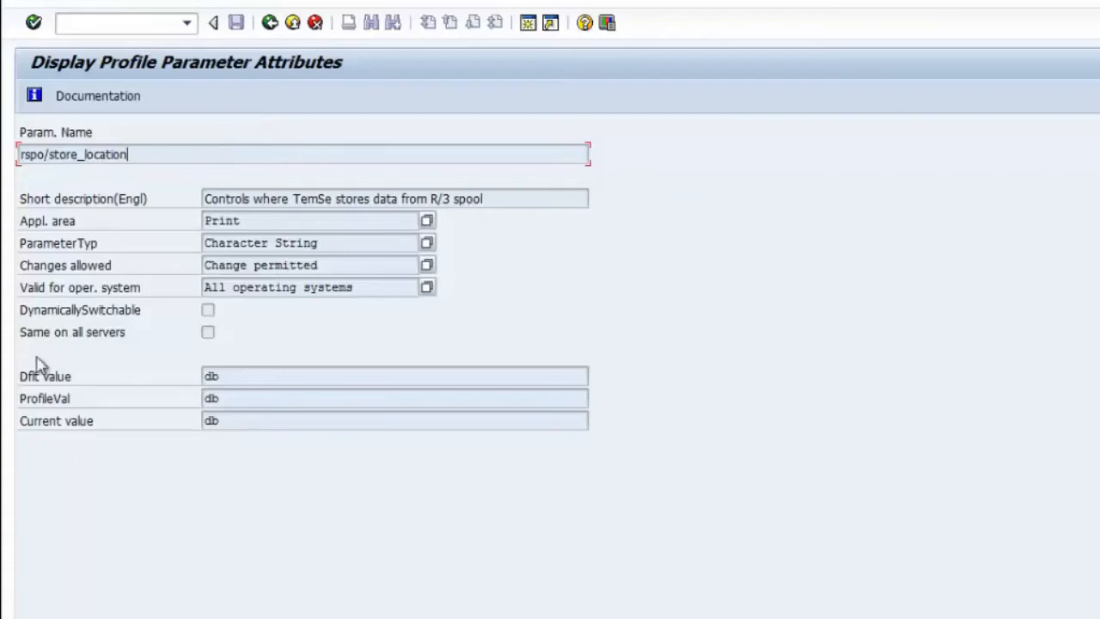
click(214, 398)
click(99, 97)
Step: Move the documentation aside and scroll to the affected rsts parameters and Valid Input section
drag(393, 133, 719, 29)
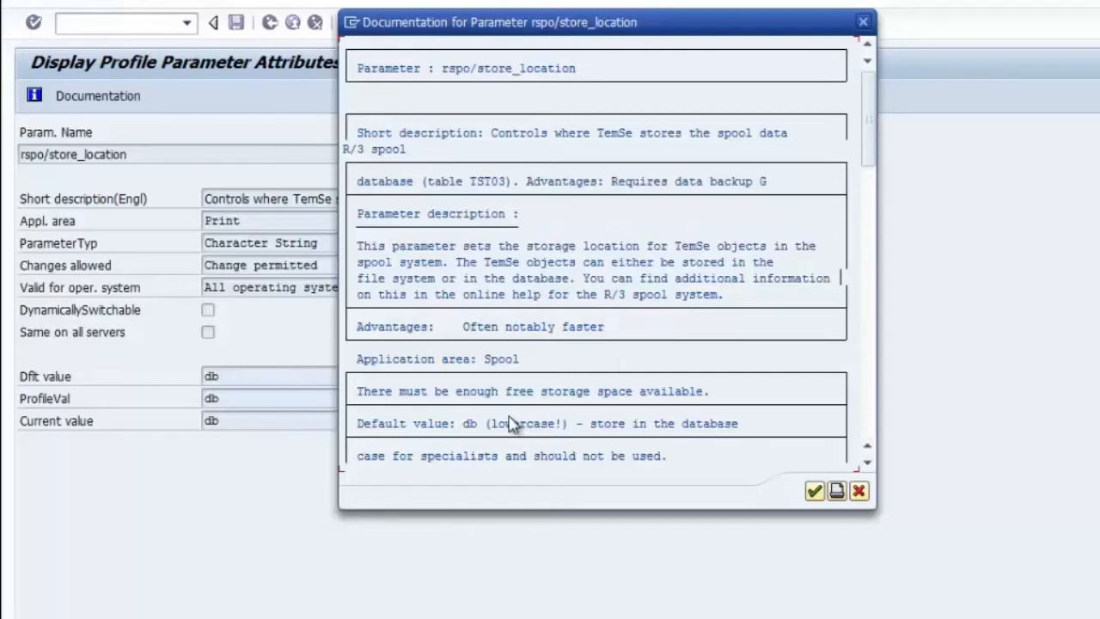
click(867, 465)
click(867, 465)
click(867, 465)
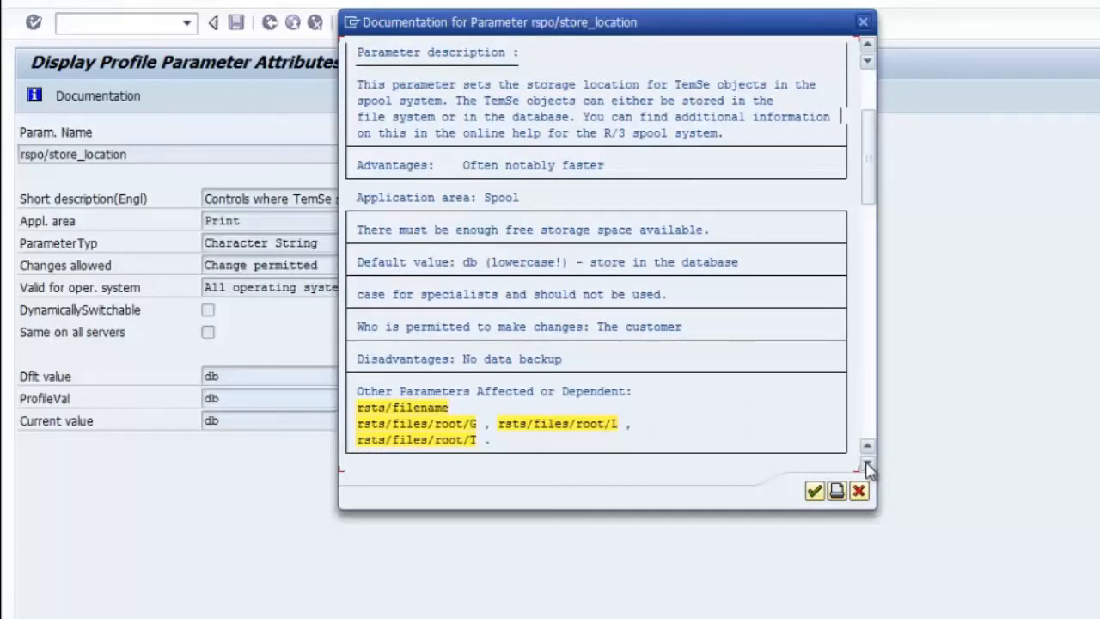
click(867, 465)
click(868, 465)
click(867, 465)
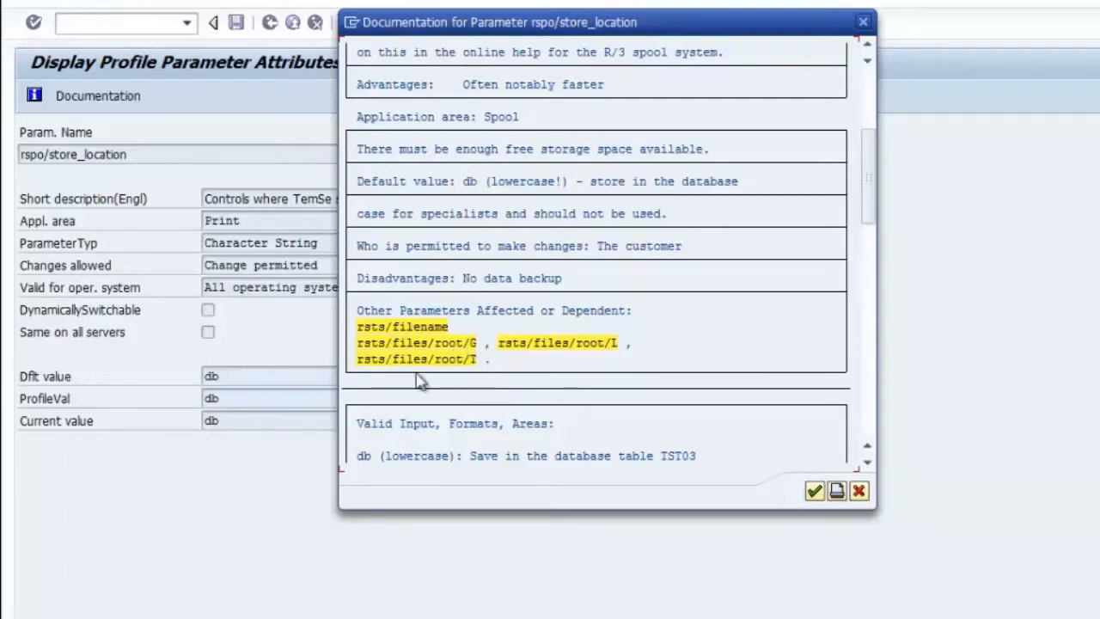
click(867, 464)
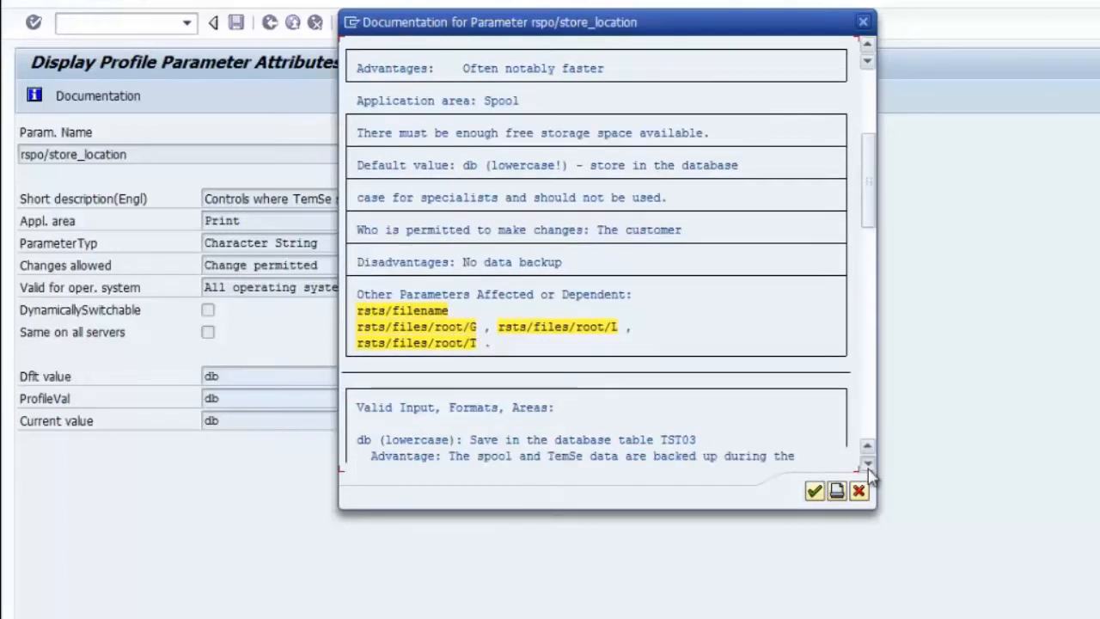
click(867, 464)
click(868, 464)
Step: Scroll the documentation further to show the full db and G storage entries
click(867, 464)
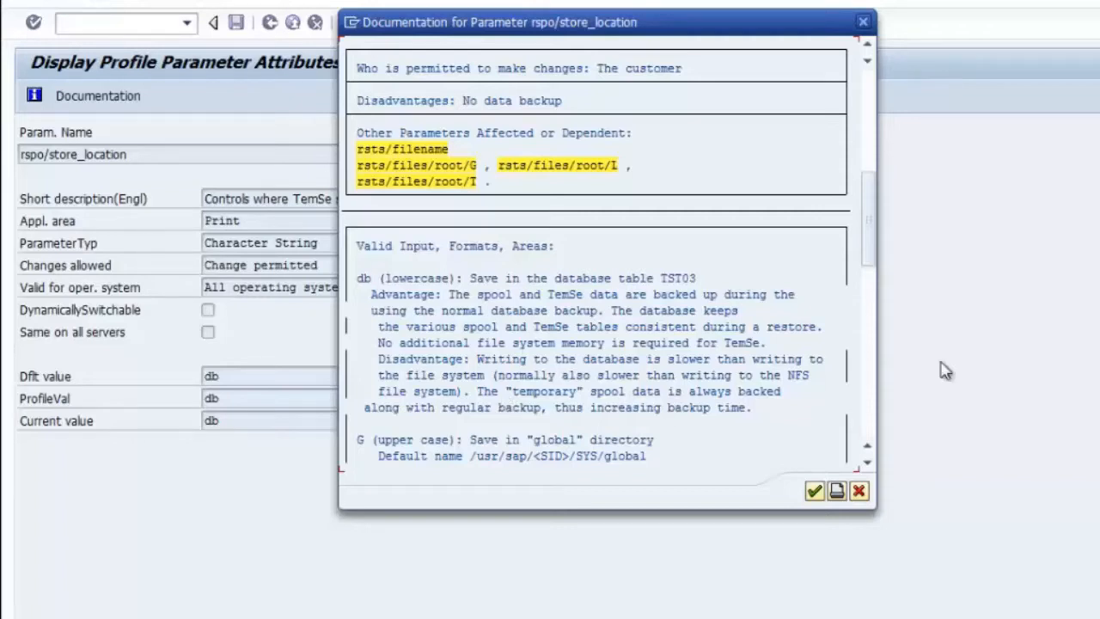
Step: Scroll ahead in the documentation to the L (uppercase) storage entry and back
click(868, 404)
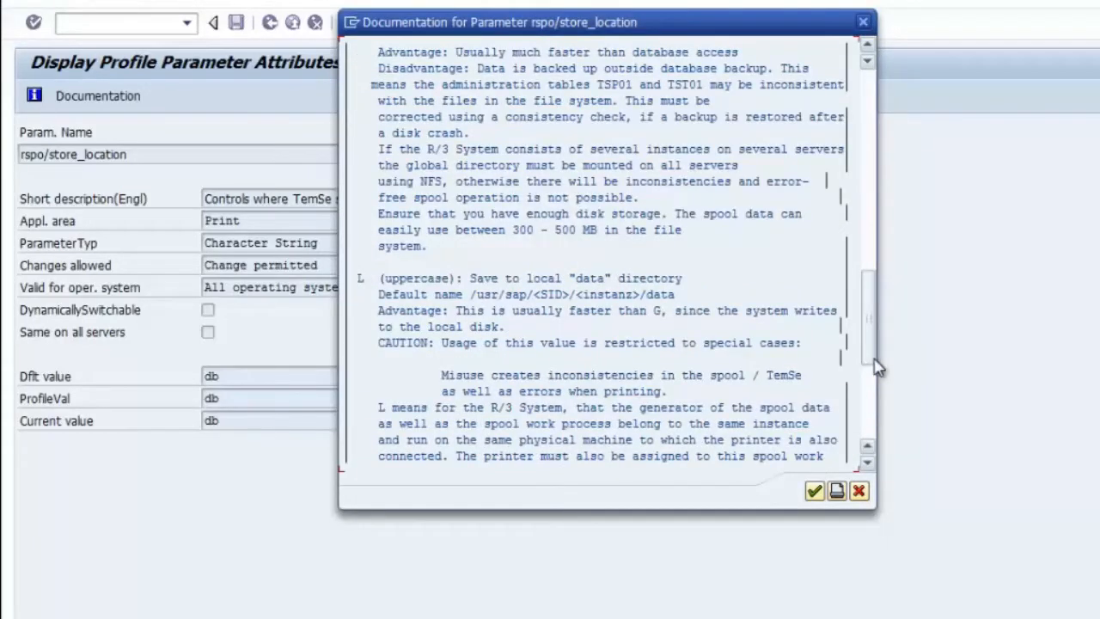
drag(871, 357, 877, 297)
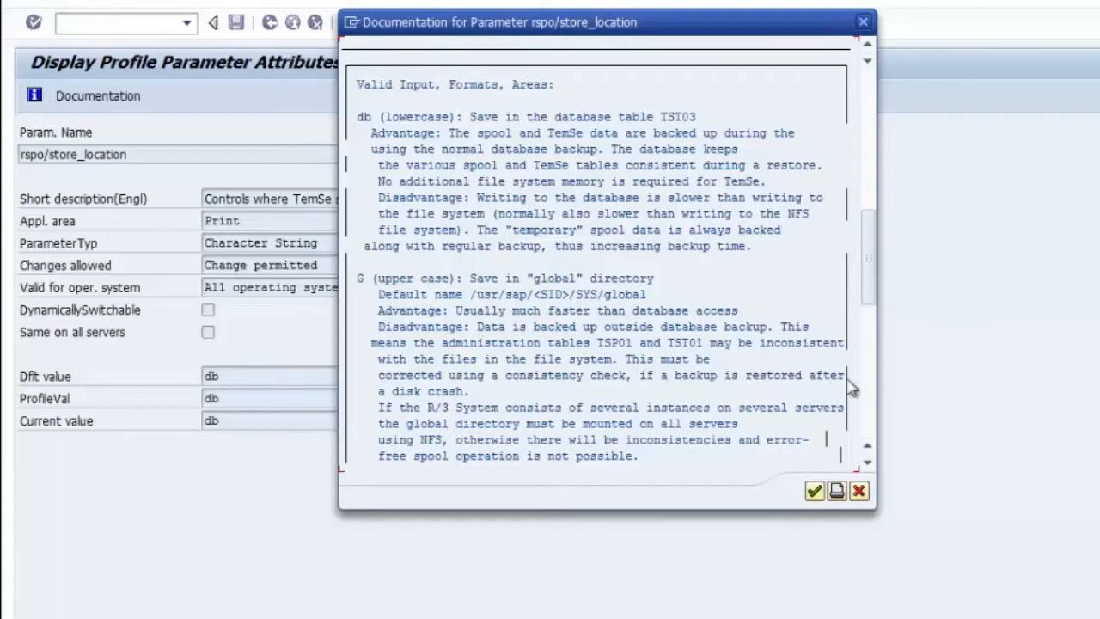
click(869, 400)
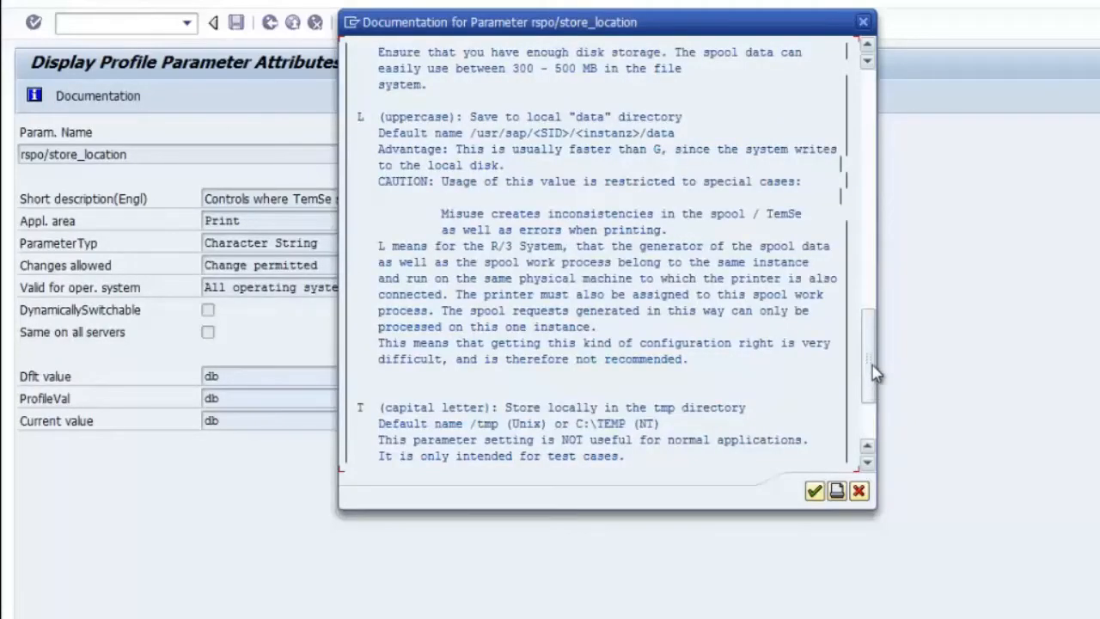
drag(874, 370, 872, 401)
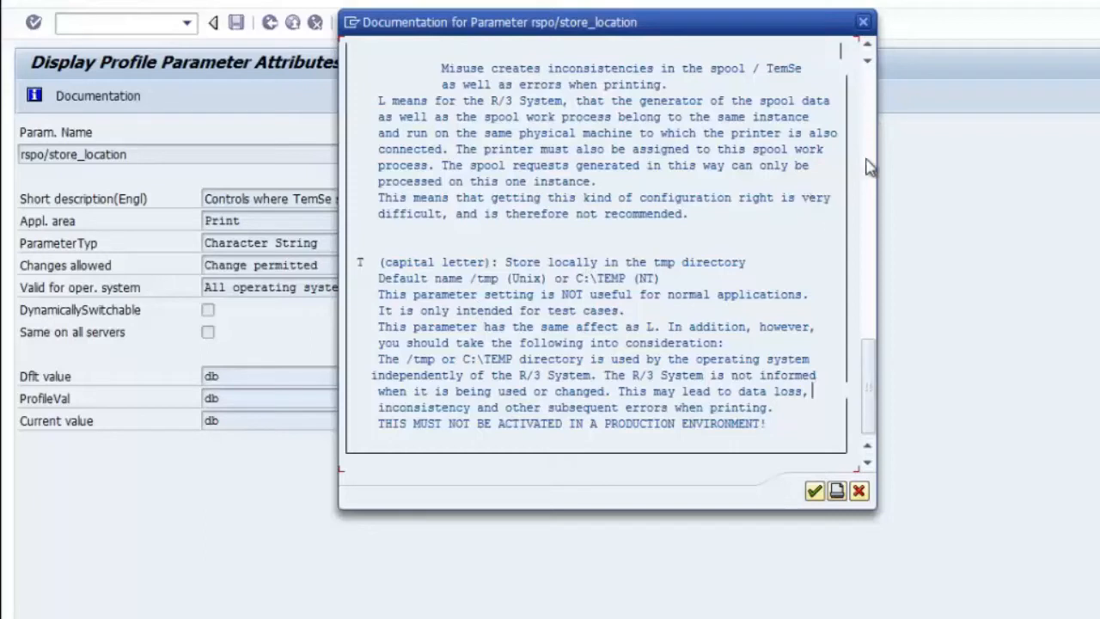
scroll(870, 168, up, 8)
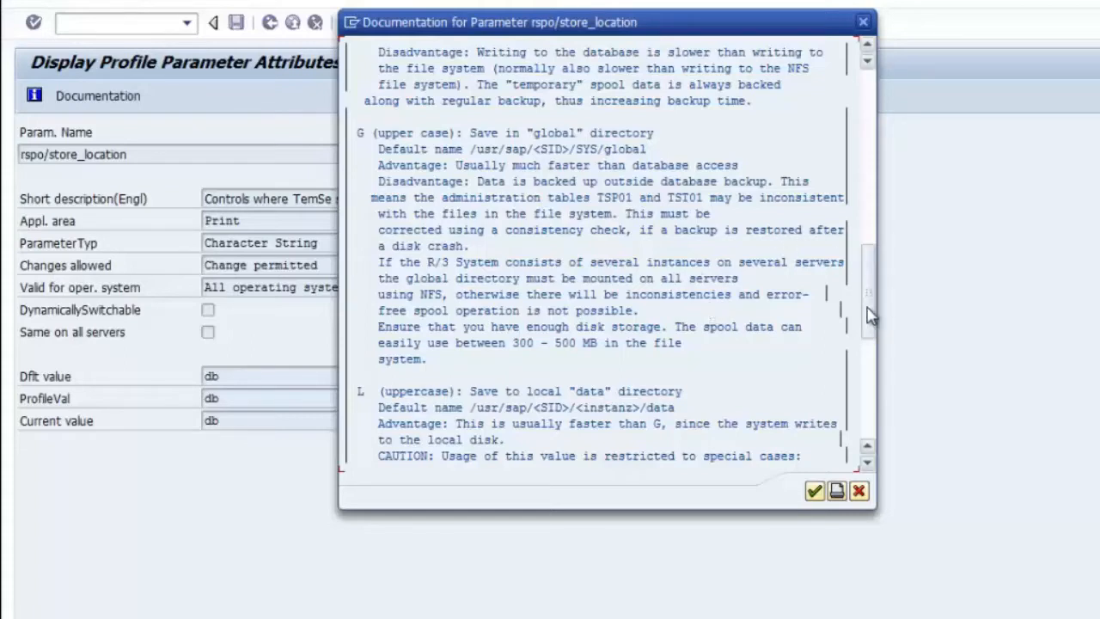
scroll(526, 165, up, 7)
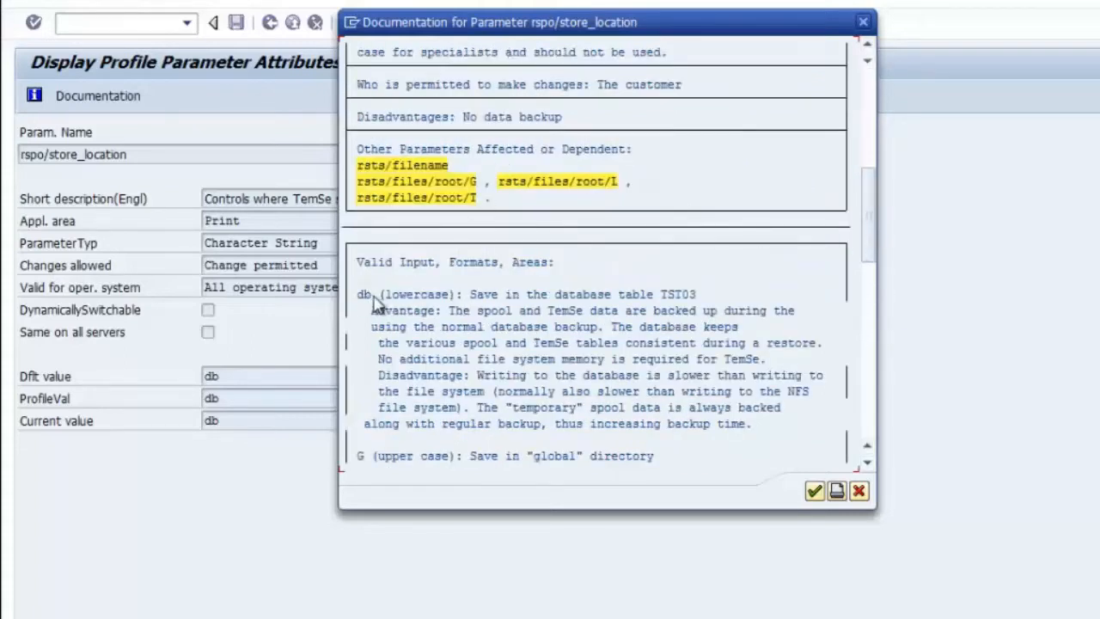
Step: Read the remaining db, G and L storage details, then close the documentation
click(869, 390)
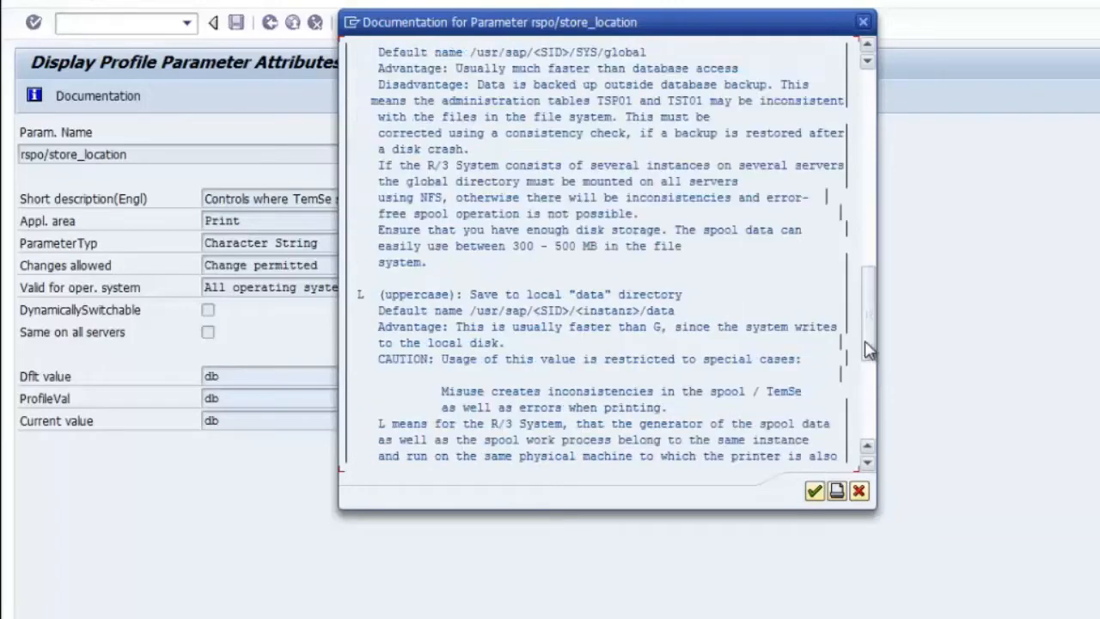
drag(867, 341, 865, 277)
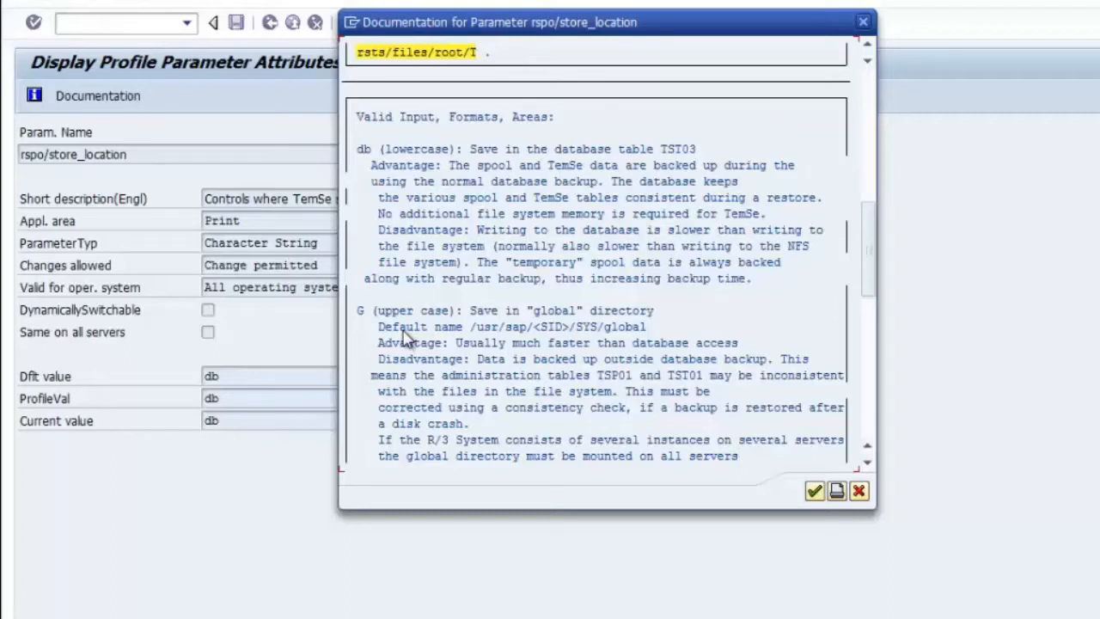
click(868, 464)
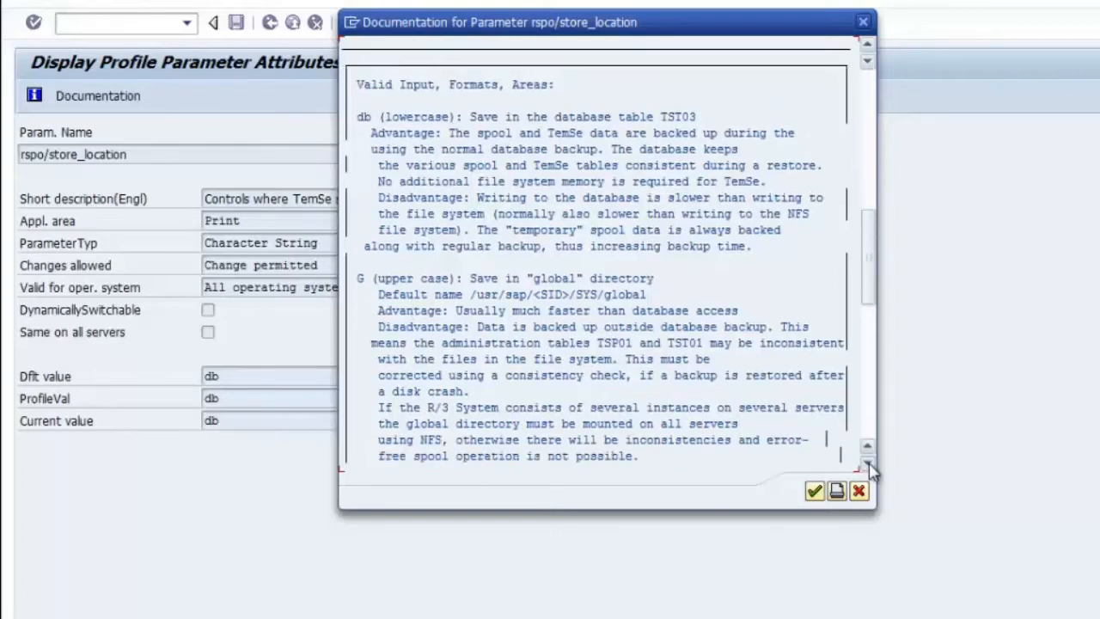
click(867, 464)
click(867, 464)
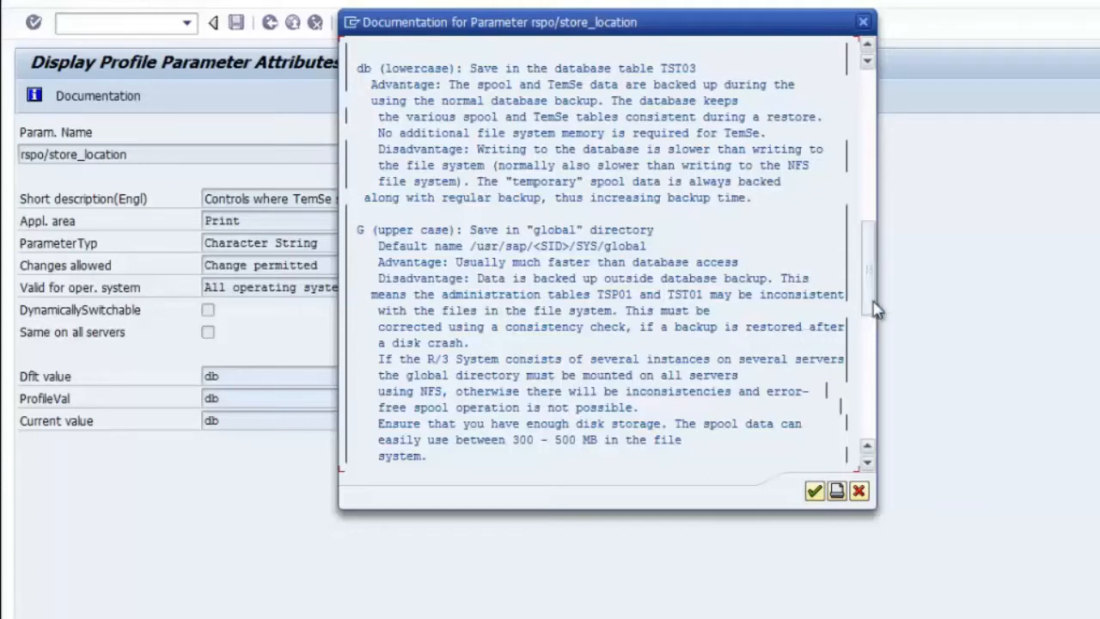
drag(873, 299, 863, 96)
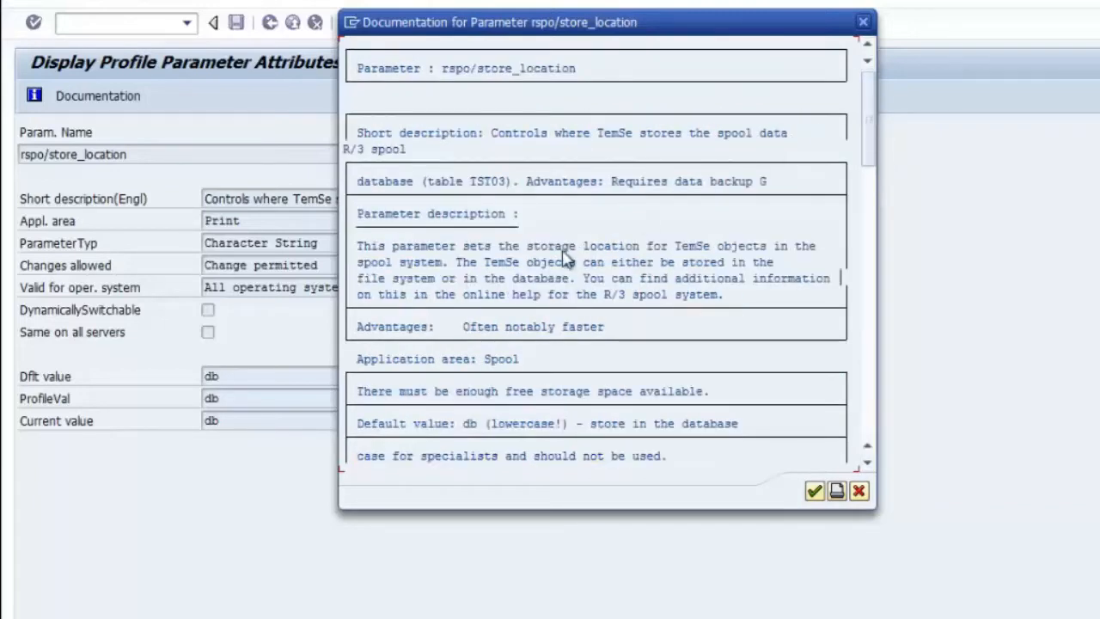
click(813, 491)
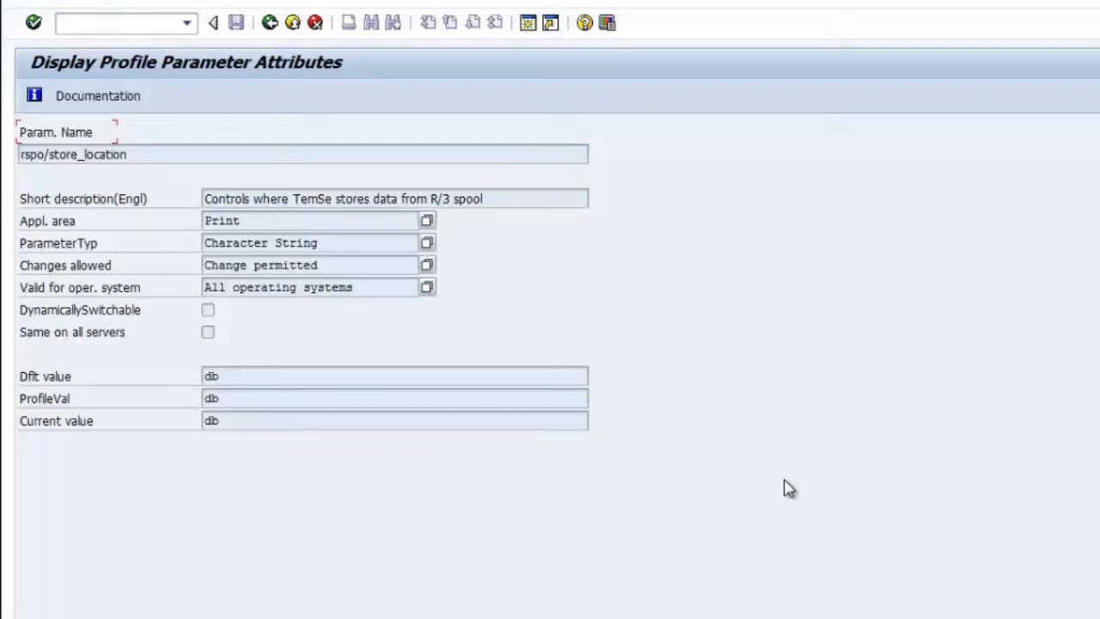
Step: Go back to SAP Easy Access and start transaction SPAD
click(271, 24)
click(271, 24)
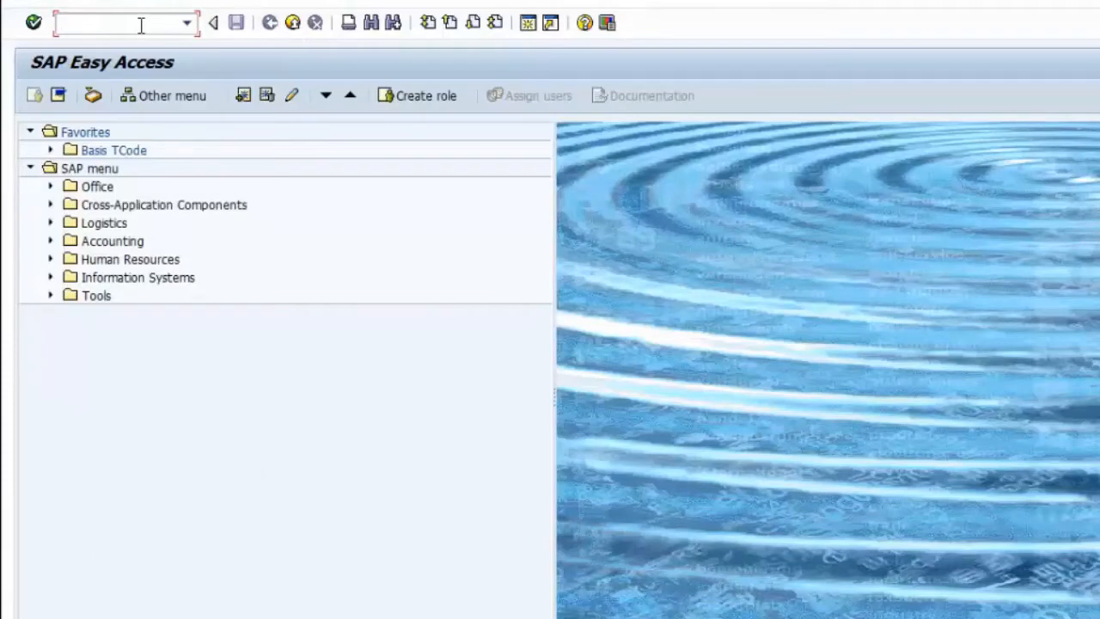
text(sPAD)
key(Return)
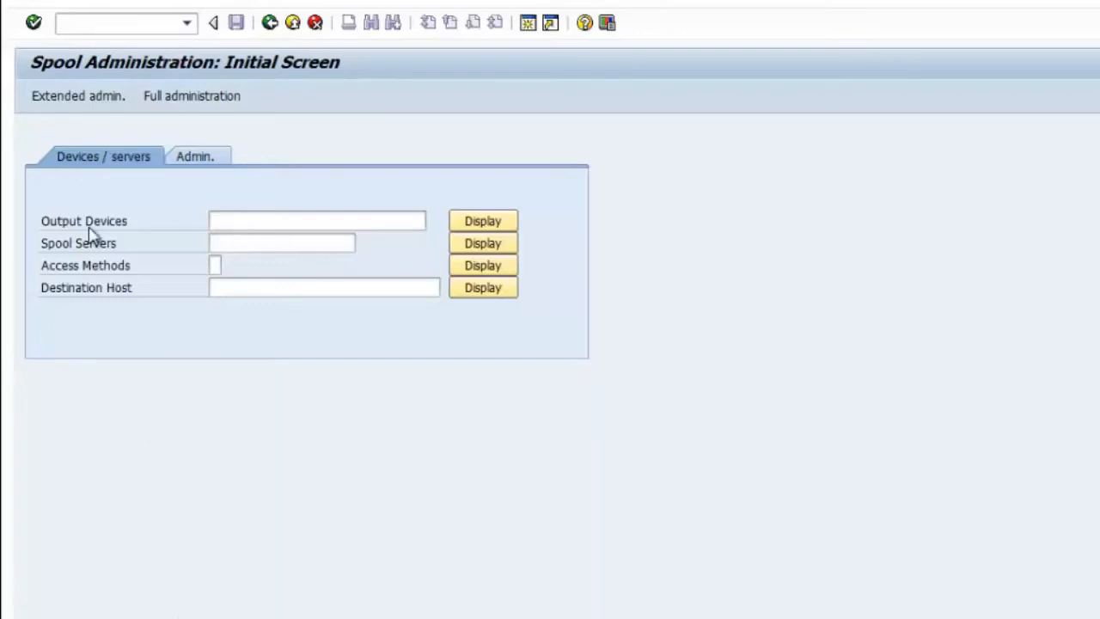
Step: List all output devices and open LP01, the HPLJIIID standard printer
click(257, 222)
click(487, 221)
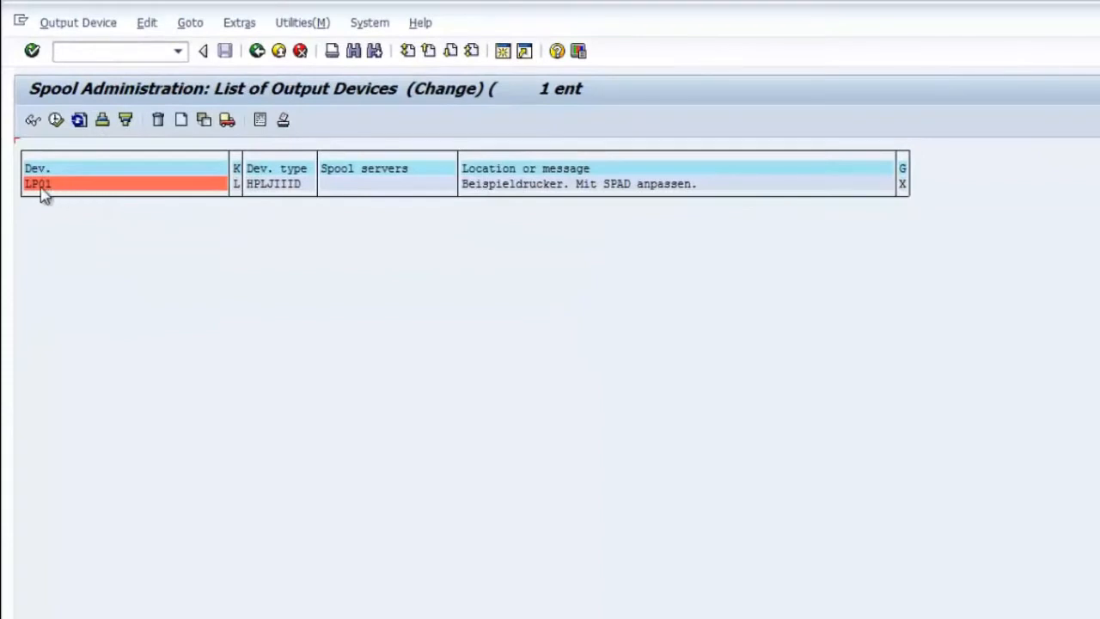
double_click(38, 184)
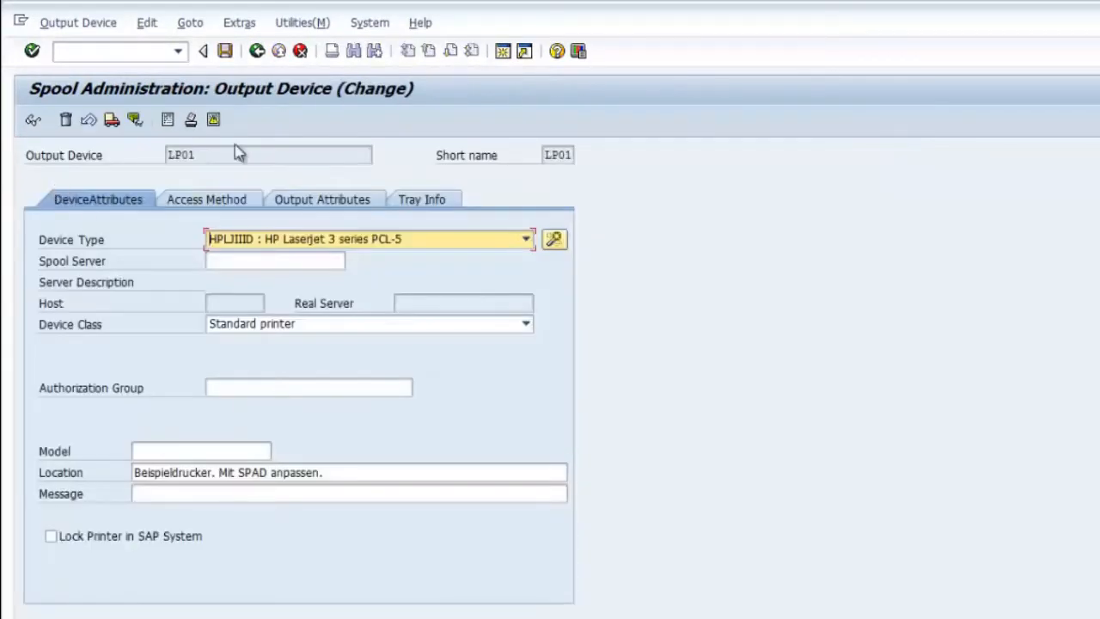
click(191, 23)
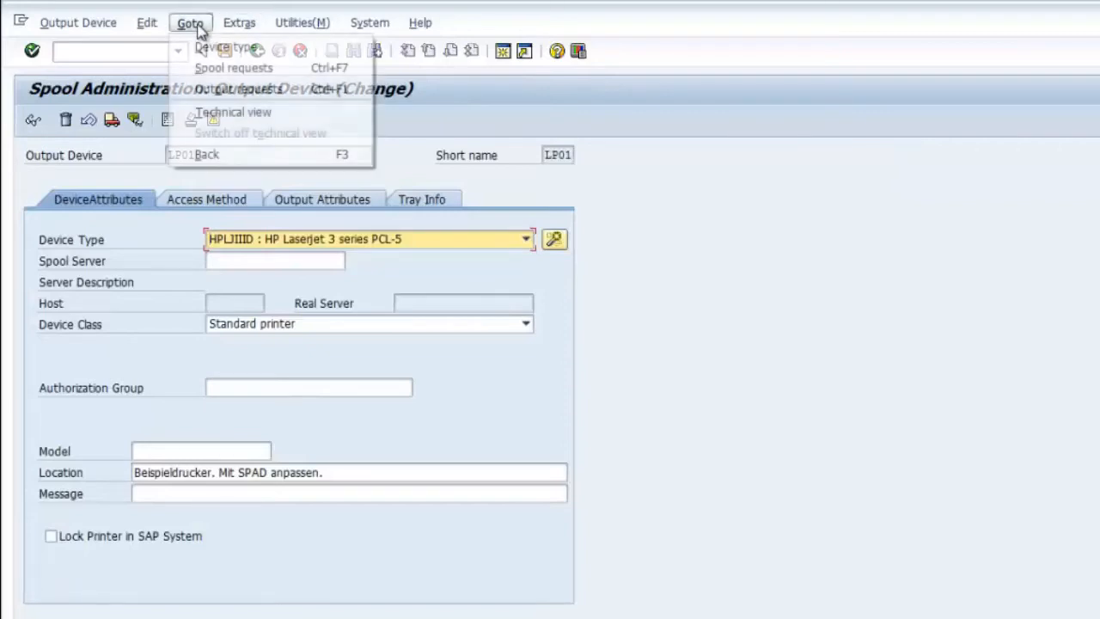
mouse_move(225, 25)
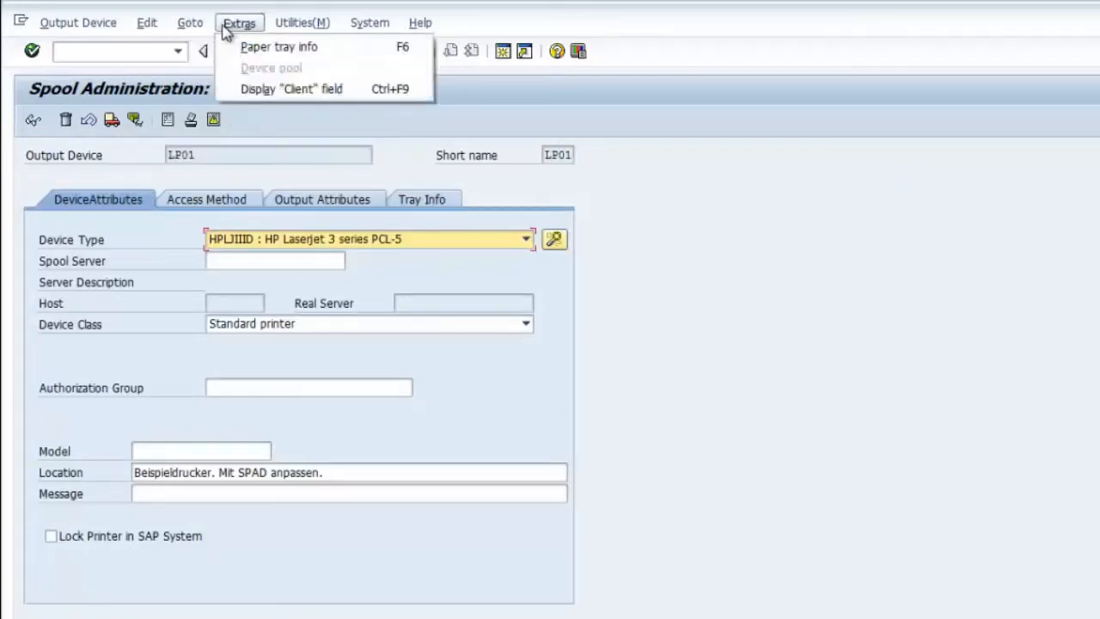
mouse_move(147, 26)
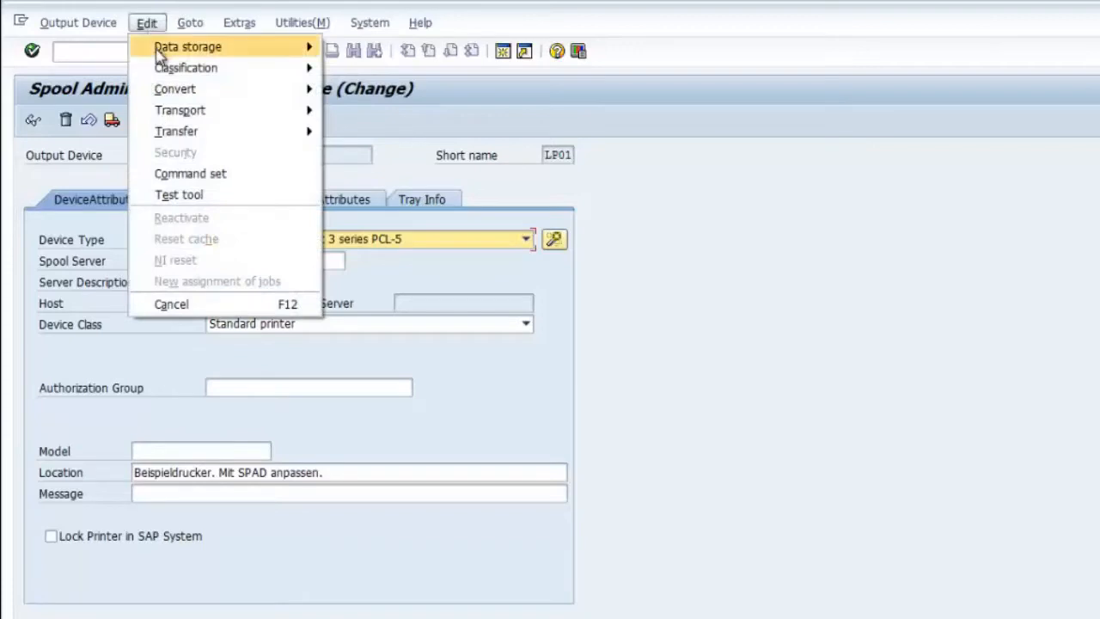
mouse_move(160, 53)
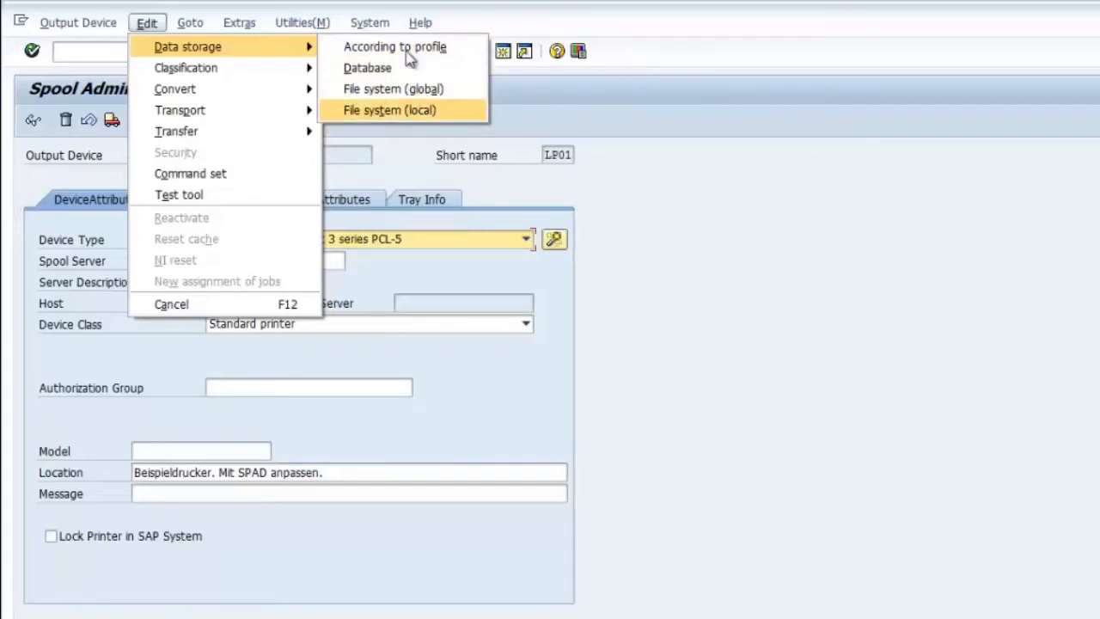
click(679, 286)
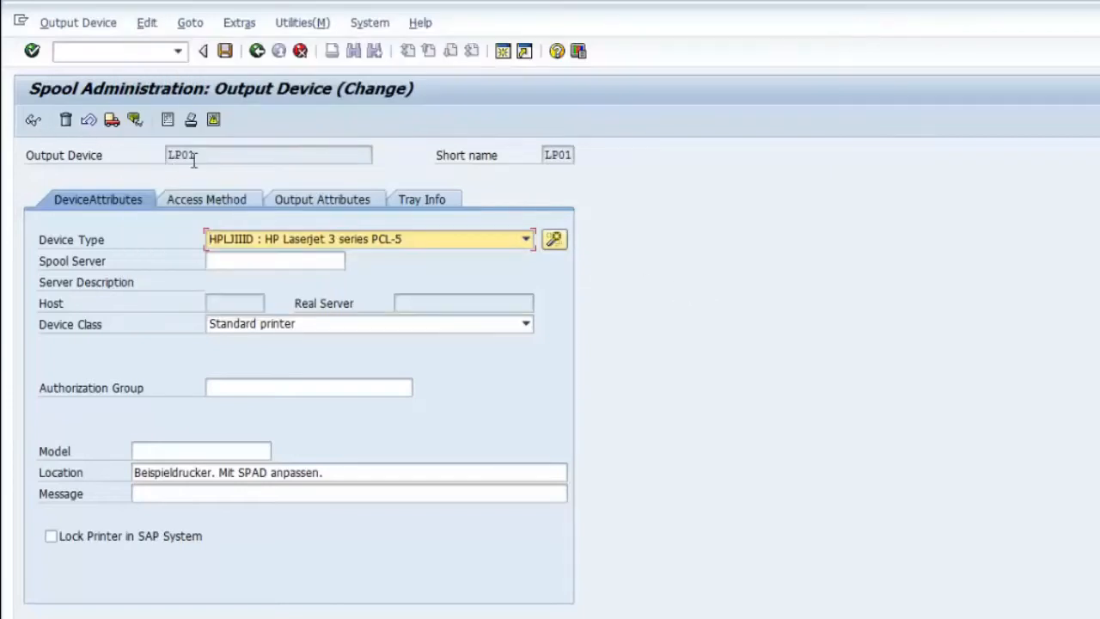
Step: Mark the device name LP01, then go back twice to the Spool Administration start screen
drag(195, 157, 155, 151)
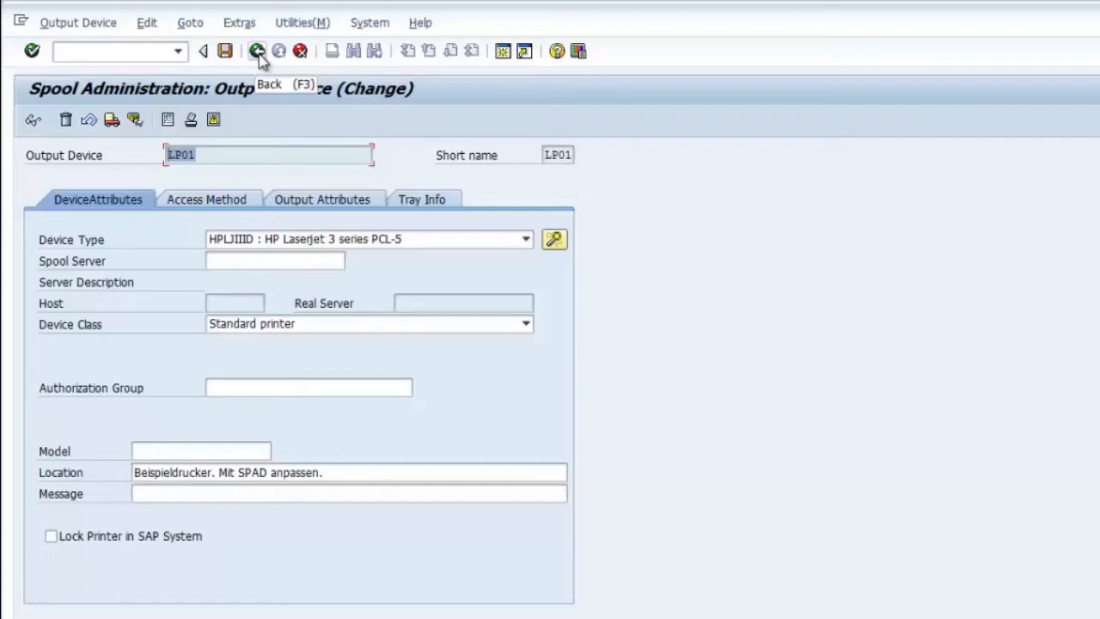
click(258, 51)
click(258, 52)
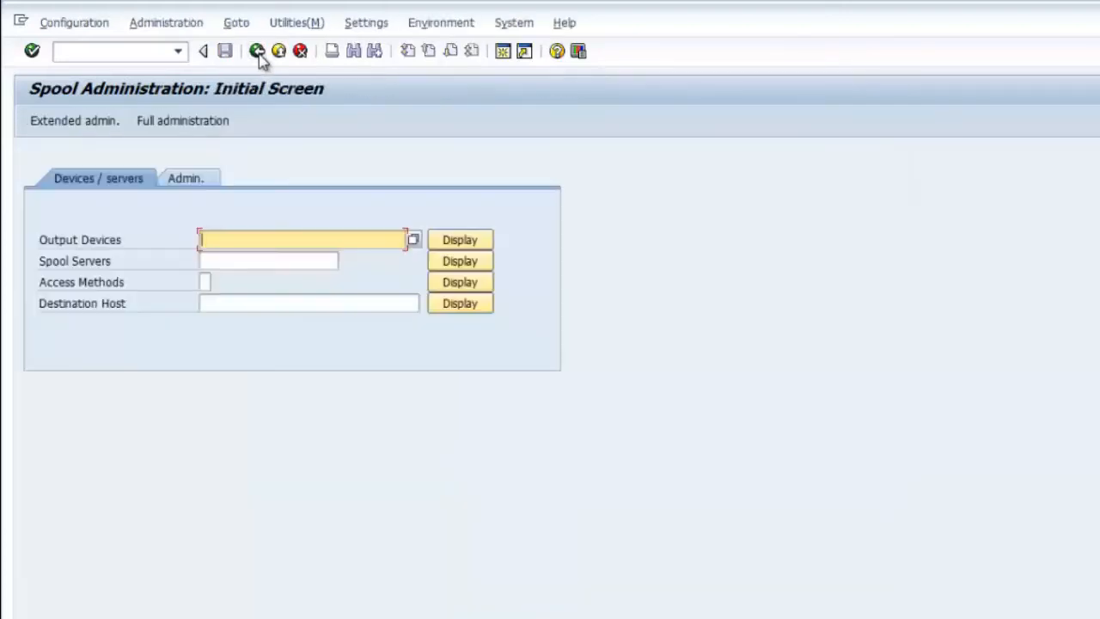
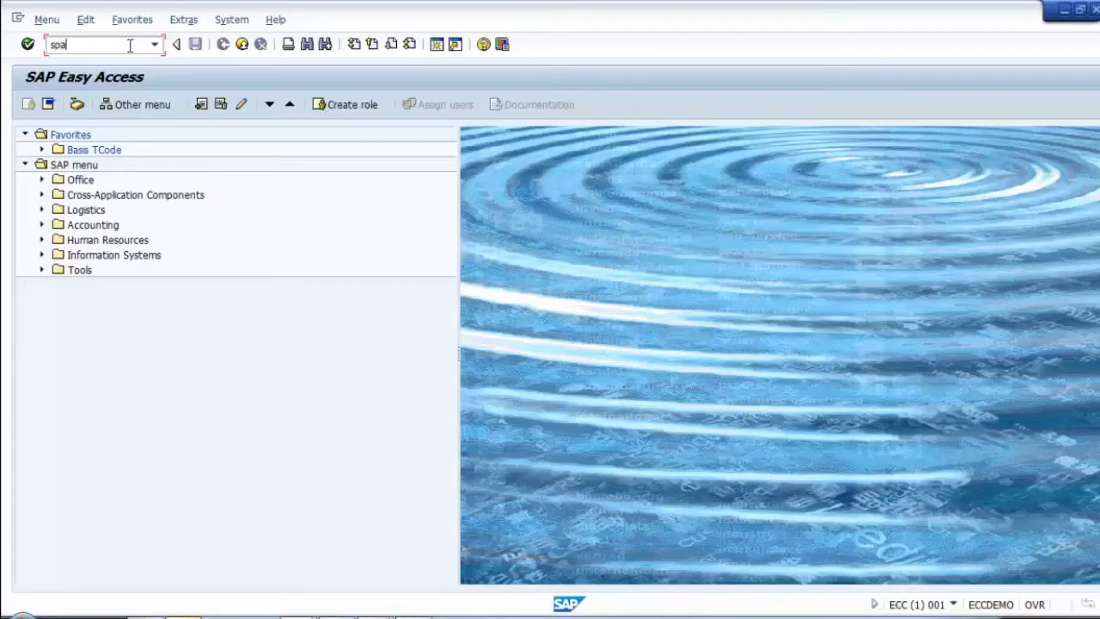
Step: In SPAD, display output device LP01 (HPLJIIID, Standard printer) from the output device list
key(Return)
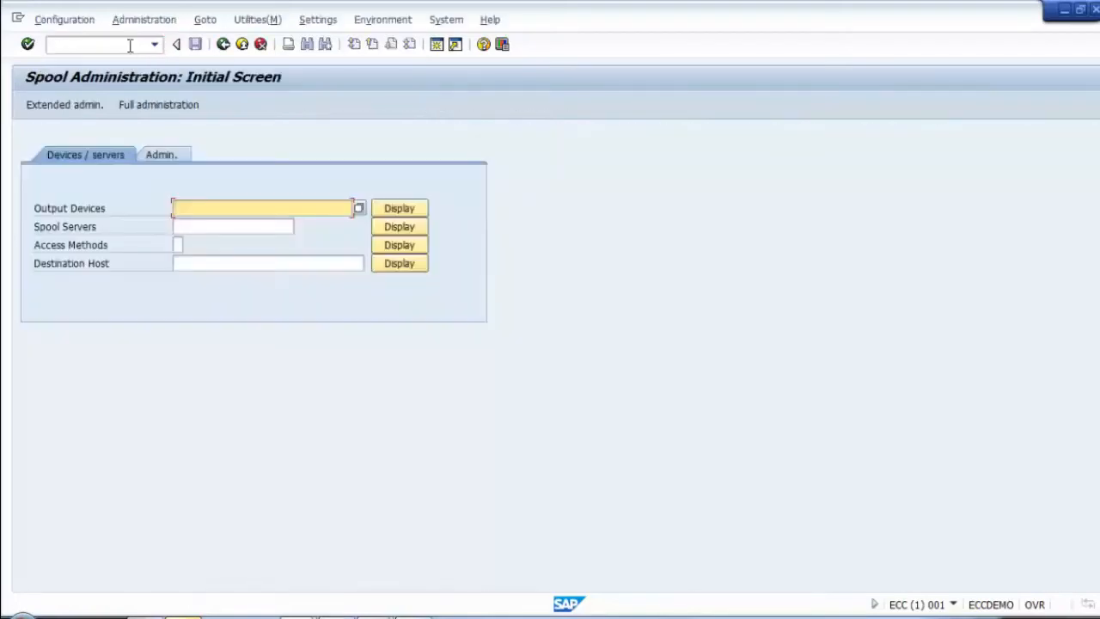
click(403, 210)
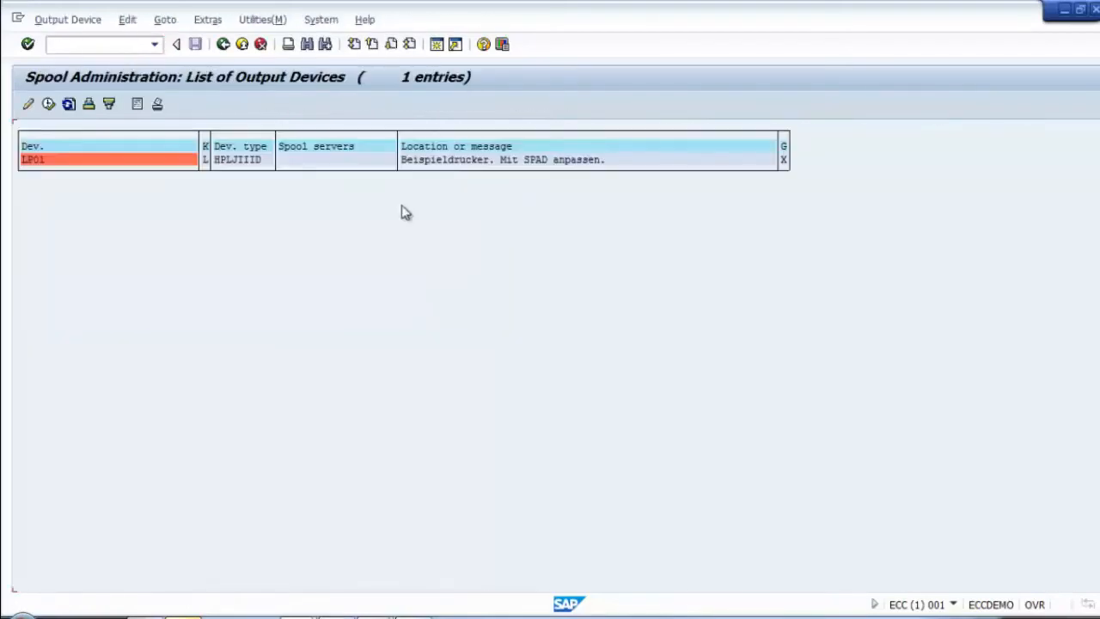
double_click(76, 160)
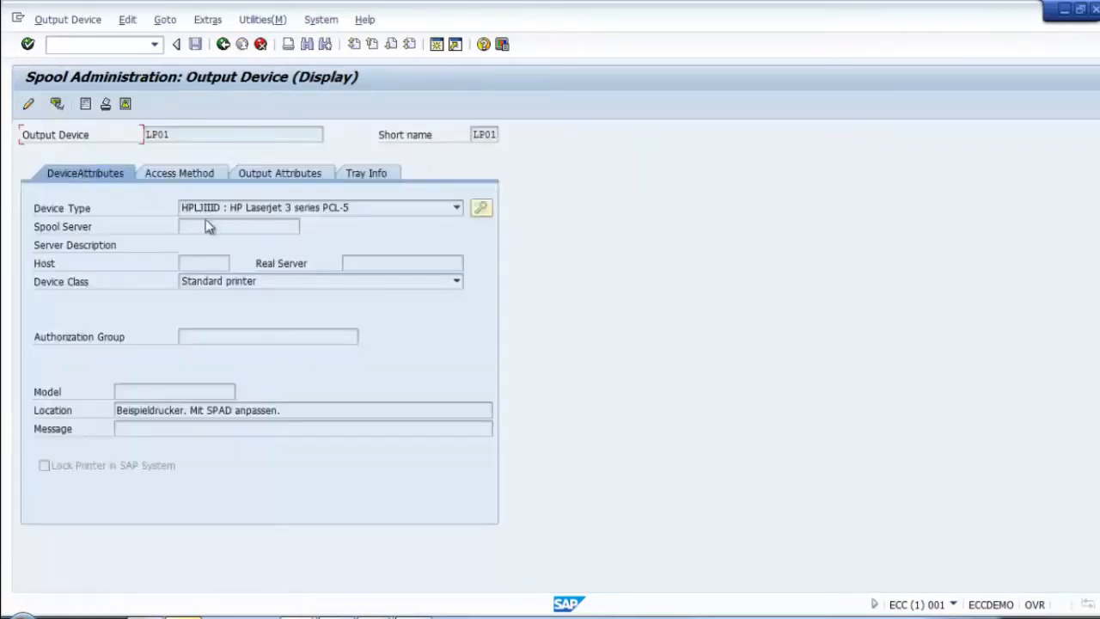
Step: Review LP01's access method: leave host spool method L (Print Locally Using LP/LPR) with host printer and host name empty
click(181, 174)
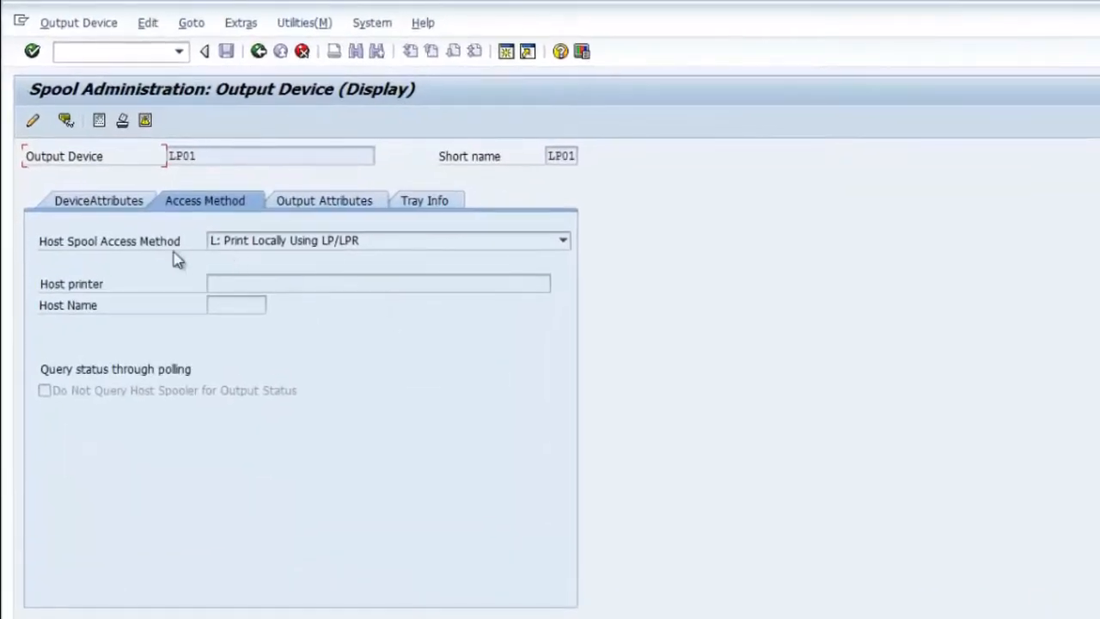
click(379, 248)
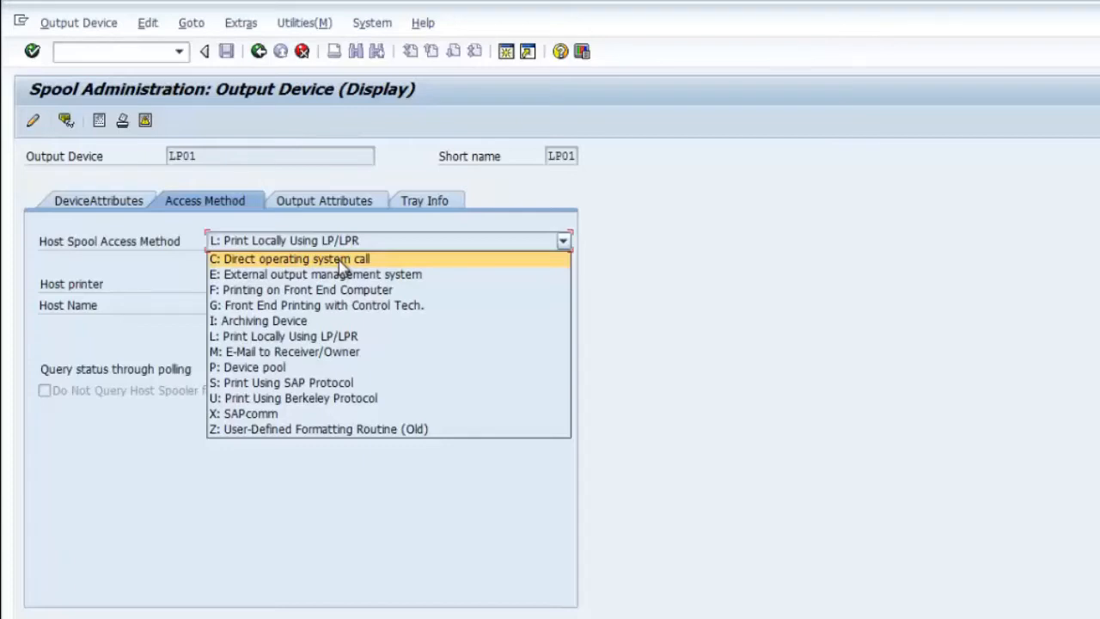
click(750, 446)
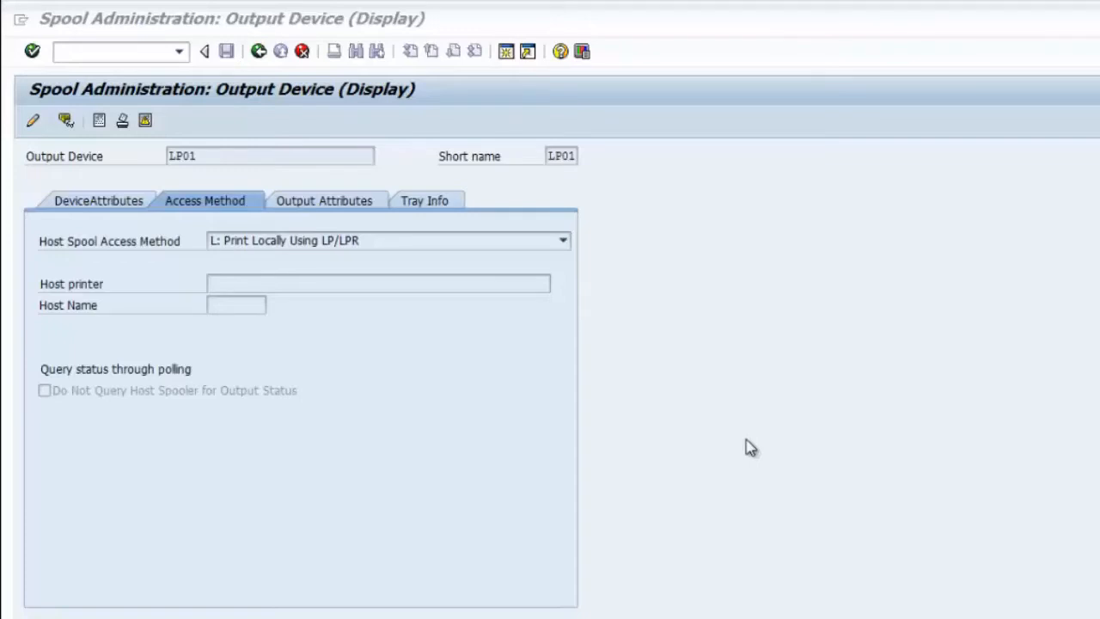
click(210, 288)
click(219, 305)
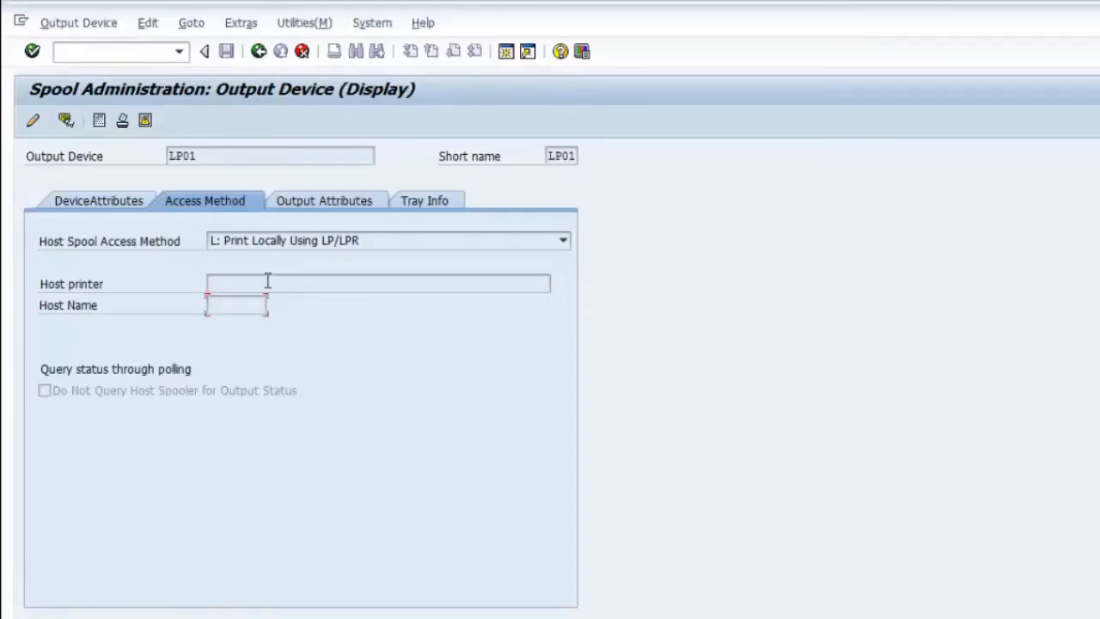
click(267, 281)
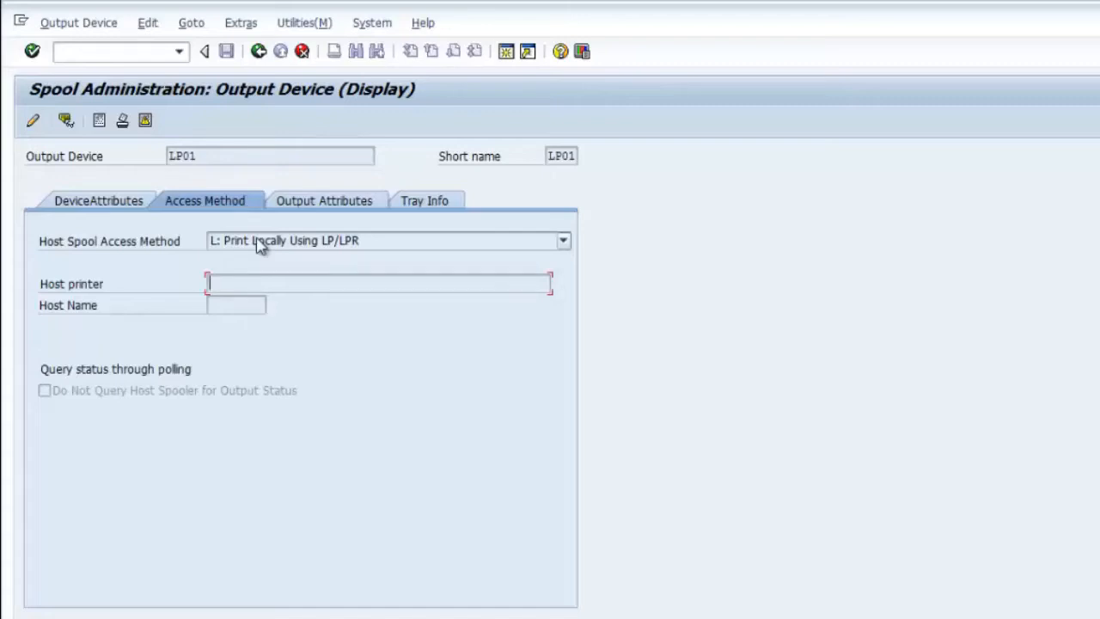
Step: Open the RFC connections with /nsm59, then the work process overview with /nsm50
click(110, 52)
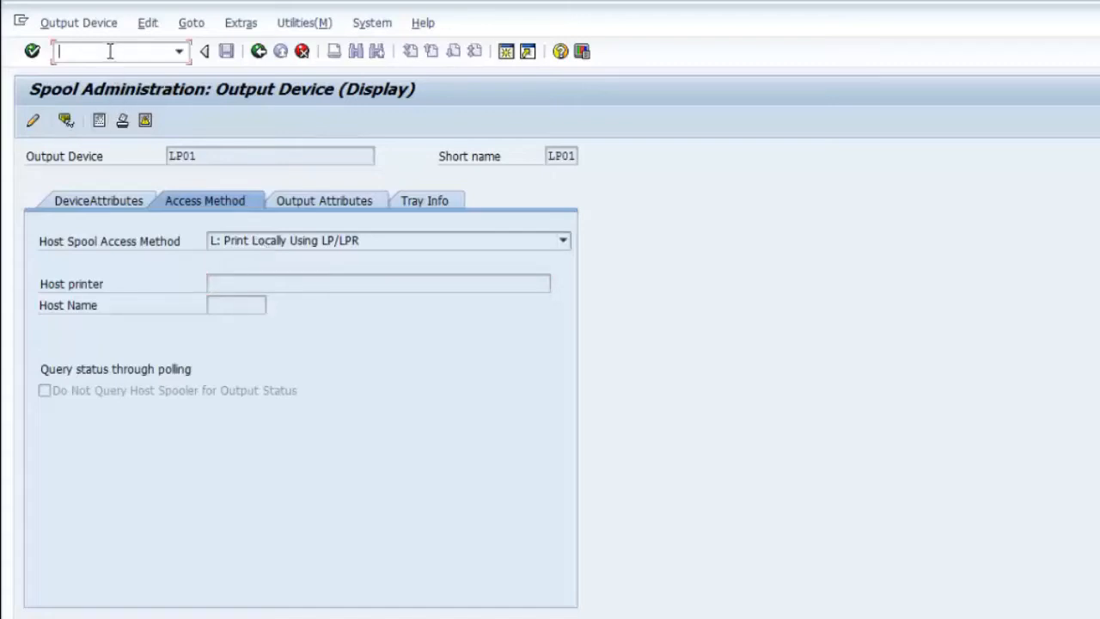
text(/nsm59)
key(Return)
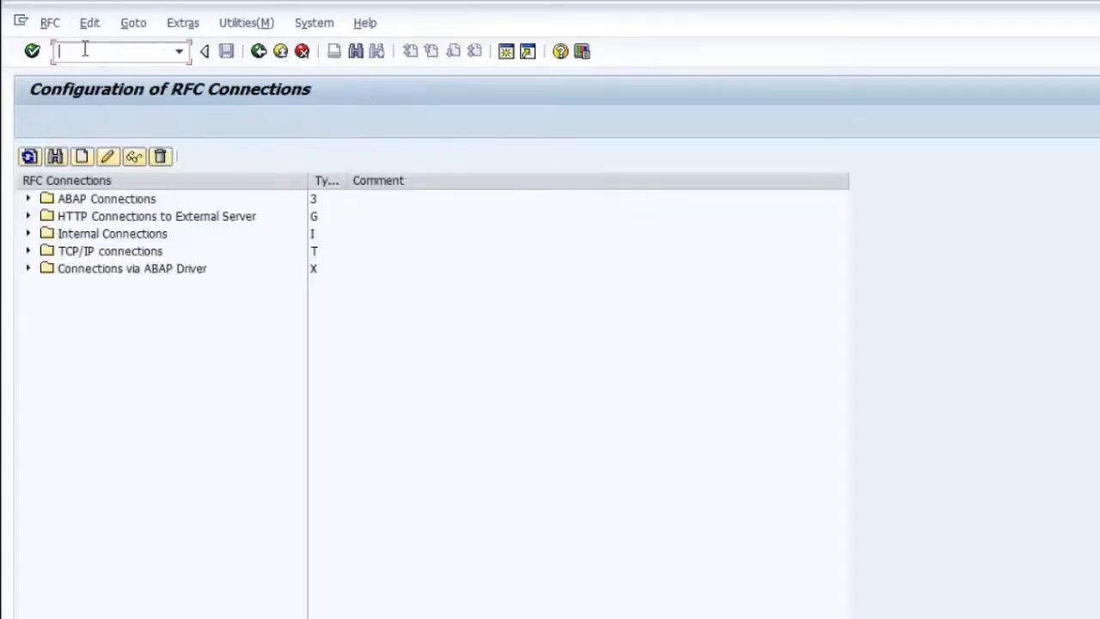
text(/nsm50)
key(Return)
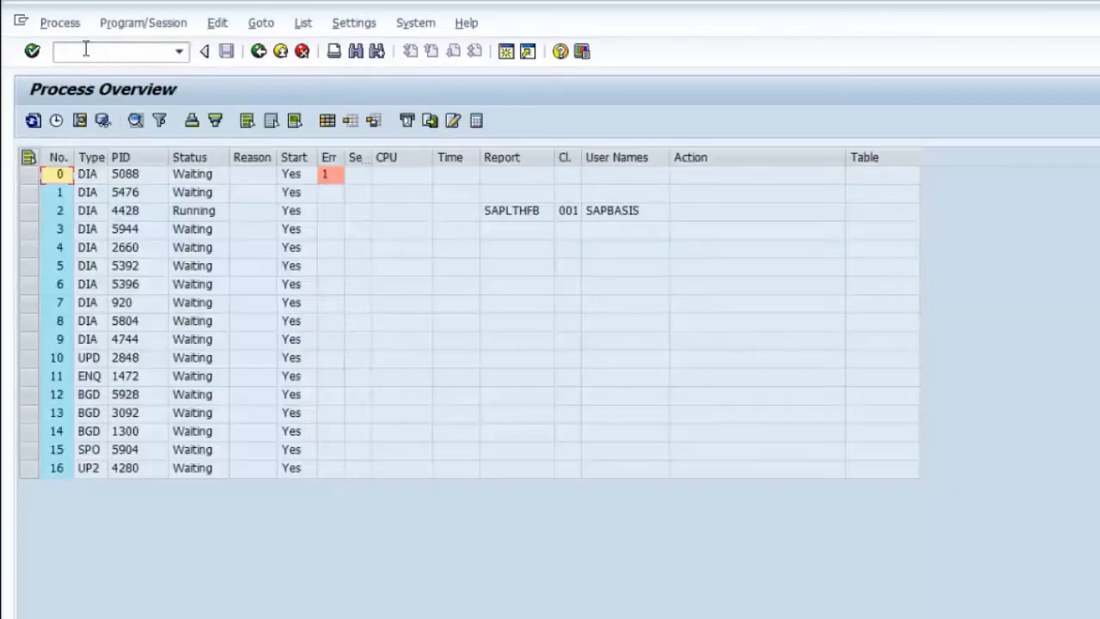
Step: Highlight the SPO spool work process in row 15, then return to SAP Easy Access with the command field empty
click(91, 451)
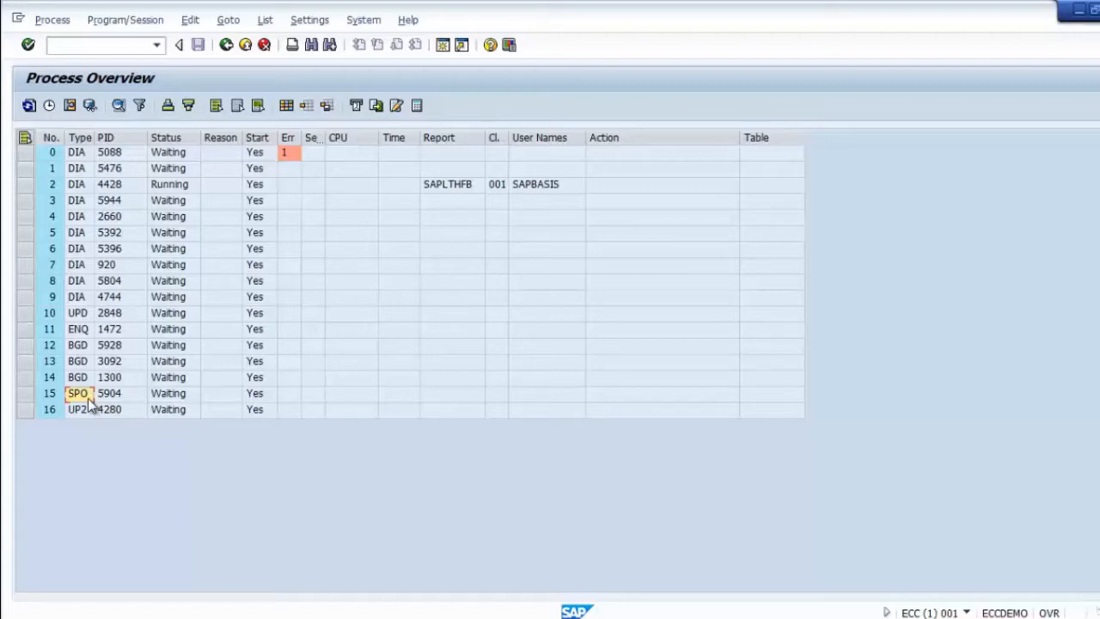
click(226, 45)
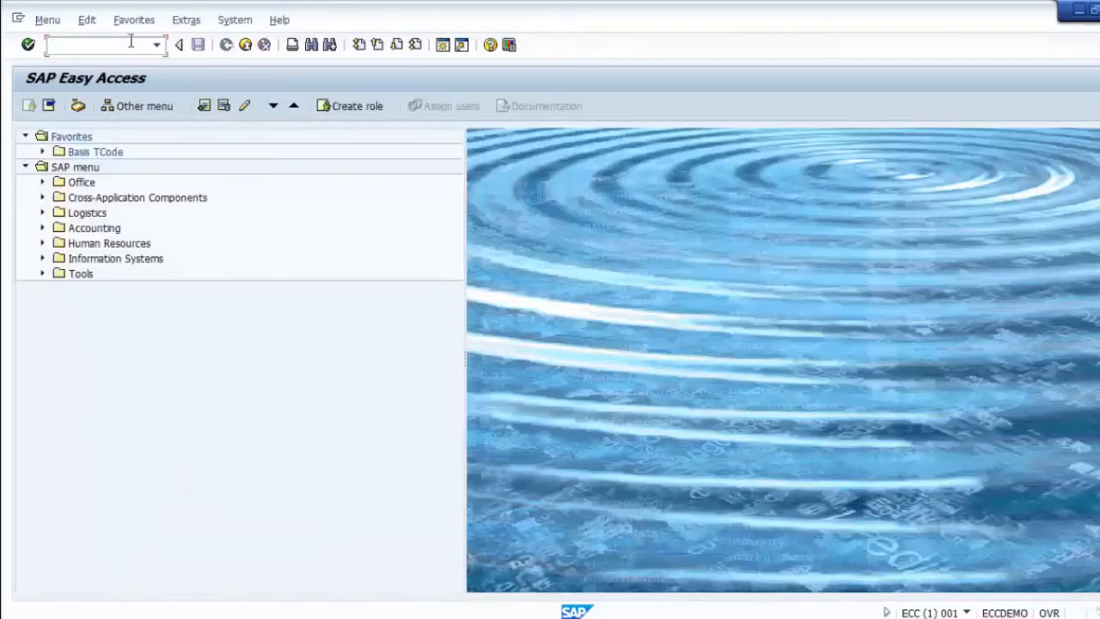
text(s)
key(BackSpace)
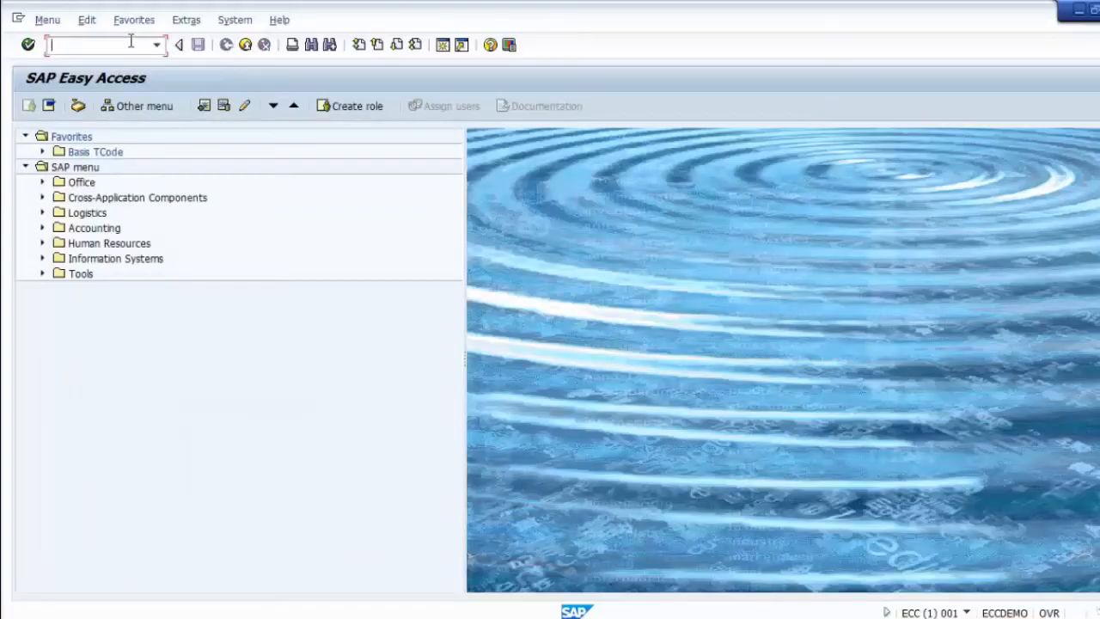
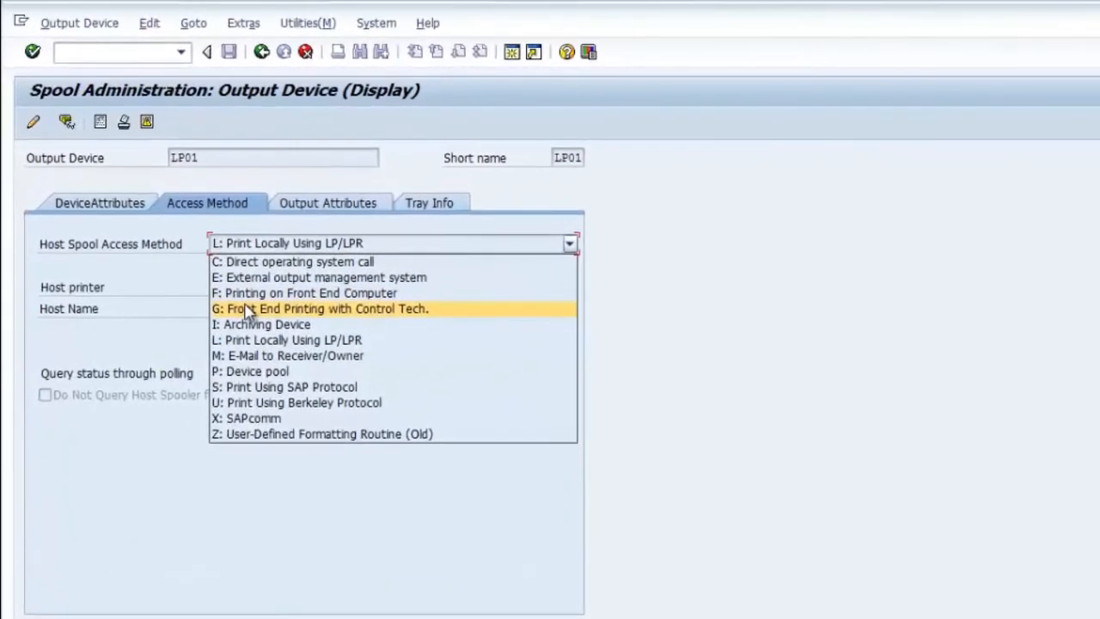
Step: Leave LP01's access method unchanged, back out to the SPAD initial screen, and enter /nrz11
click(421, 146)
click(261, 53)
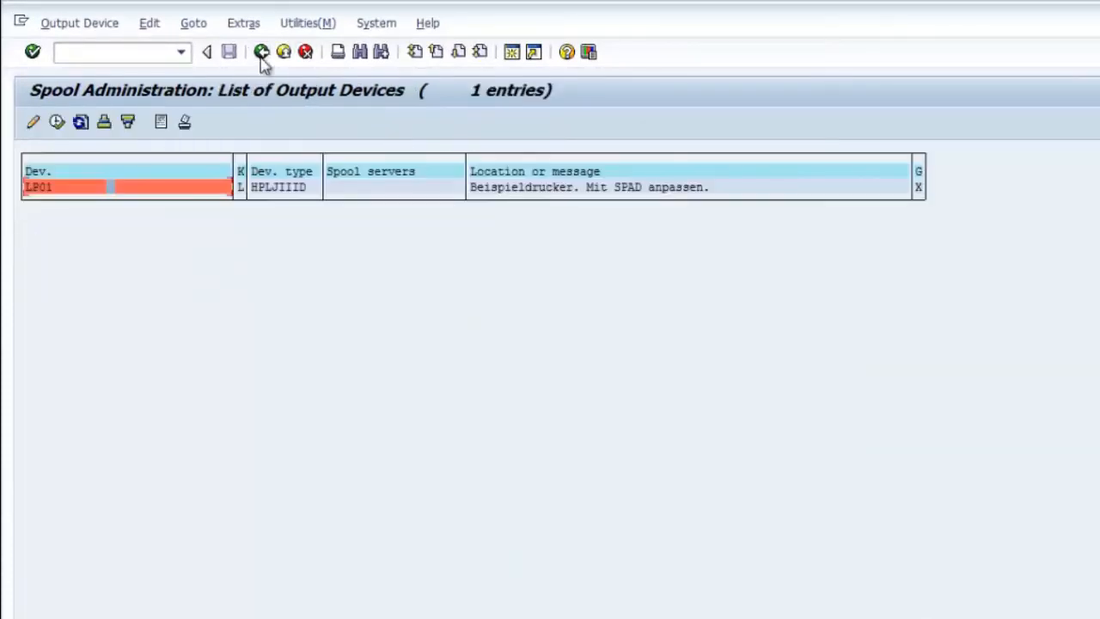
click(262, 55)
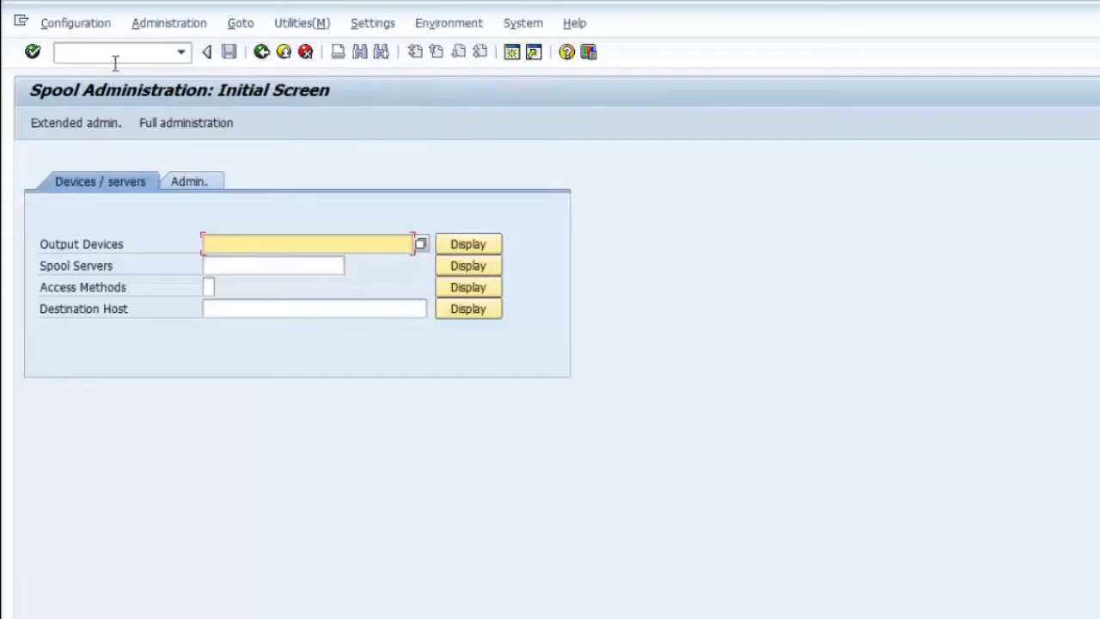
click(122, 54)
text(/nr)
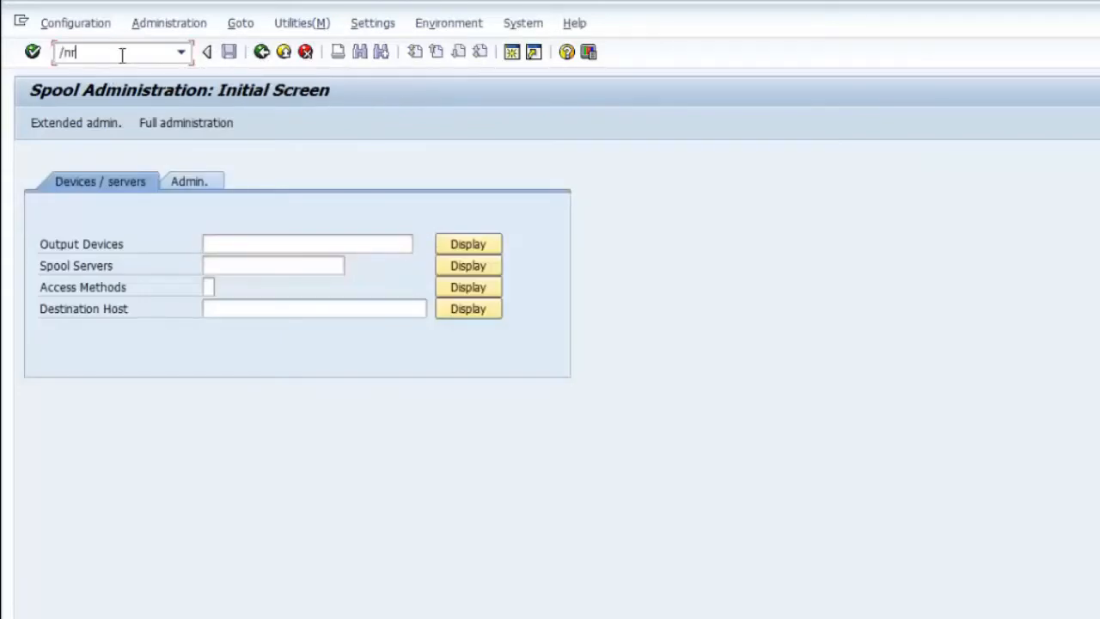
text(z11)
Step: In RZ11, display the attributes of parameter rdisp/wp_no_spo_fro_max, showing default, profile and current values of 1
key(Return)
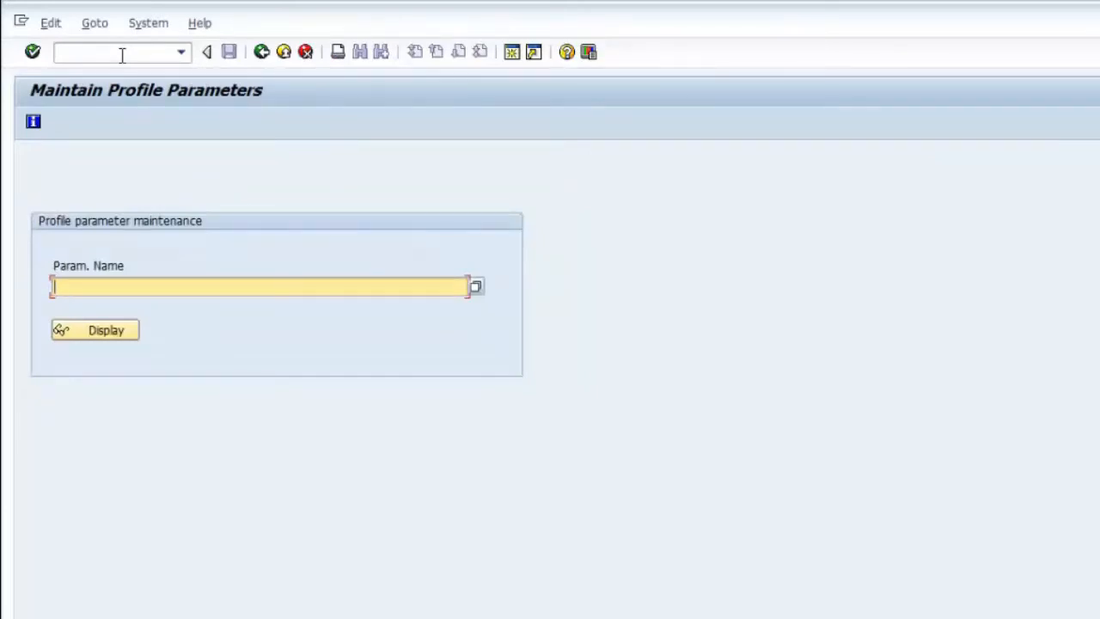
text(rdisp/wp_no_spo)
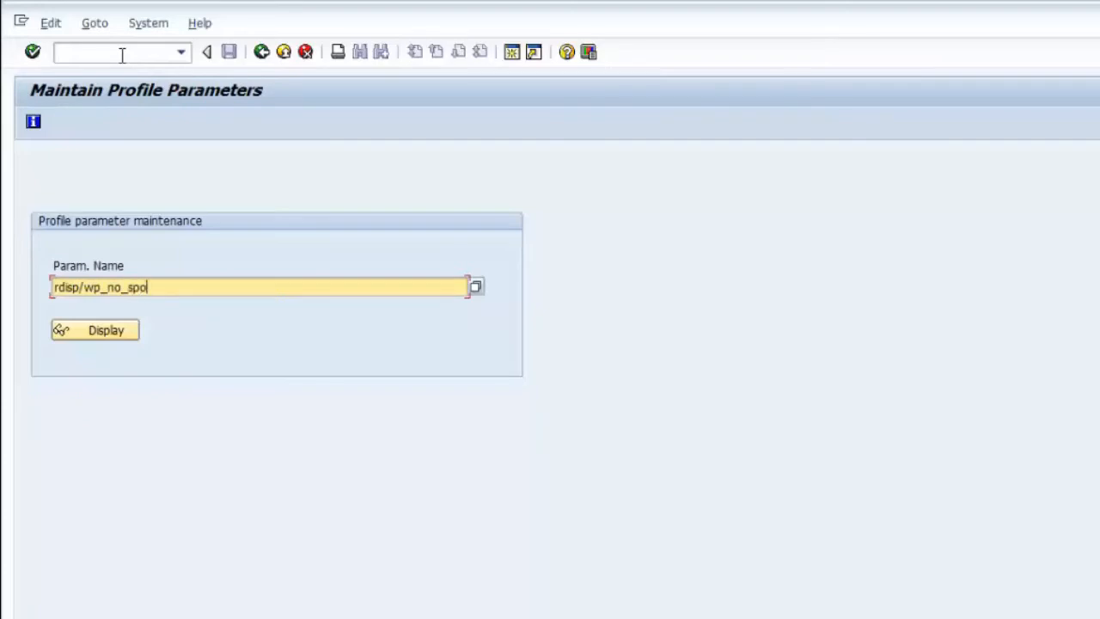
text(_fro_max)
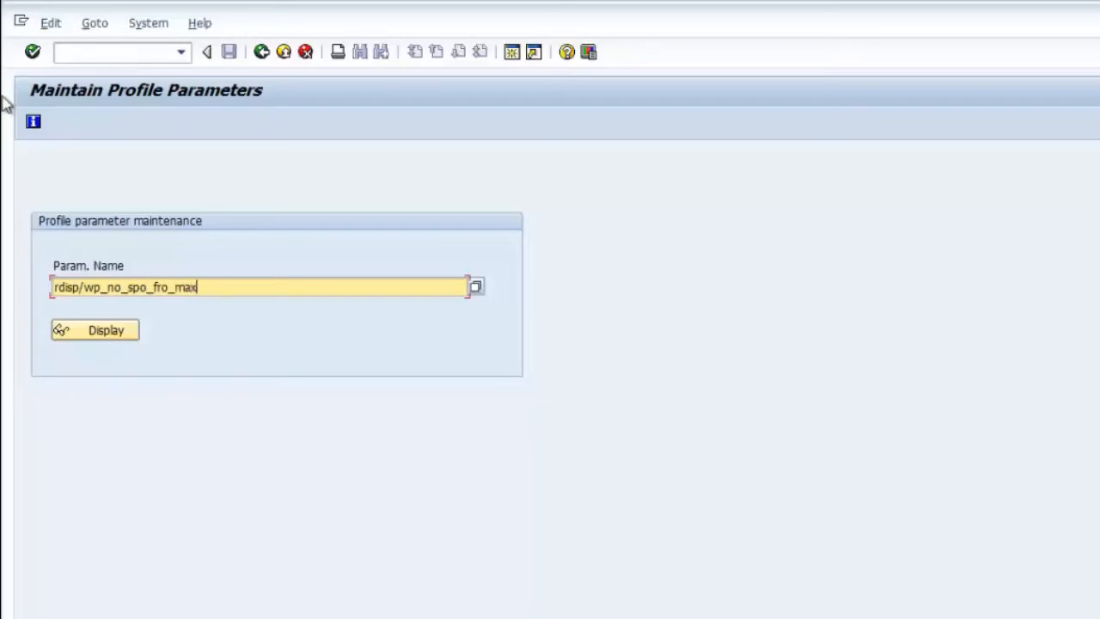
click(99, 340)
click(91, 334)
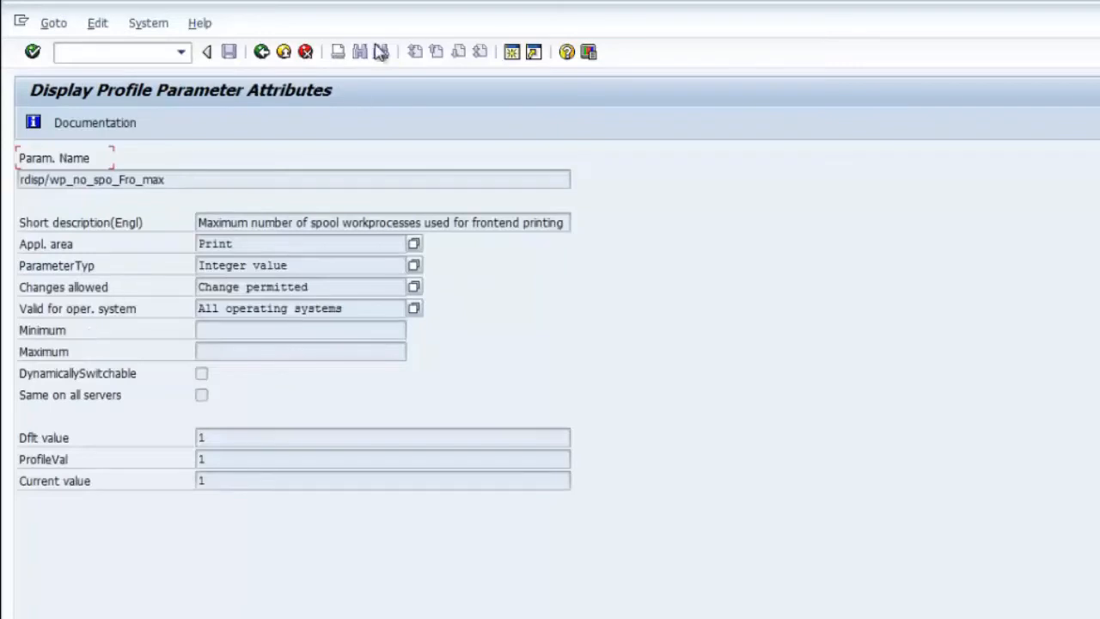
click(261, 52)
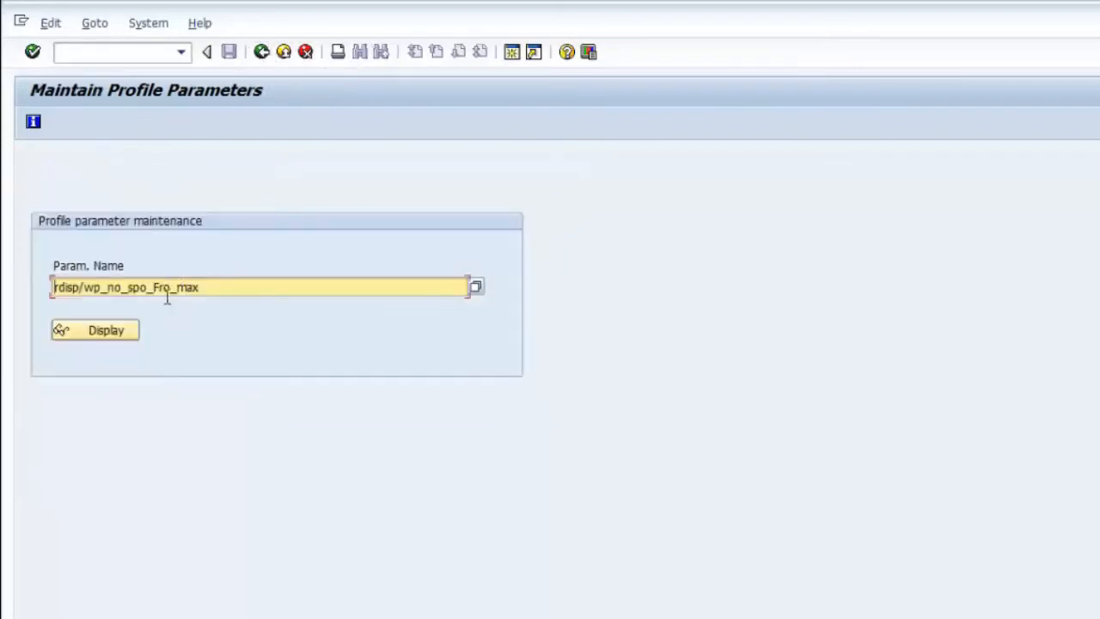
click(89, 332)
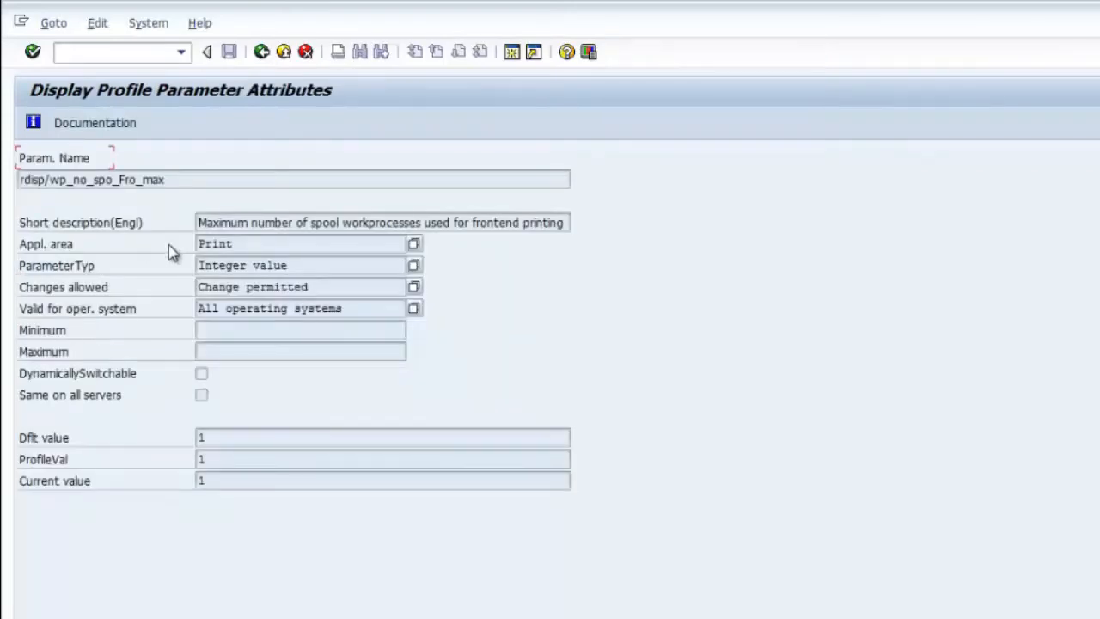
Step: Select the parameter's profile value field on the attributes screen
click(203, 459)
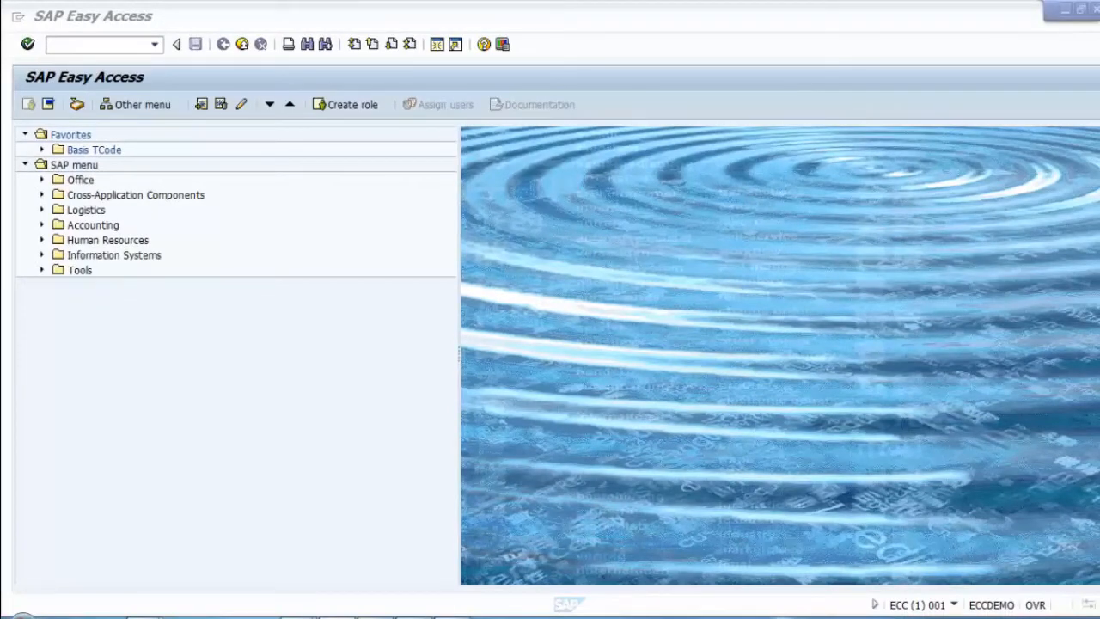
Step: Start transaction SPAD from the command field, then bring up the Windows Start menu
click(226, 342)
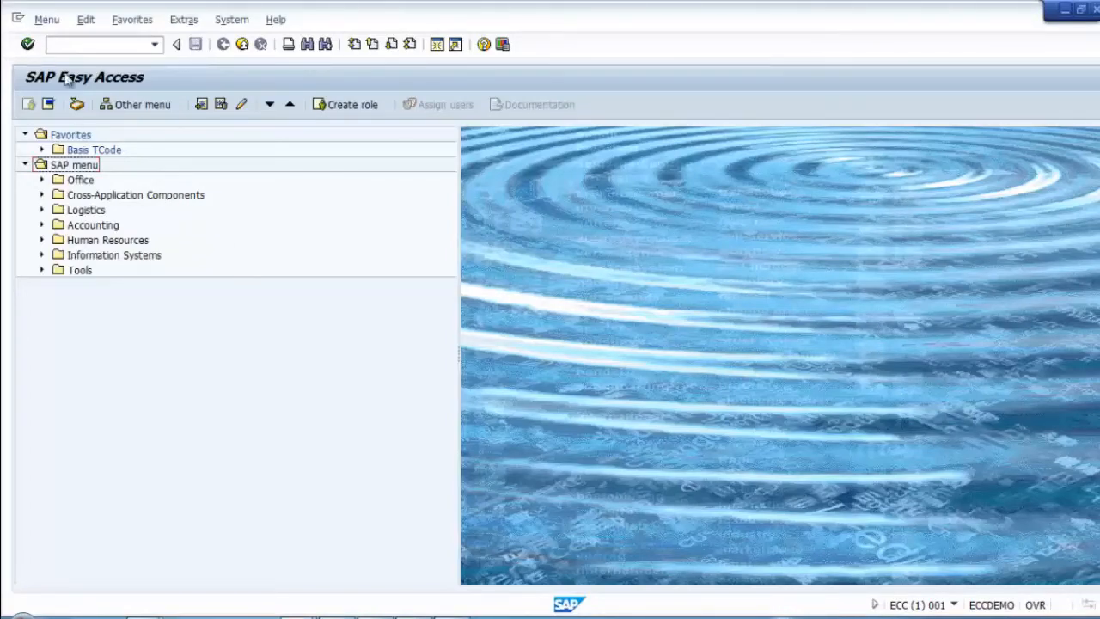
click(80, 46)
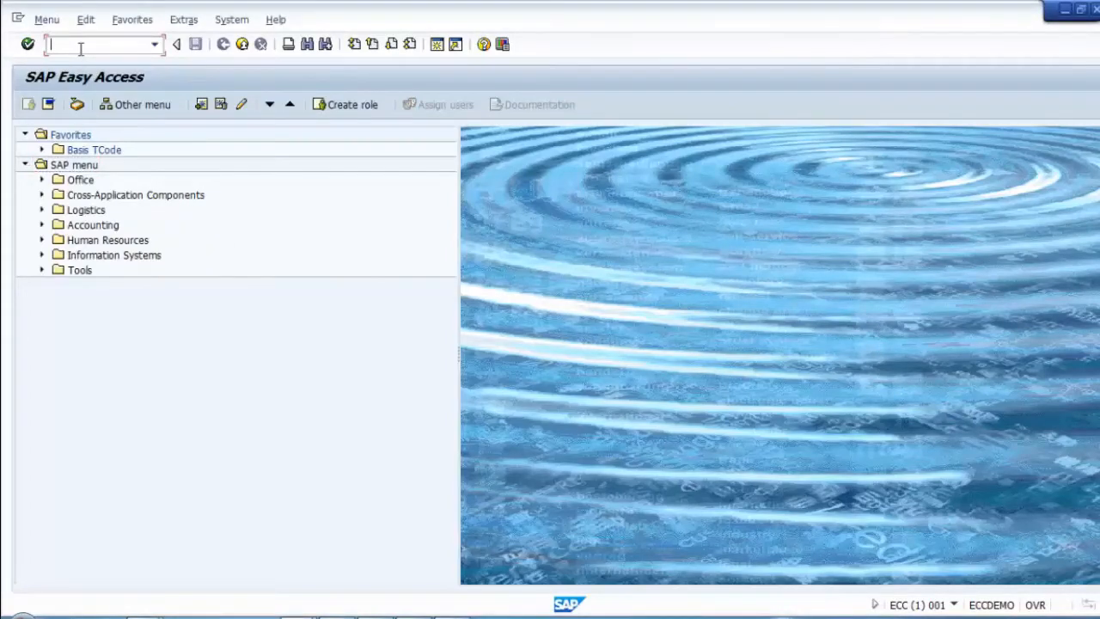
text(SPAD)
key(Return)
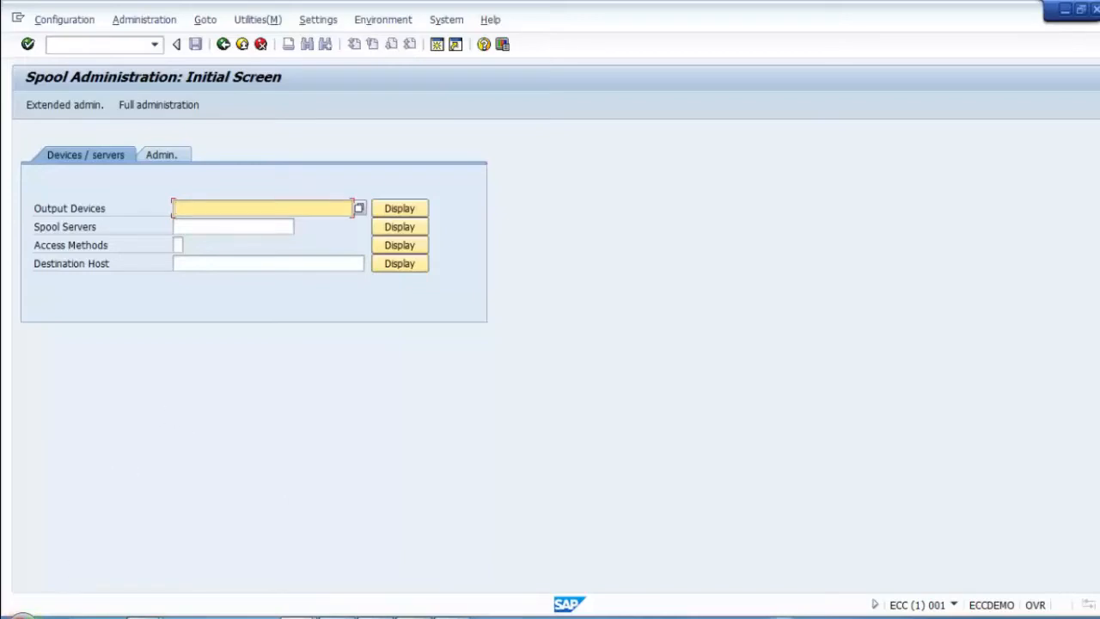
click(19, 614)
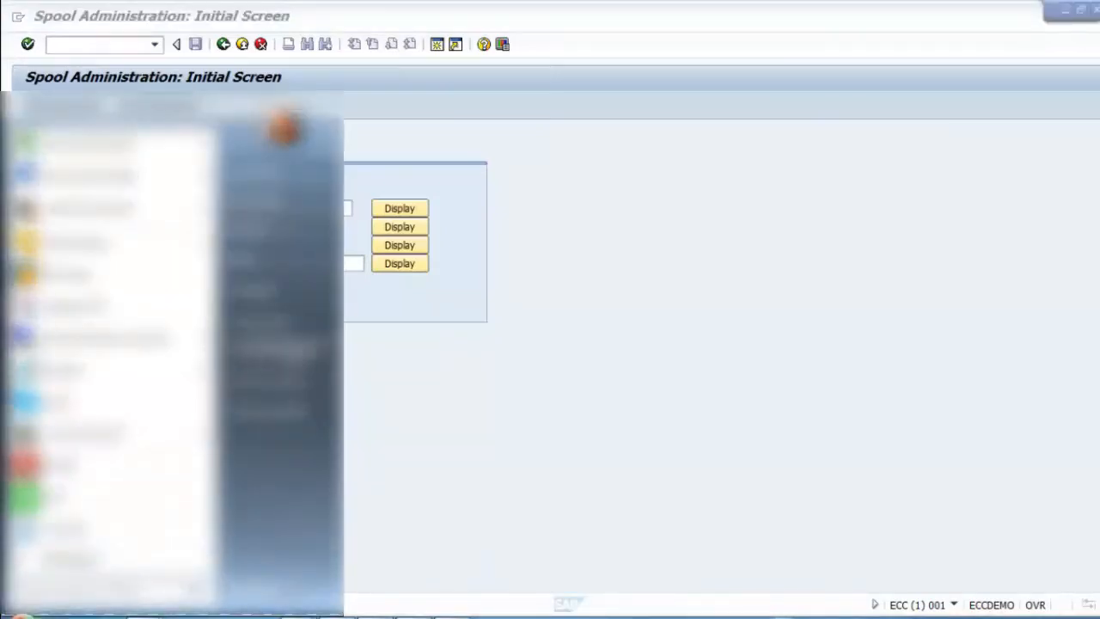
Step: In Devices and Printers, confirm CutePDF Writer is ready with an empty queue, then return to SAP
click(699, 396)
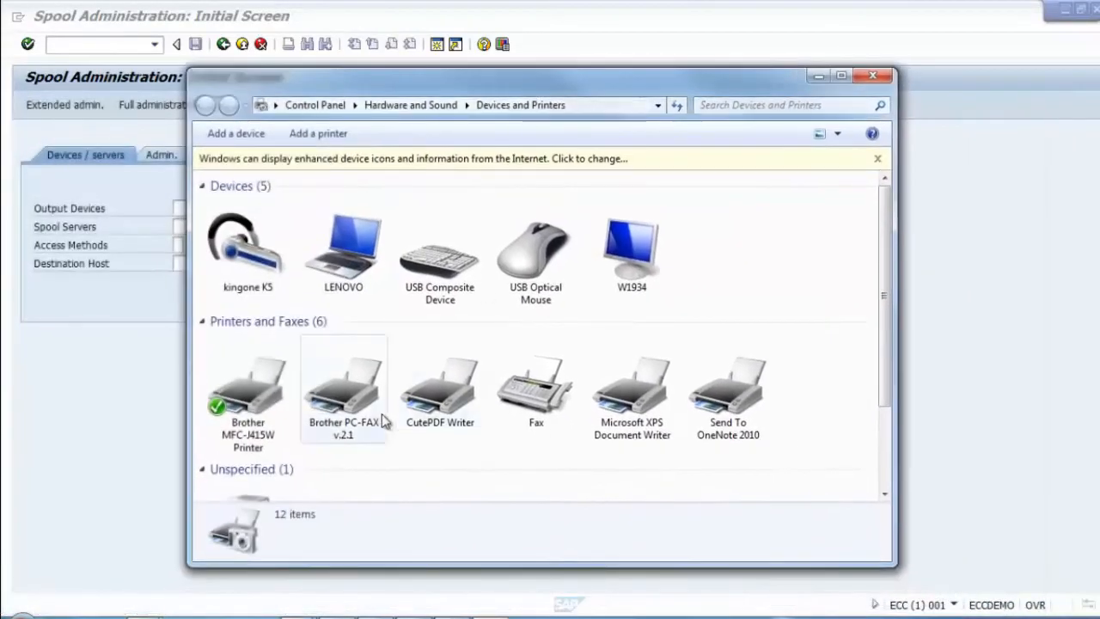
click(444, 407)
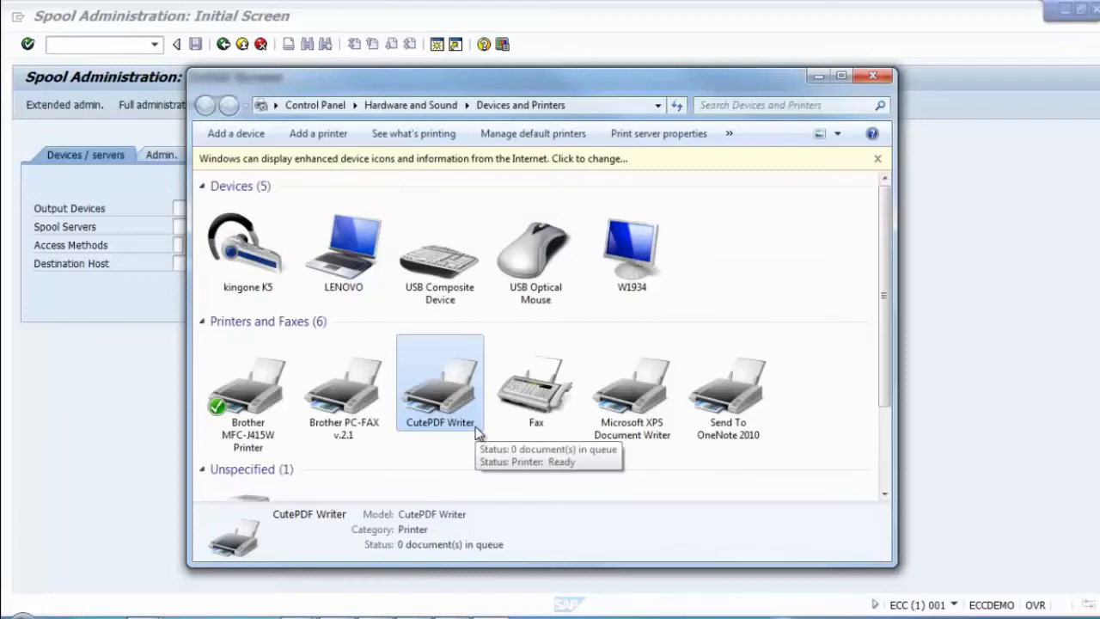
click(114, 360)
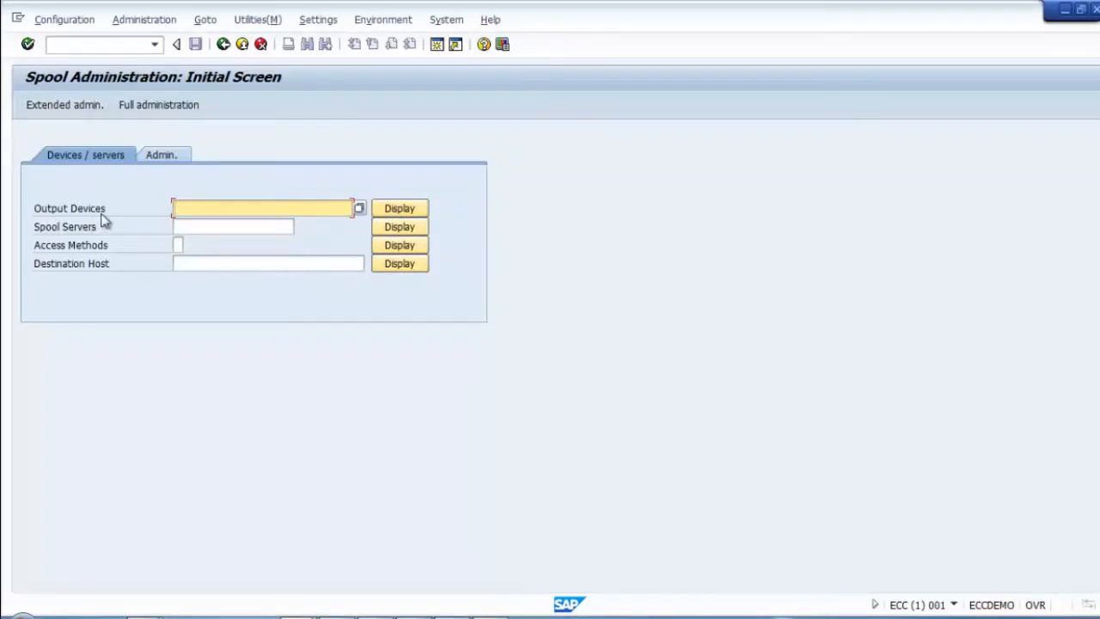
Step: From the output device list in change mode, open a new Create Output Device form with SAPWIN preset
click(398, 210)
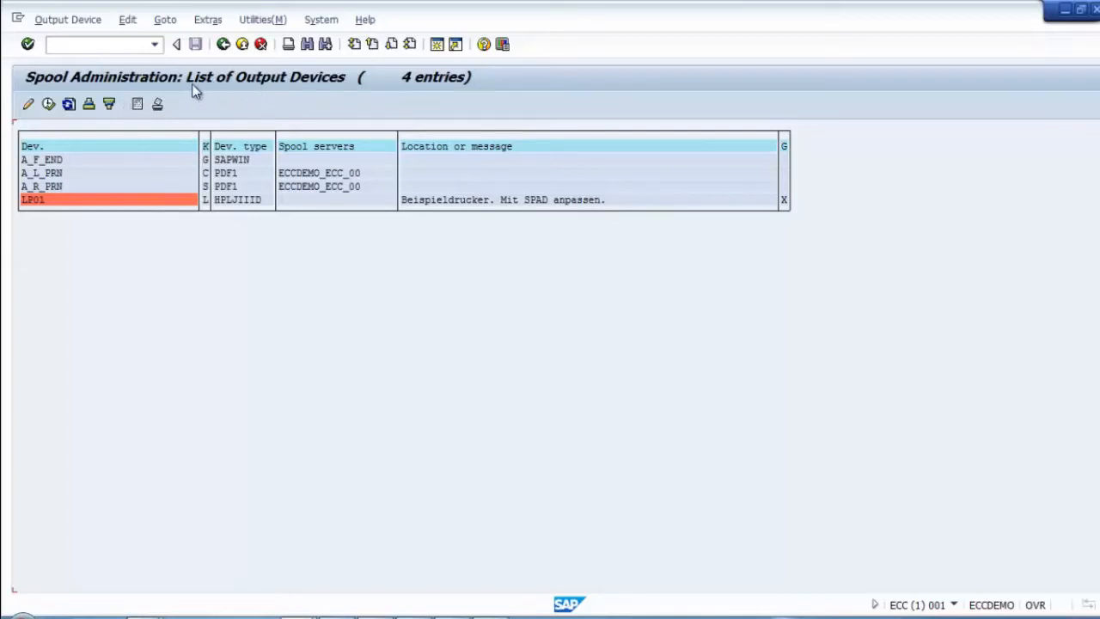
click(28, 105)
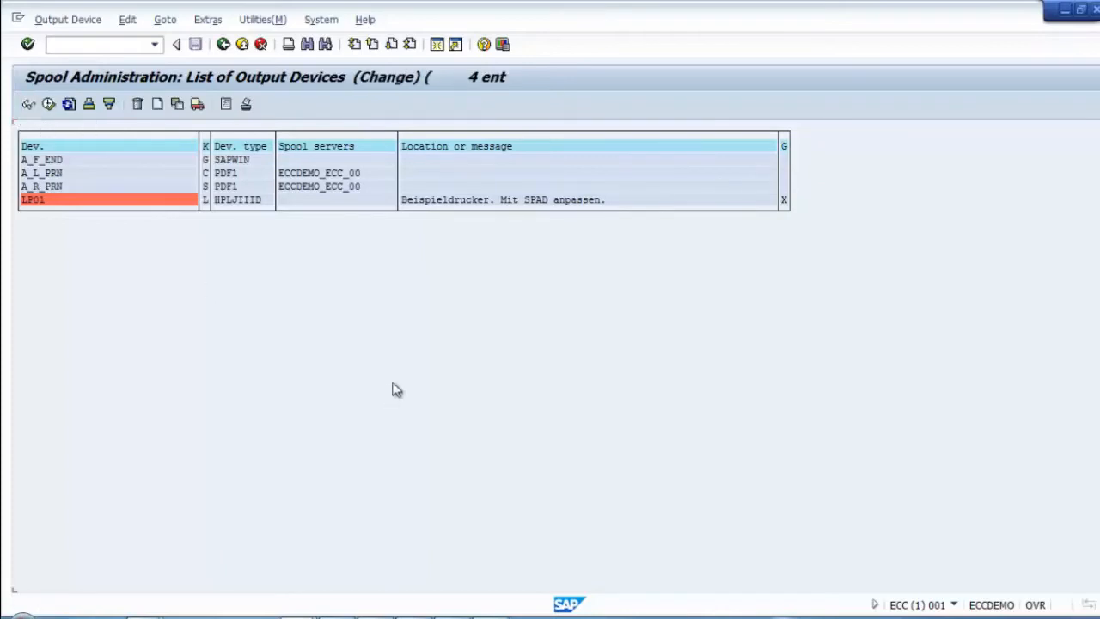
click(158, 104)
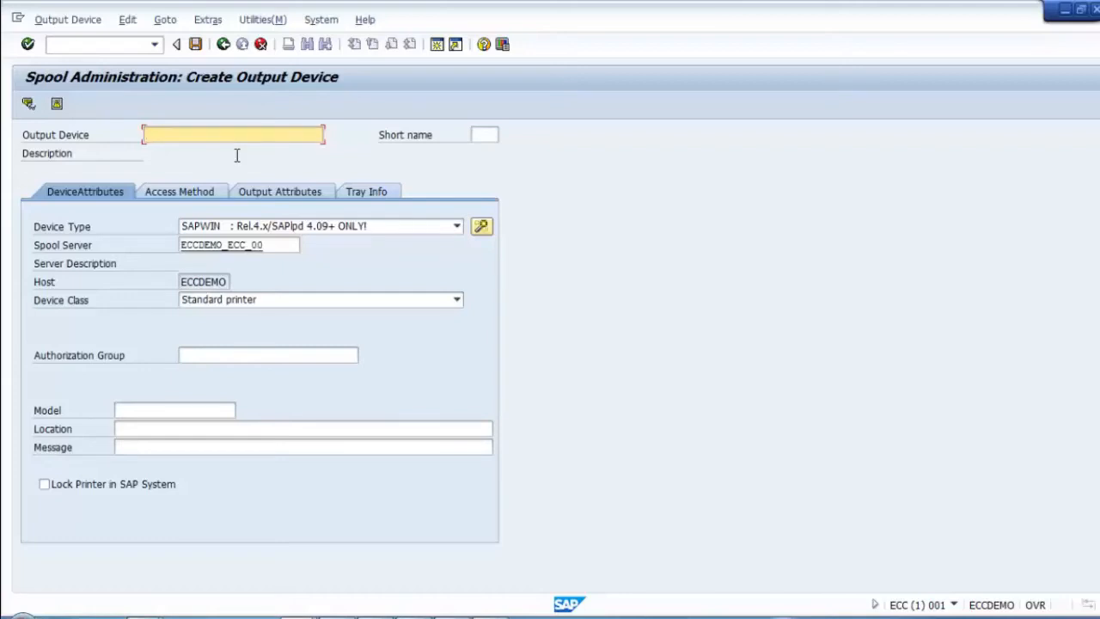
Step: Enter T_PRN_FR as the new output device name
text(T_FRONT_RPR)
key(BackSpace)
key(BackSpace)
key(BackSpace)
key(BackSpace)
key(BackSpace)
key(BackSpace)
key(BackSpace)
key(BackSpace)
key(BackSpace)
text(PRN_FR)
Step: Give the output device the short name PRNF
click(481, 134)
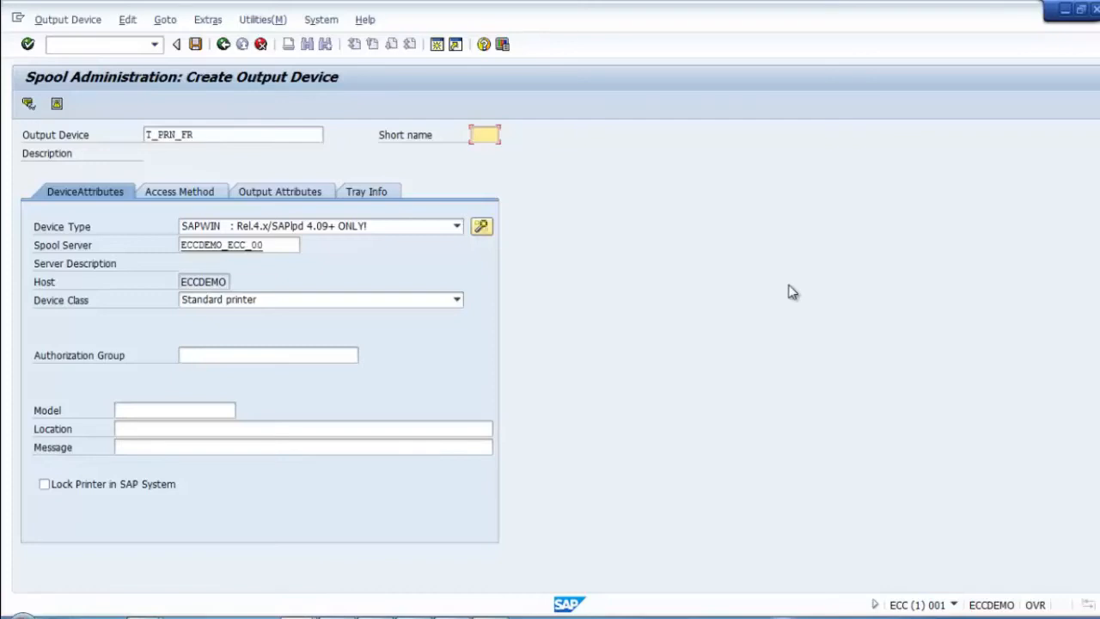
key(shift+Tab)
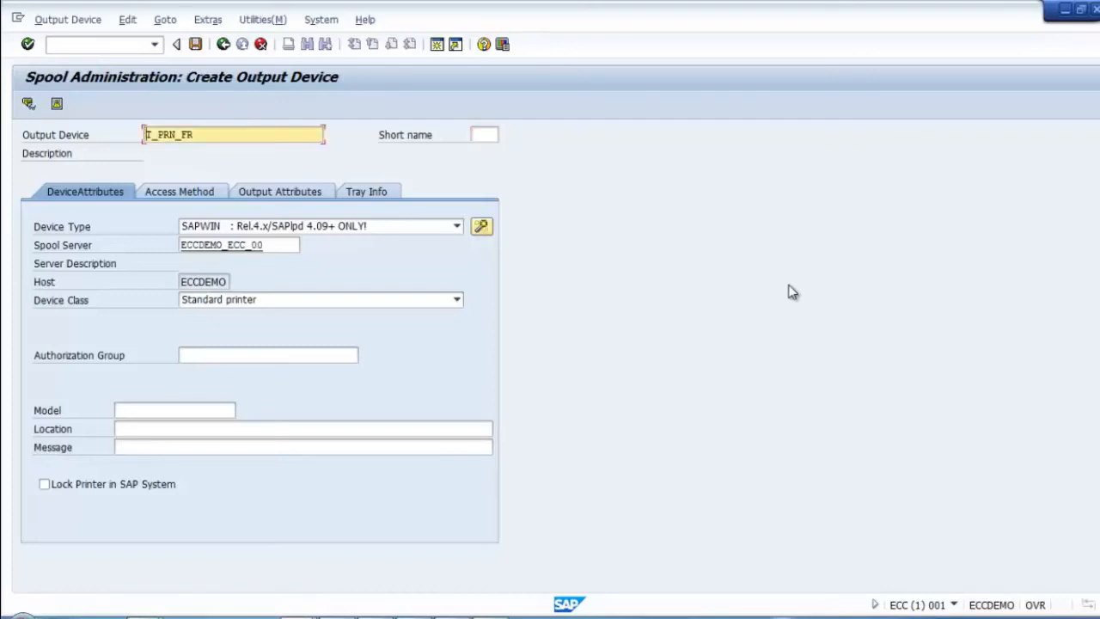
click(491, 136)
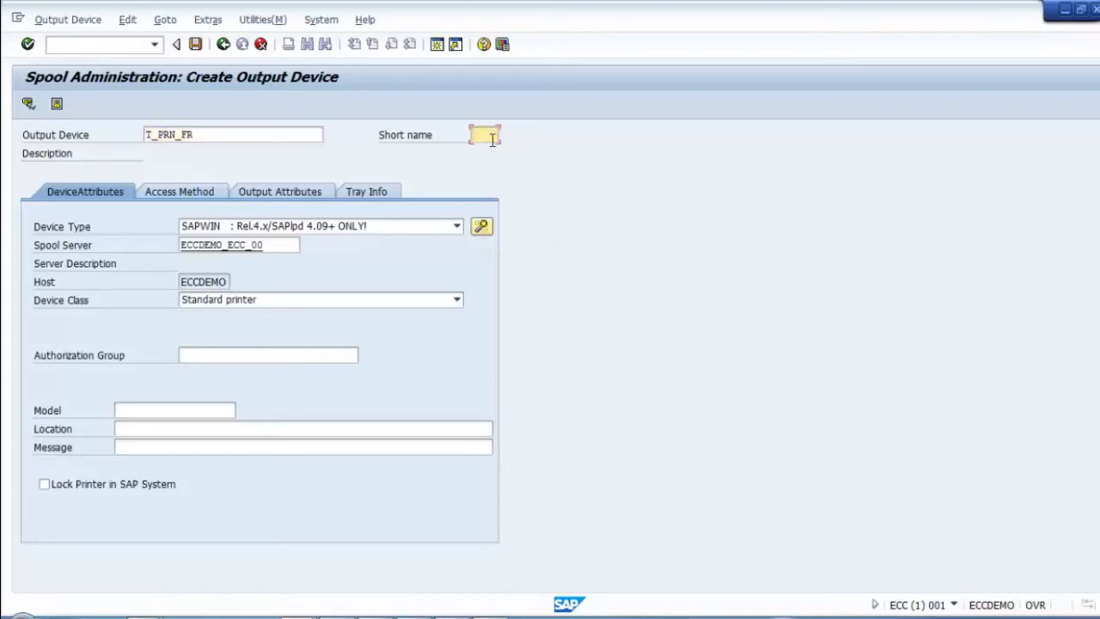
text(FFR)
text(N)
click(33, 48)
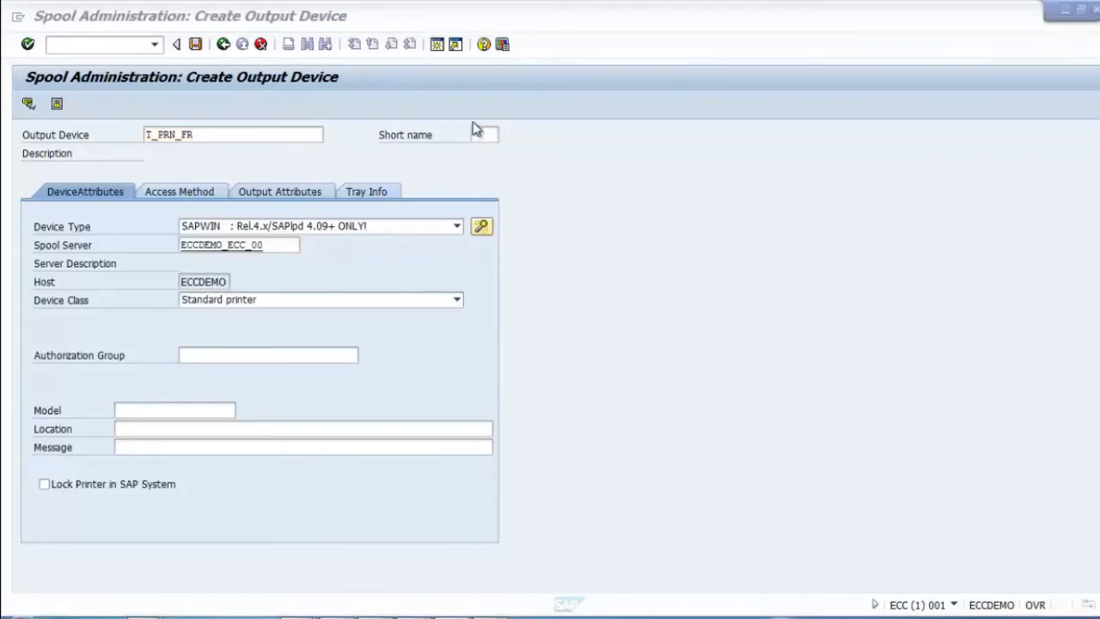
click(479, 139)
text(FRN)
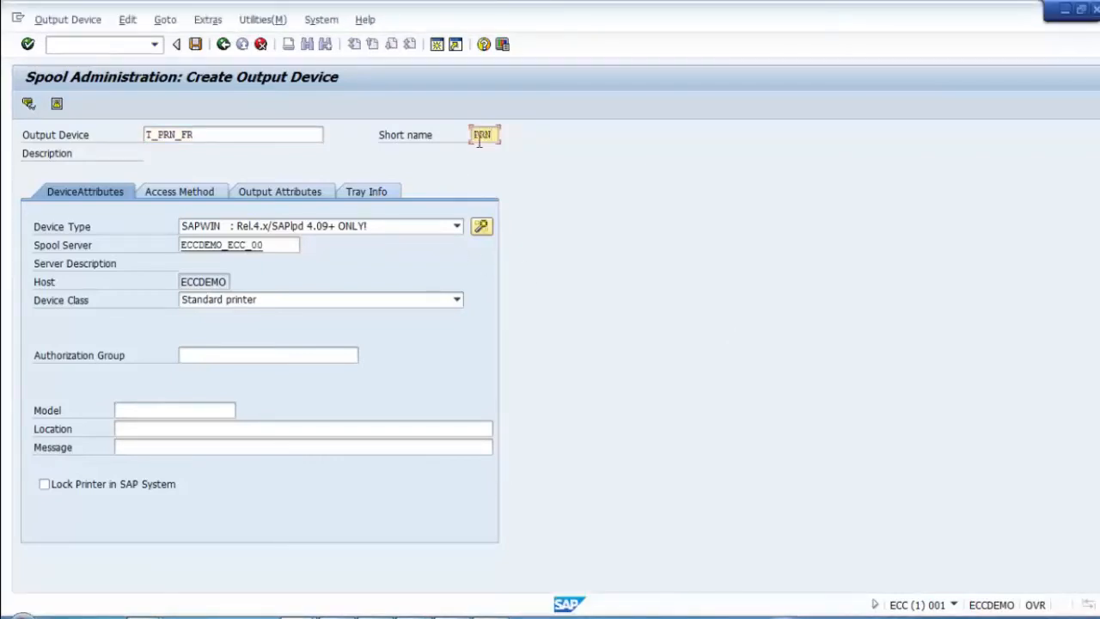
key(BackSpace)
key(BackSpace)
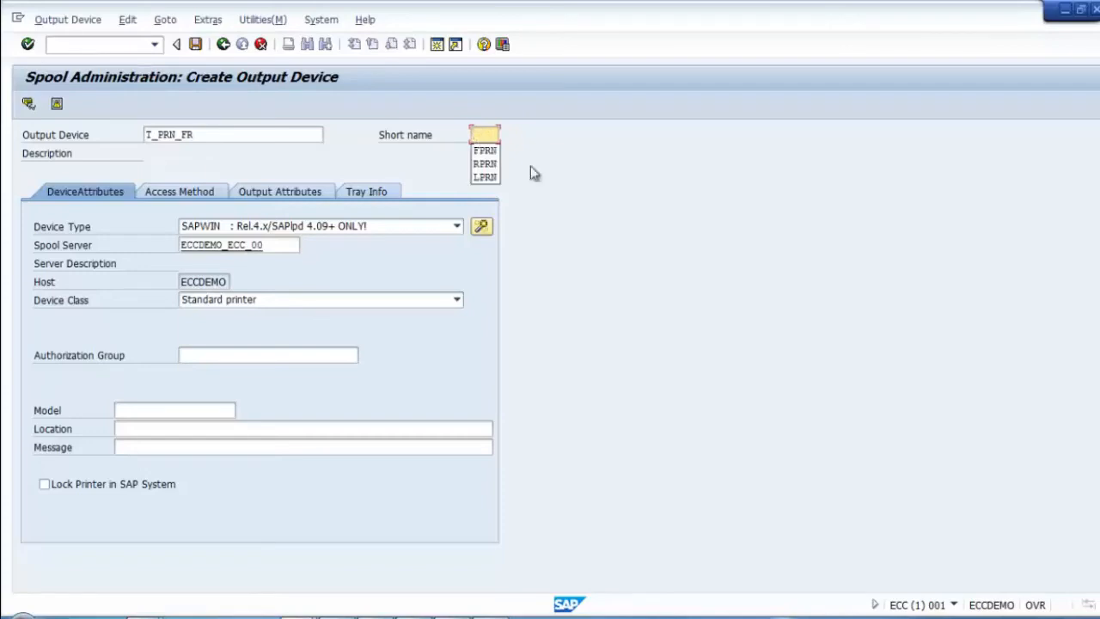
click(488, 139)
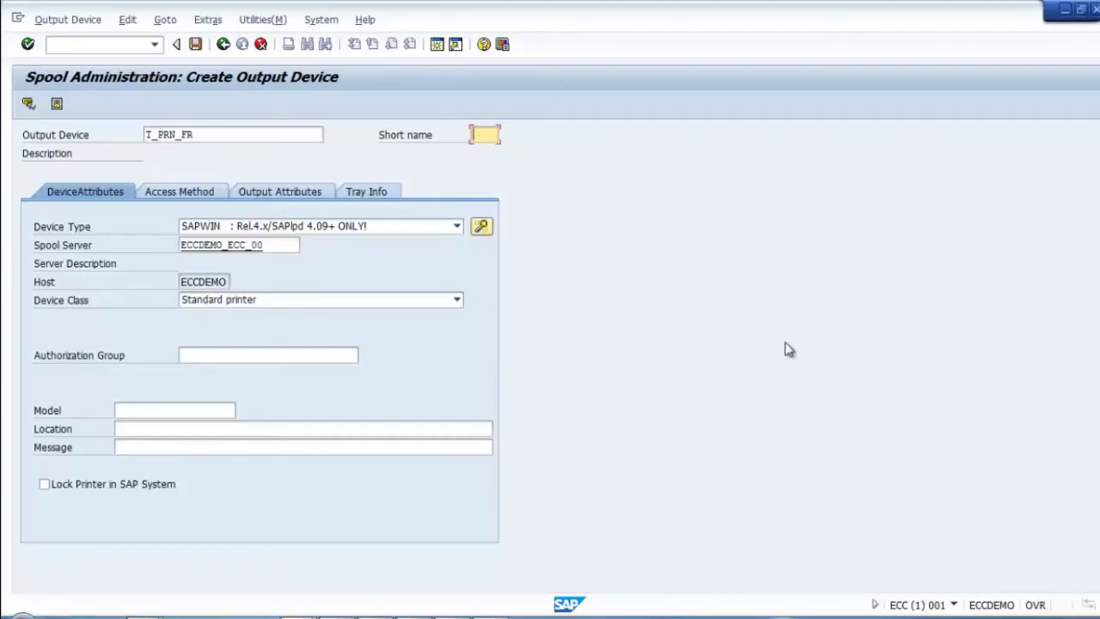
text(PRNF)
click(375, 617)
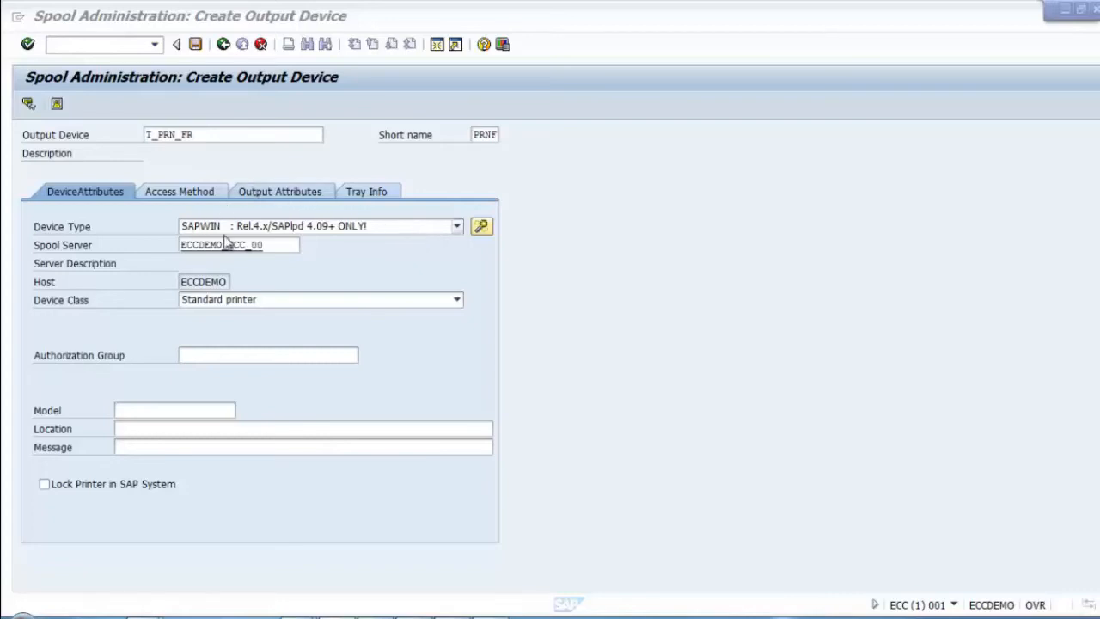
Step: Choose SAPWIN as the output device's device type
click(396, 232)
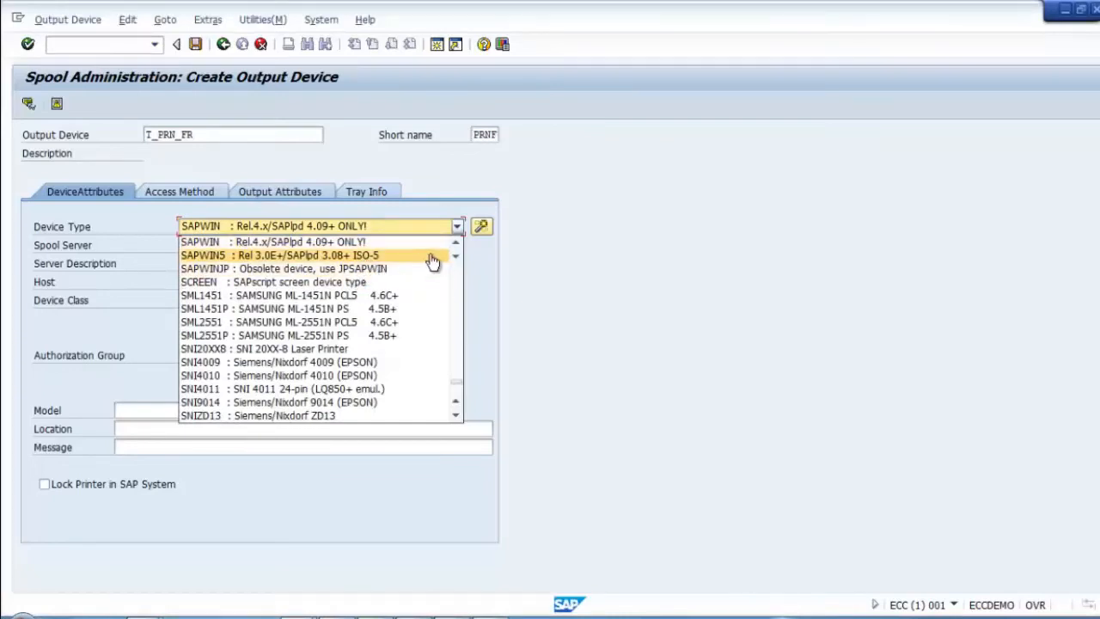
click(456, 243)
click(457, 243)
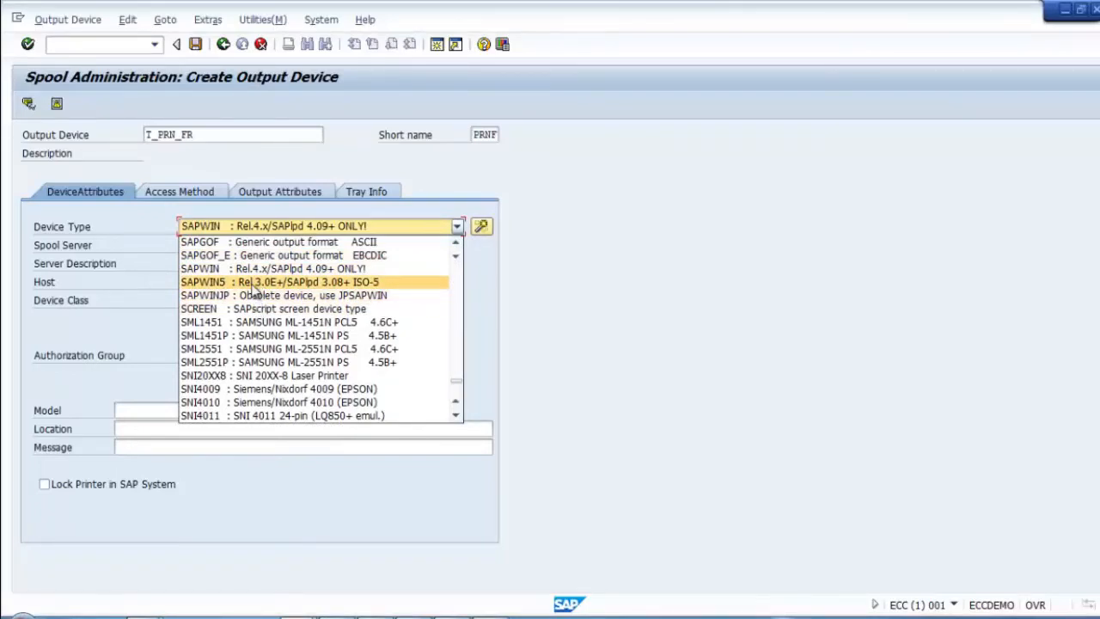
click(253, 268)
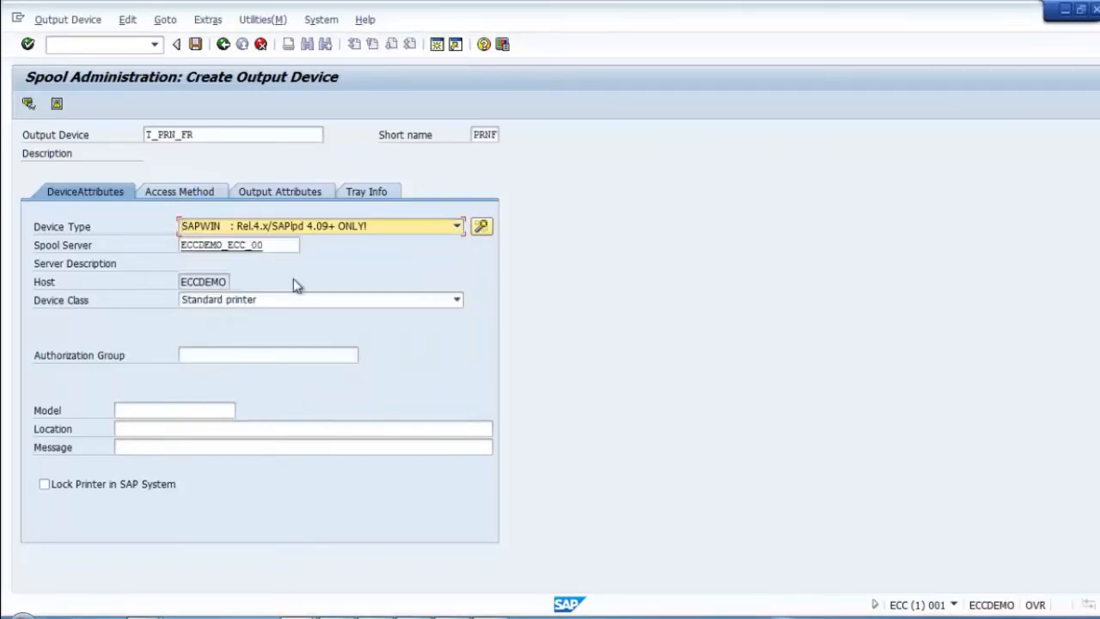
click(193, 352)
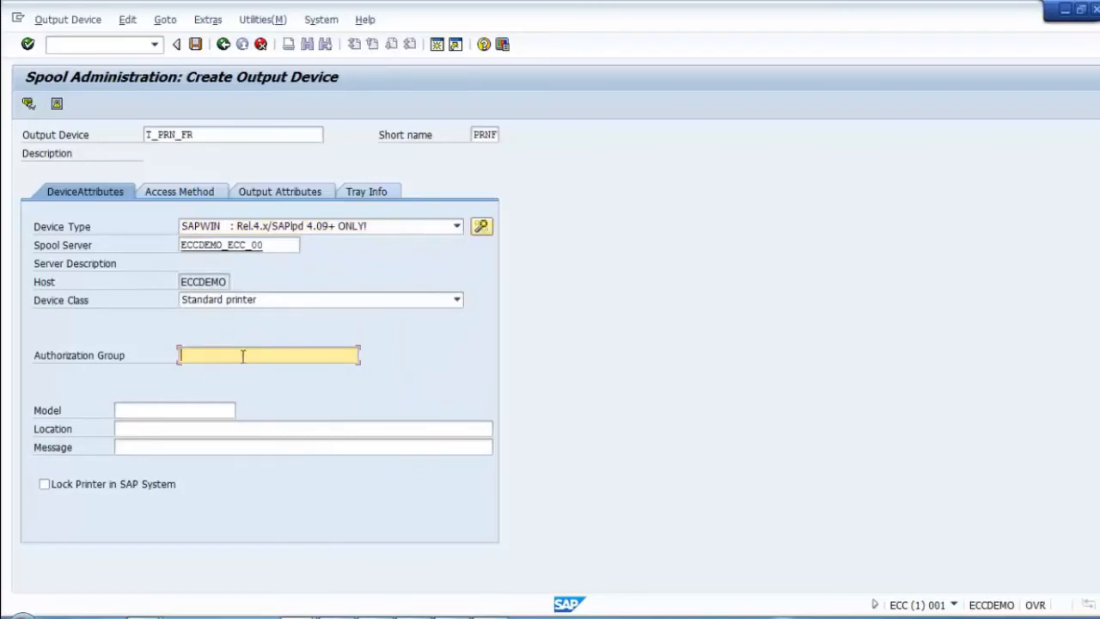
Step: Enter SAP Windows as the printer model
click(156, 411)
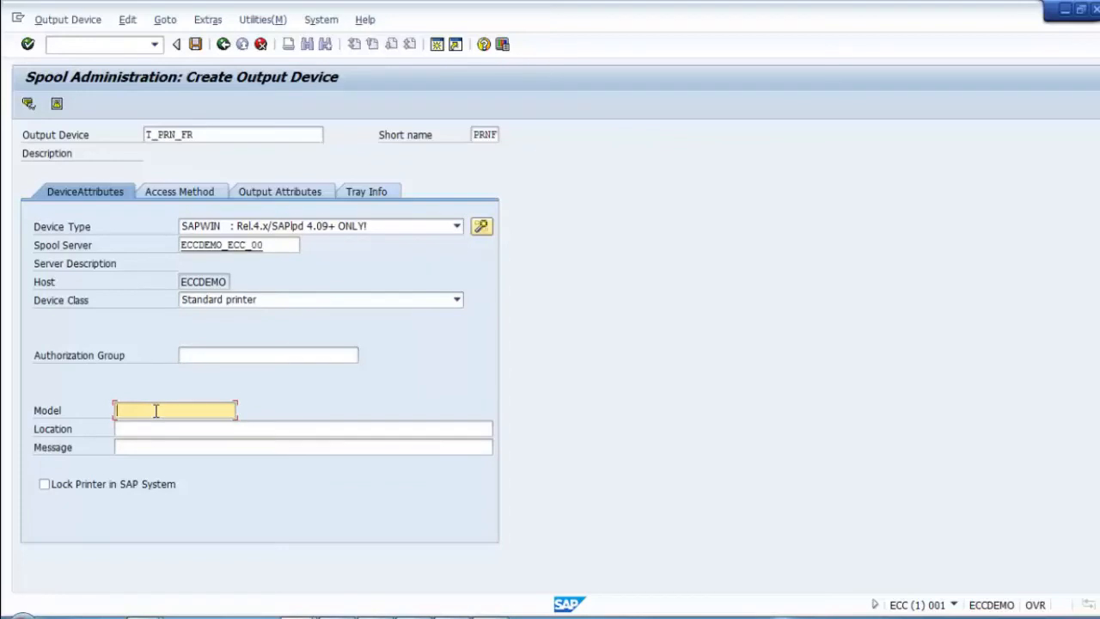
text(SAP Windown)
click(180, 431)
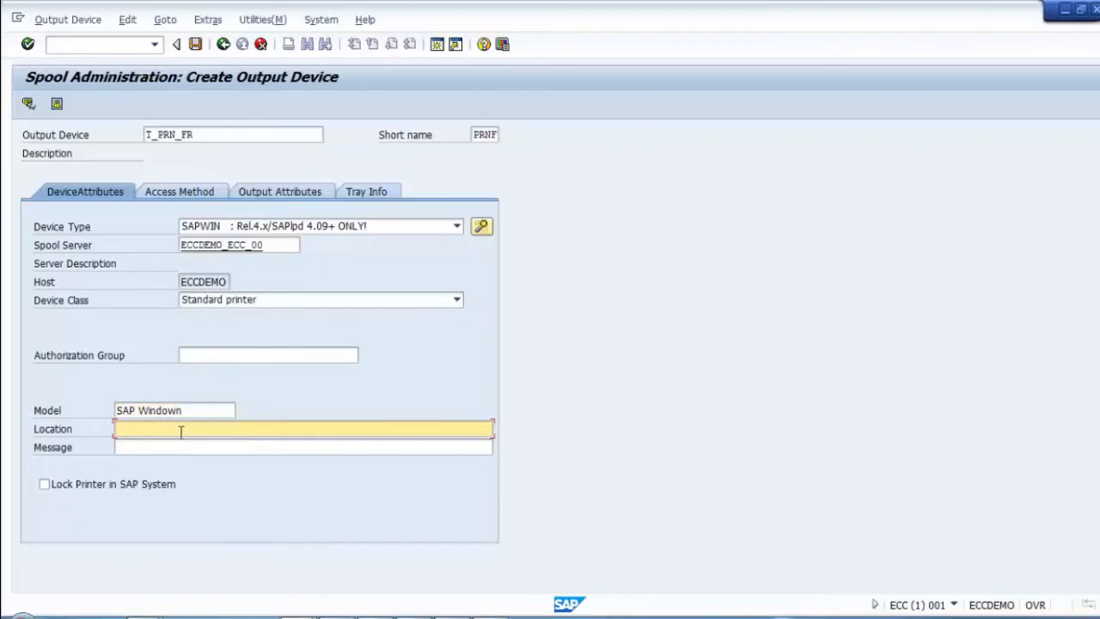
click(202, 412)
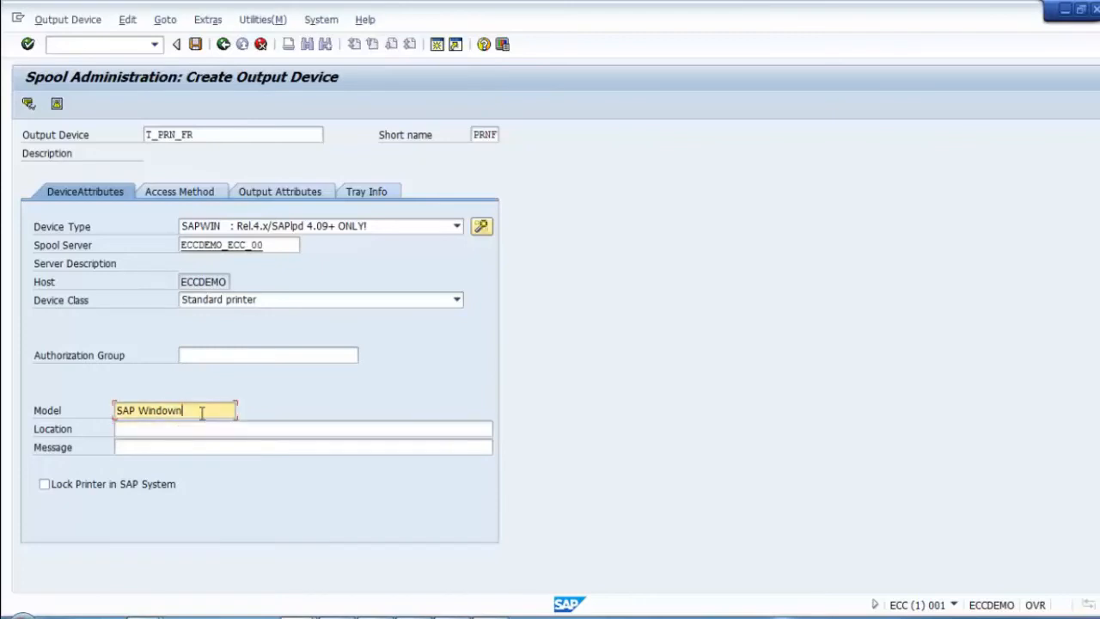
key(BackSpace)
key(BackSpace)
key(BackSpace)
key(BackSpace)
text(dows)
click(197, 429)
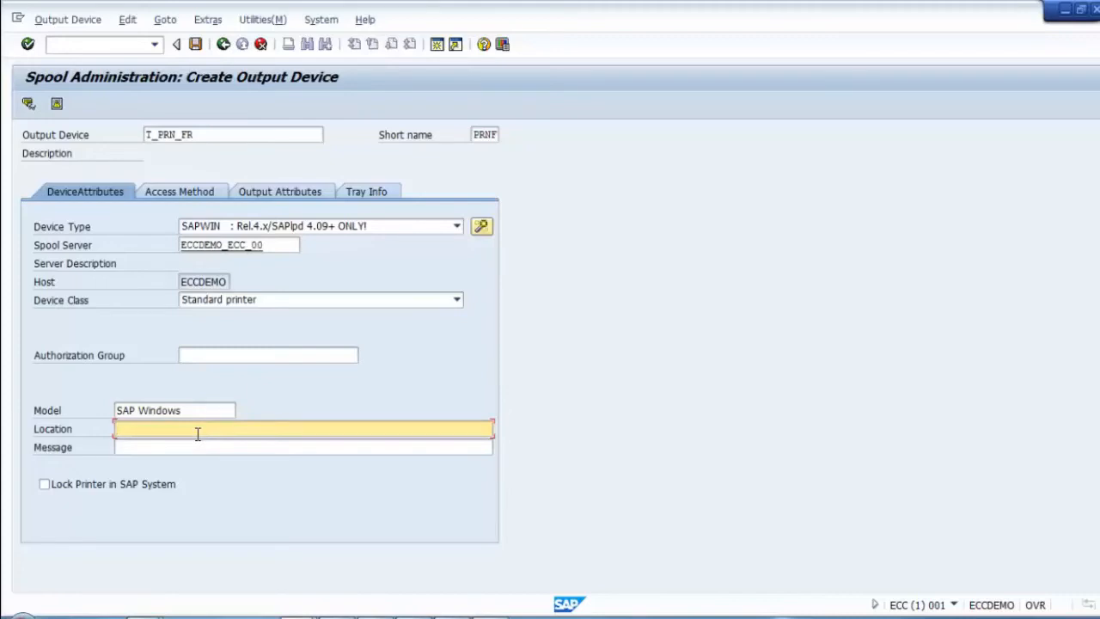
Step: Enter 'Local printer to be used by all users' in T_PRN_FR's Location field
text(Local printer to be used by all users)
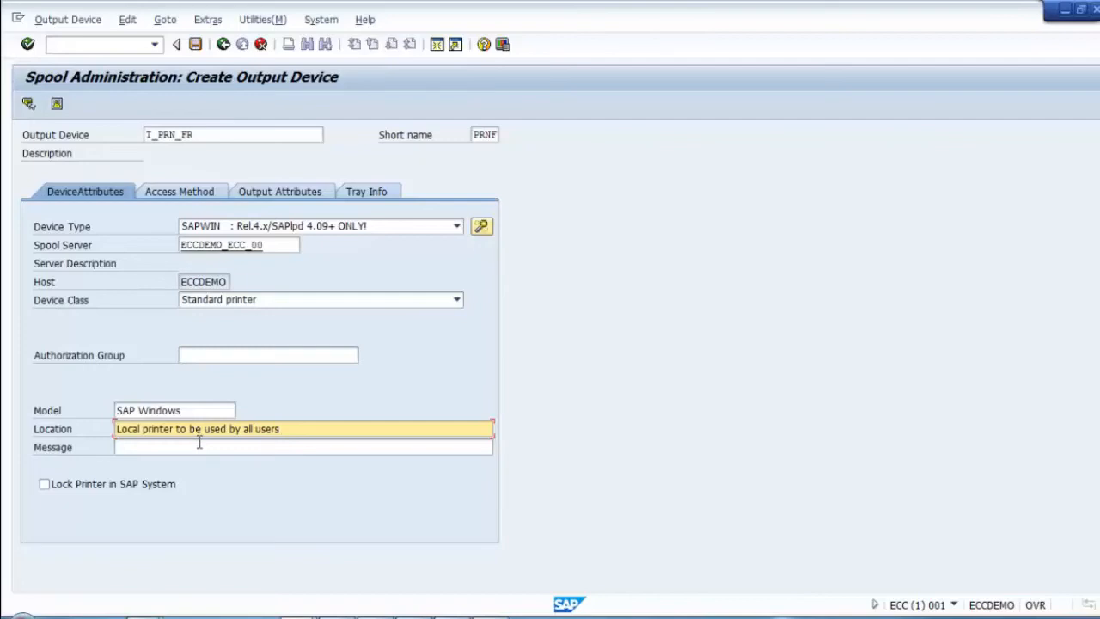
click(198, 442)
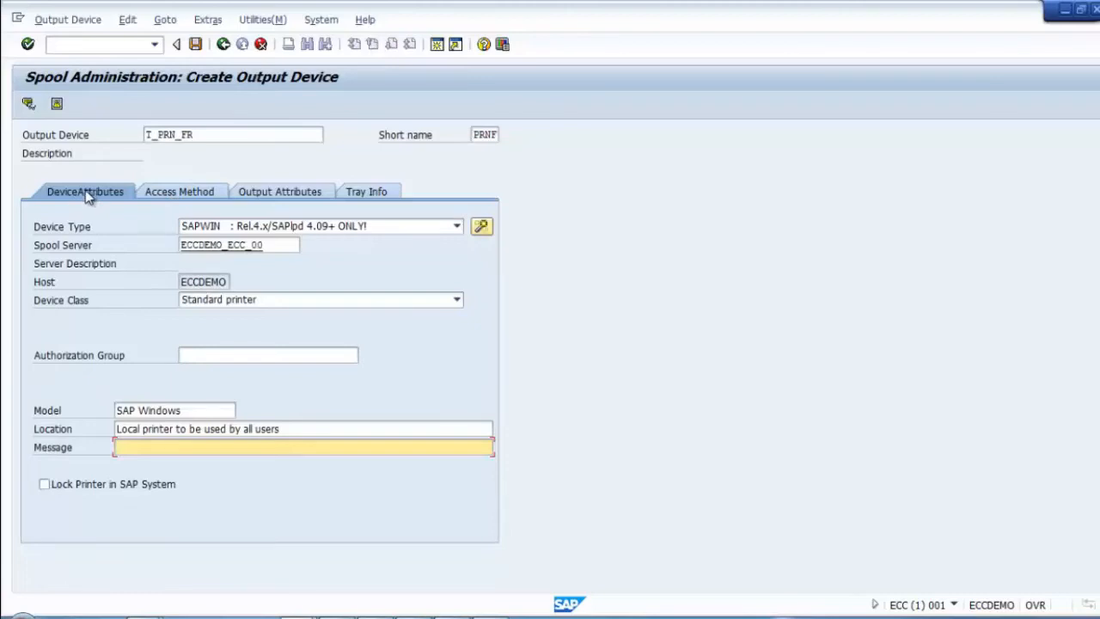
Step: Set access method G (Front End Printing with Control Tech.) with host printer __DEFAULT
click(170, 196)
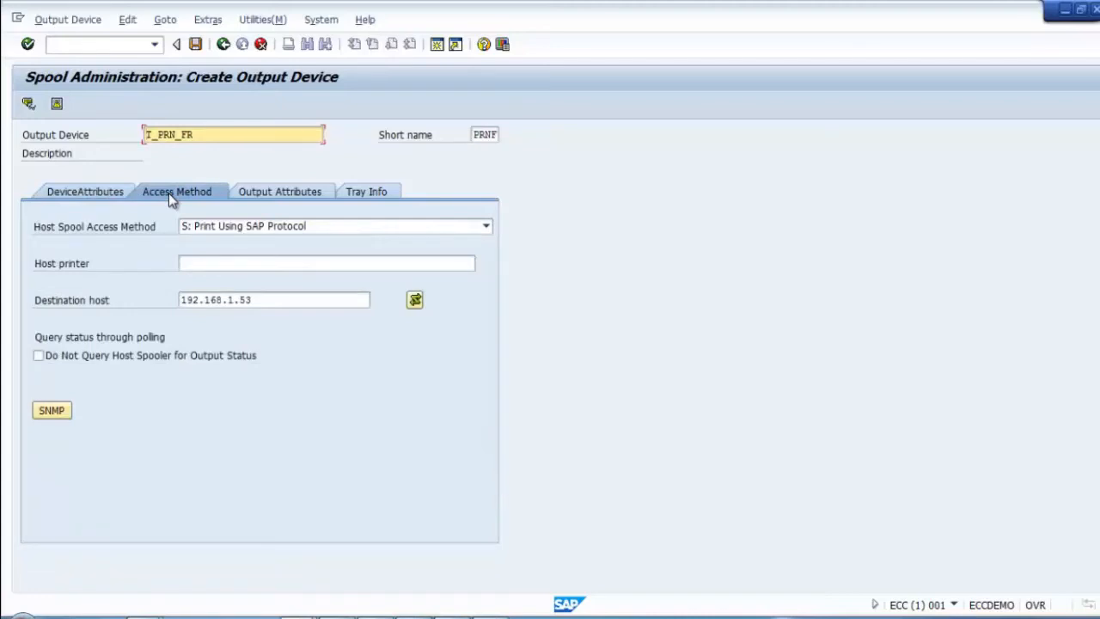
click(272, 228)
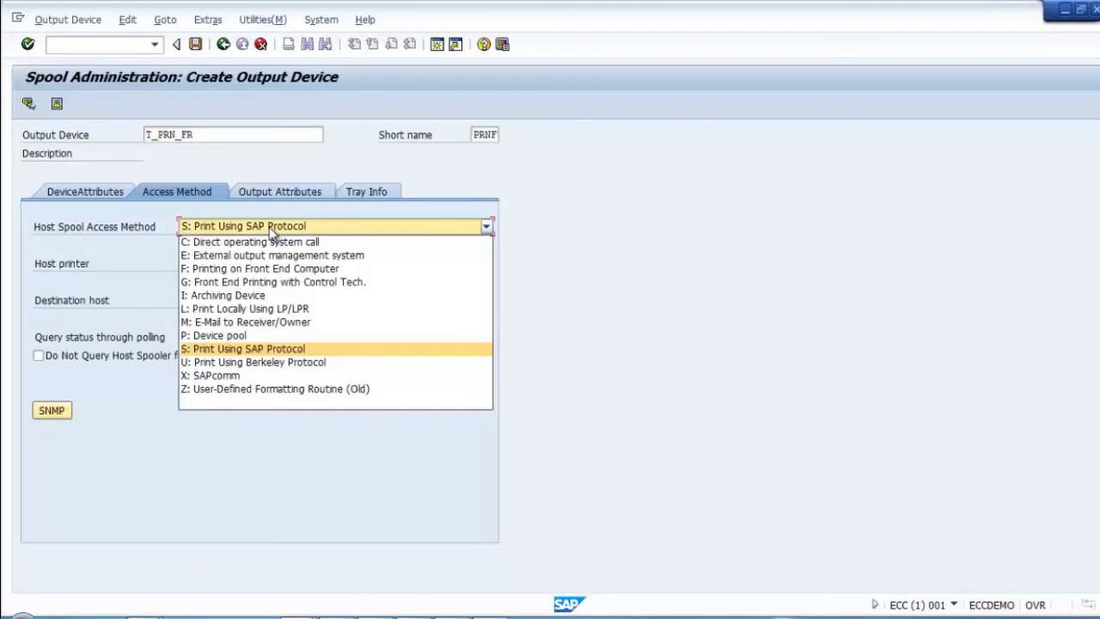
click(320, 281)
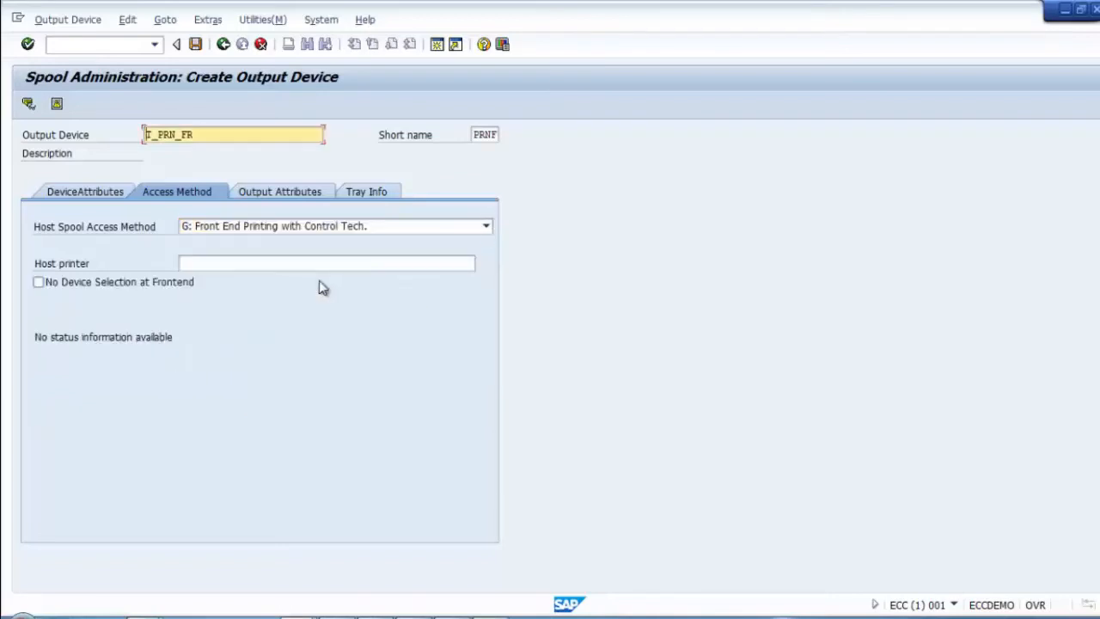
click(280, 264)
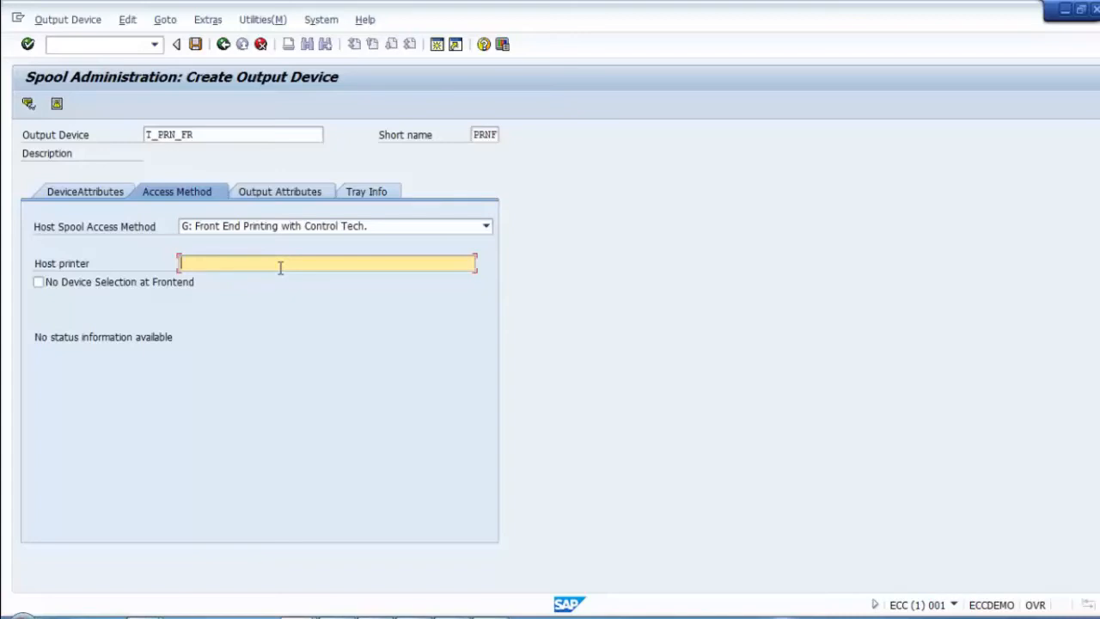
text(__)
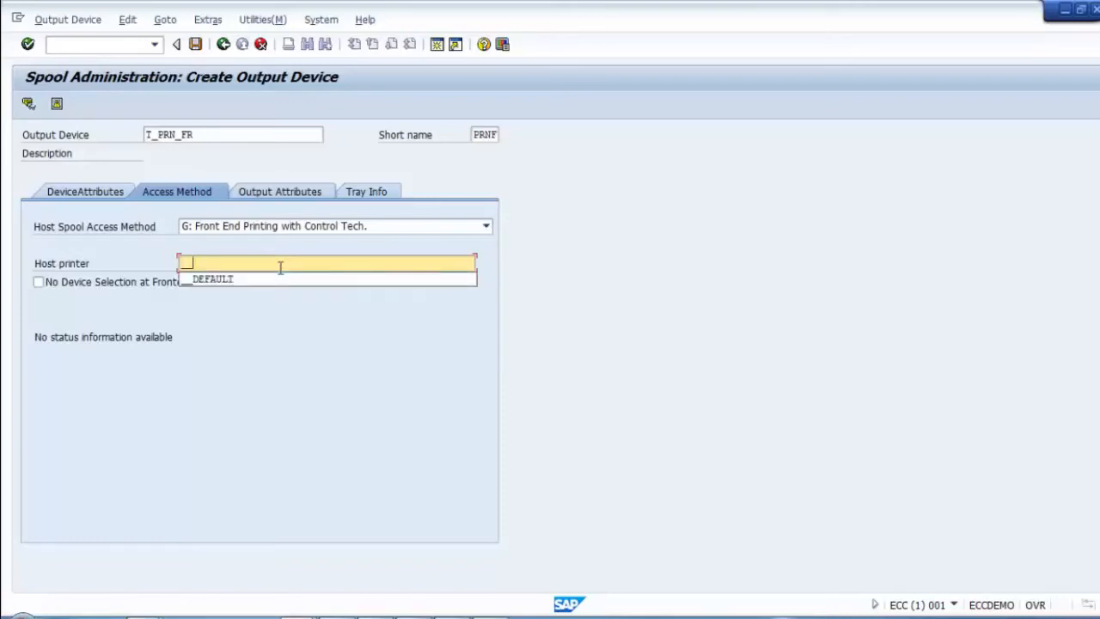
text(DEFAULT)
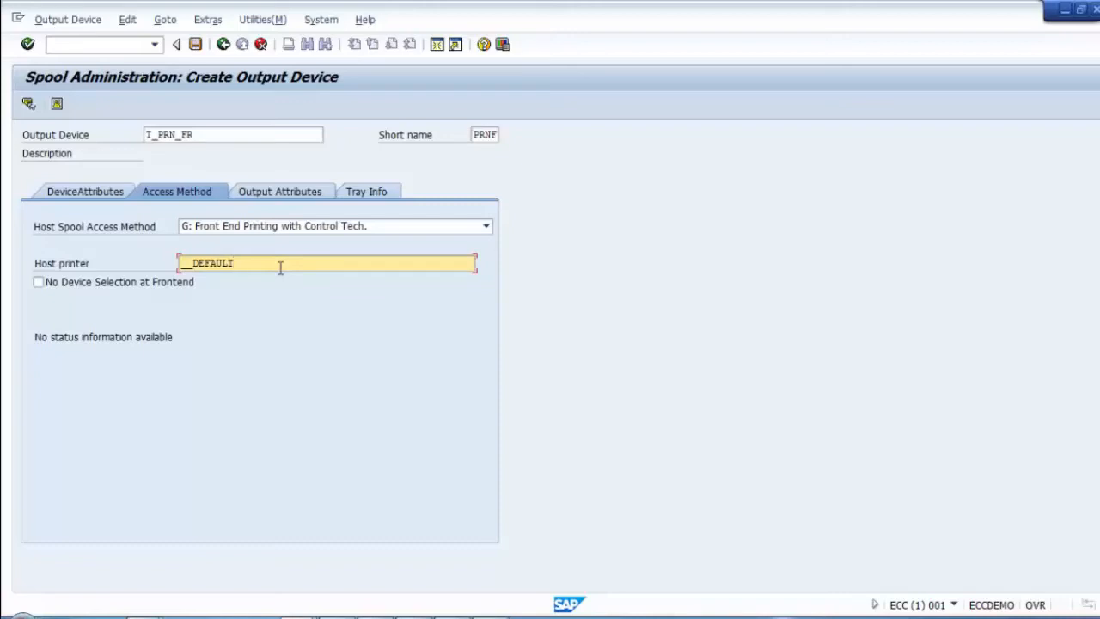
key(Left)
key(Left)
key(Left)
key(Left)
key(Left)
key(Left)
key(Left)
key(Left)
key(Right)
Step: Save output device T_PRN_FR and review its Output Attributes, Tray Info, Access Method and DeviceAttributes tabs
click(196, 44)
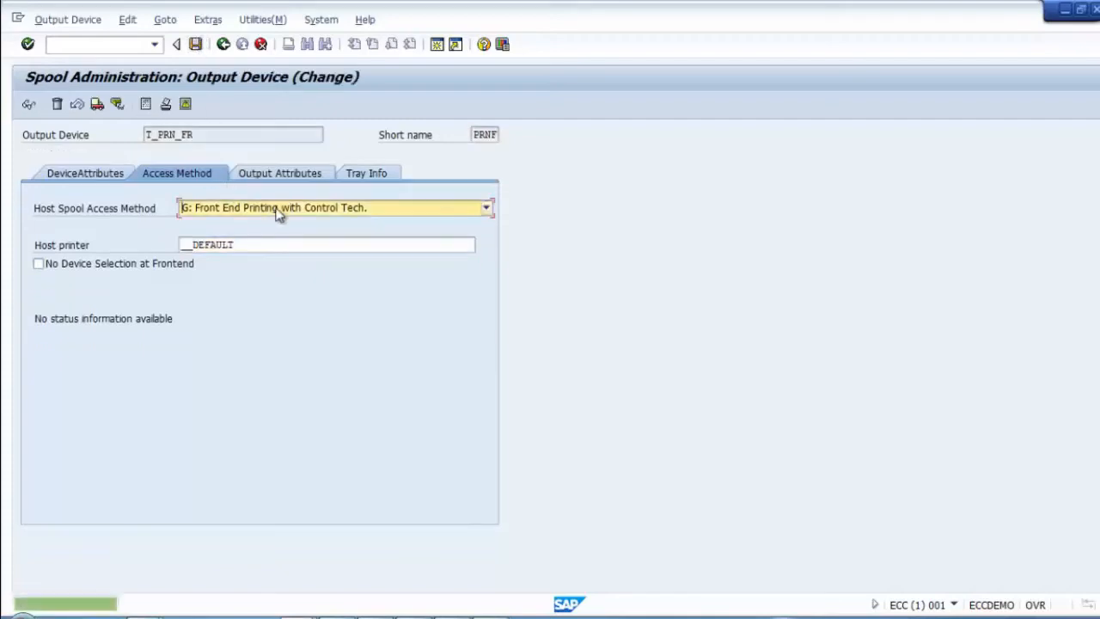
click(280, 175)
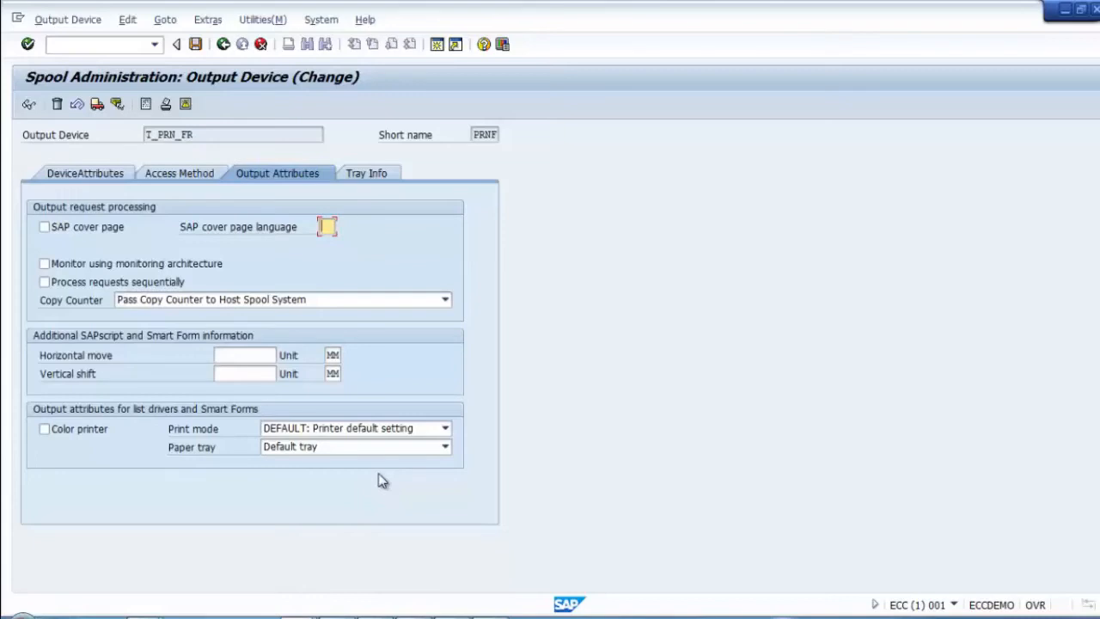
click(375, 176)
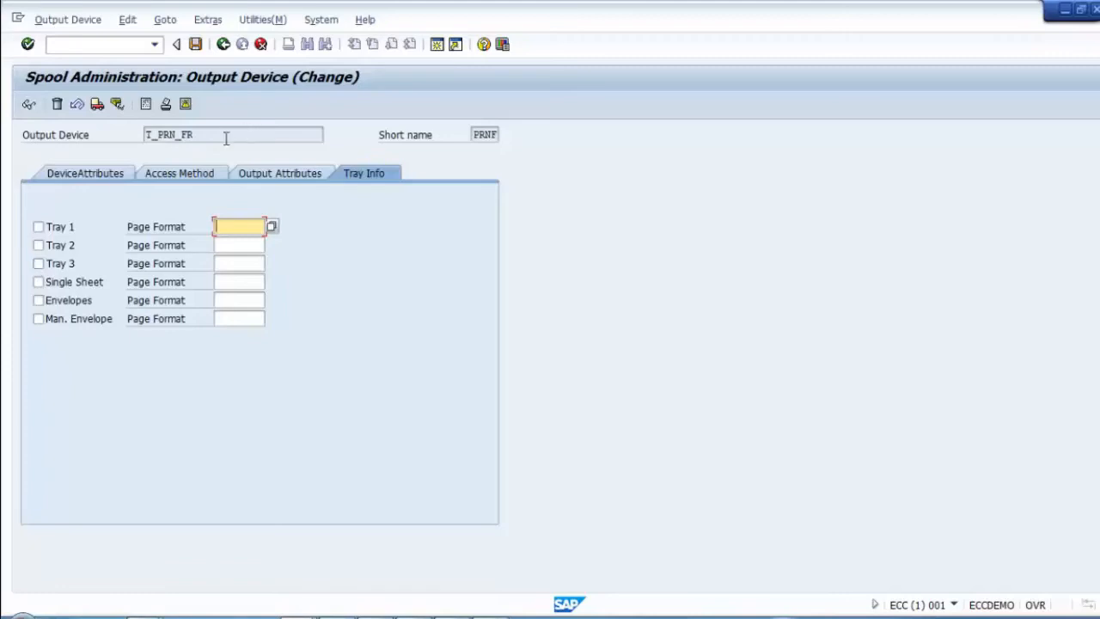
click(185, 133)
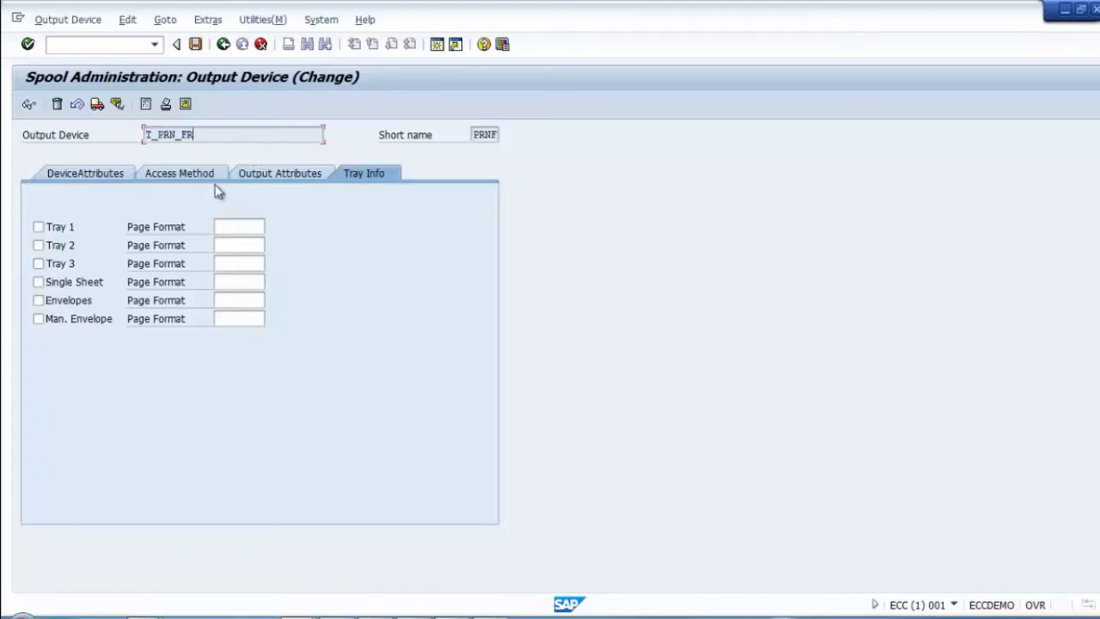
click(229, 228)
click(281, 175)
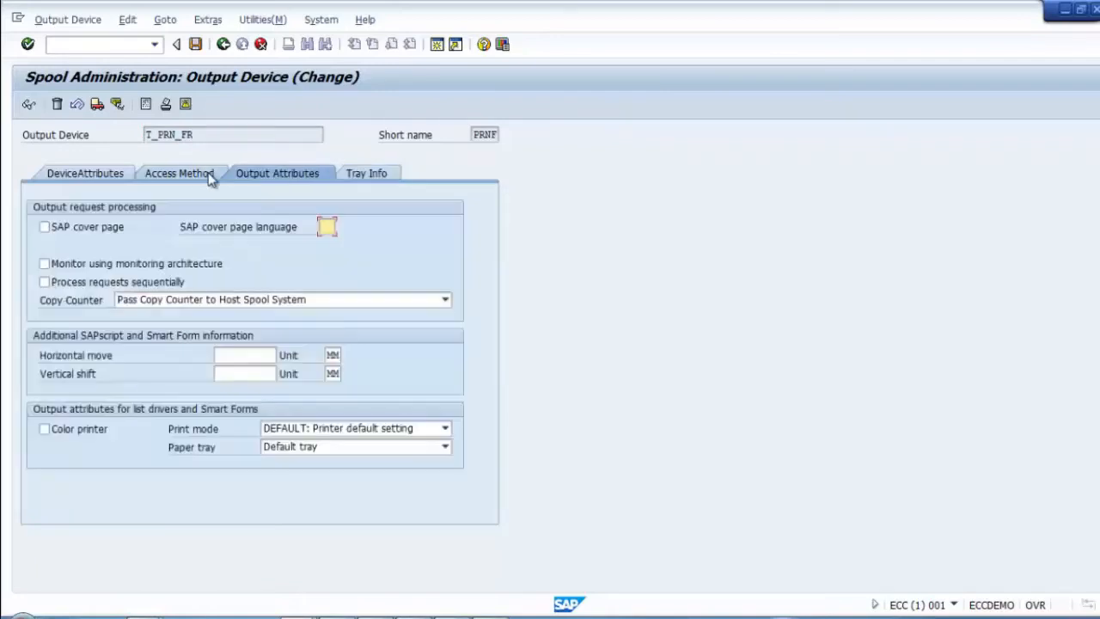
click(204, 175)
click(120, 175)
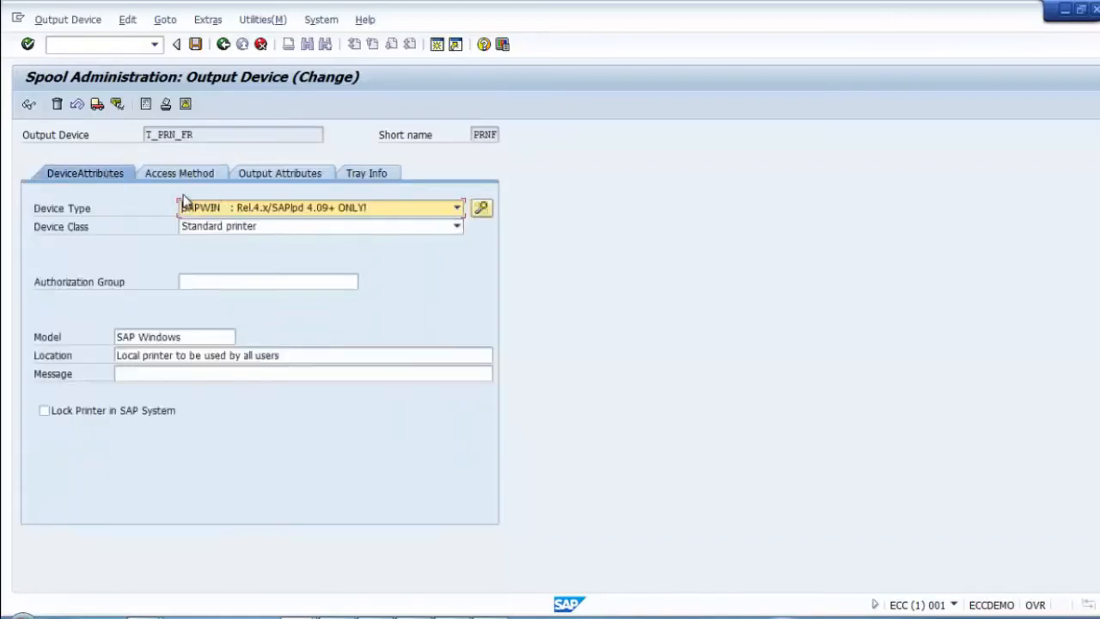
Step: Save T_PRN_FR again, dismiss the SNMP status message and select the device name
click(196, 45)
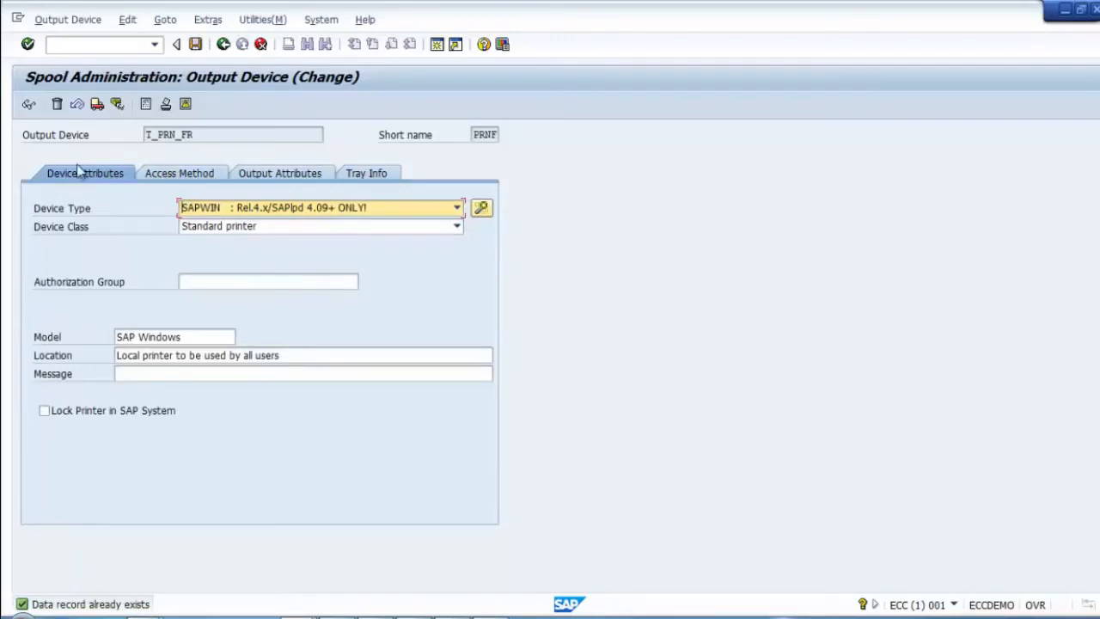
click(184, 104)
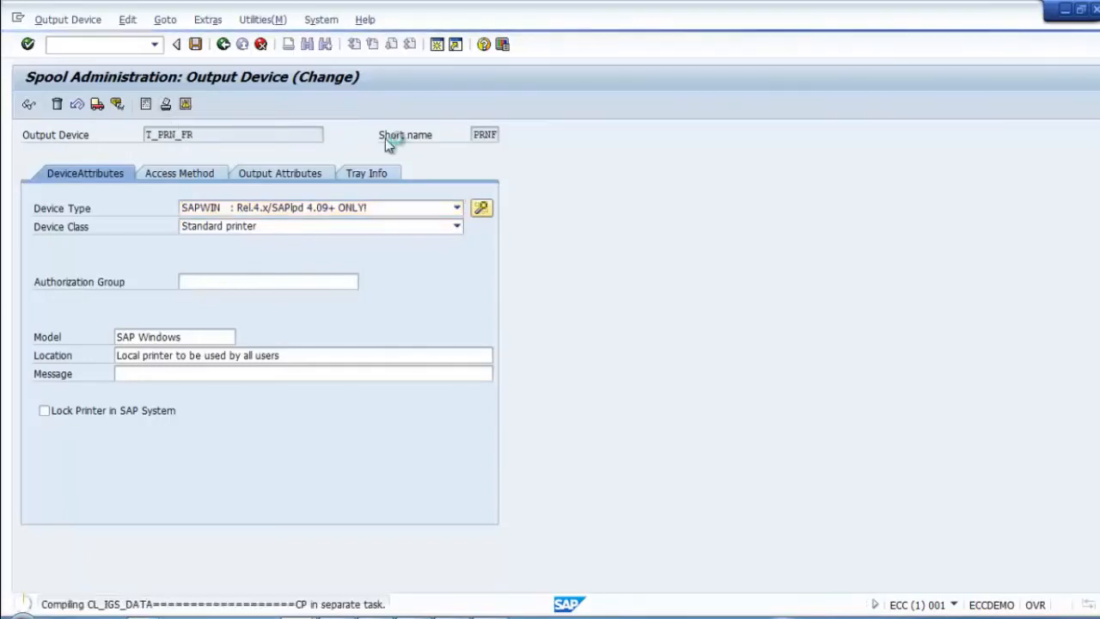
click(166, 105)
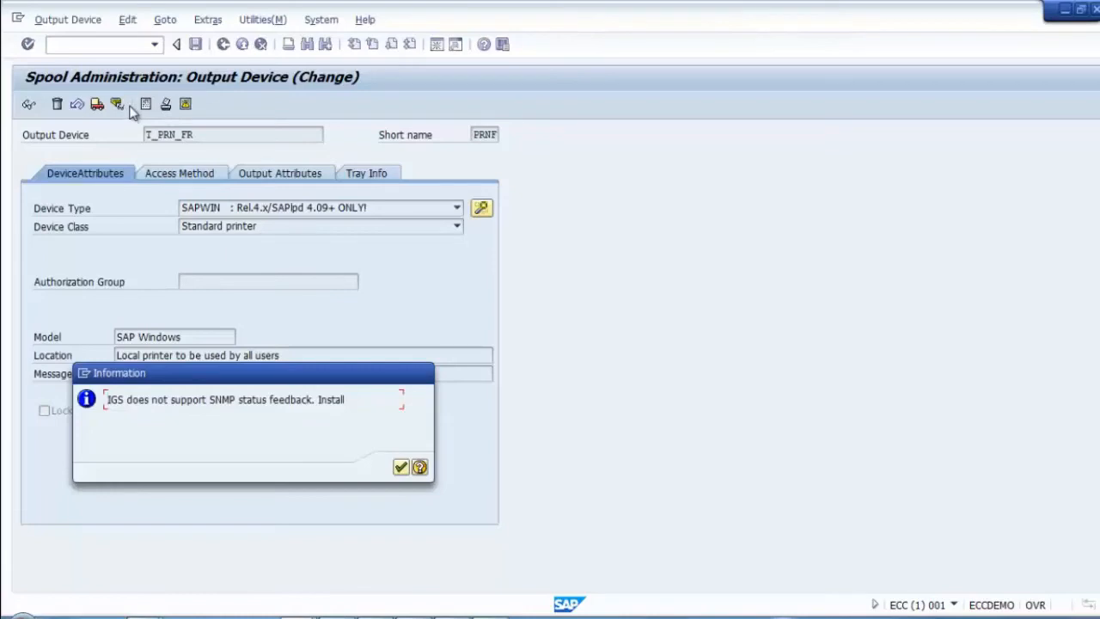
click(399, 470)
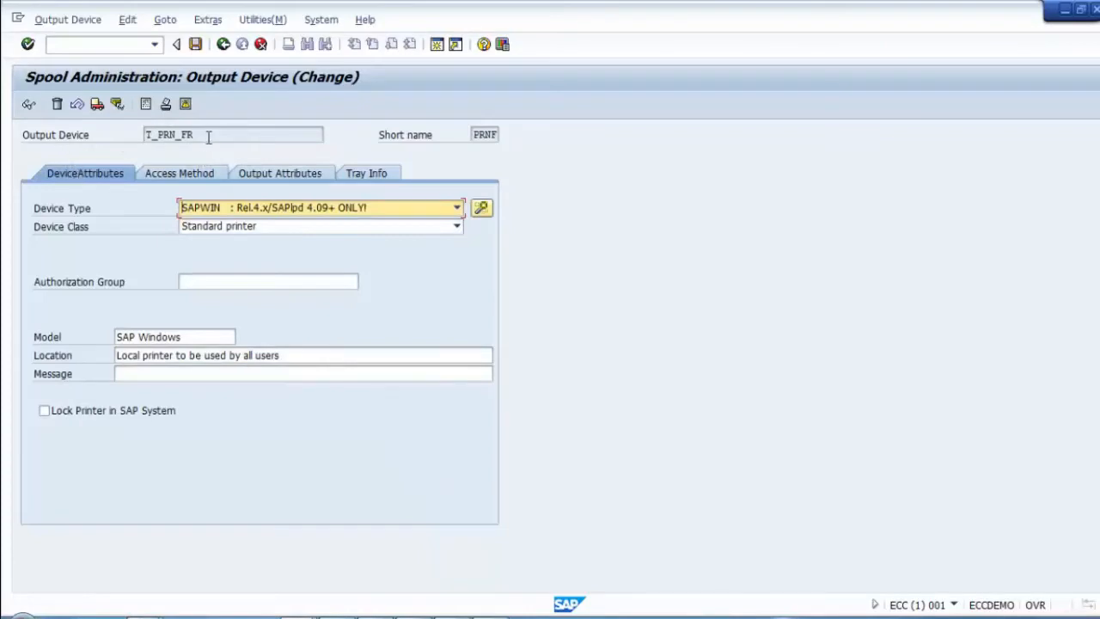
drag(204, 138, 121, 157)
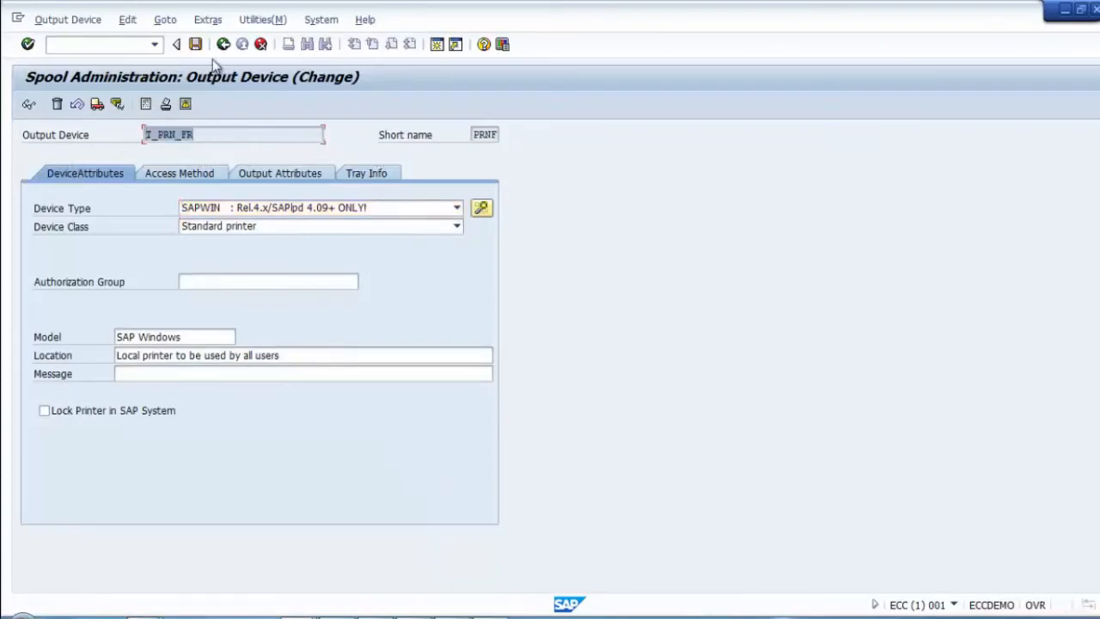
Step: Return to the output device list, reopen T_PRN_FR, then back out to the SPAD initial screen
click(224, 44)
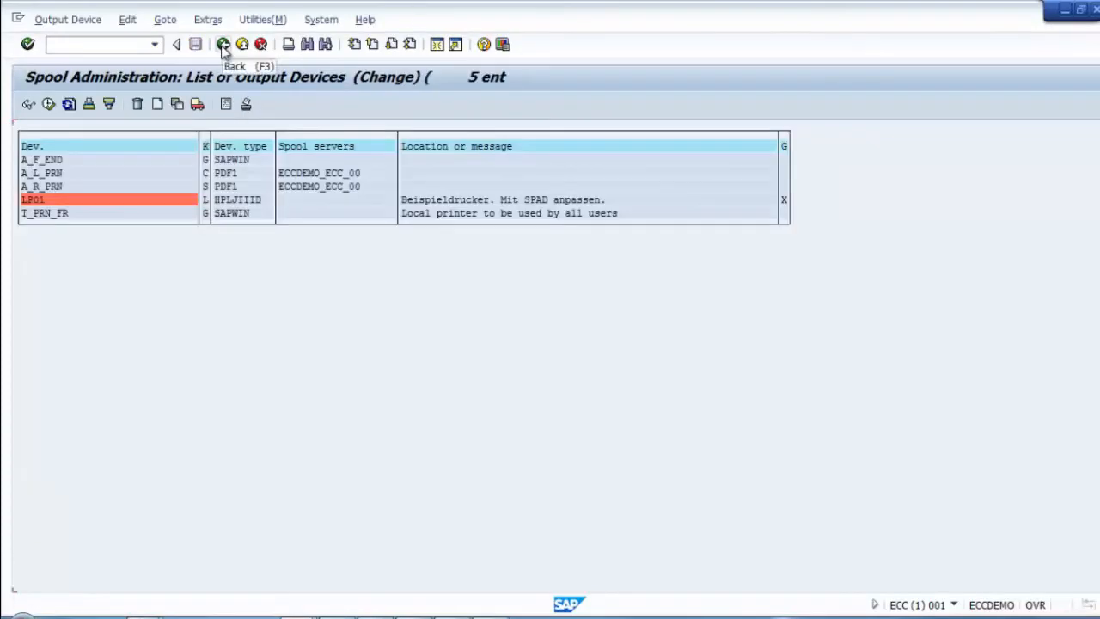
double_click(45, 213)
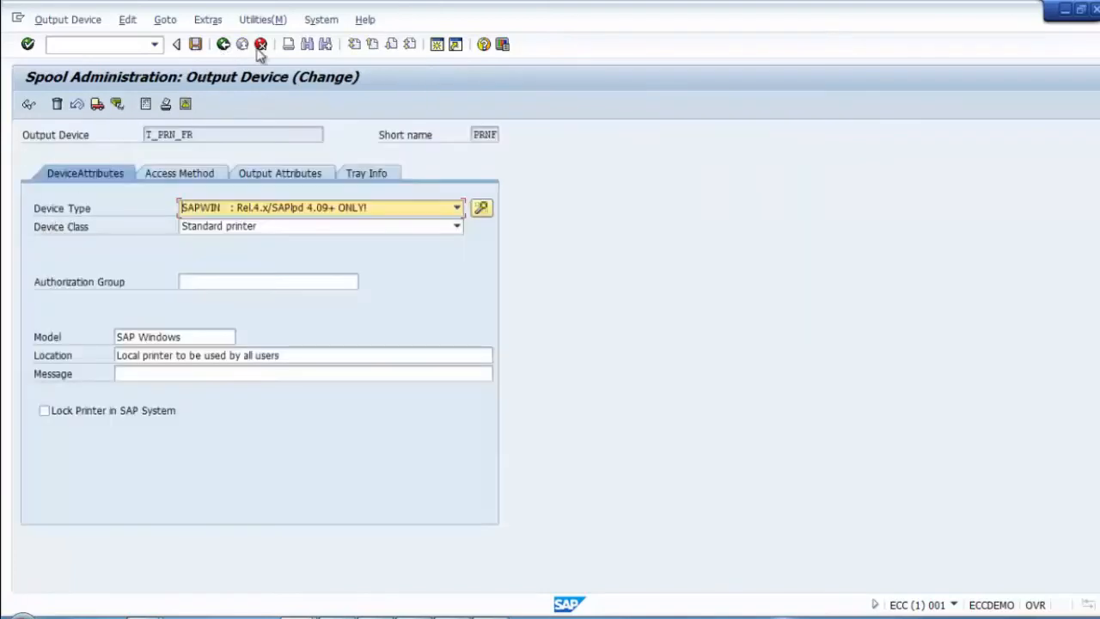
click(223, 44)
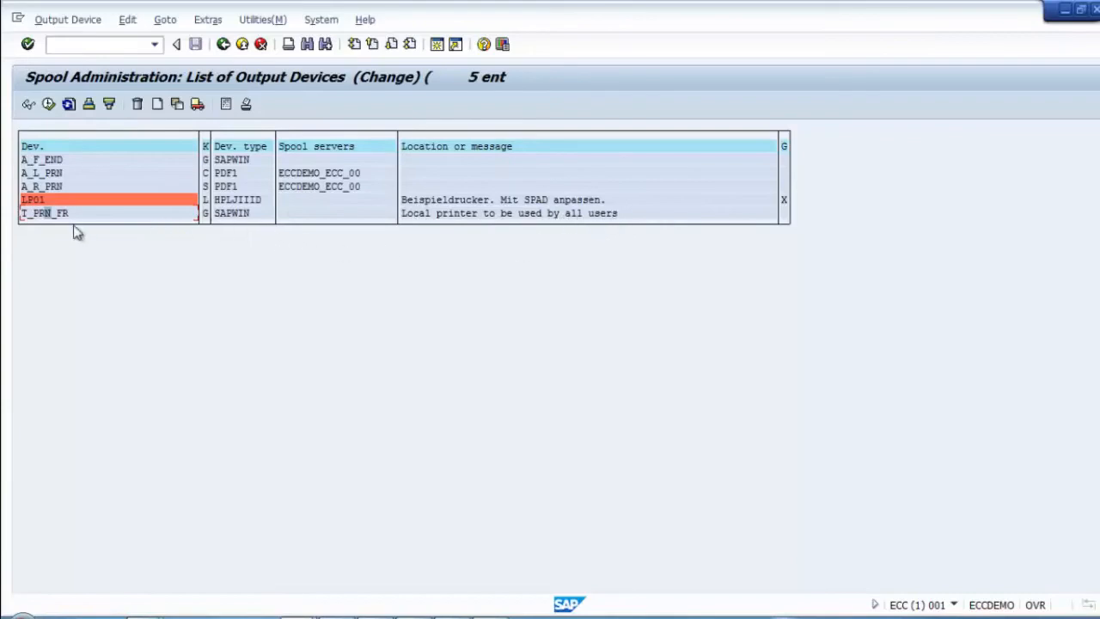
click(223, 44)
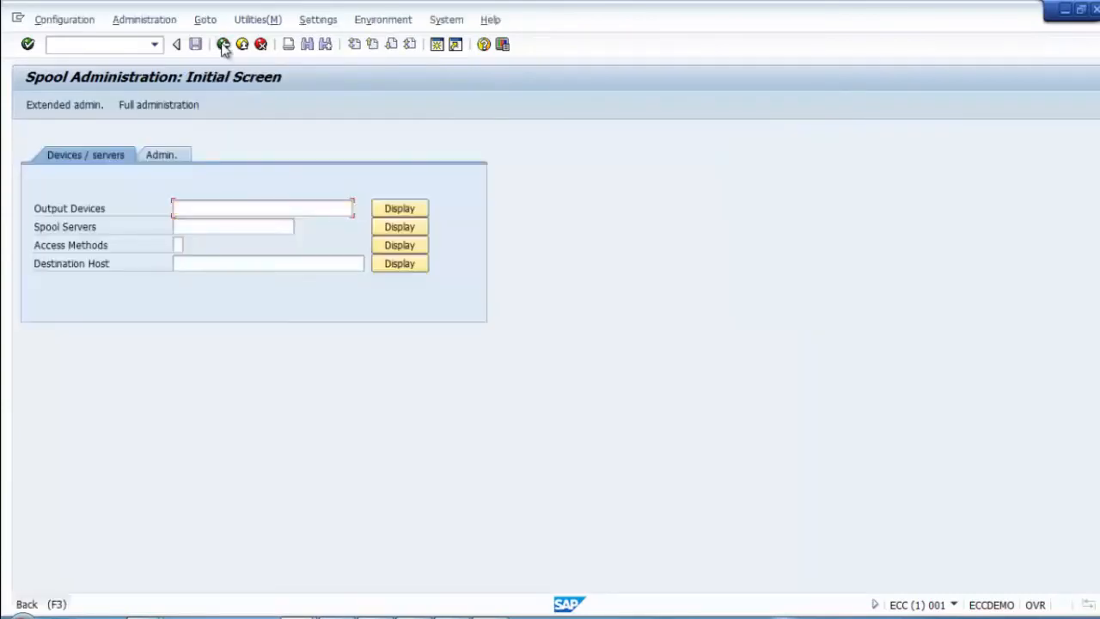
Step: Go back to the main menu and open the ABAP Editor with SE38
click(223, 43)
click(77, 43)
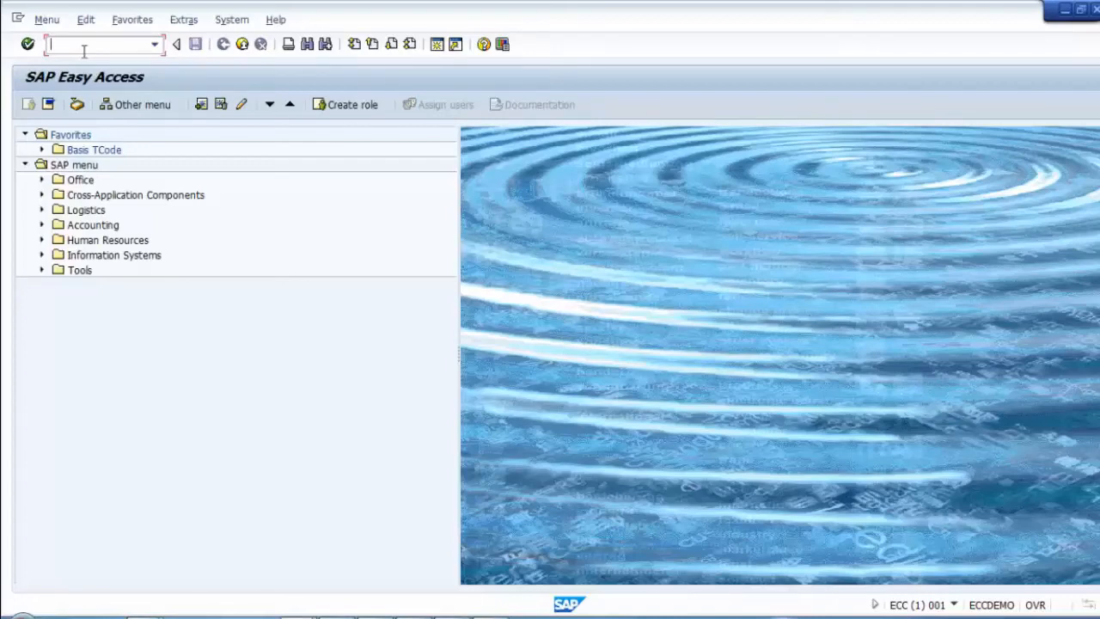
text(e38)
key(Return)
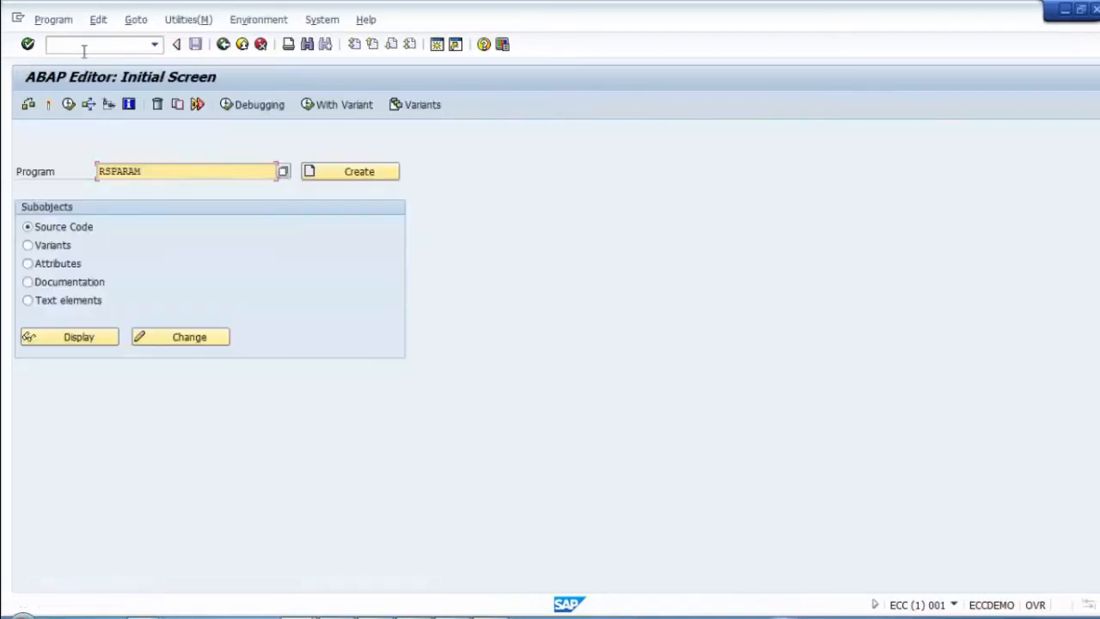
Step: Execute report RSPARAM and page down the profile parameter list to the FN_ entries
click(169, 177)
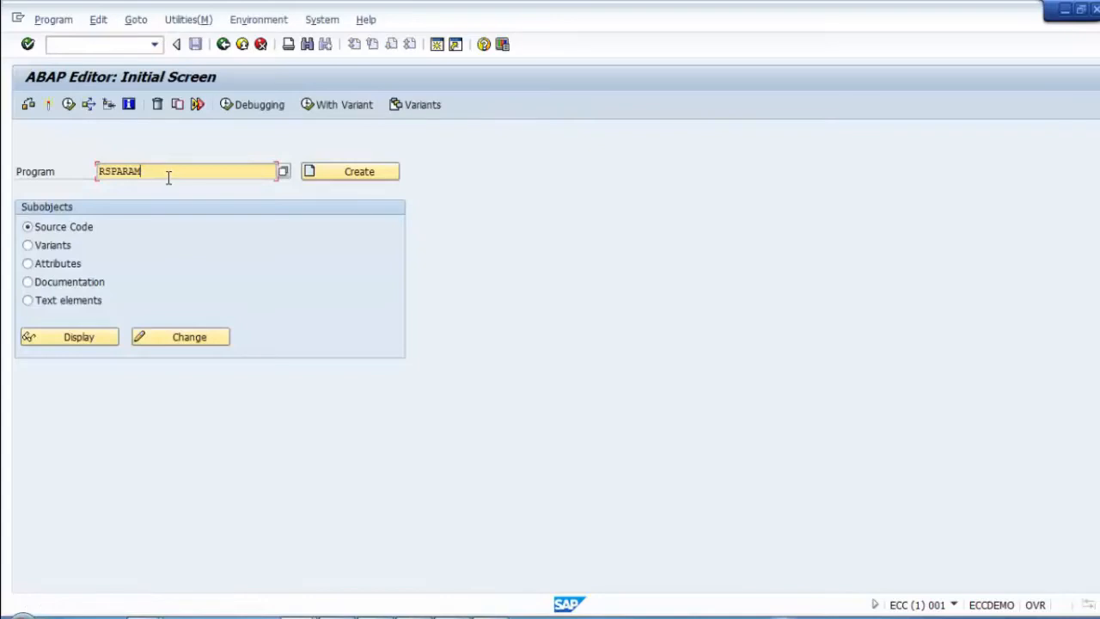
click(68, 104)
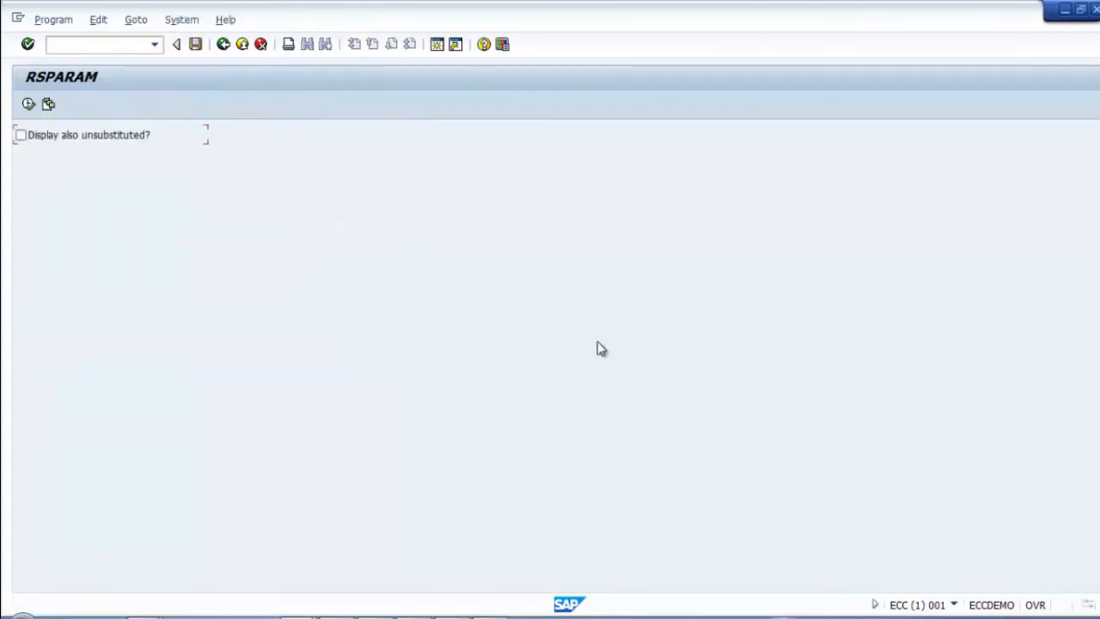
click(29, 104)
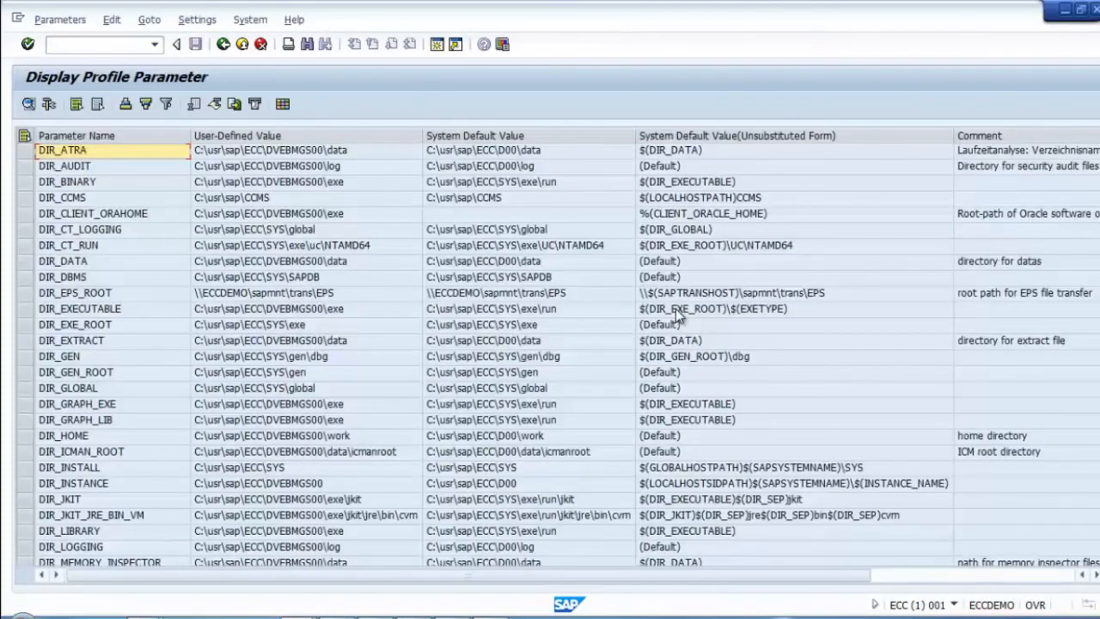
key(Page_Down)
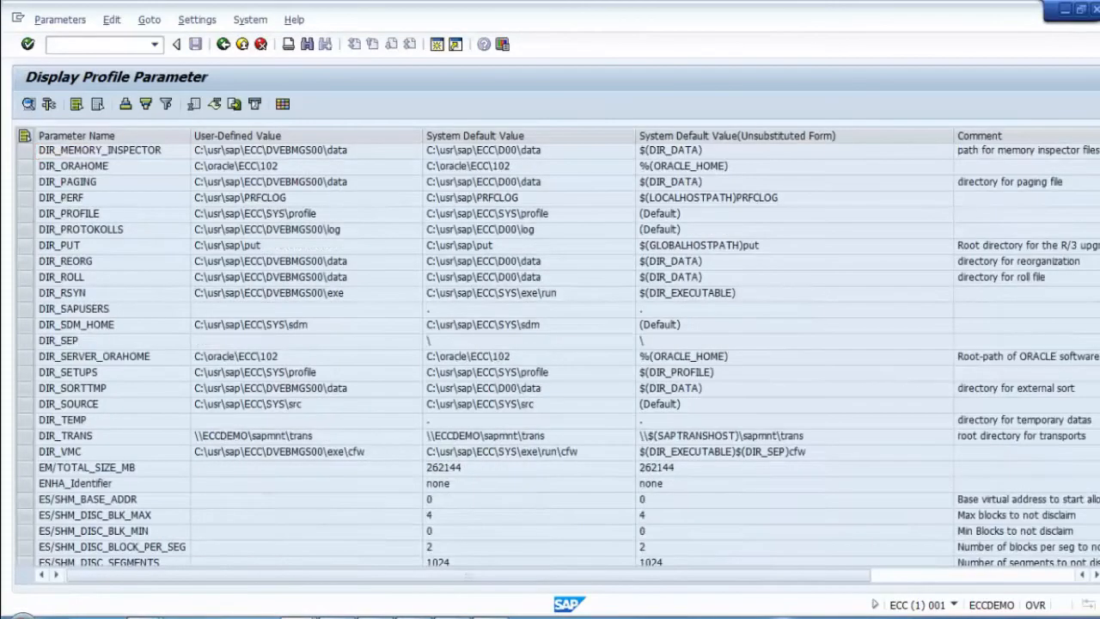
key(Page_Down)
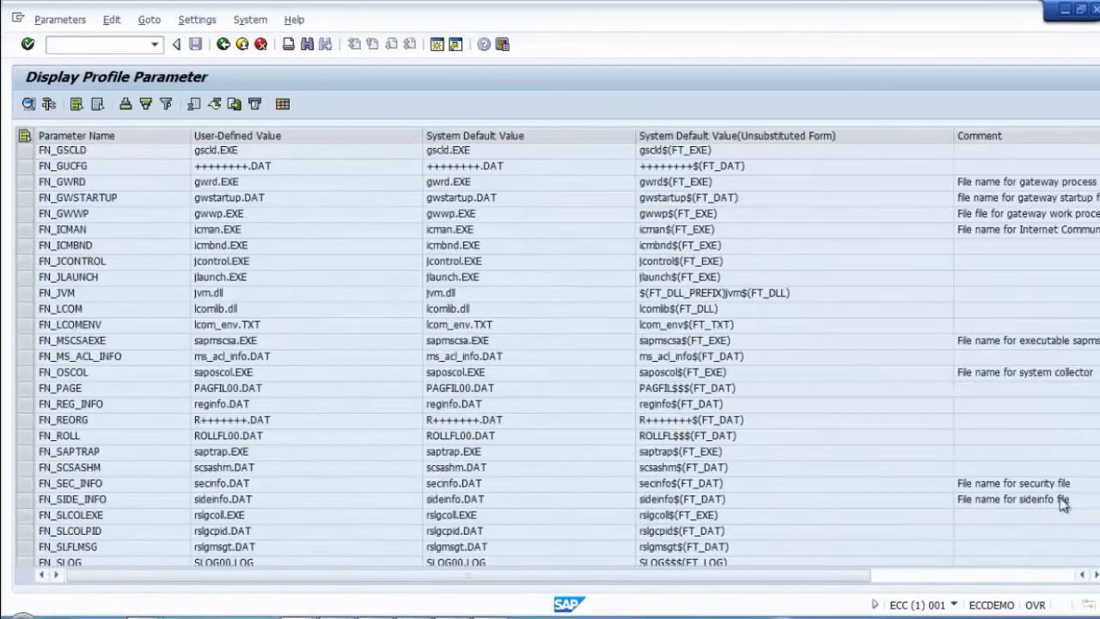
click(302, 247)
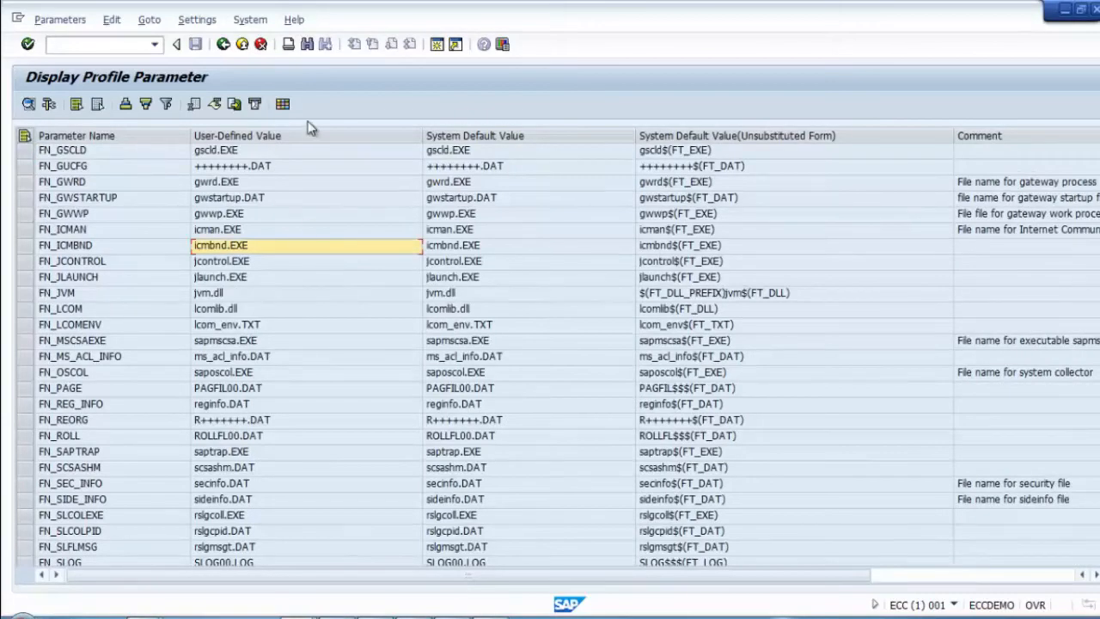
Step: Start printing the parameter list and search all available output devices
click(288, 50)
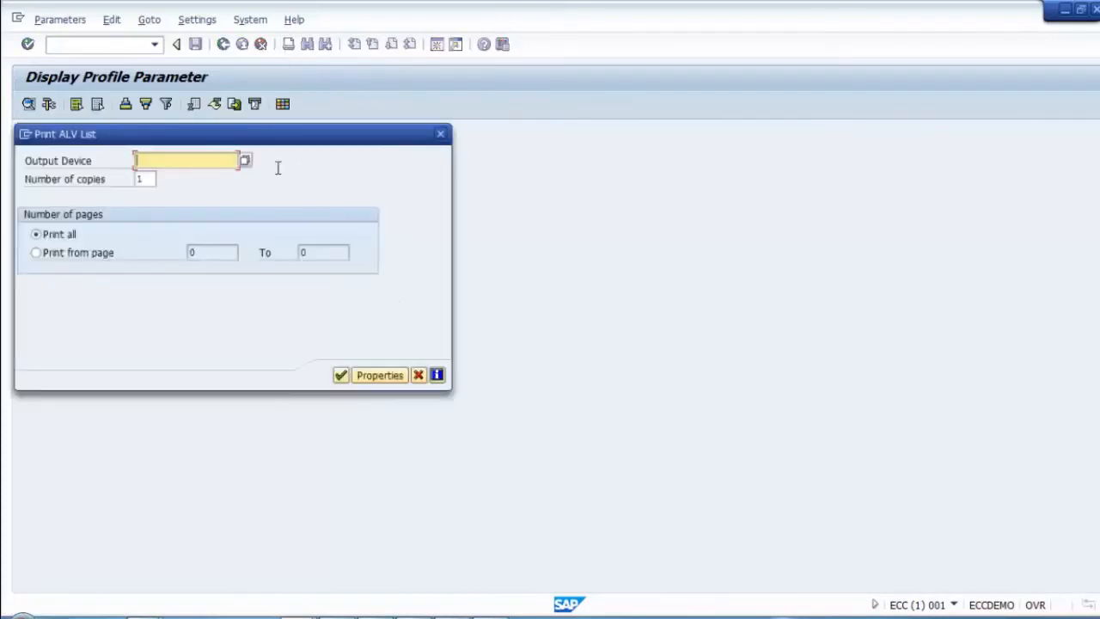
drag(266, 146, 352, 153)
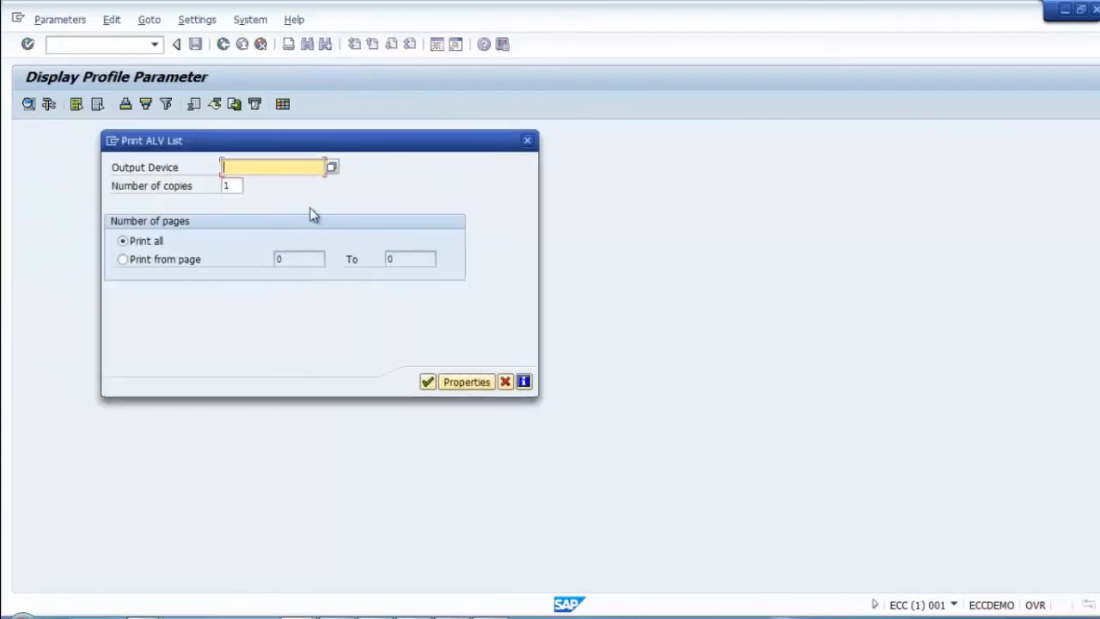
click(331, 166)
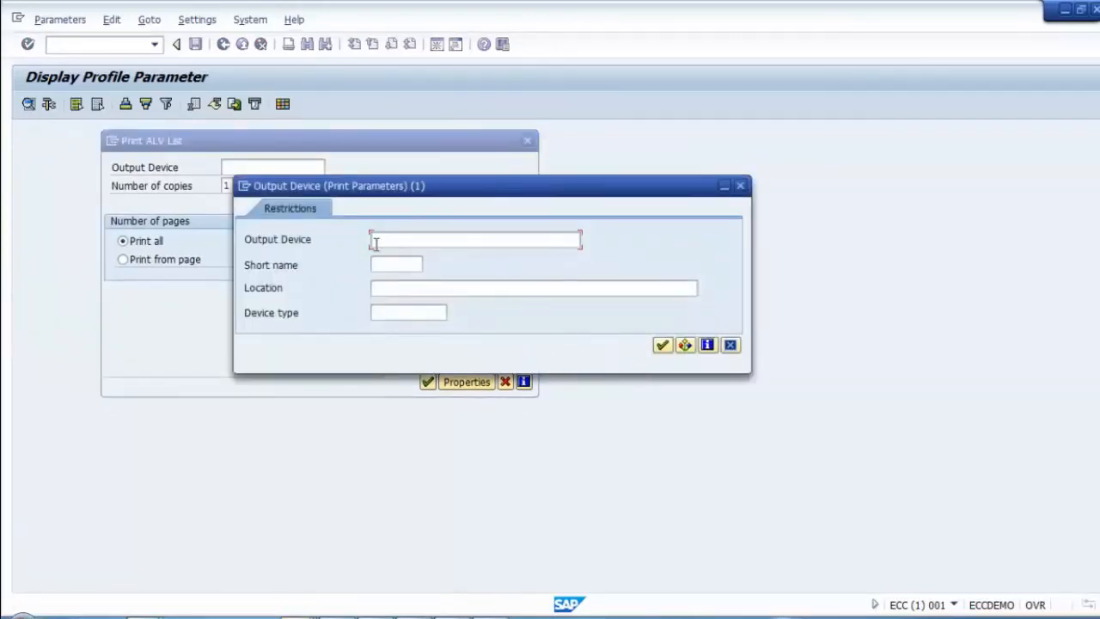
drag(353, 185, 407, 267)
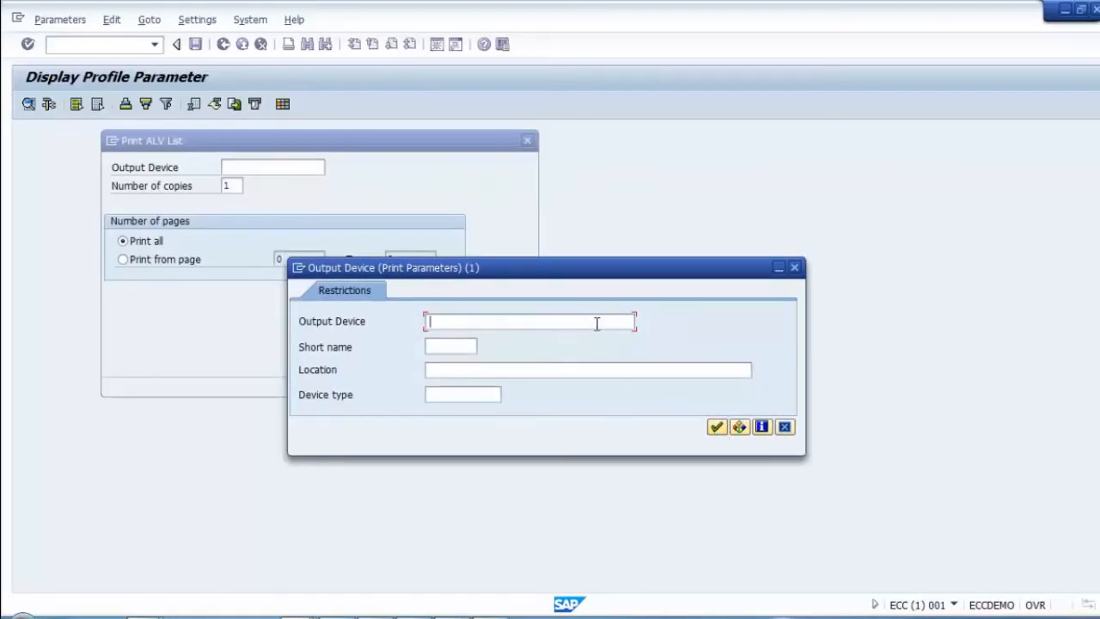
click(434, 346)
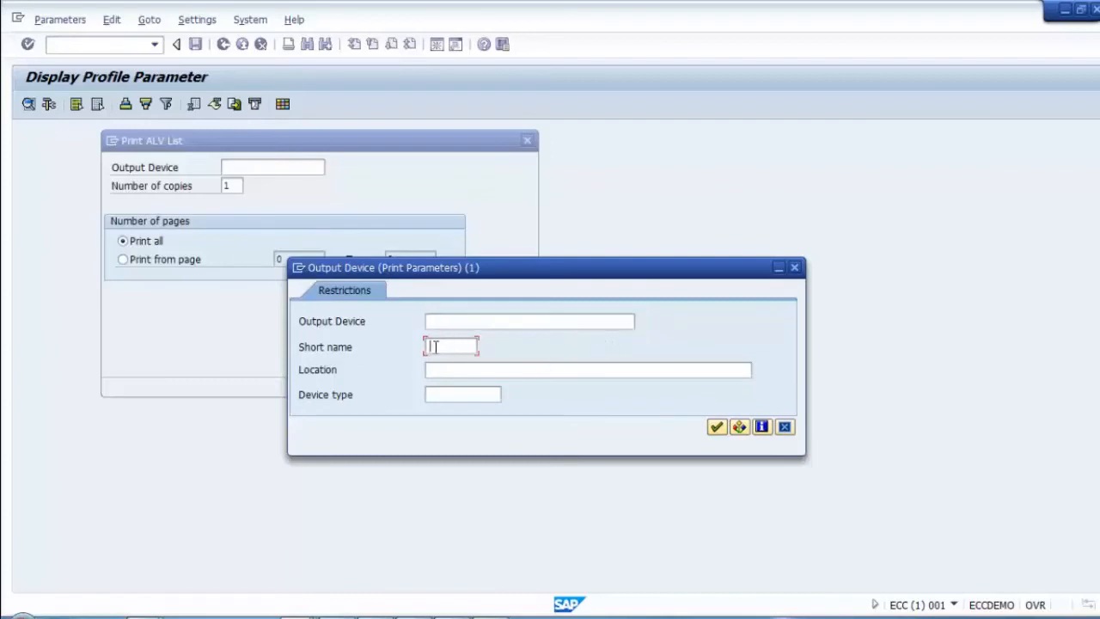
click(714, 428)
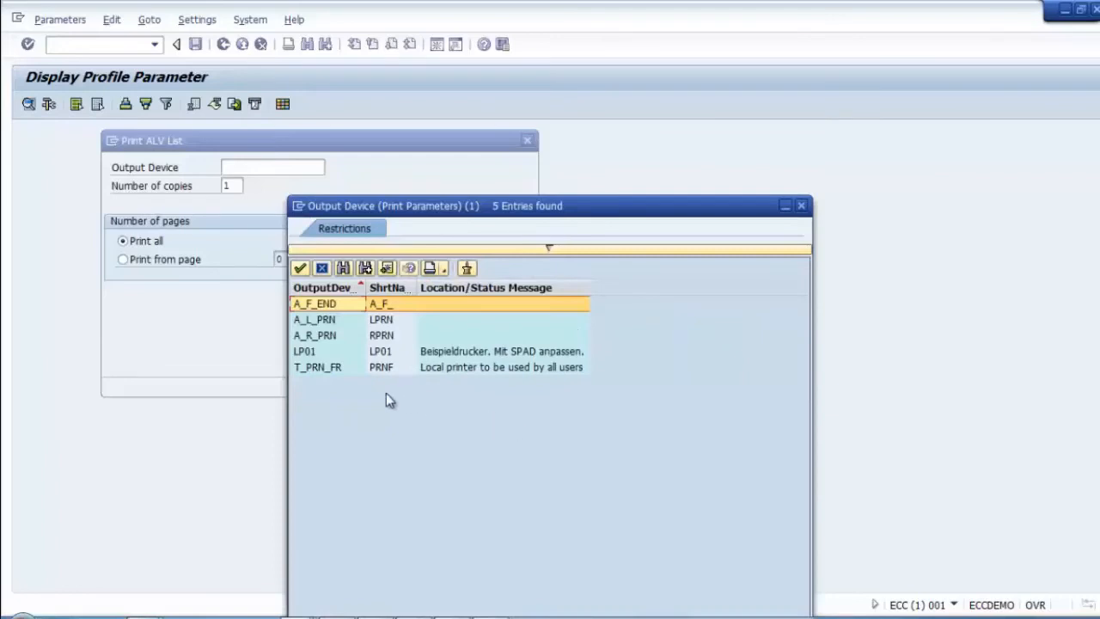
Step: Select T_PRN_FR as the output device and continue the Print ALV List dialog
click(317, 368)
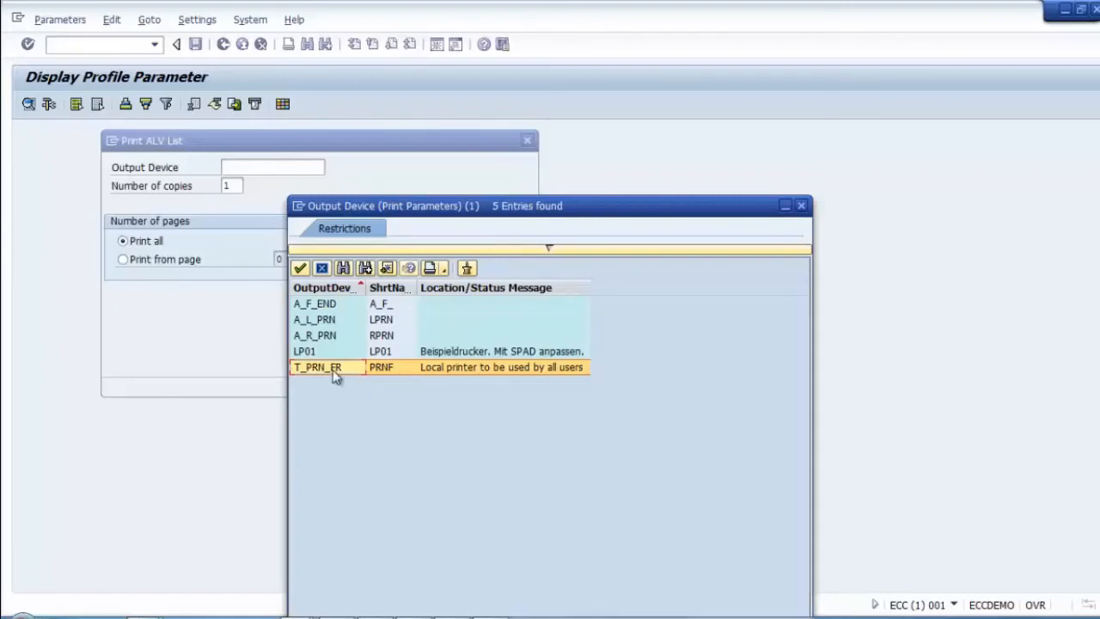
double_click(334, 371)
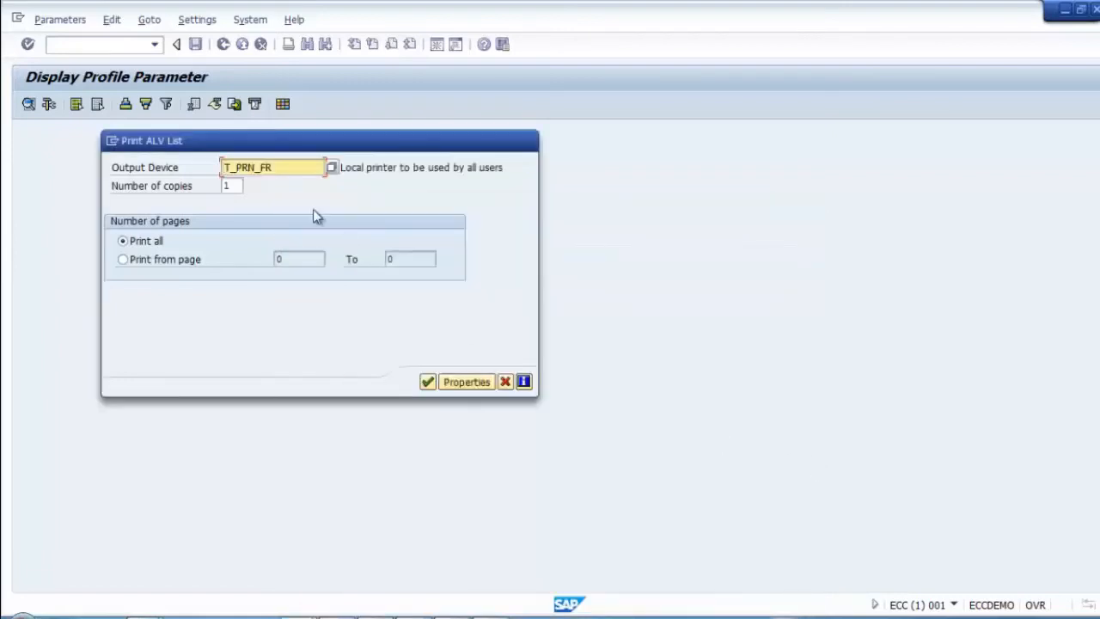
click(354, 168)
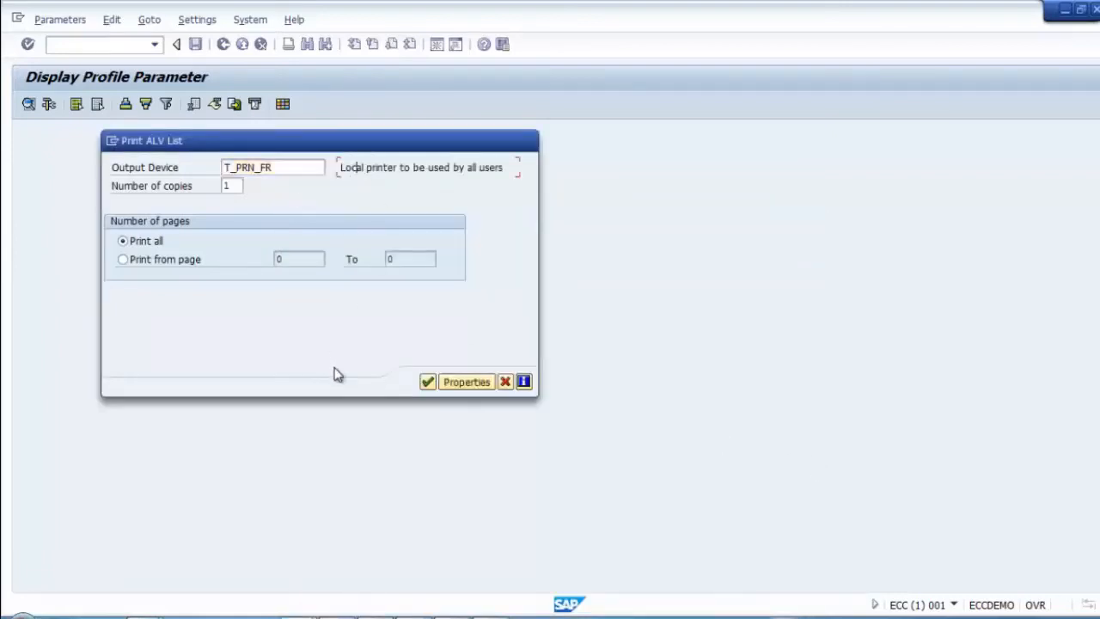
click(428, 384)
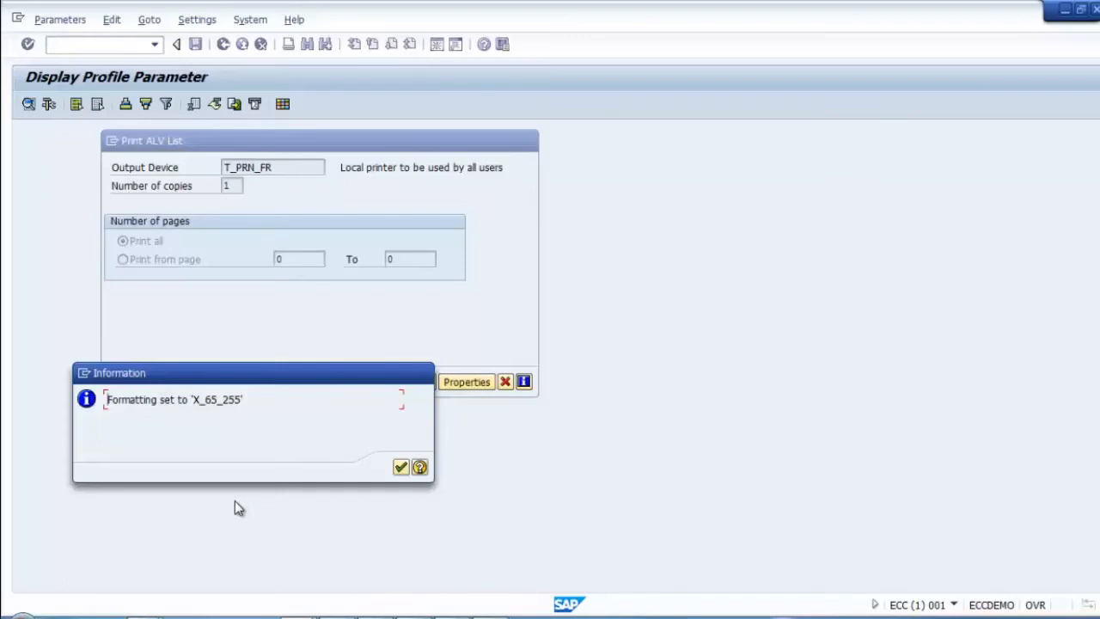
Step: Confirm the formatting notice and print to CutePDF Writer in the Windows Print dialog
click(401, 467)
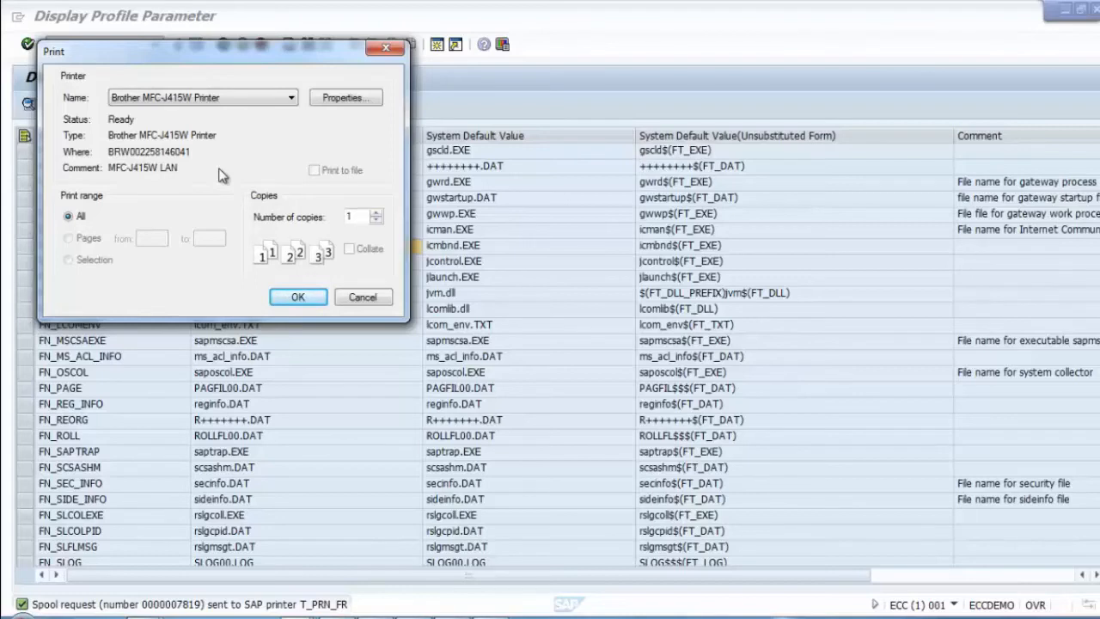
click(263, 102)
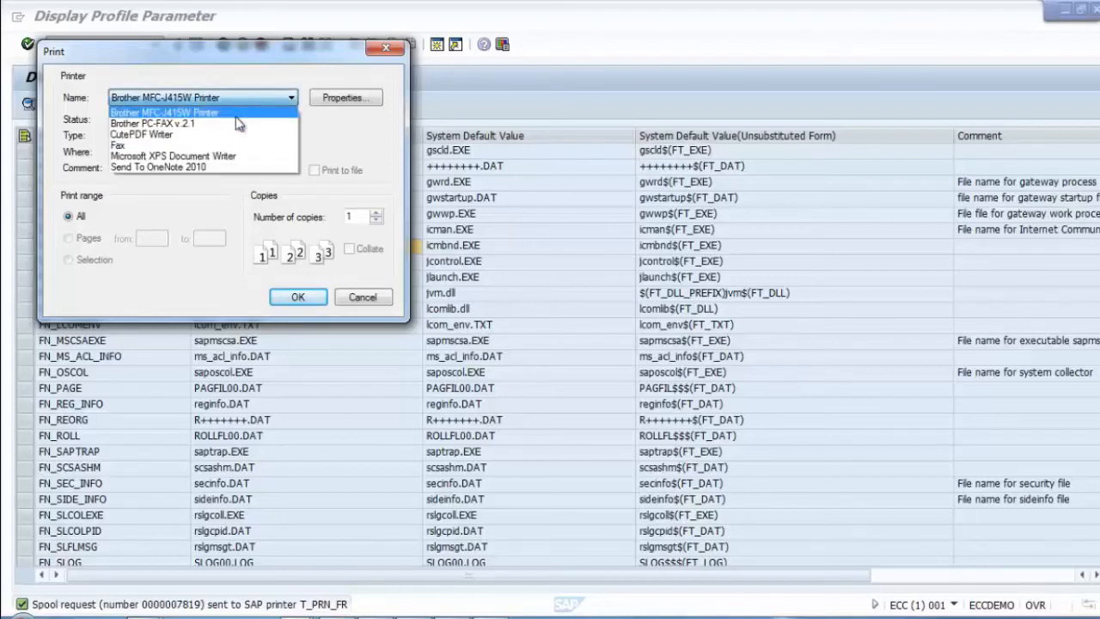
click(203, 129)
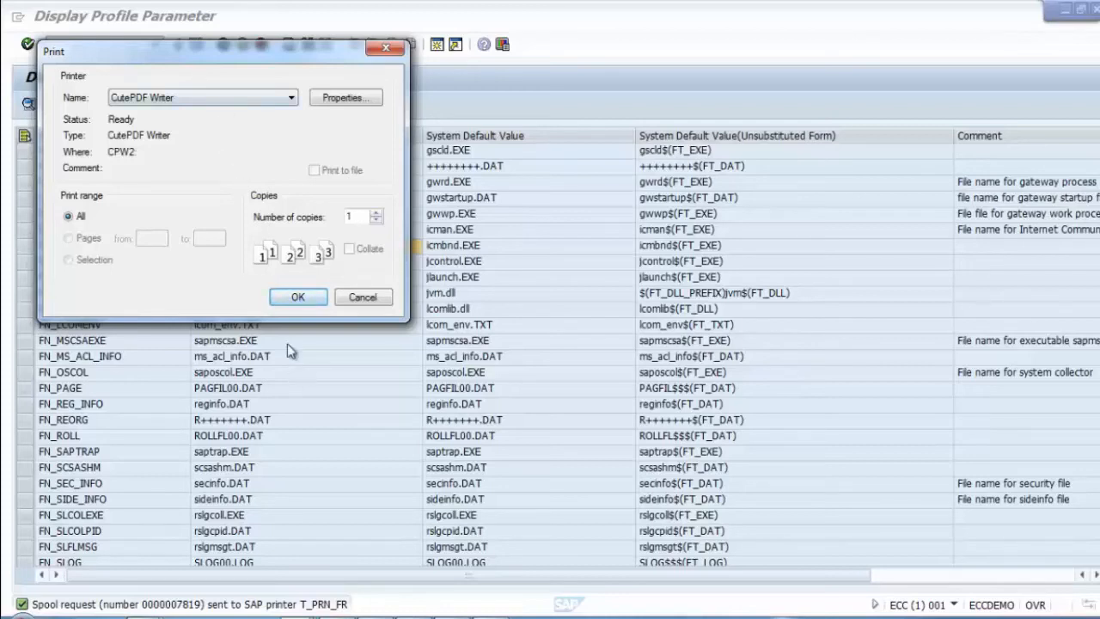
click(294, 301)
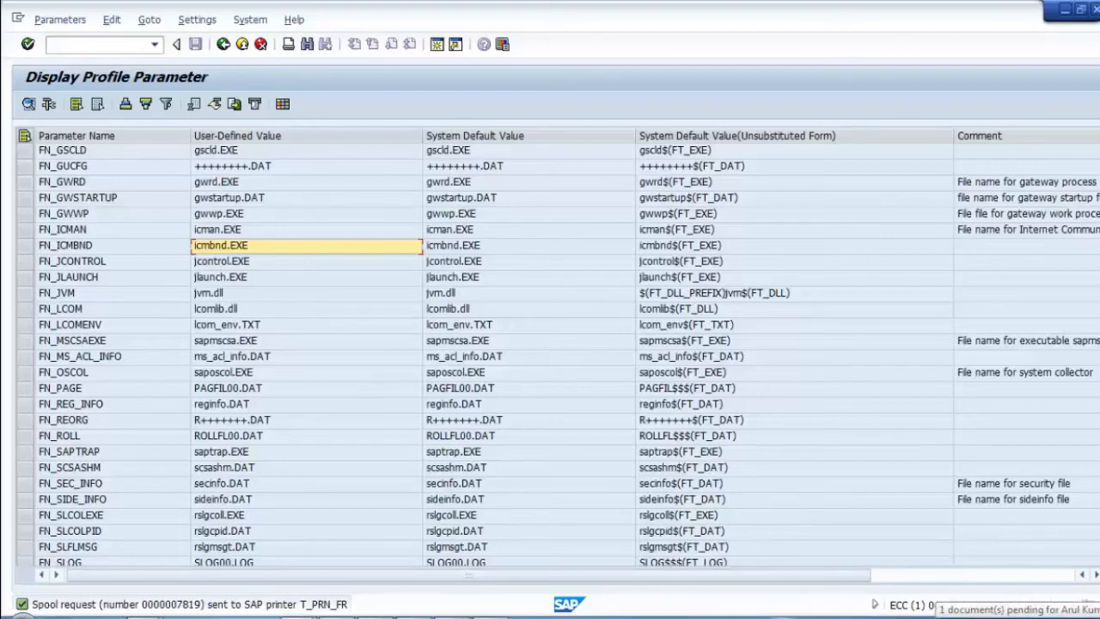
Step: Open the CutePDF Writer print queue window and close it again
double_click(1023, 617)
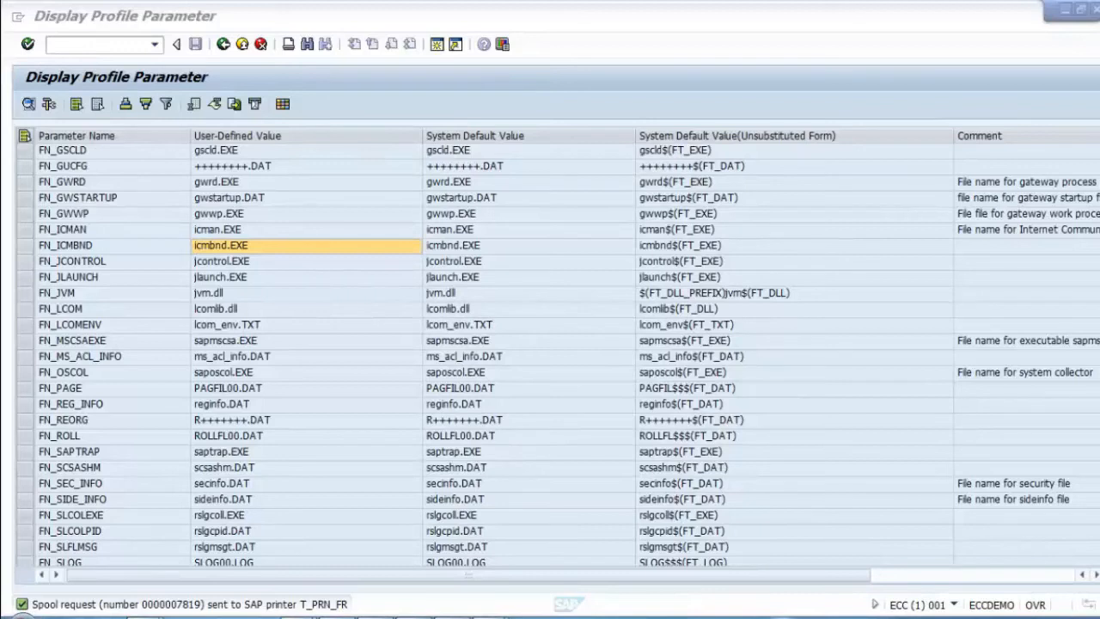
mouse_move(494, 610)
click(582, 486)
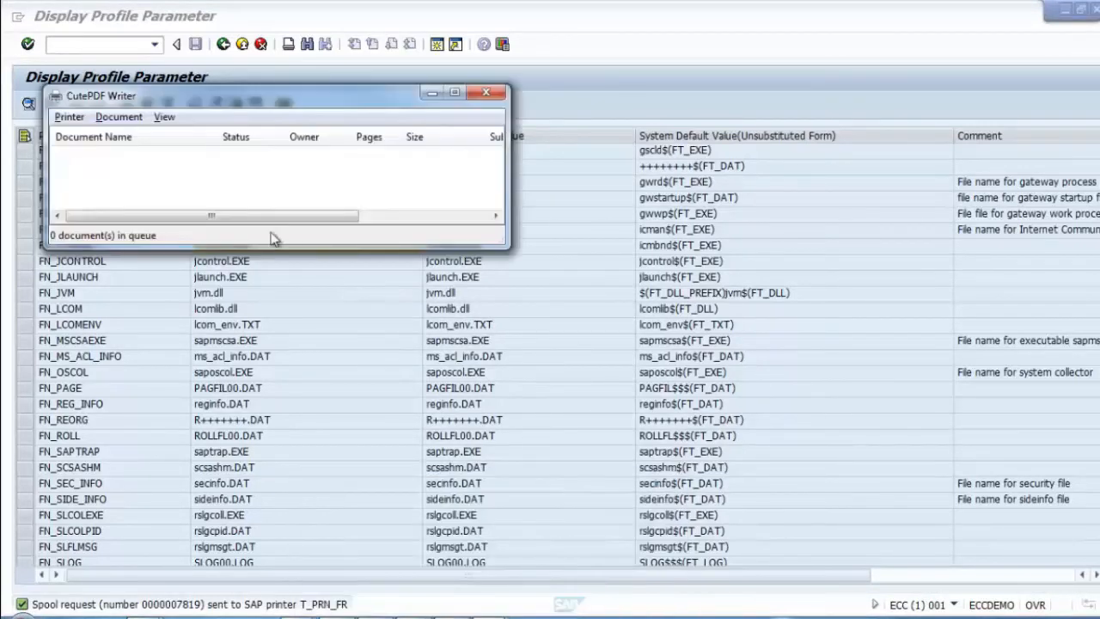
click(488, 92)
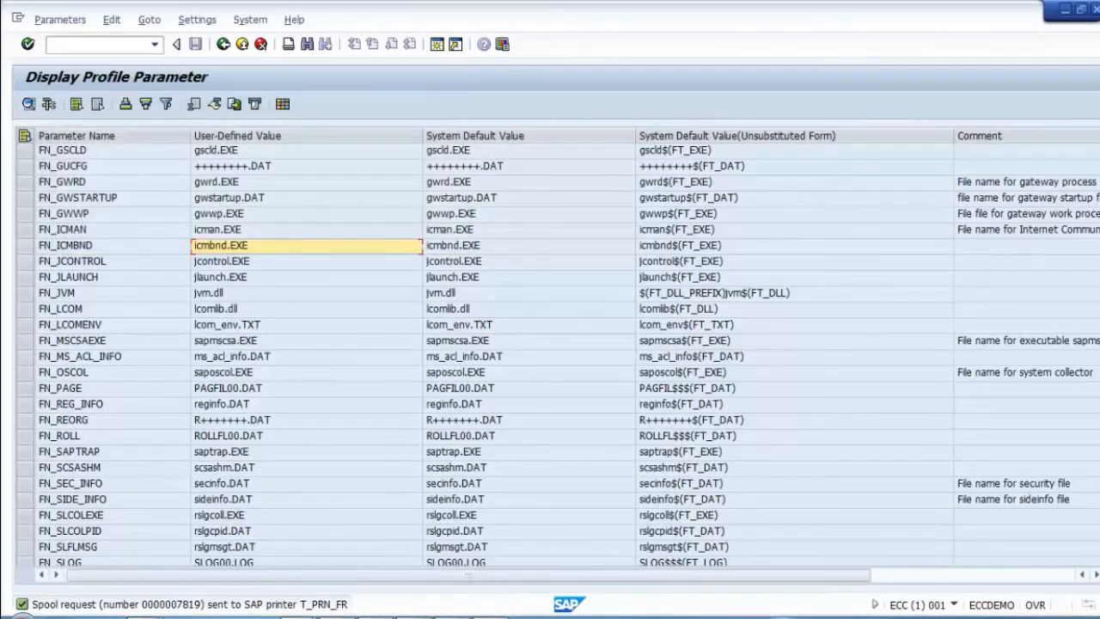
Step: Close the Devices and Printers window and minimize SAP to show the desktop
click(499, 612)
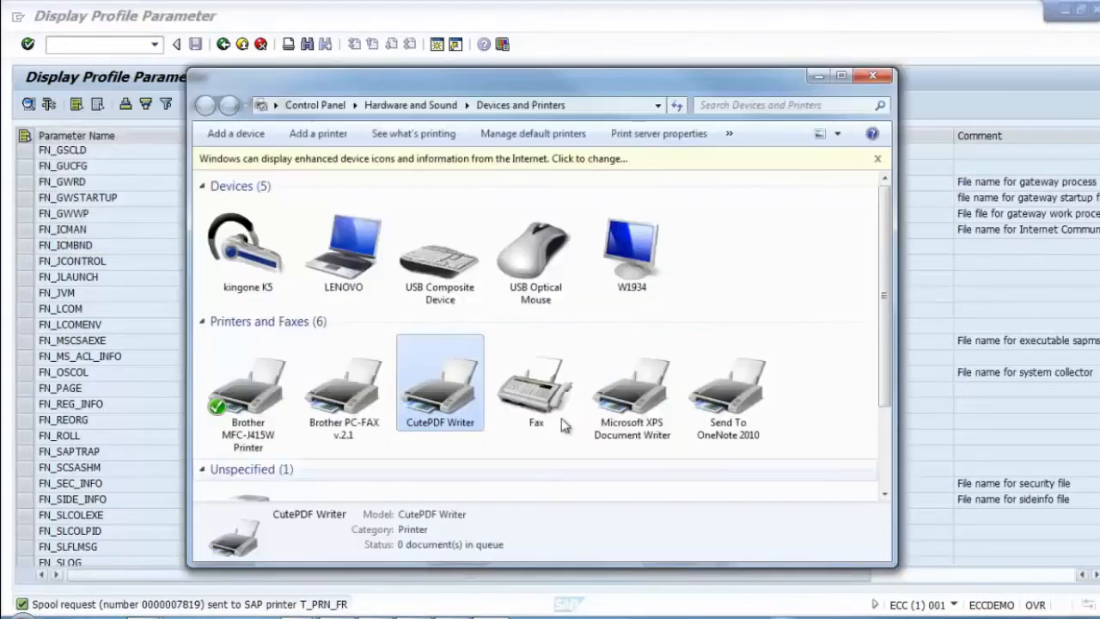
click(875, 77)
click(1066, 11)
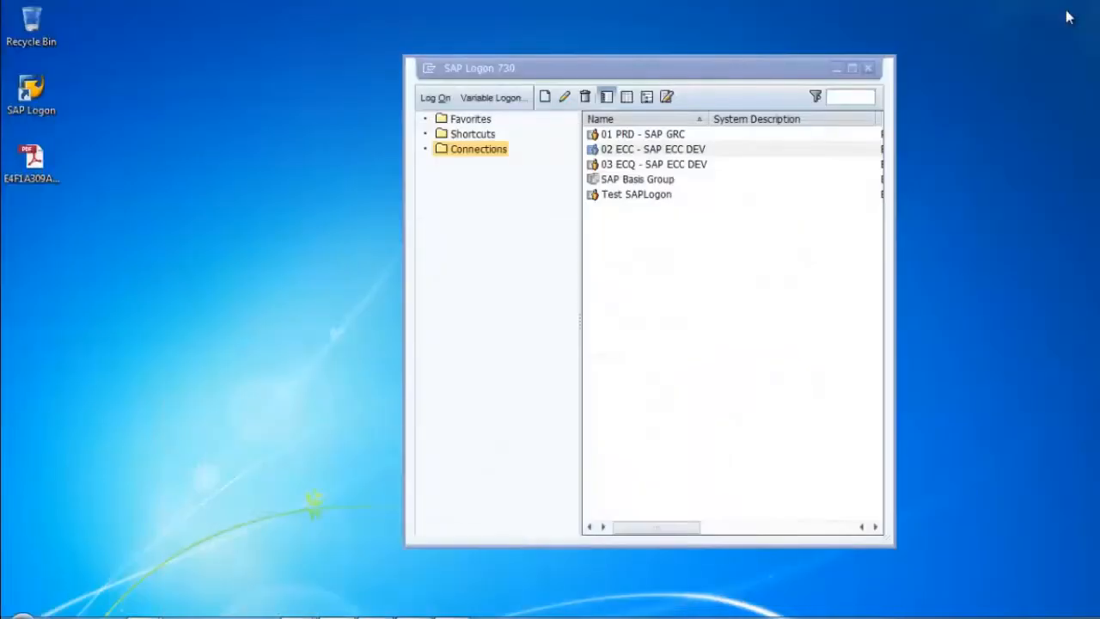
Step: Open the generated PDF from the desktop and scroll through its pages
click(32, 159)
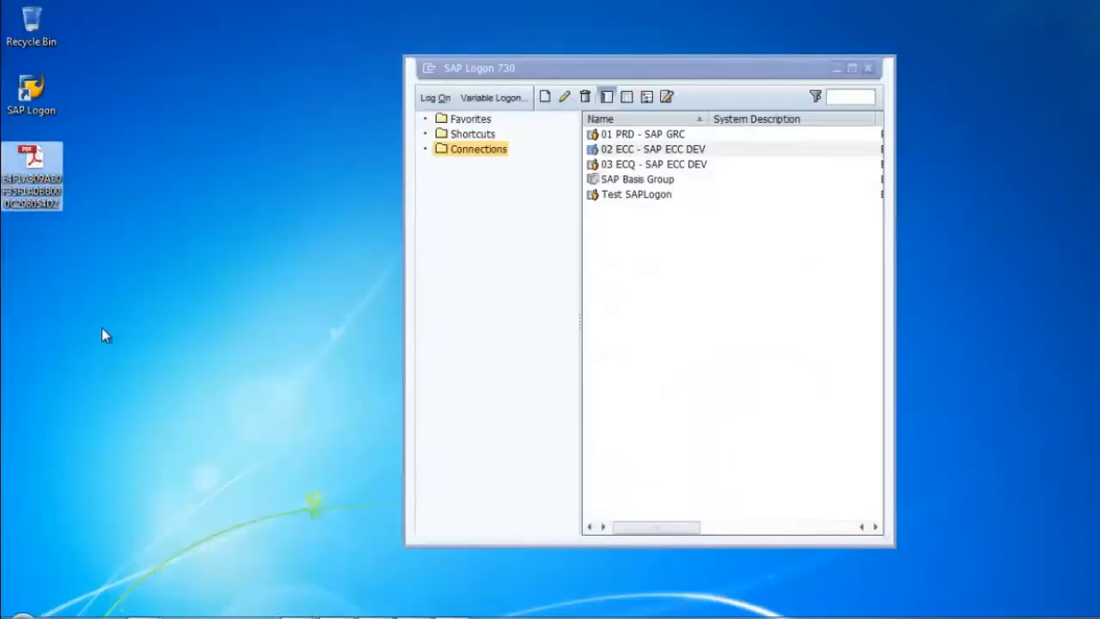
double_click(36, 157)
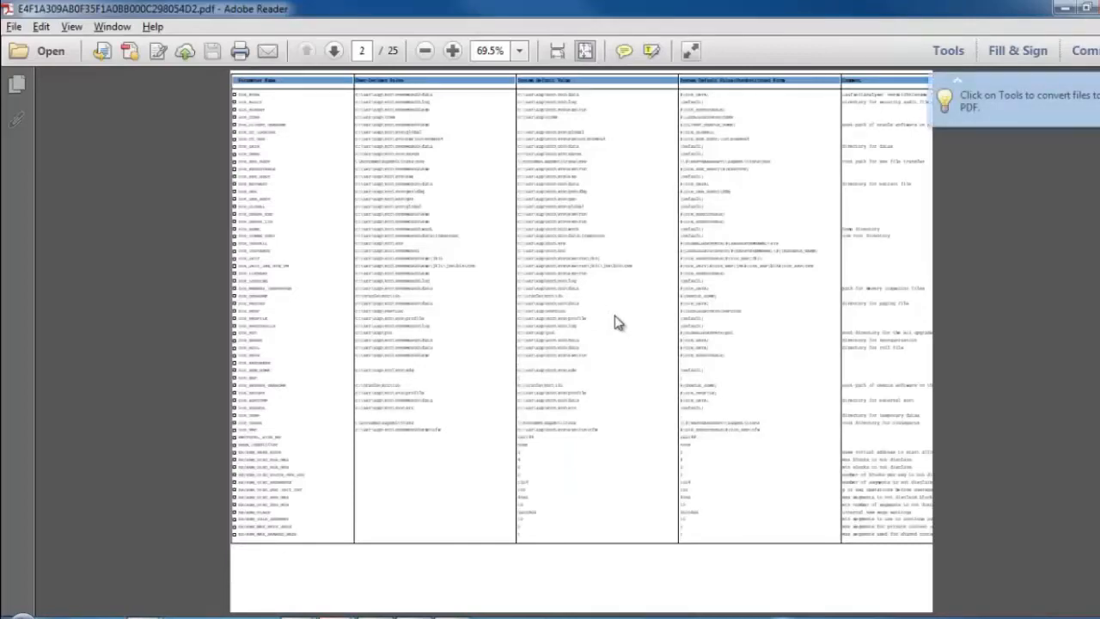
scroll(614, 323, down, 9)
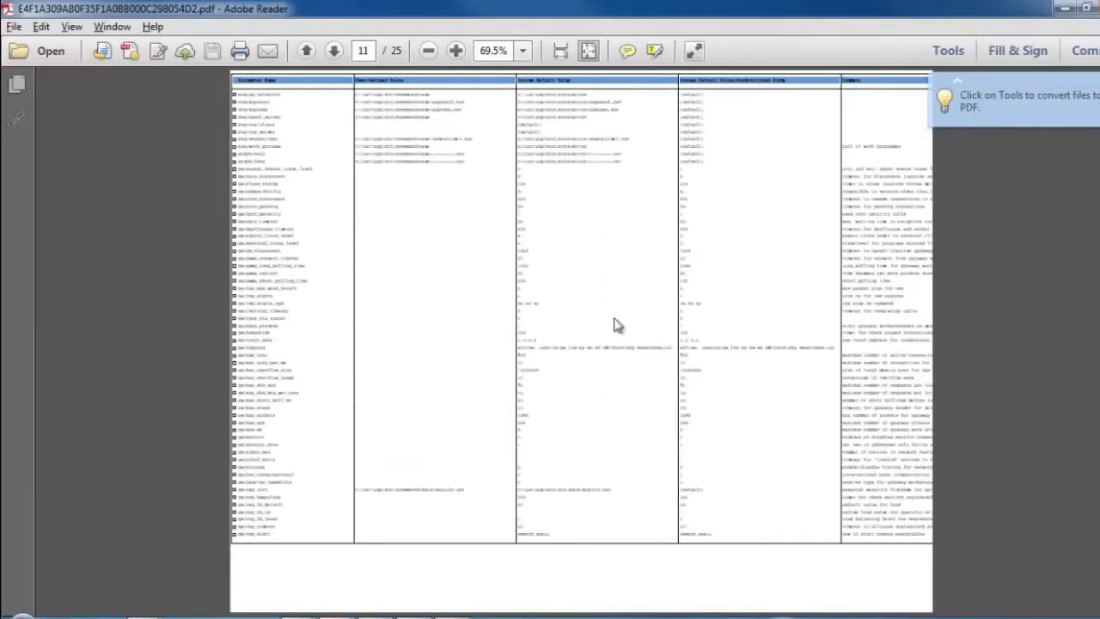
scroll(615, 325, down, 12)
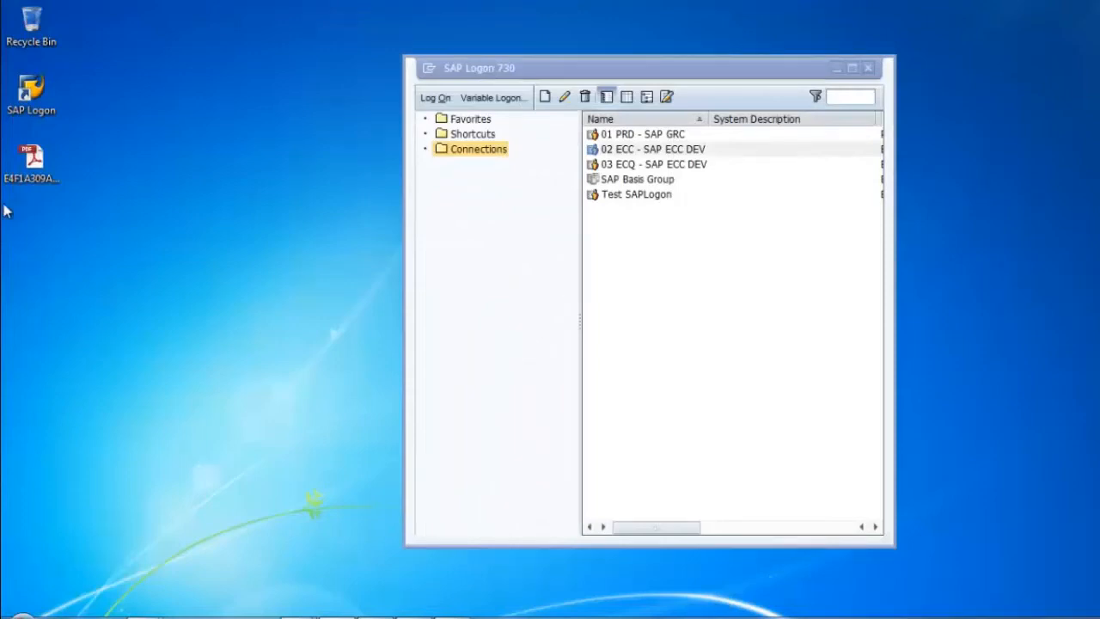
Step: Reopen the printed PDF from the desktop, then close the PDF viewer
click(31, 163)
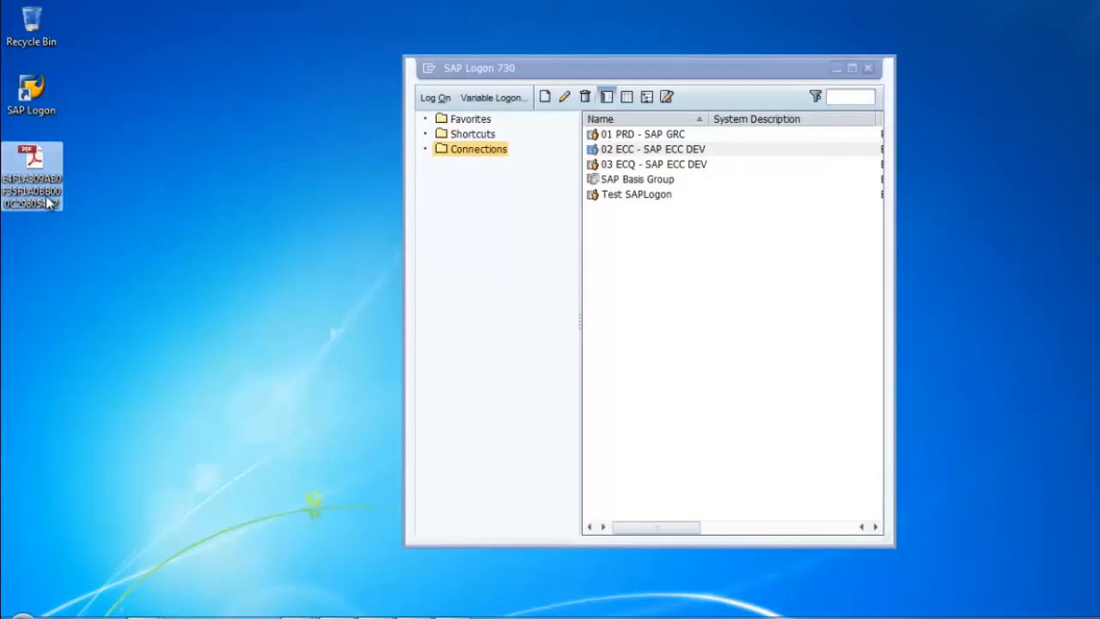
double_click(42, 170)
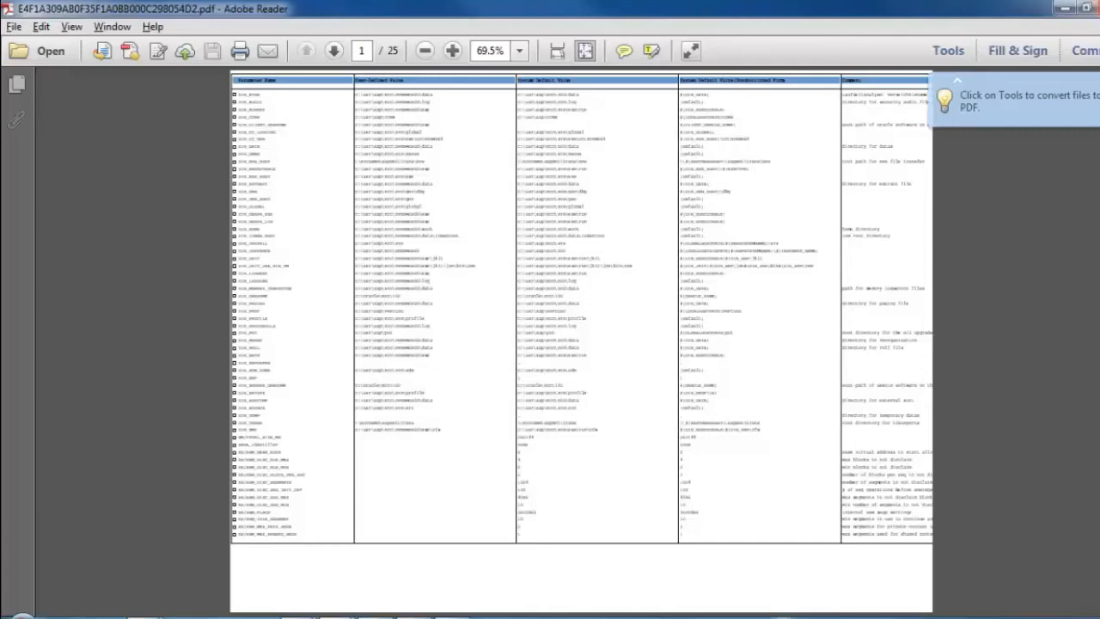
click(1099, 6)
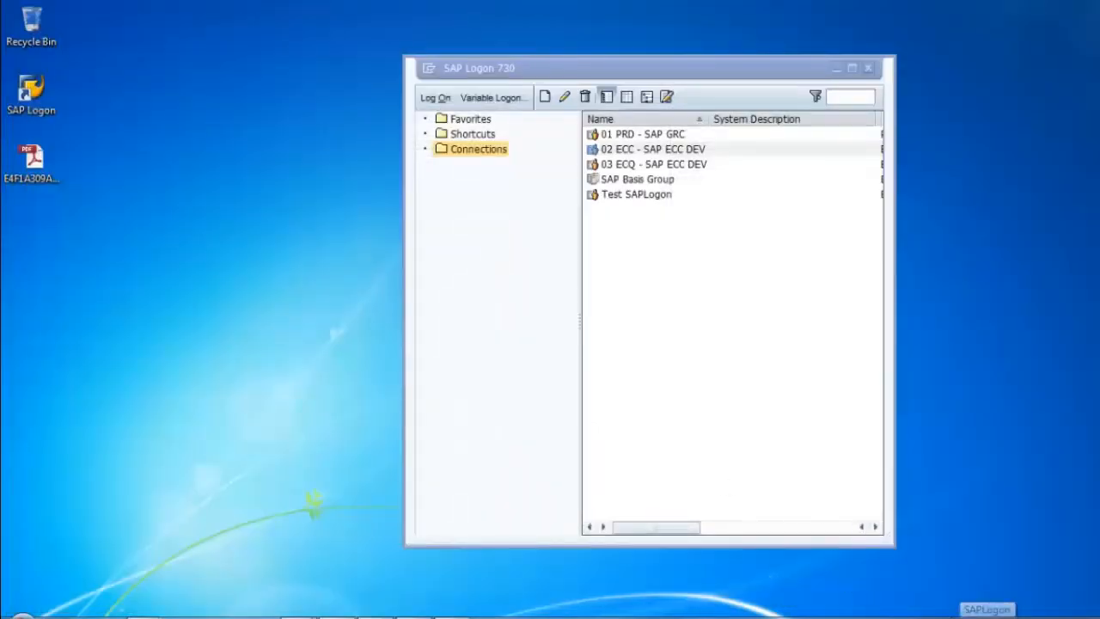
Step: Restore the SAP session, run /nspad and open T_PRN_FR from the output device list
right_click(976, 614)
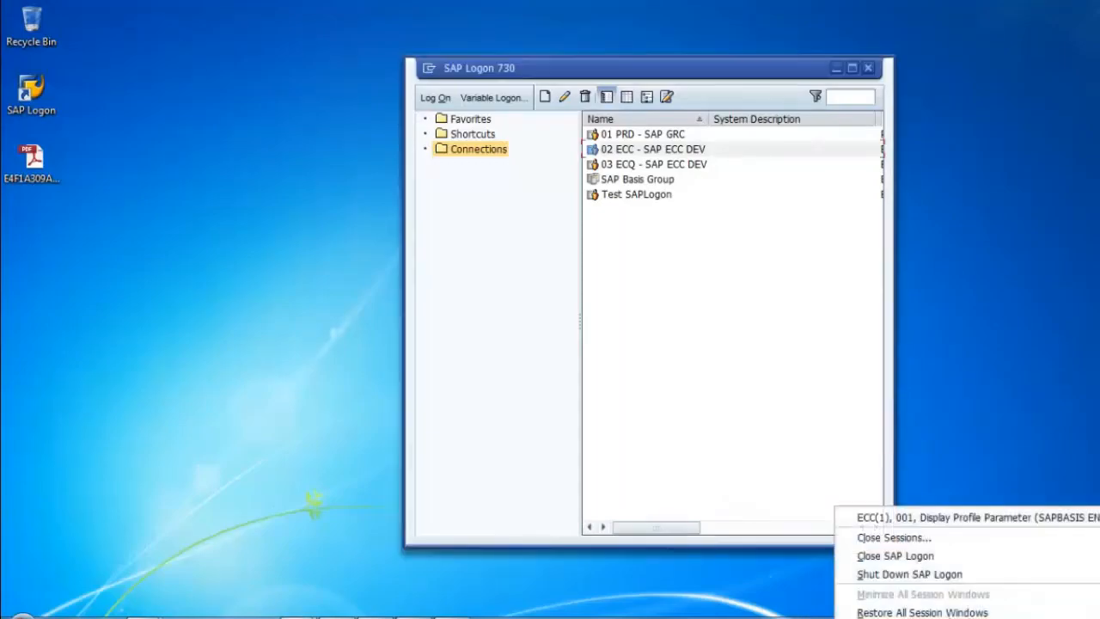
click(909, 521)
text(/n)
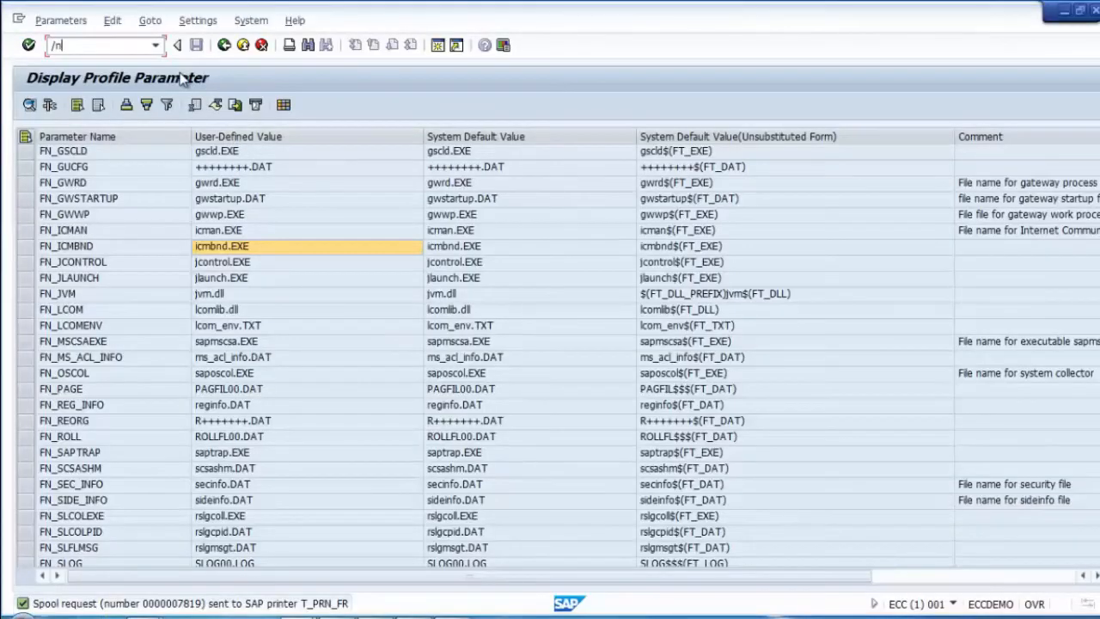
text(spad)
key(Return)
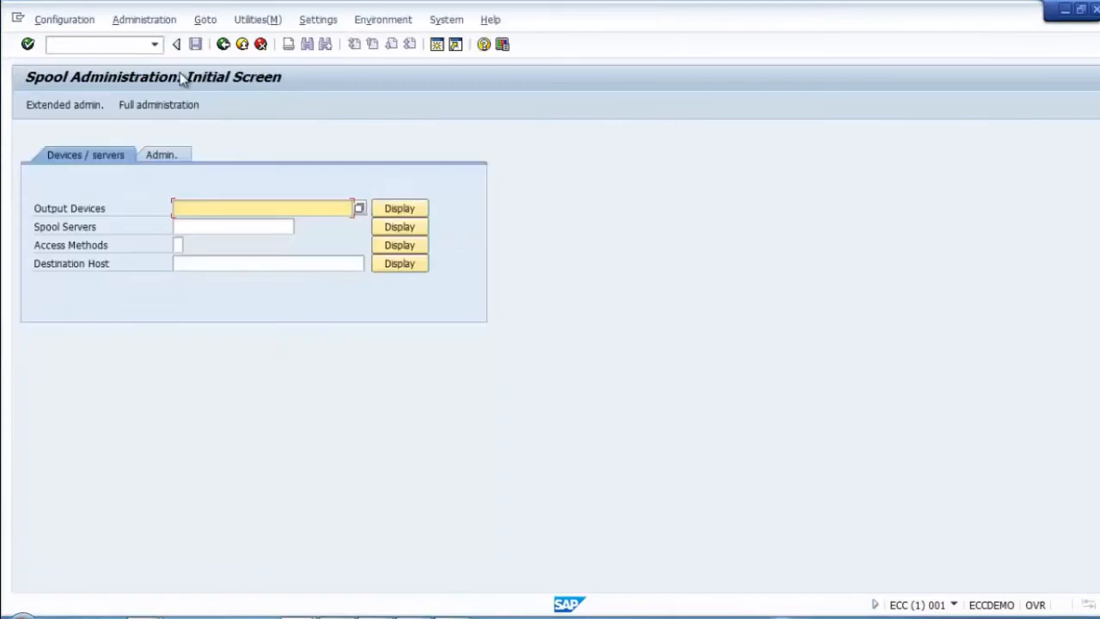
click(398, 209)
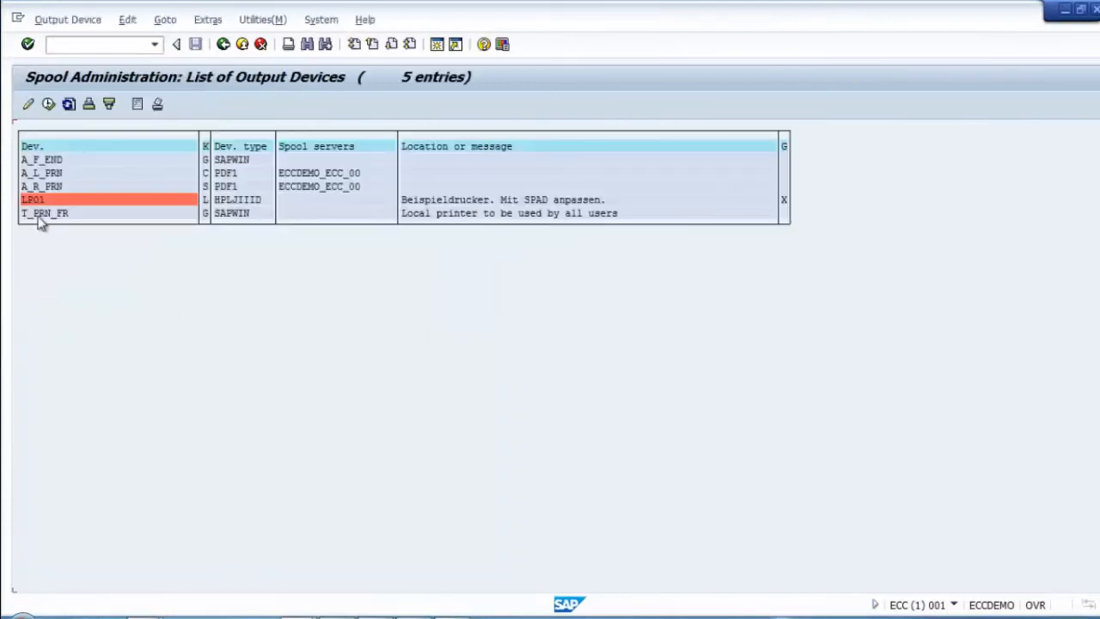
double_click(36, 213)
Step: Browse T_PRN_FR's Device Type list, leave it on SAPWIN, and return to the device list
click(314, 209)
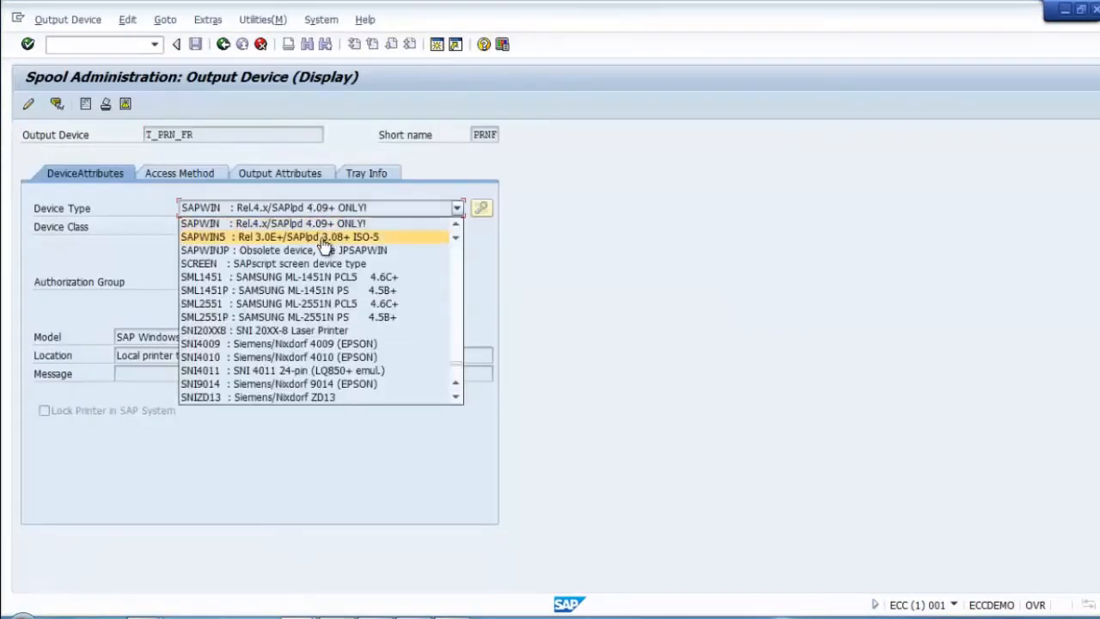
scroll(457, 338, up, 12)
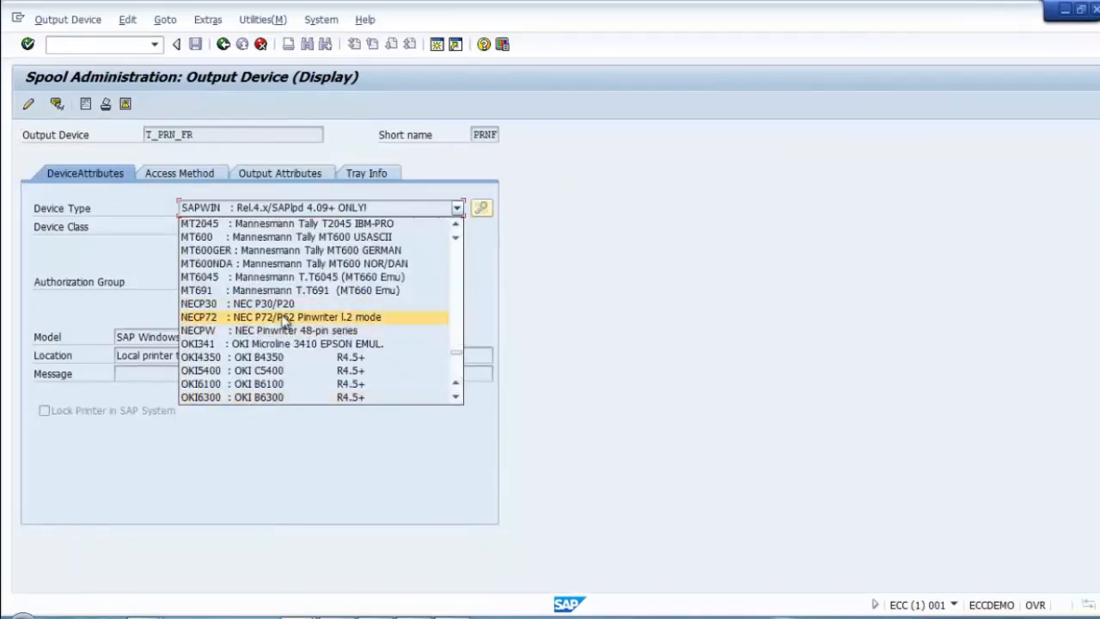
click(454, 371)
click(454, 371)
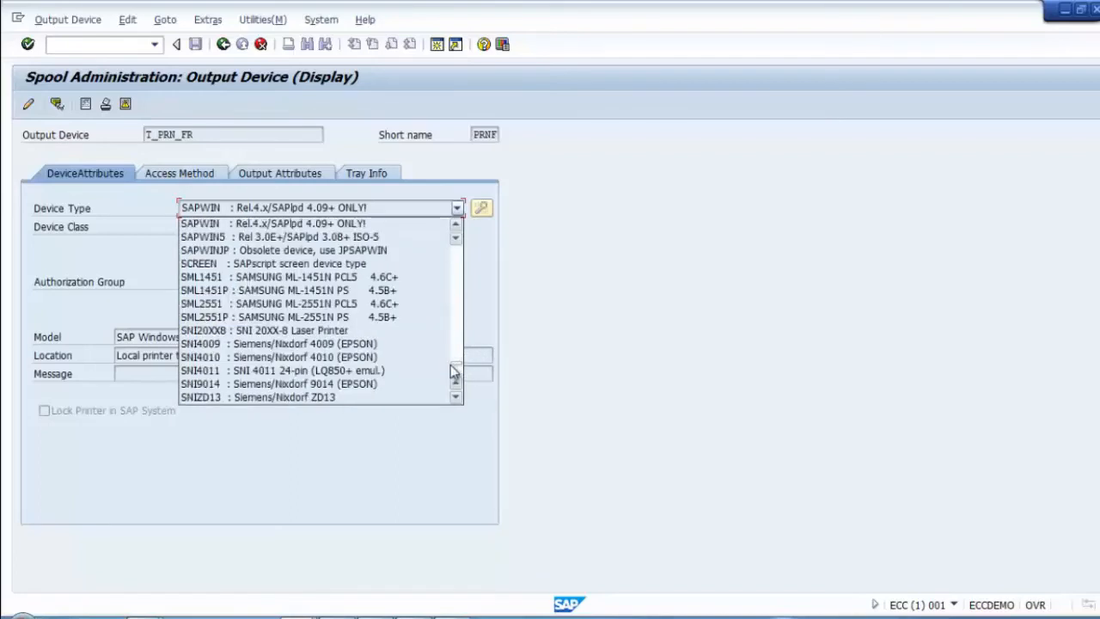
click(456, 373)
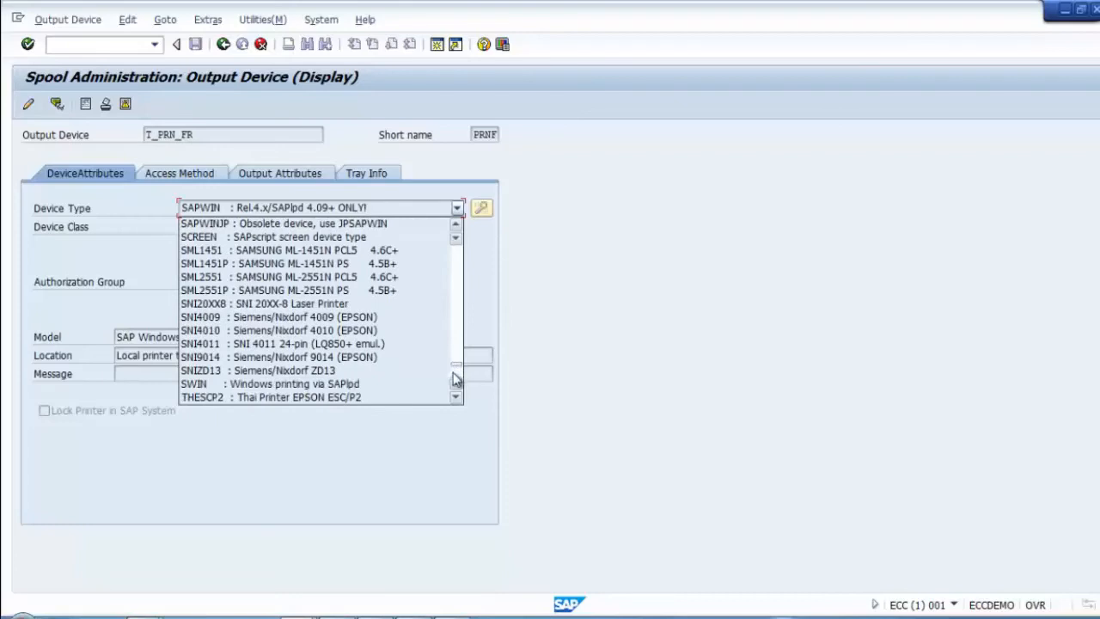
click(455, 373)
drag(455, 368, 453, 263)
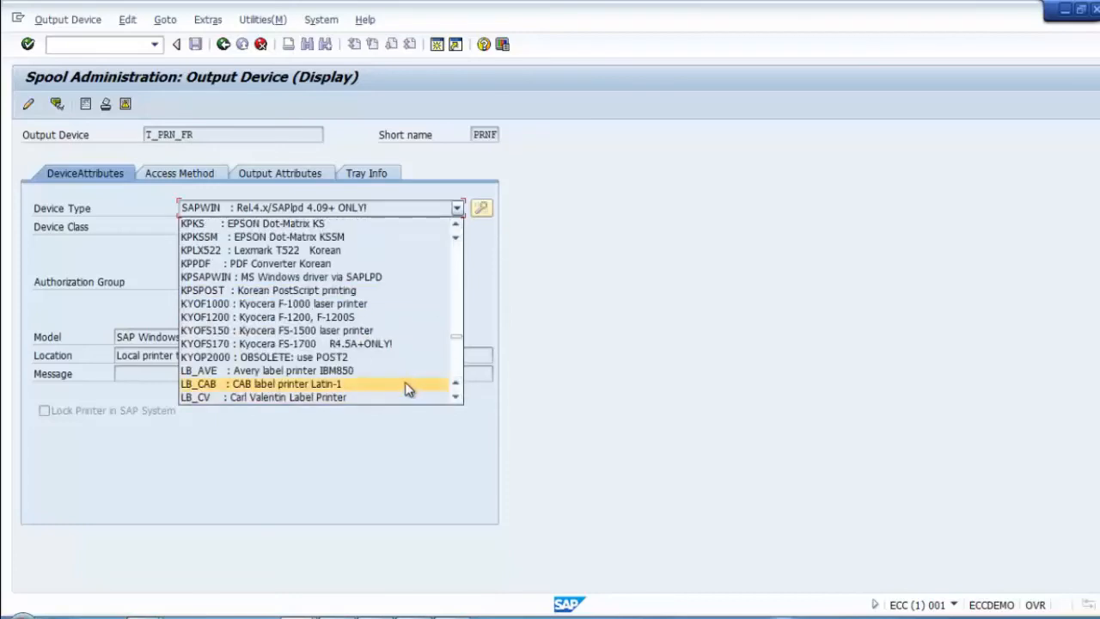
scroll(462, 262, up, 10)
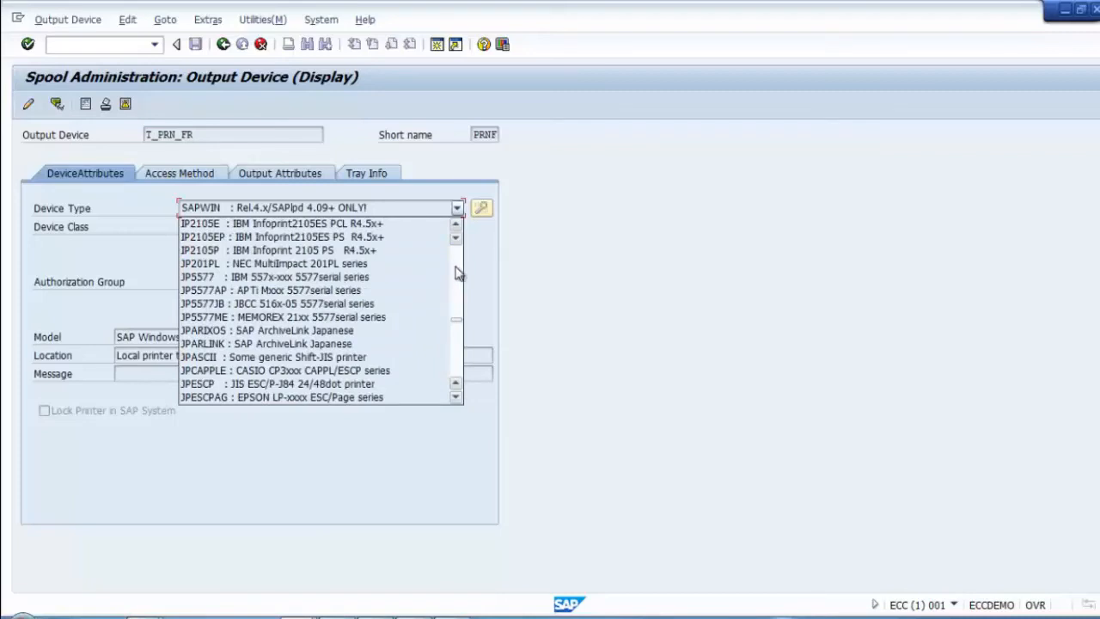
scroll(458, 270, up, 4)
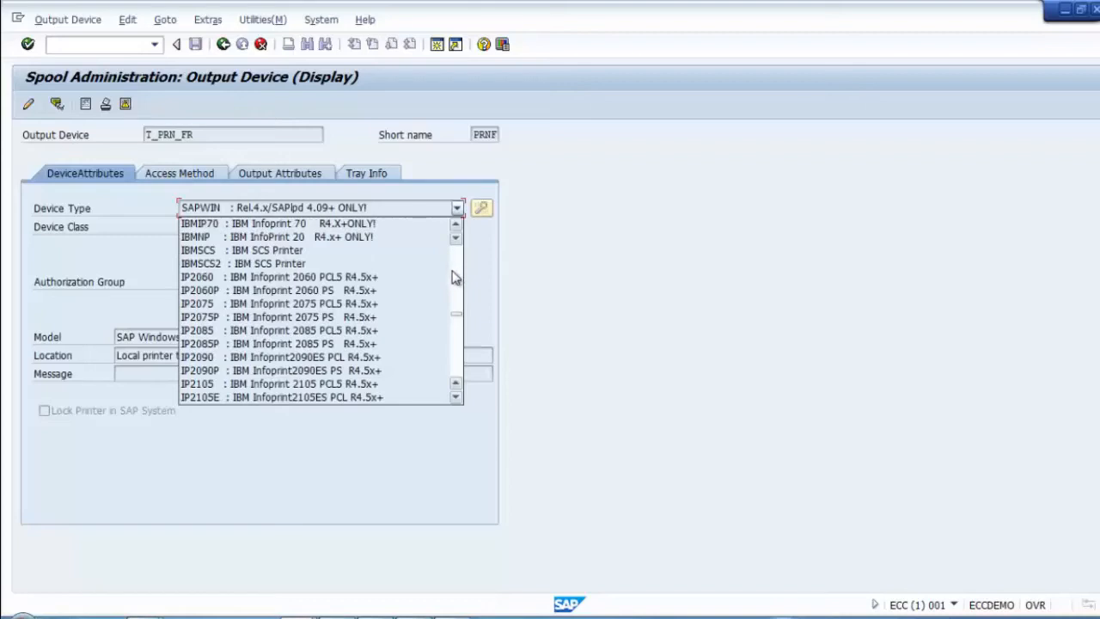
scroll(458, 276, up, 4)
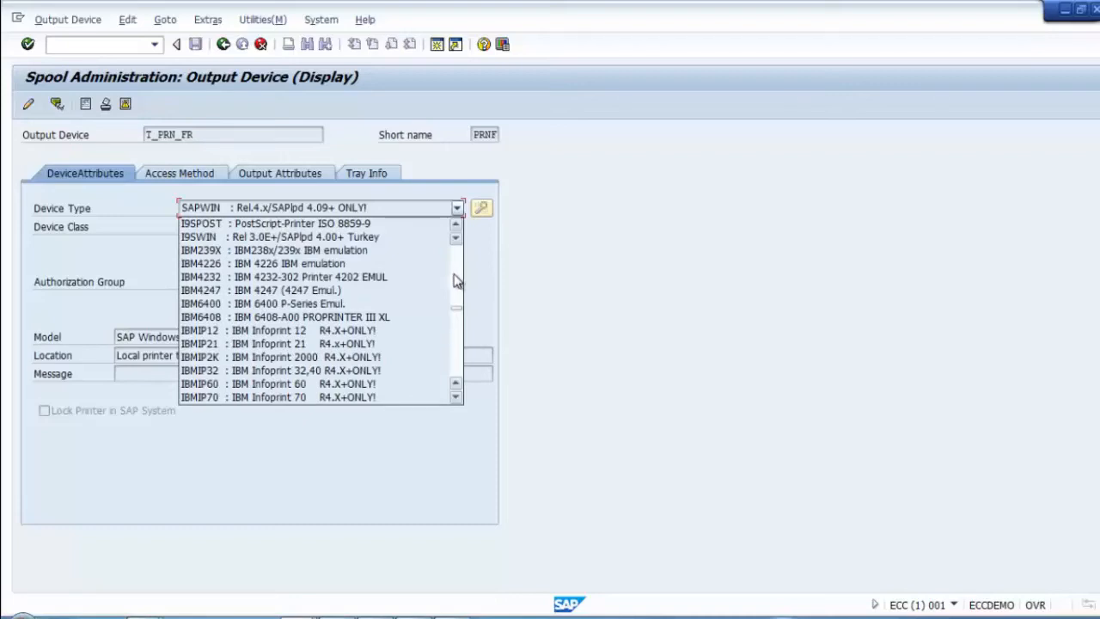
scroll(455, 280, up, 10)
click(619, 302)
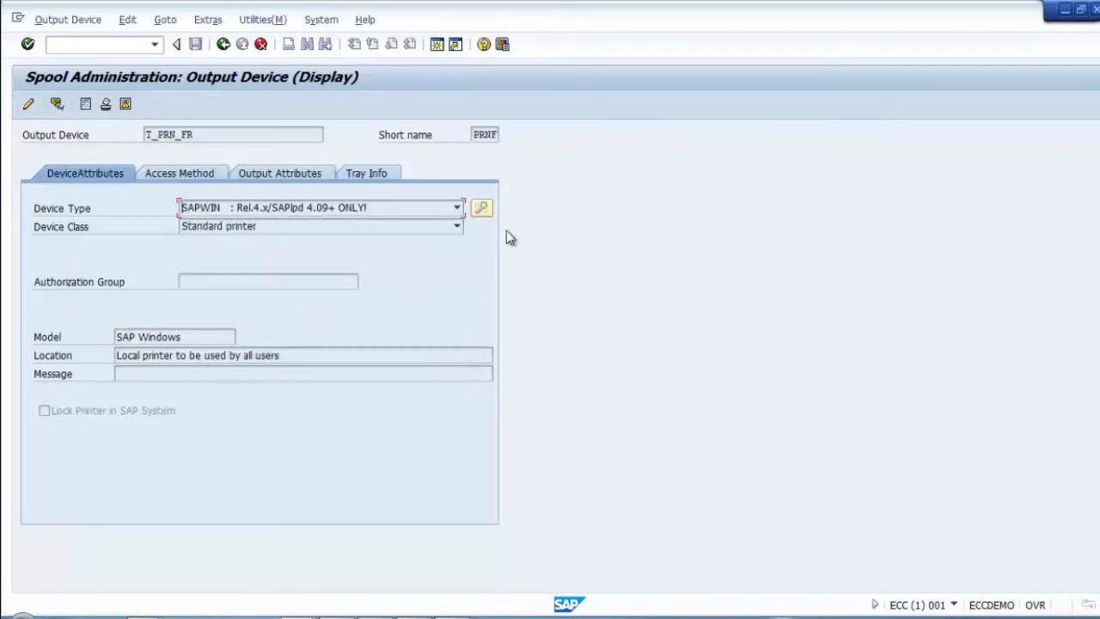
click(223, 44)
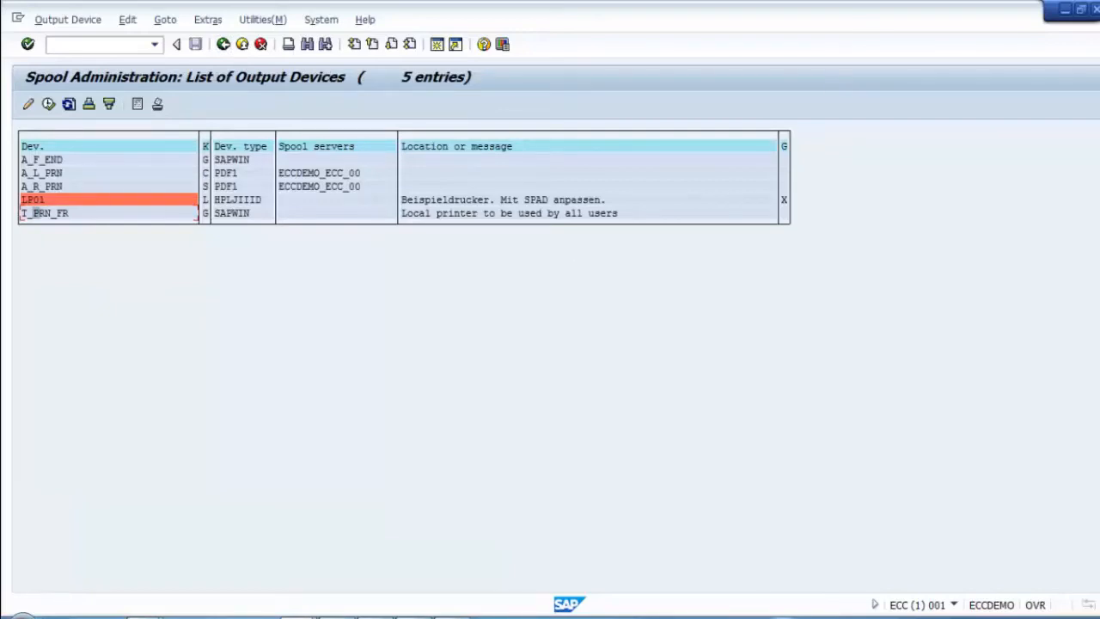
key(alt+Tab)
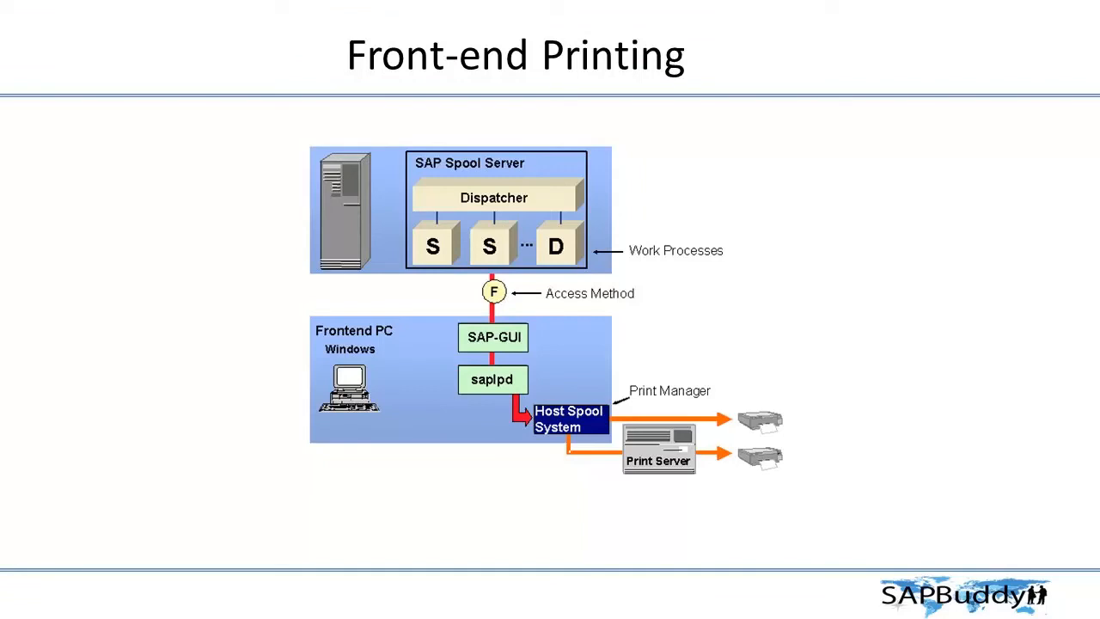
key(Right)
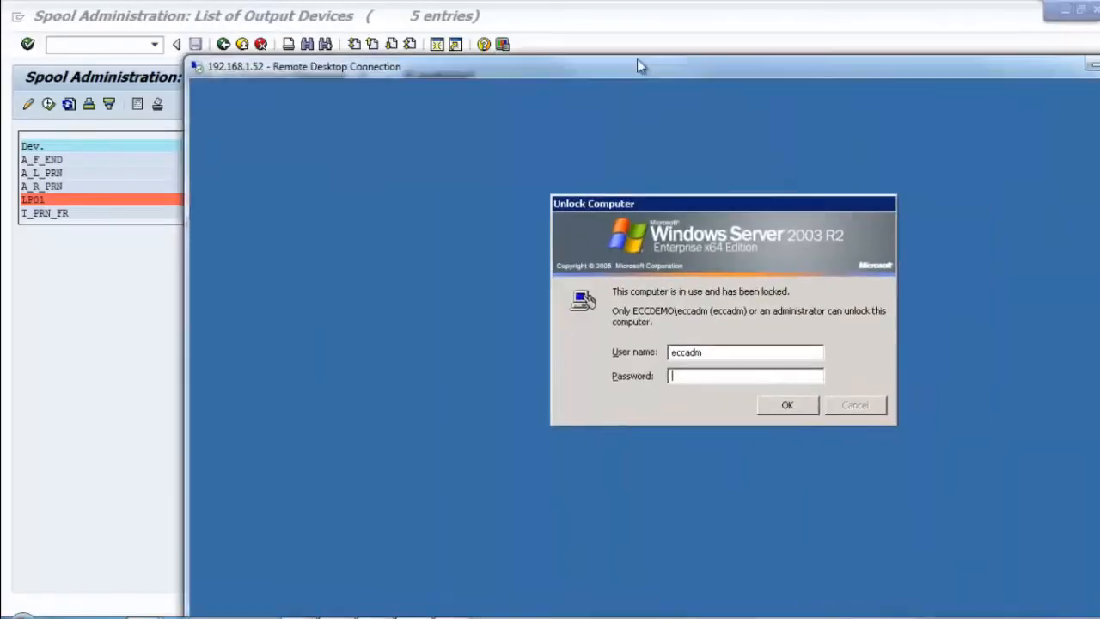
drag(638, 63, 560, 20)
Step: Maximize the remote session, unlock it with the account password, and close My Documents
double_click(560, 19)
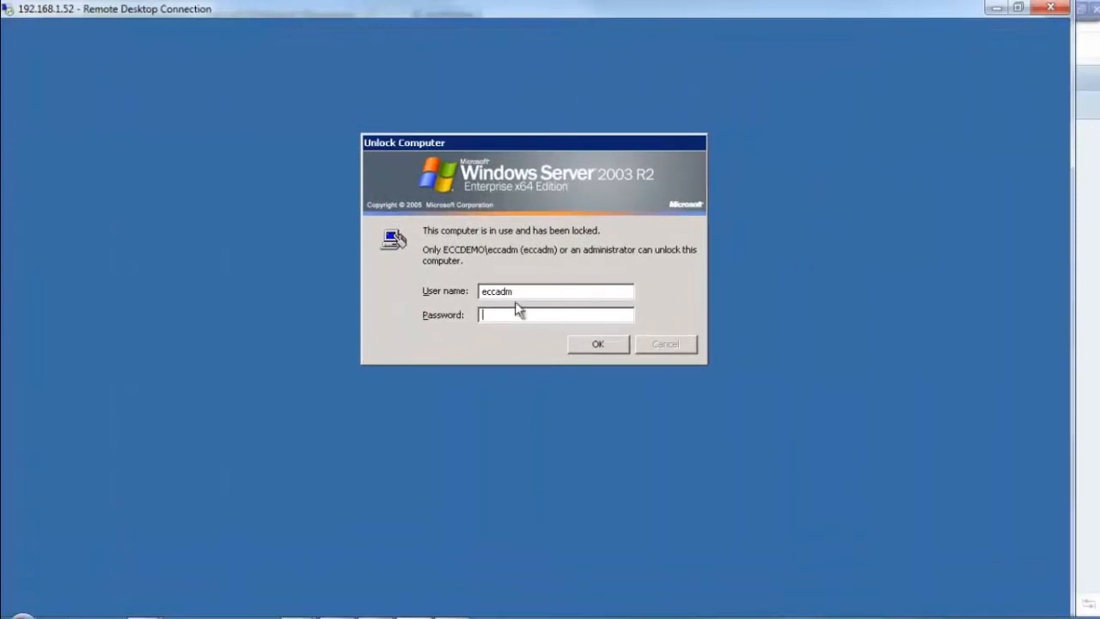
text(*******)
key(Return)
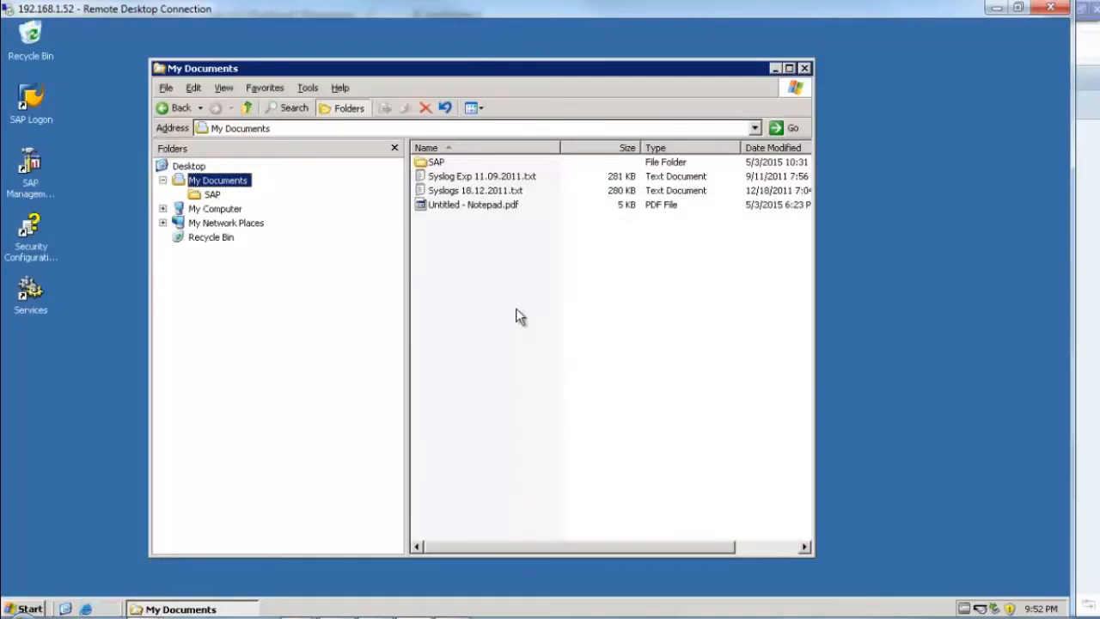
click(804, 67)
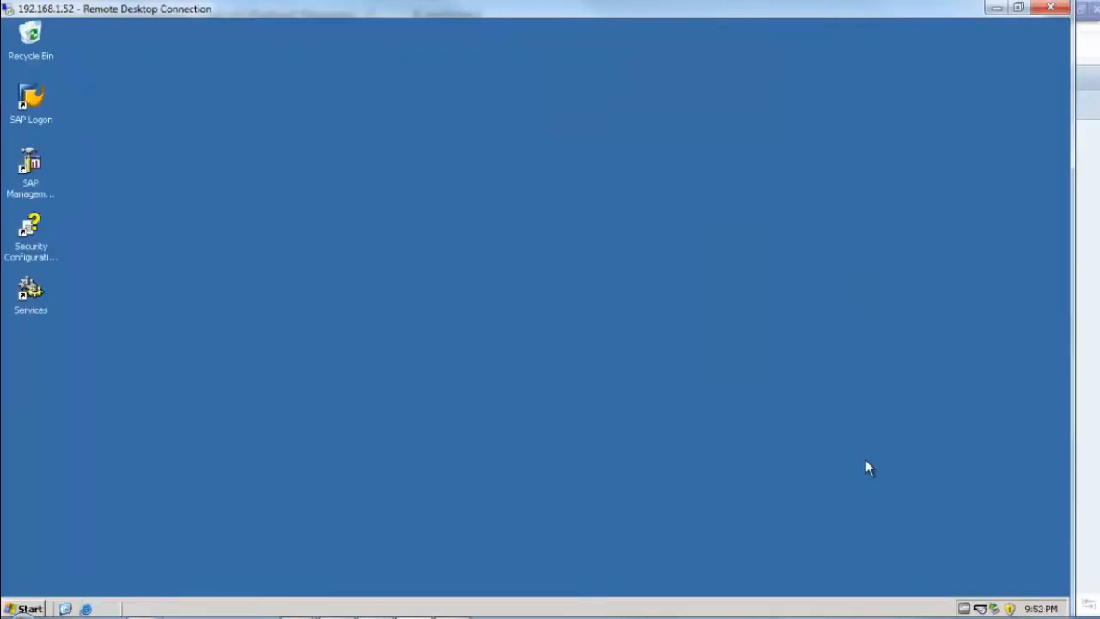
Step: Open PFC_PRN's properties from Printers and Faxes and select its model name, CutePDF Writer
click(28, 609)
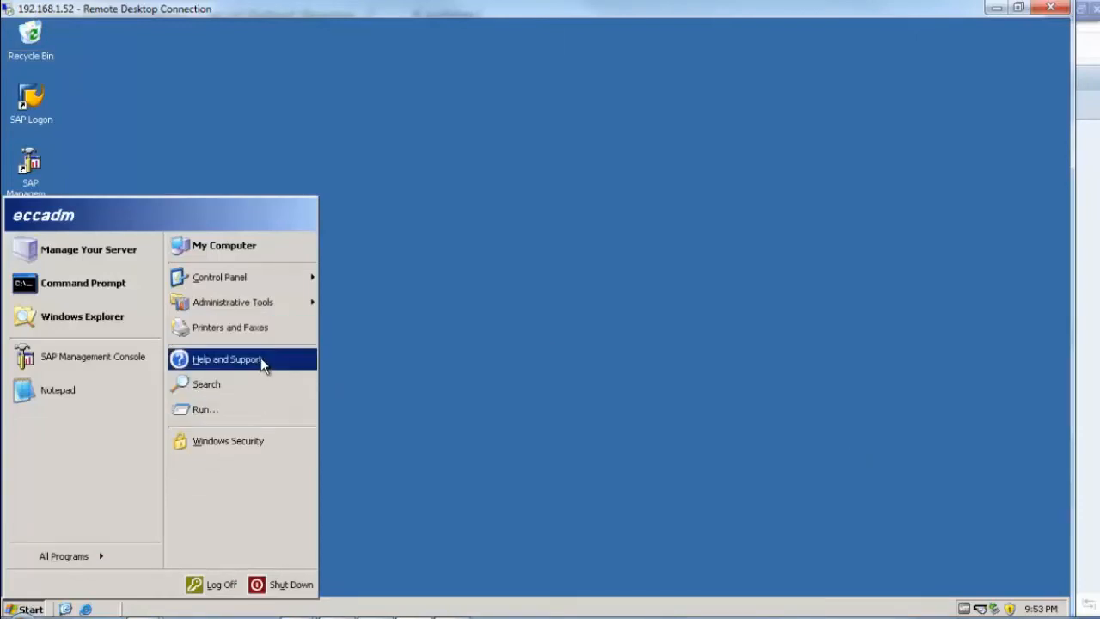
click(275, 335)
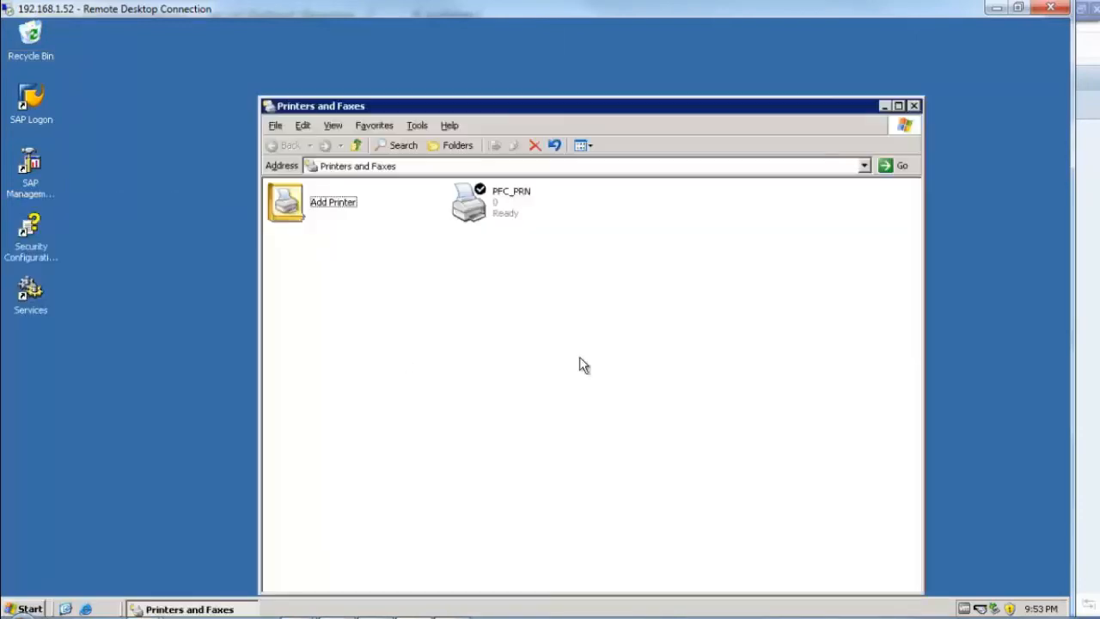
click(494, 215)
right_click(494, 213)
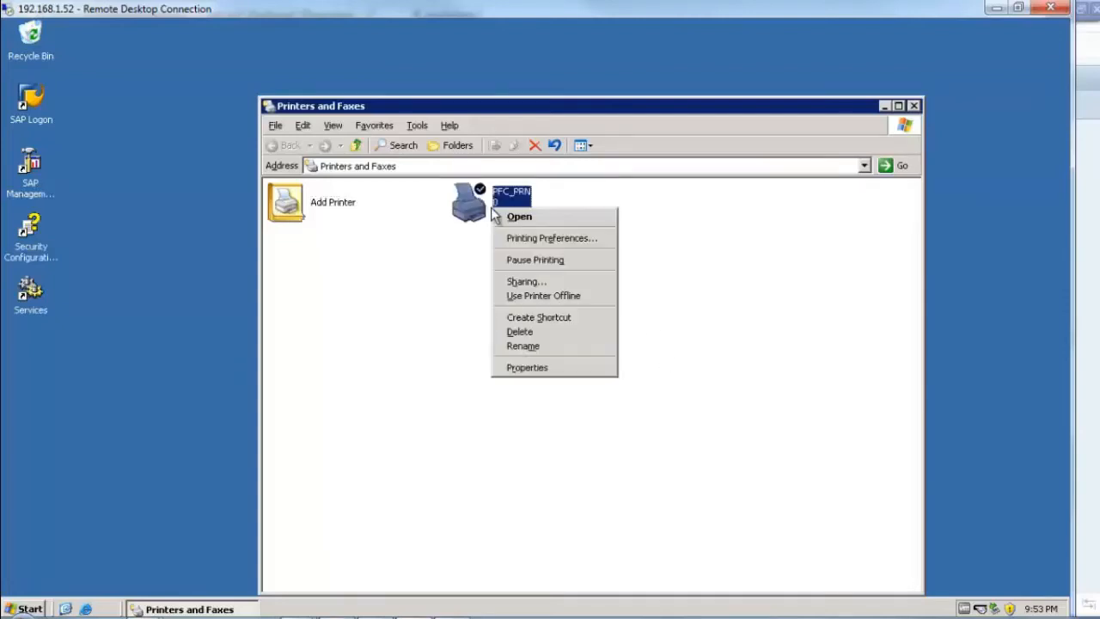
click(543, 380)
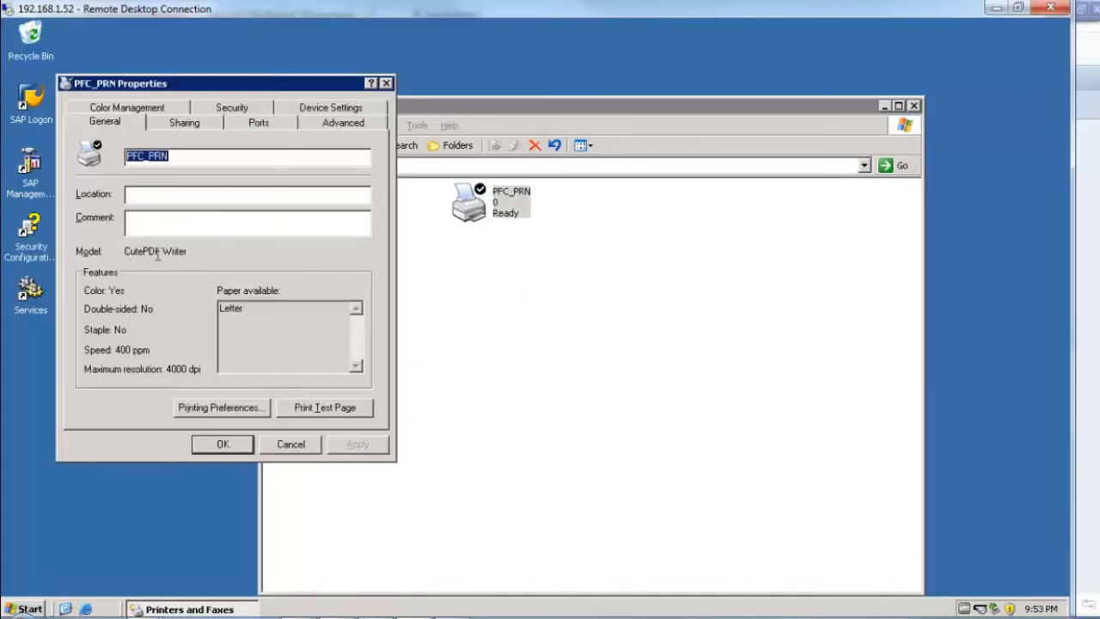
drag(125, 251, 253, 281)
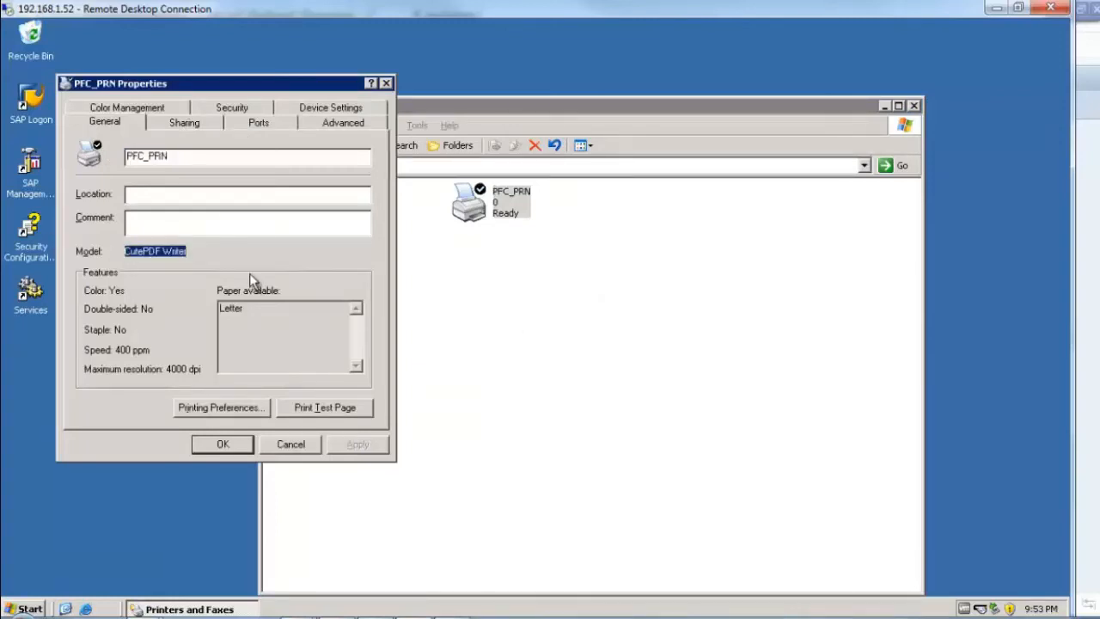
Step: Cancel PFC_PRN Properties, open the PFC_PRN print queue, and move its window into view
click(289, 446)
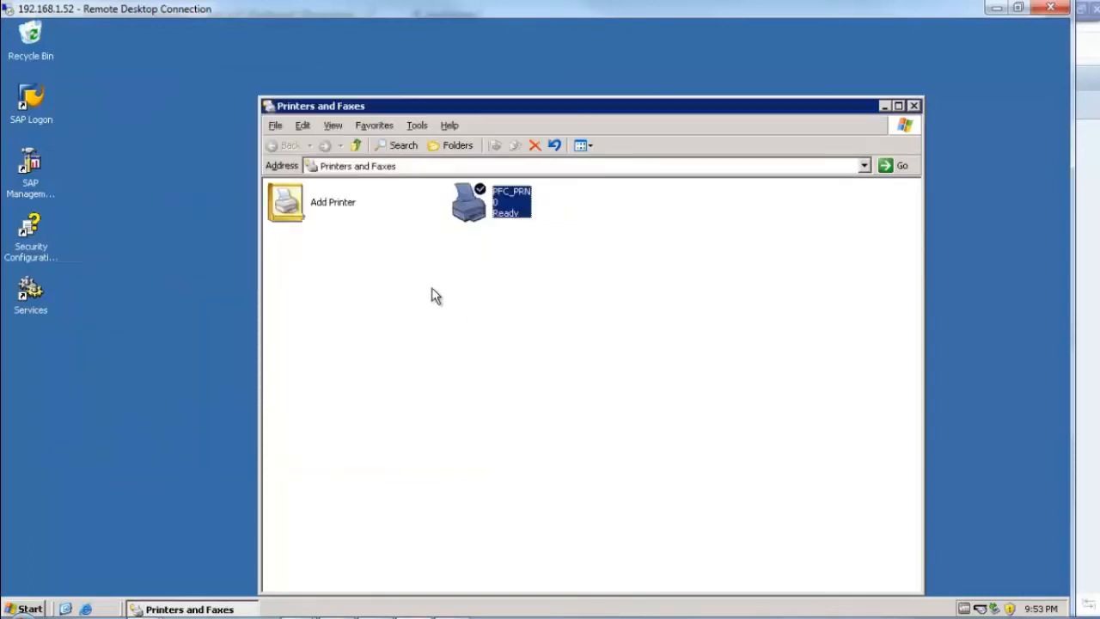
double_click(480, 215)
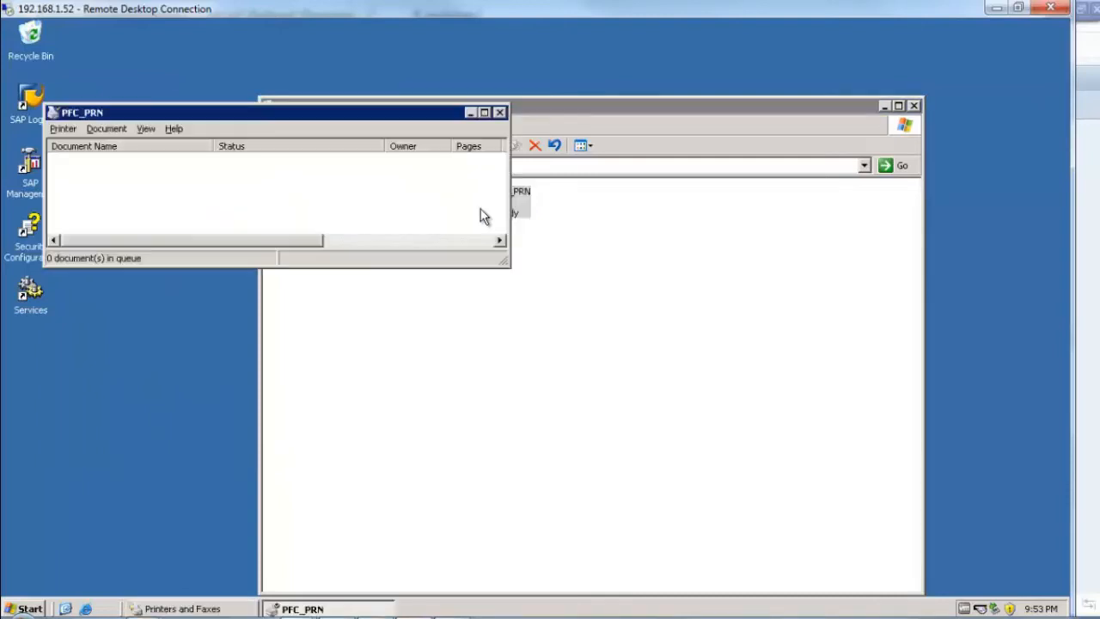
drag(253, 111, 375, 149)
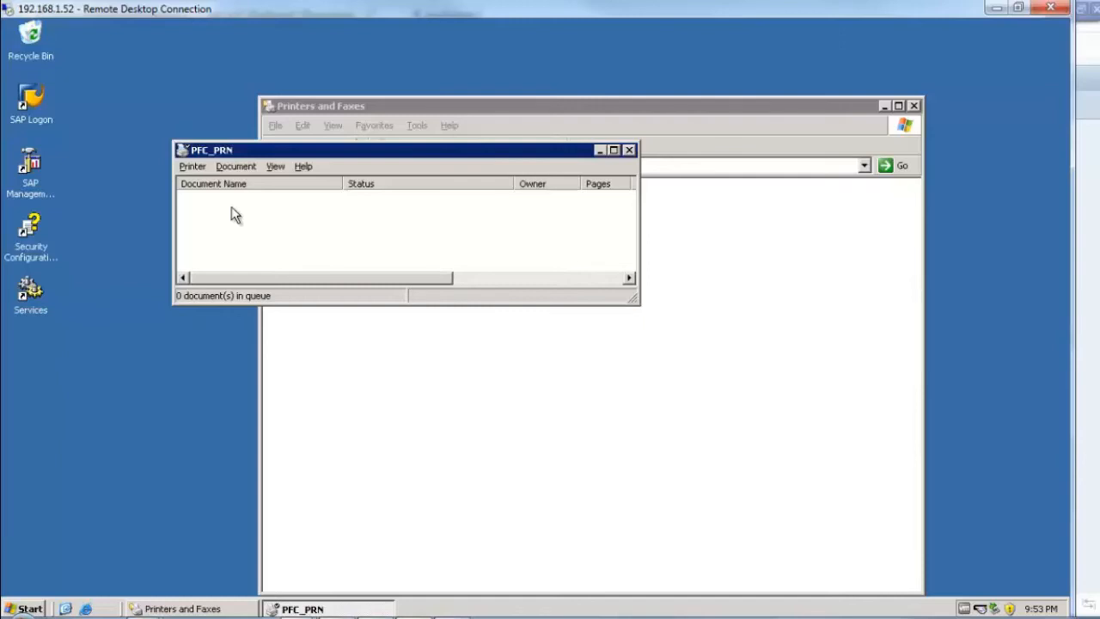
drag(415, 155, 376, 236)
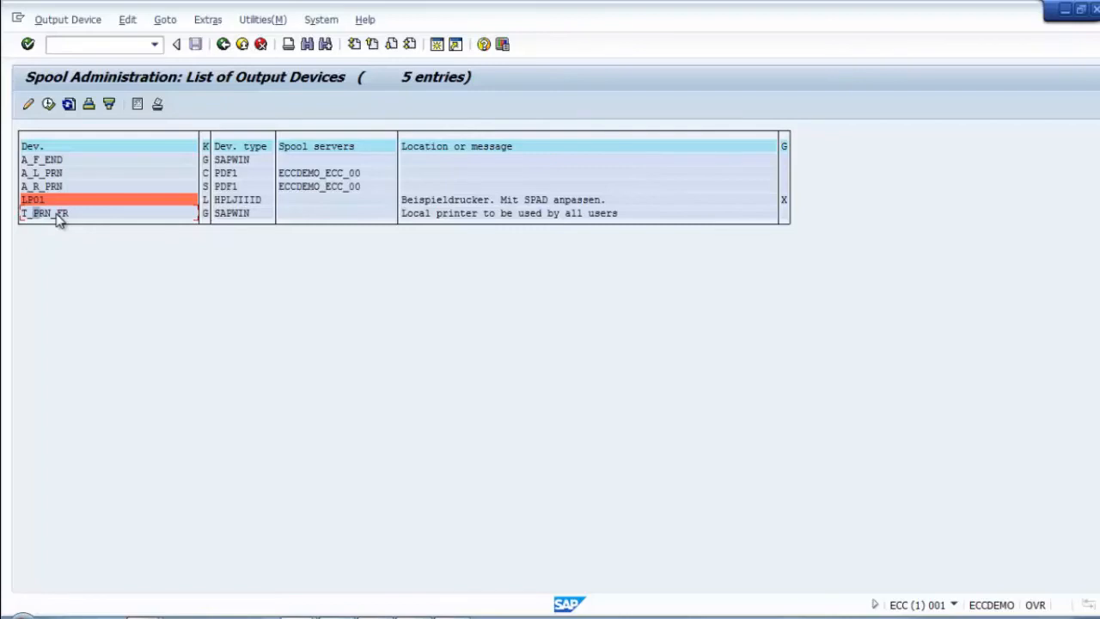
Step: Back out to SAP Easy Access and open your user profile with SU3
click(222, 45)
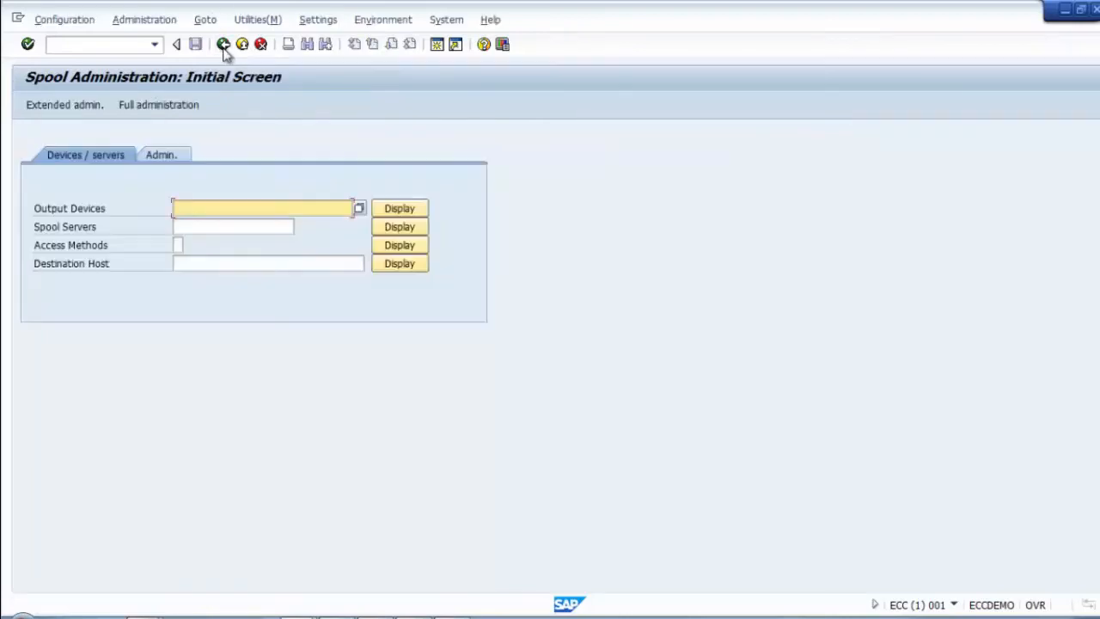
click(223, 45)
click(80, 44)
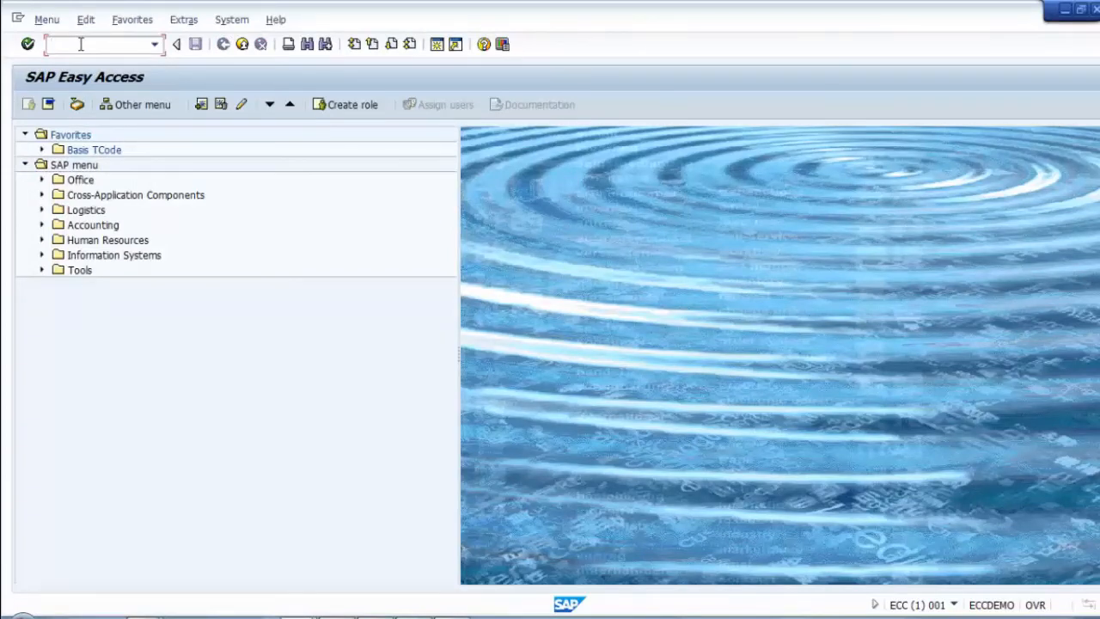
text(su3)
key(Return)
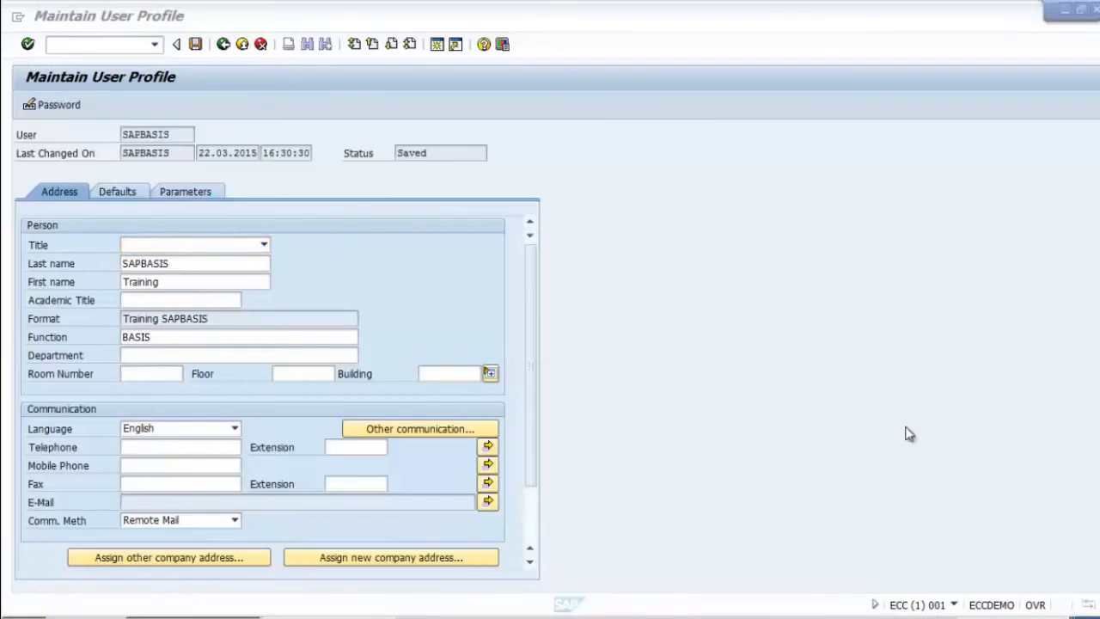
Step: On the Defaults tab, leave the output device empty, untick Output Immediately, and save
click(121, 192)
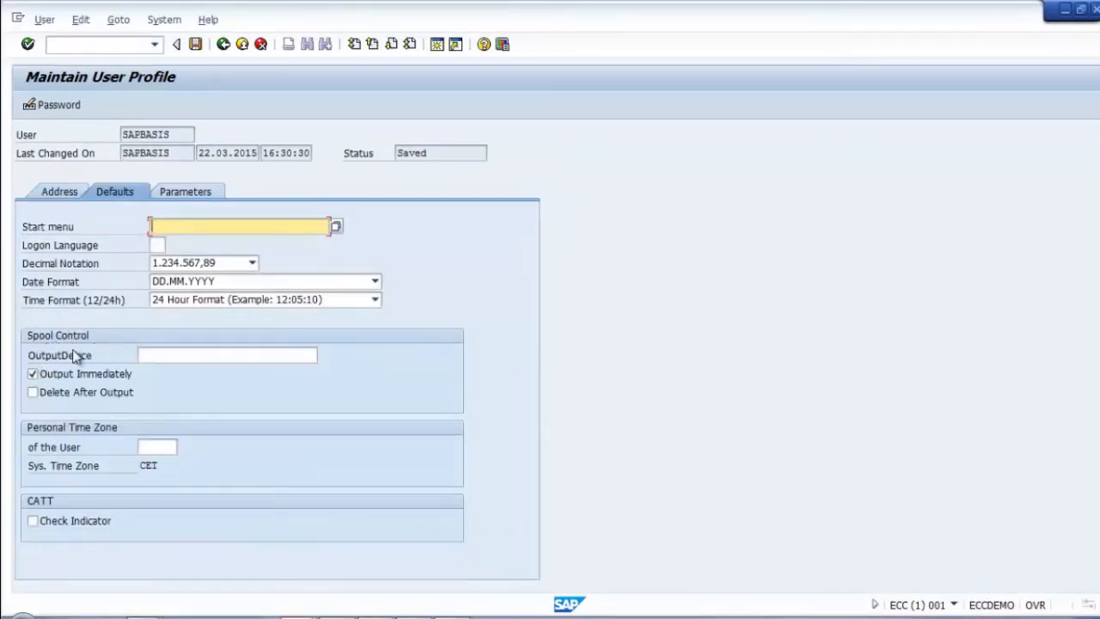
click(153, 355)
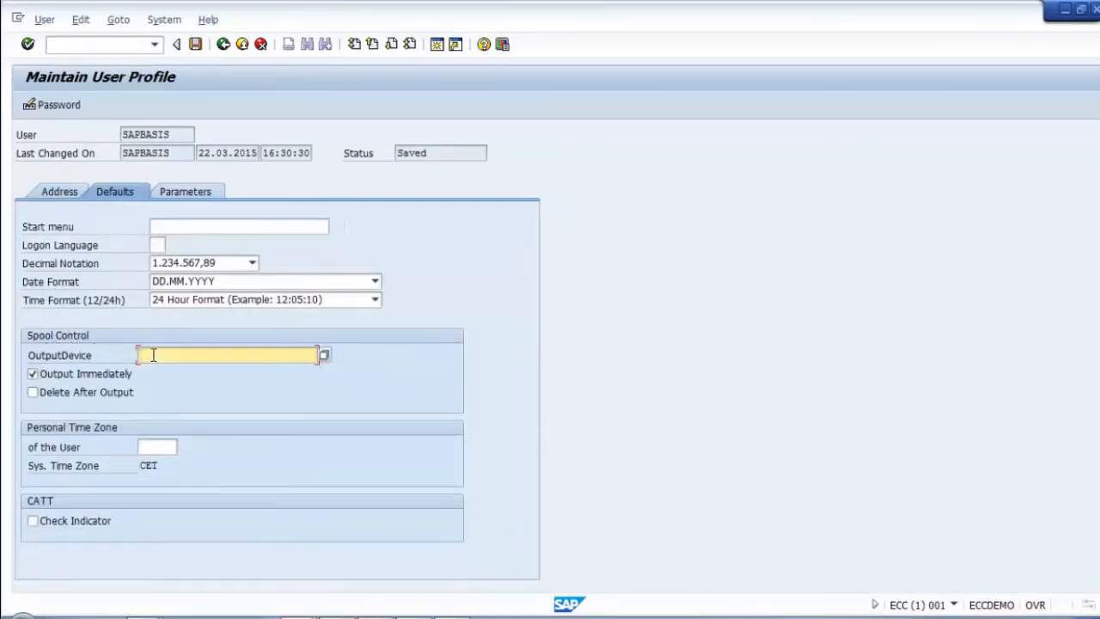
click(323, 355)
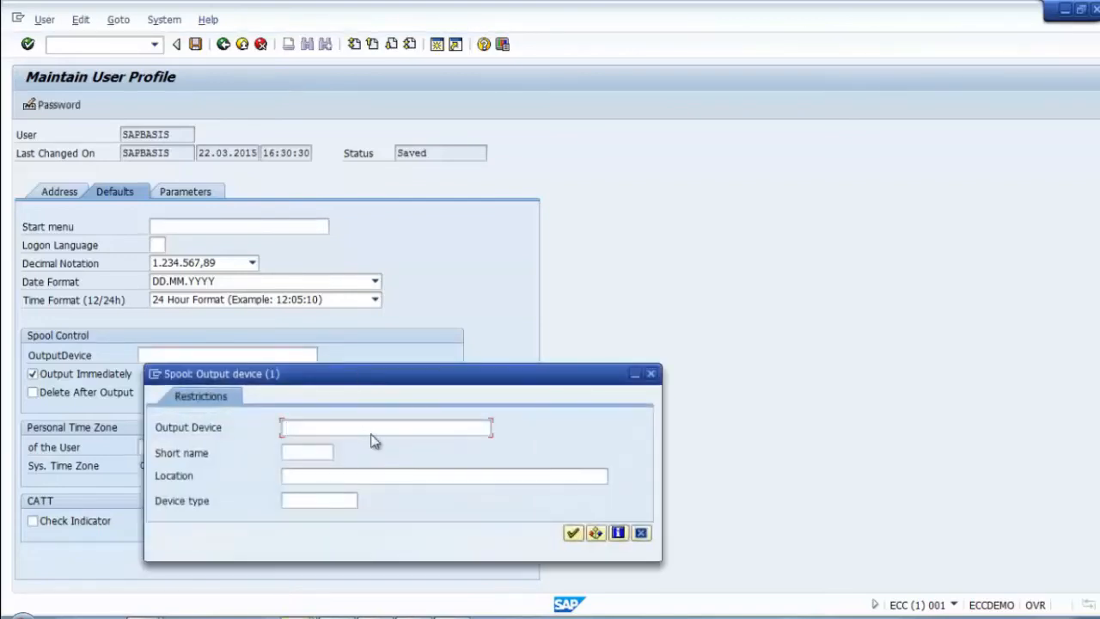
click(574, 534)
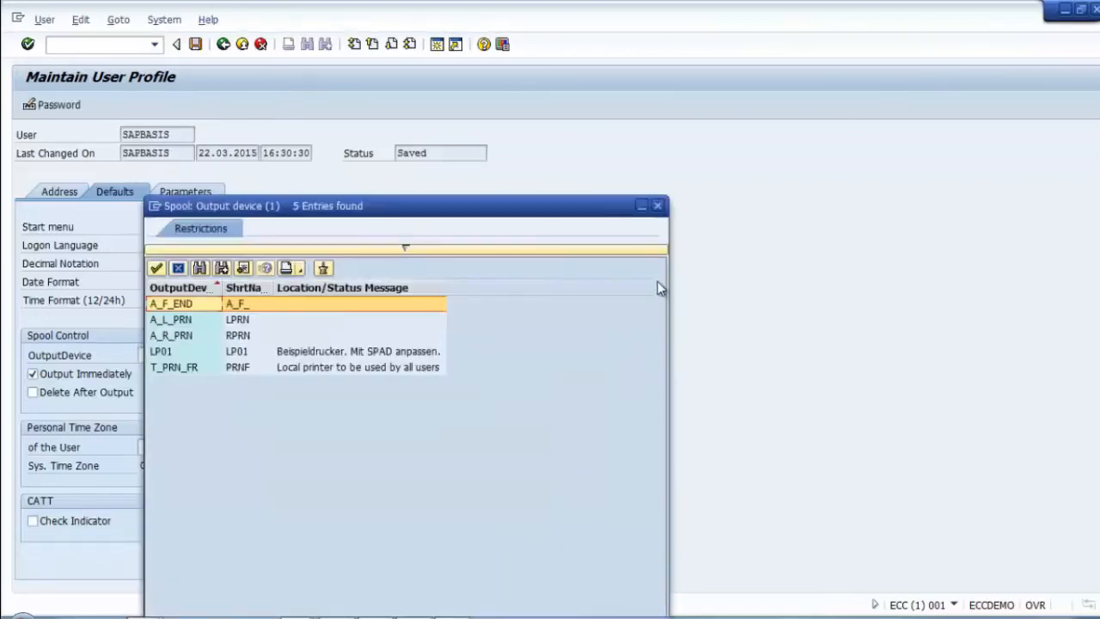
click(658, 207)
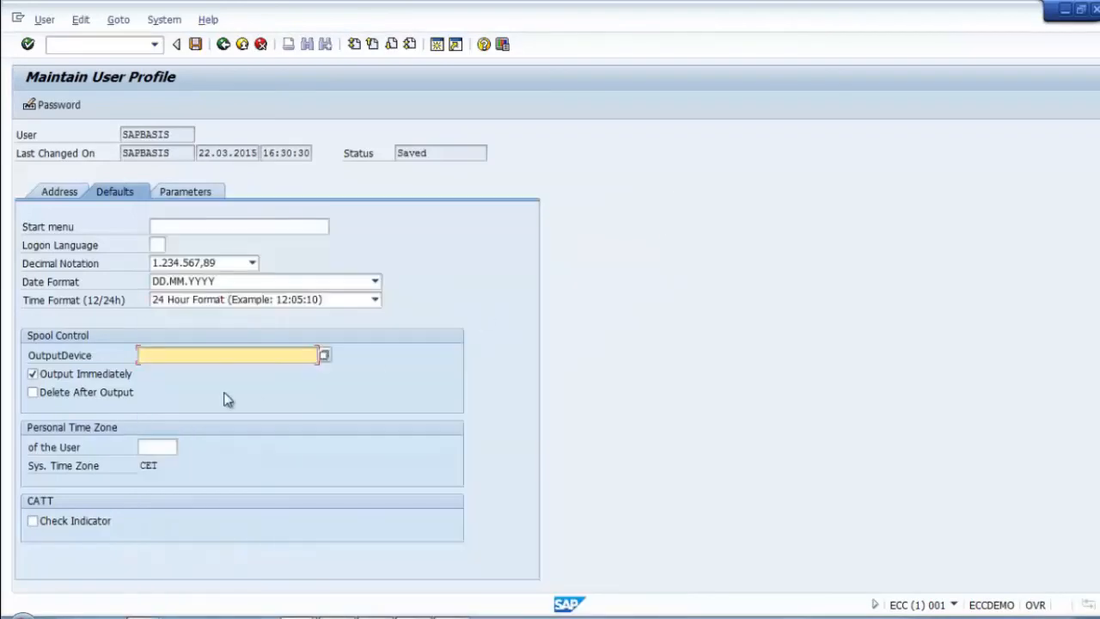
click(32, 375)
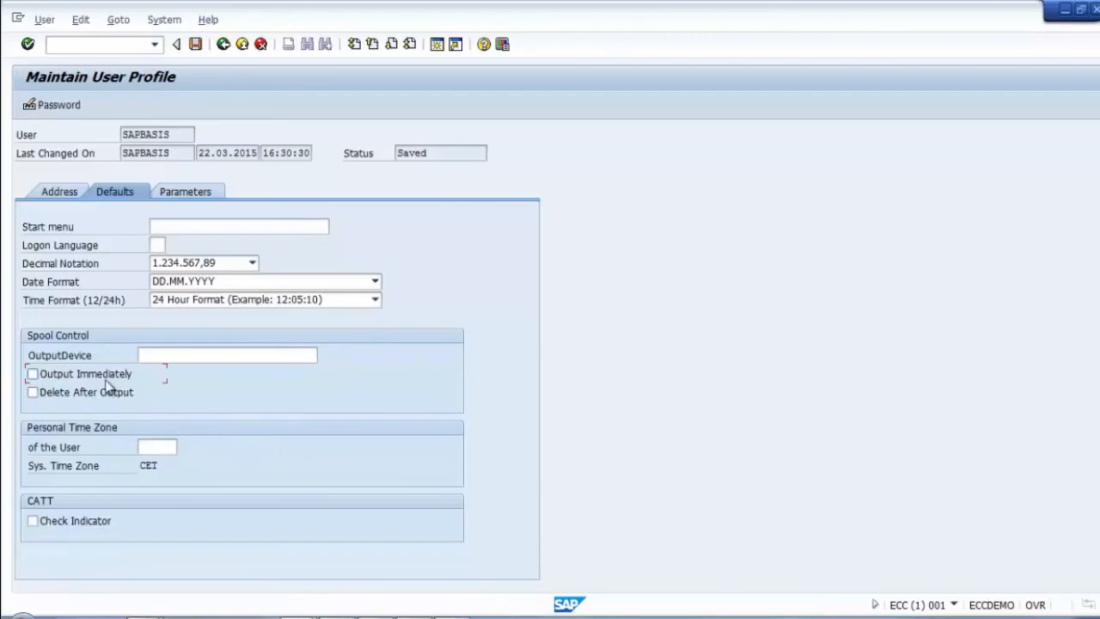
click(196, 44)
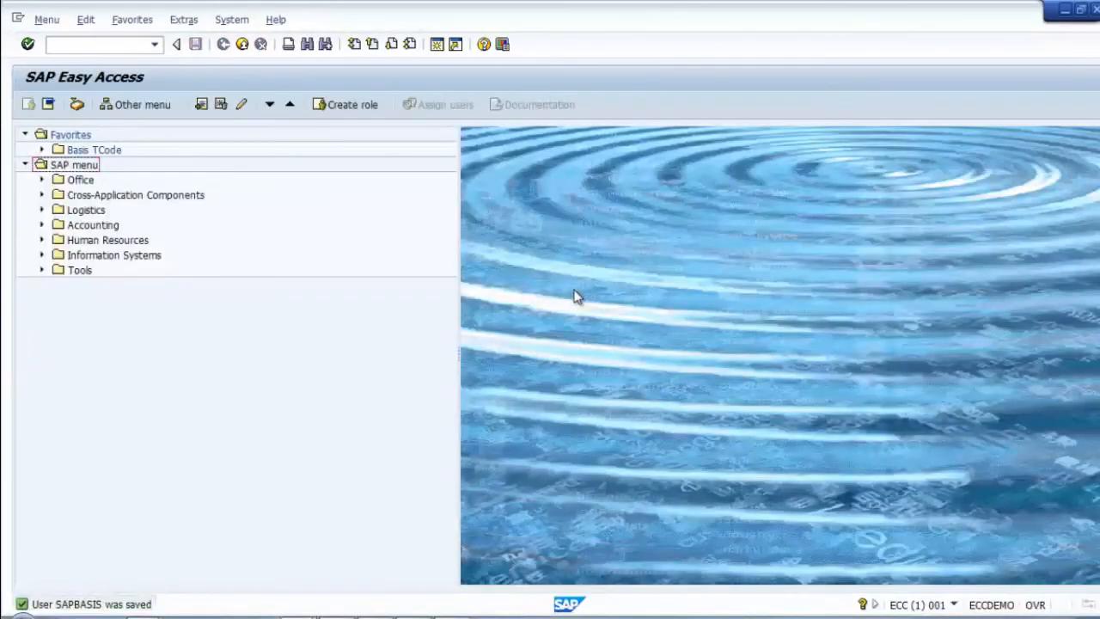
Step: Launch program RSPARAM from the ABAP Editor (se38) and execute it to list profile parameters
click(96, 44)
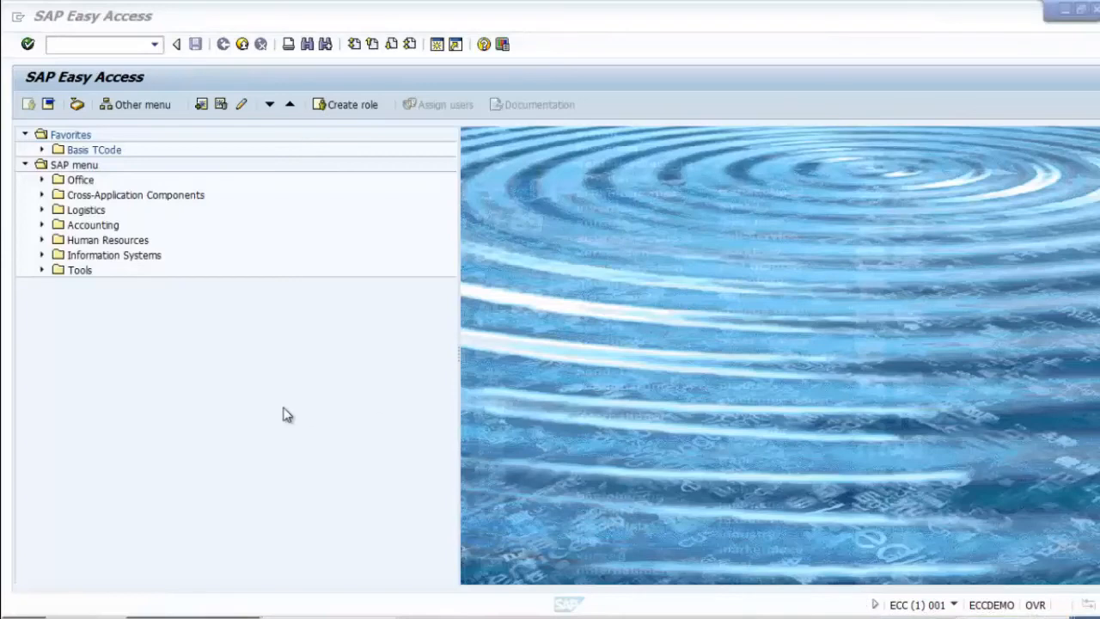
click(100, 43)
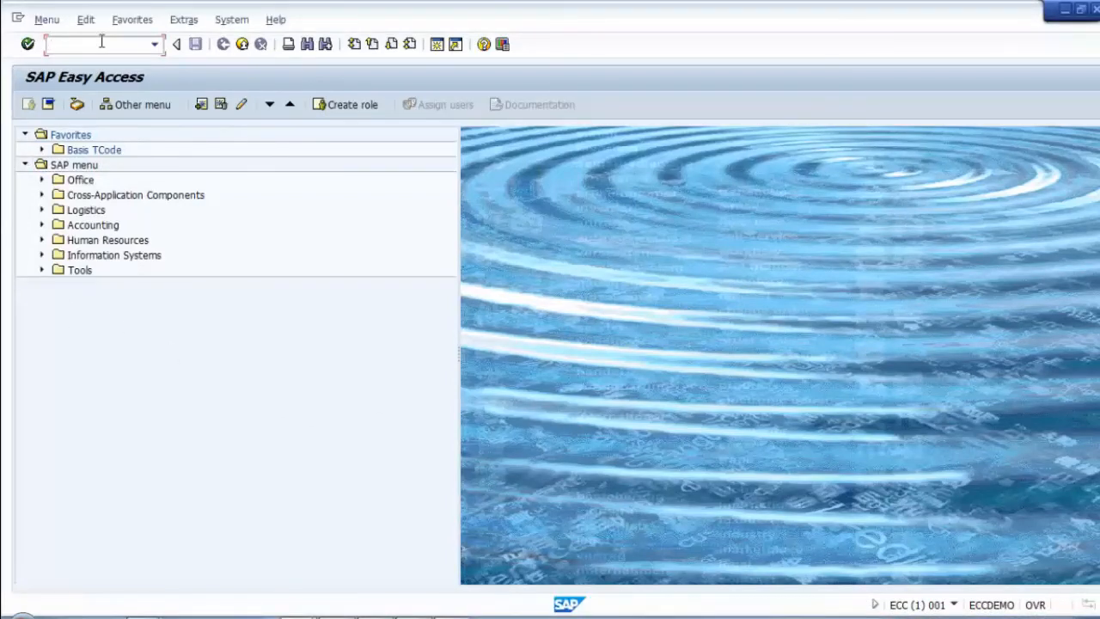
text(se38)
key(Return)
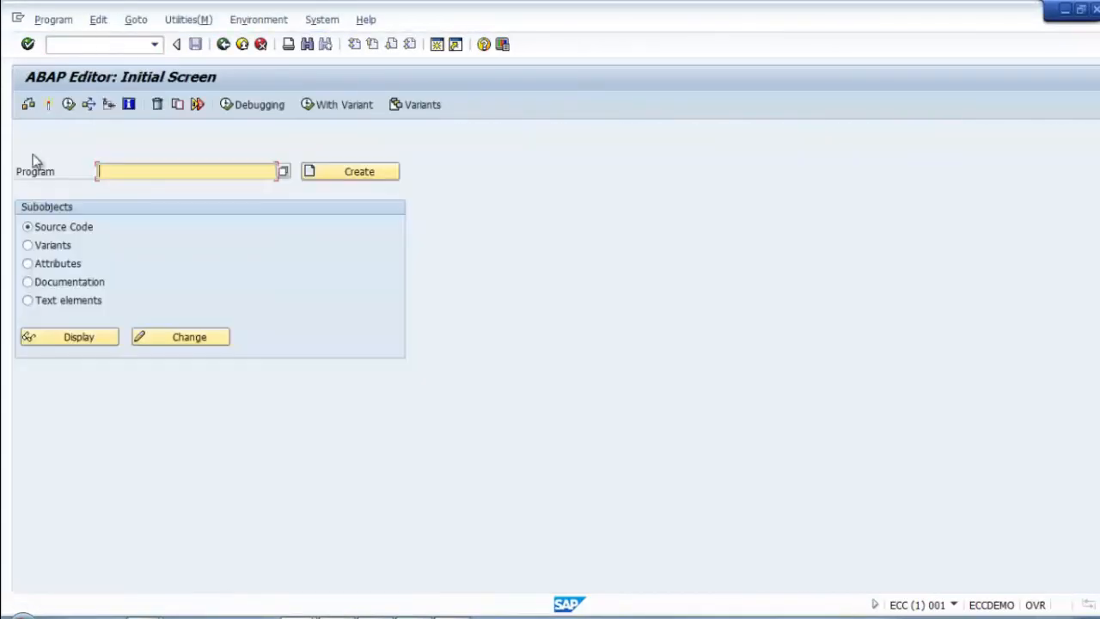
key(BackSpace)
click(137, 186)
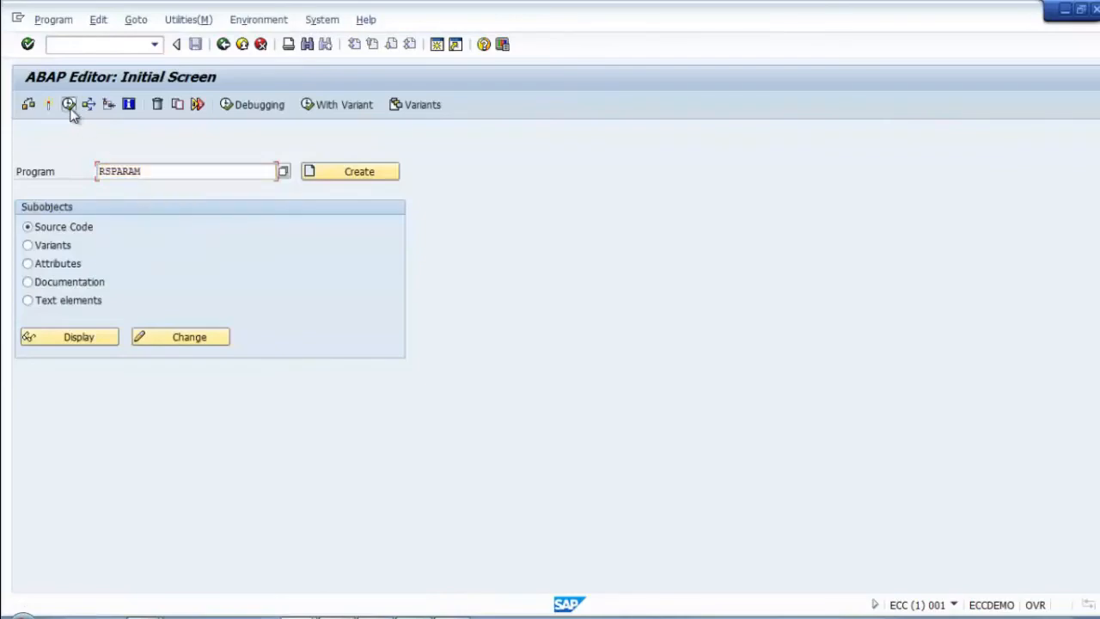
click(69, 105)
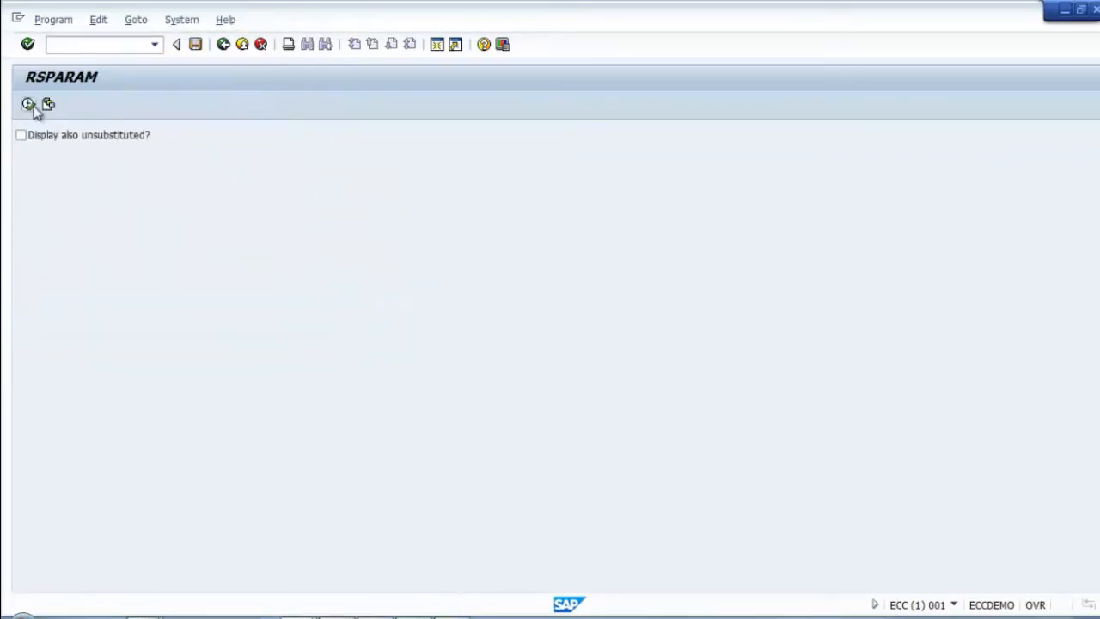
click(29, 105)
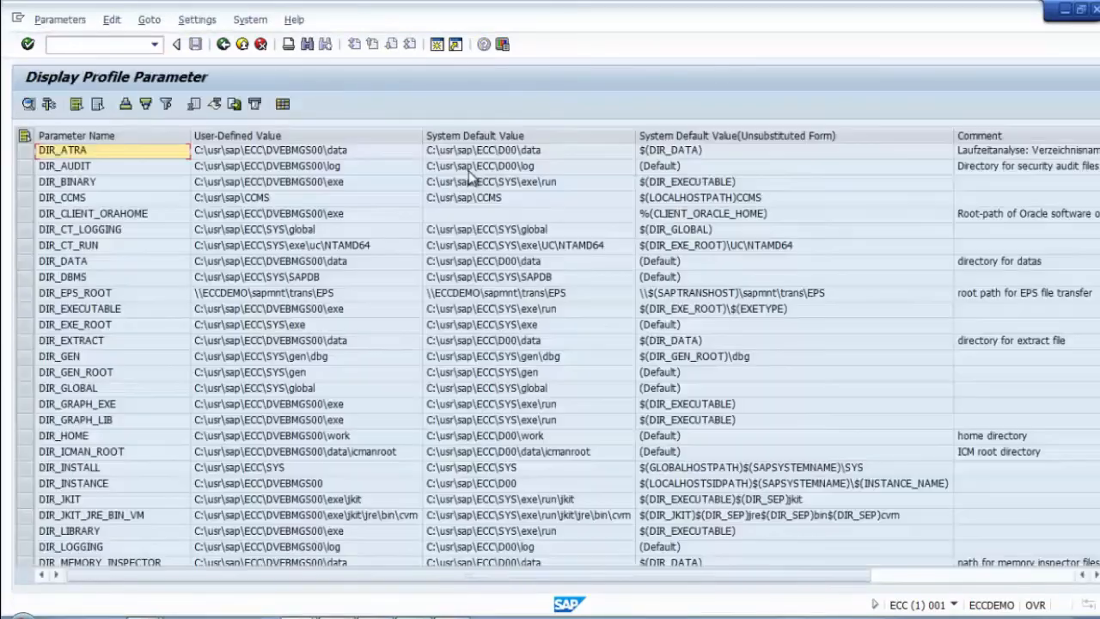
Step: Print the profile parameter list to device T_PRN_FR and accept the X_65_255 formatting notice
click(288, 45)
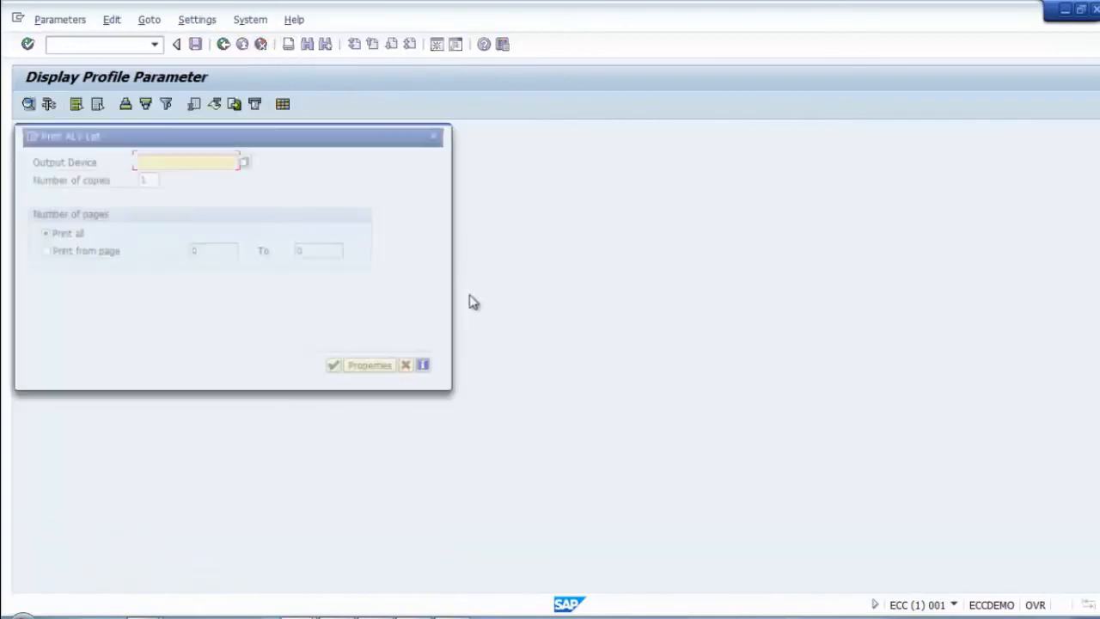
click(245, 162)
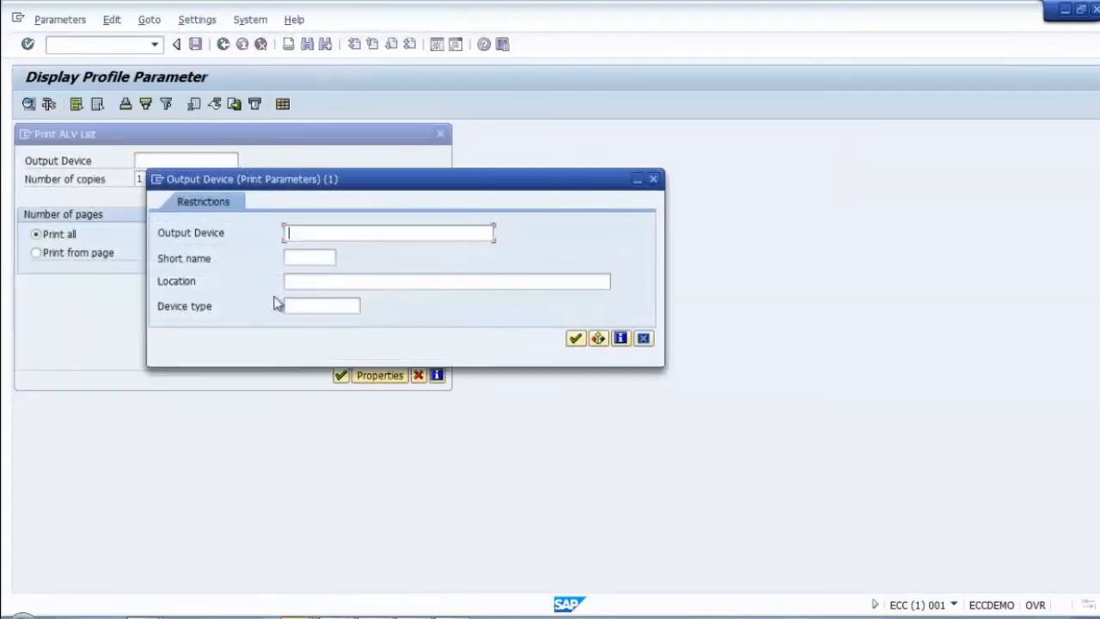
click(575, 338)
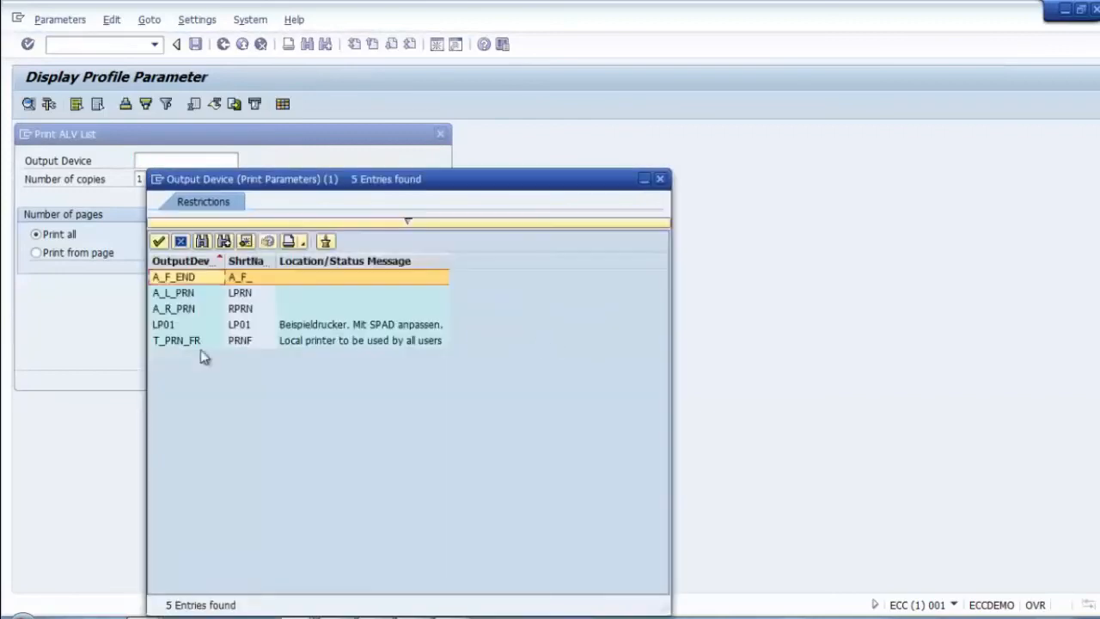
double_click(176, 340)
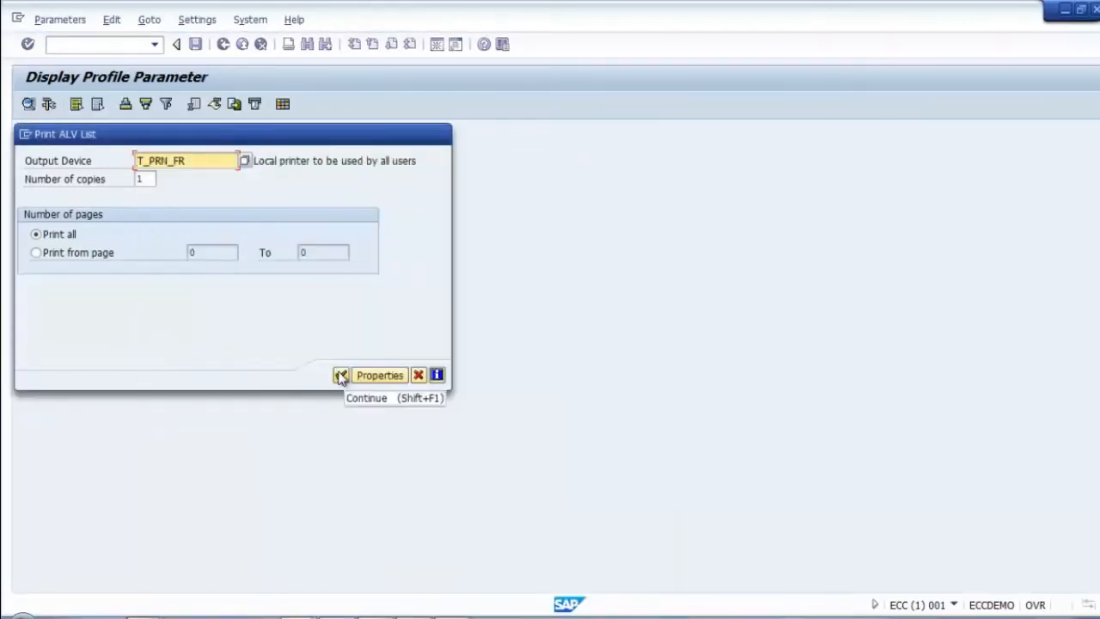
click(341, 377)
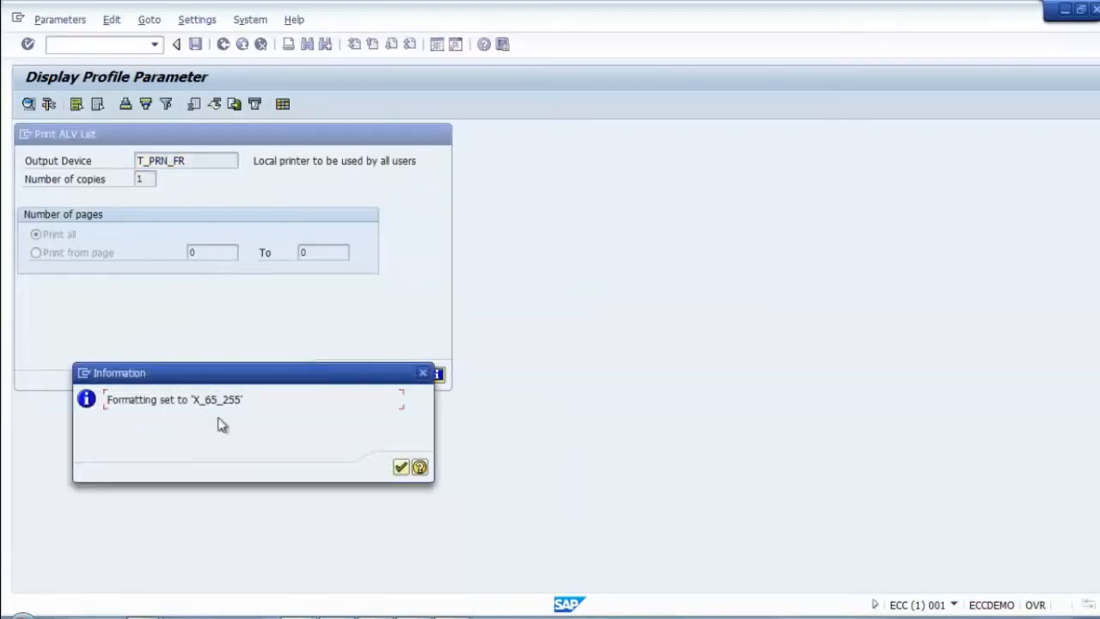
click(401, 469)
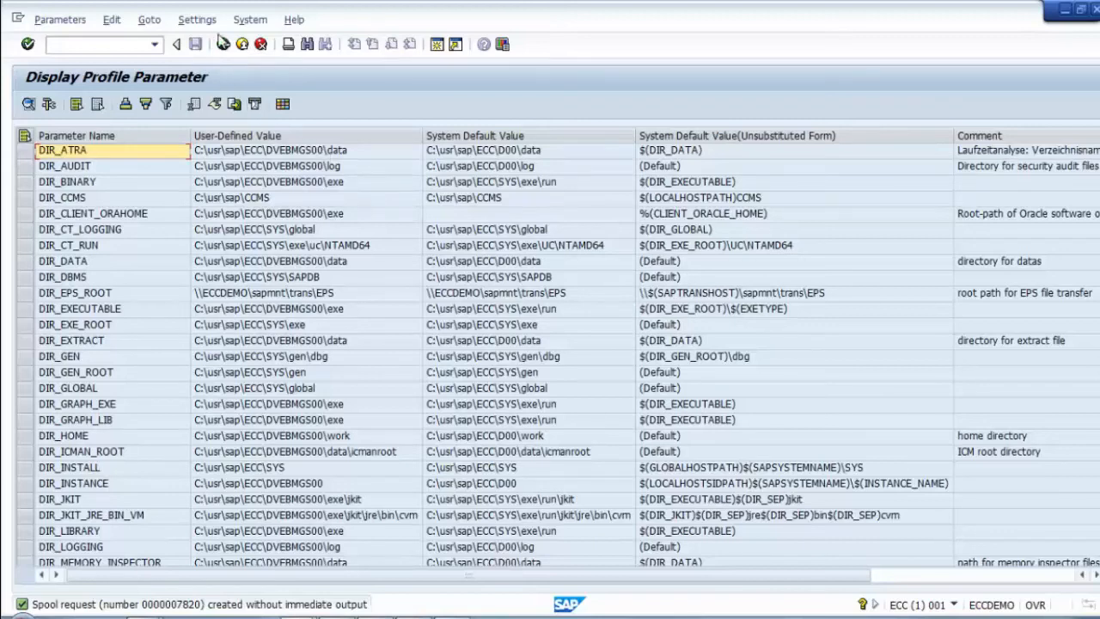
click(254, 23)
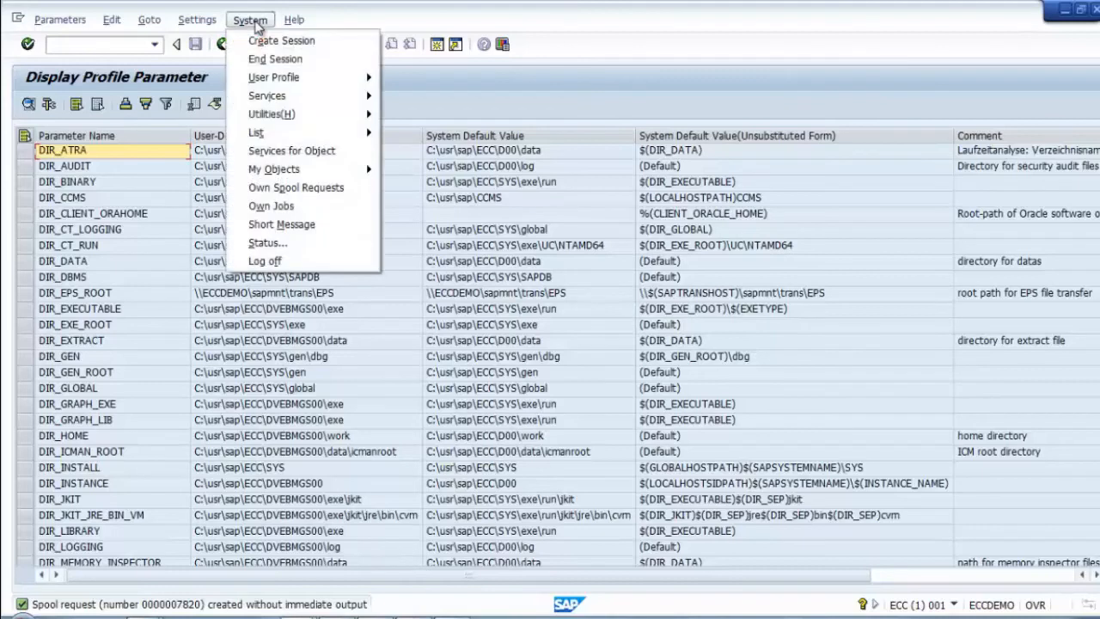
Step: Open your own spool requests, review spool 7819, and select its completed output request
click(280, 191)
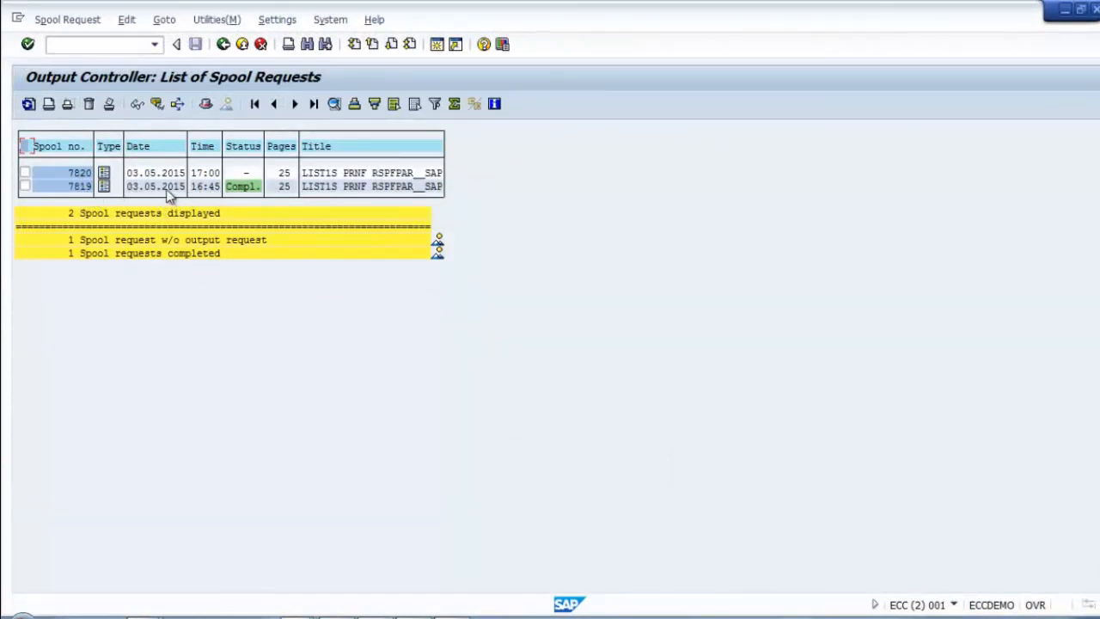
double_click(73, 187)
click(222, 44)
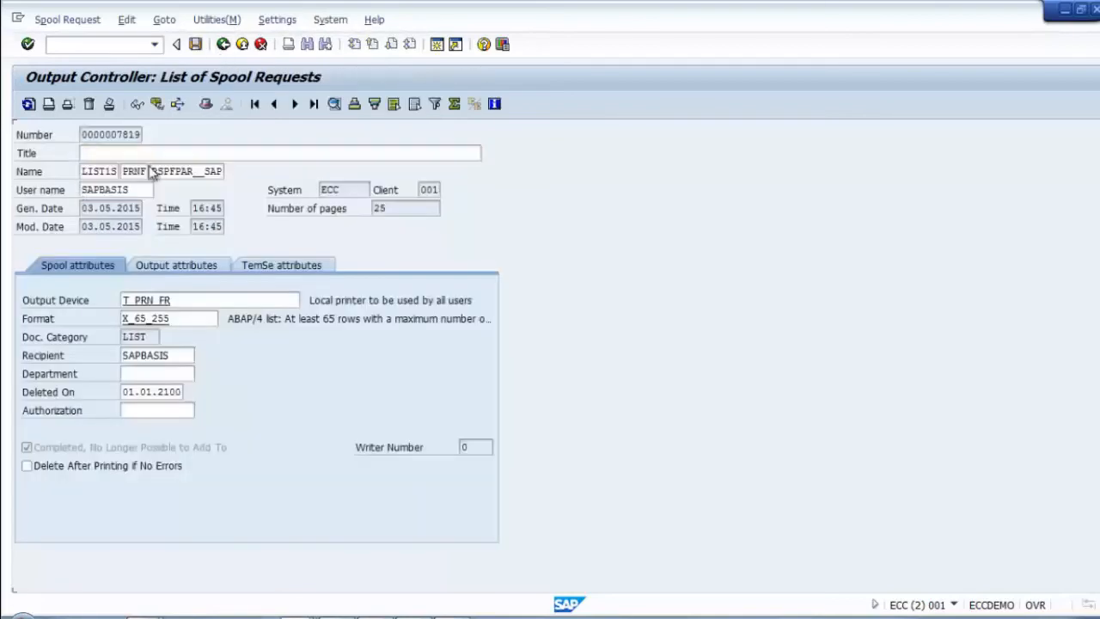
click(25, 187)
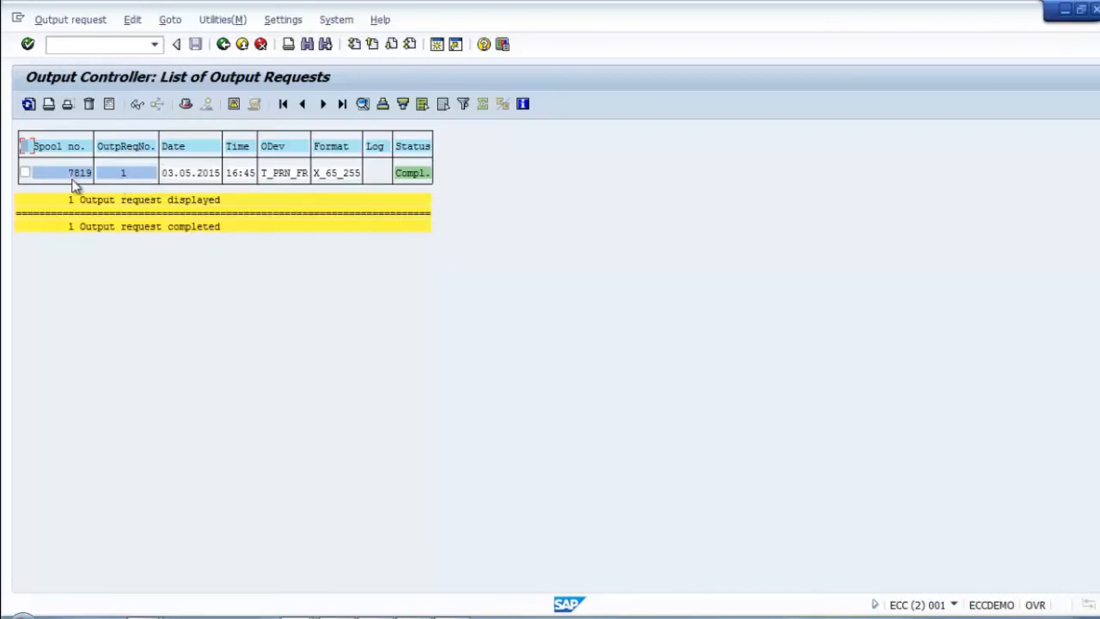
click(25, 174)
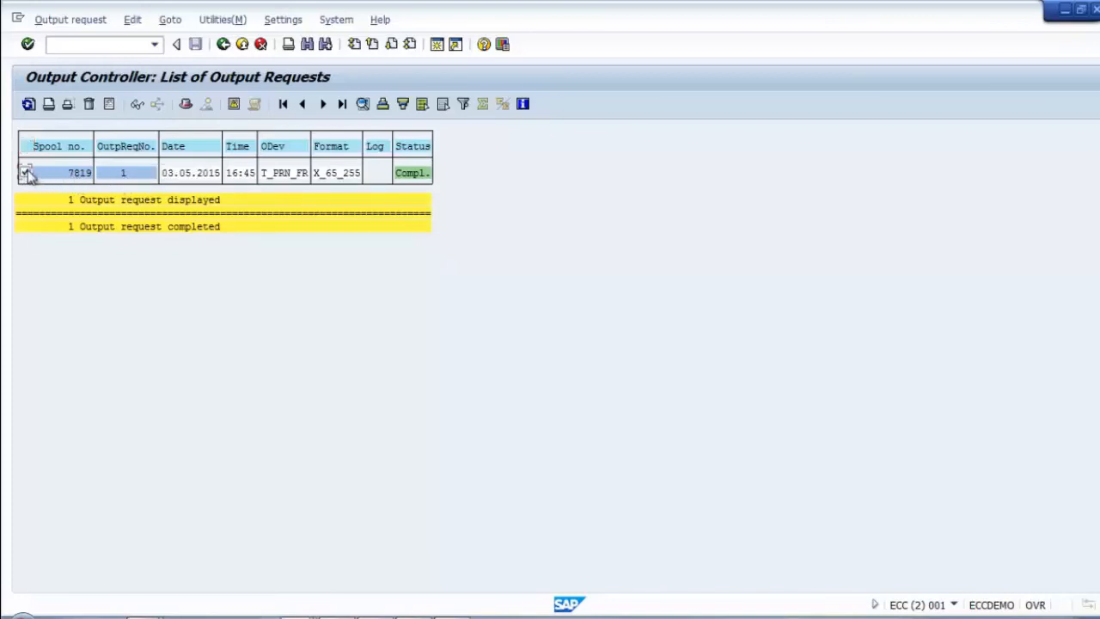
Step: Print spool 7819 directly again with CutePDF Writer as the printer
click(48, 104)
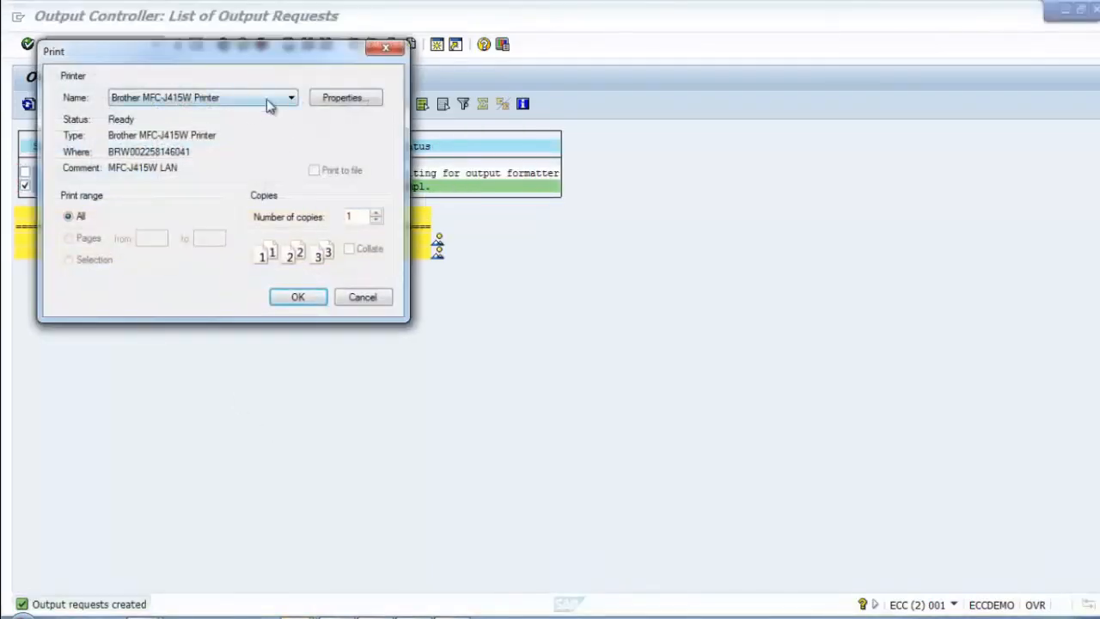
drag(273, 63, 573, 84)
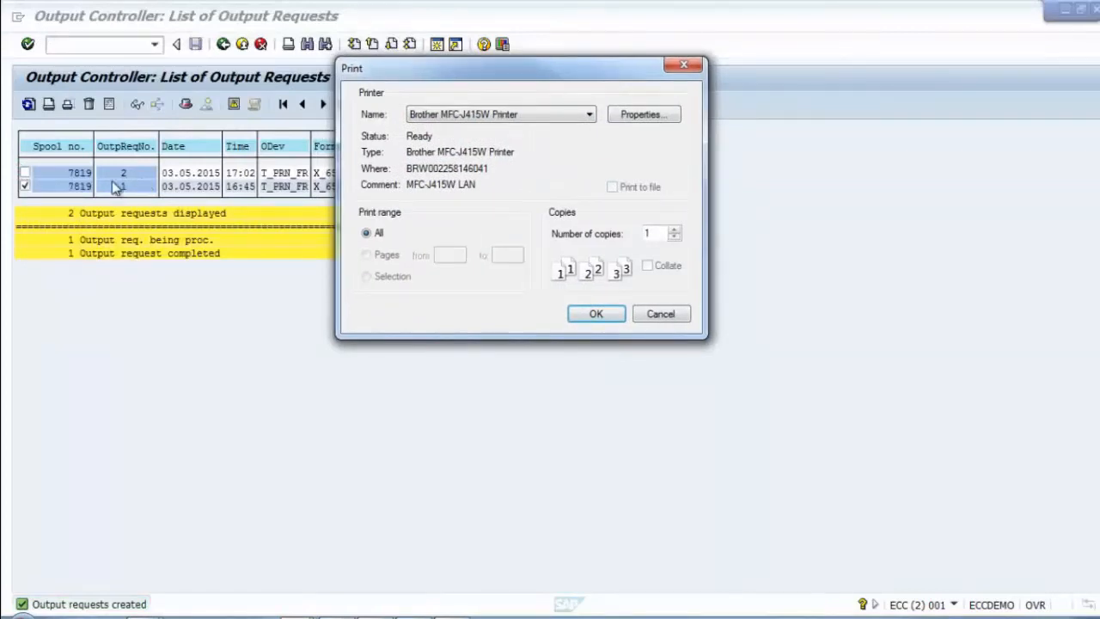
click(499, 119)
click(481, 155)
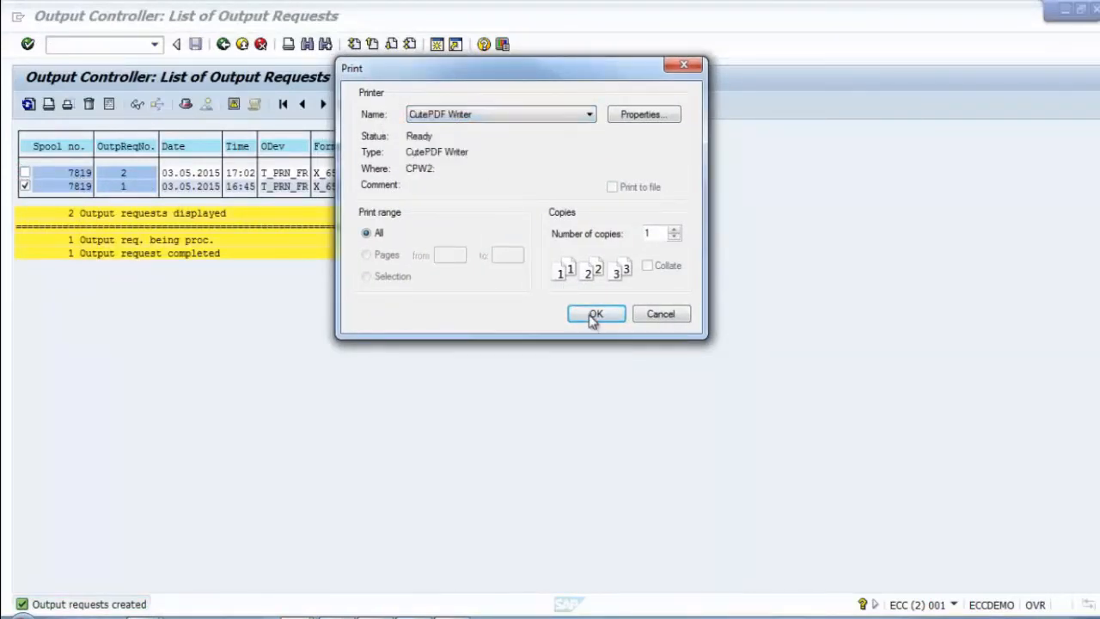
click(593, 315)
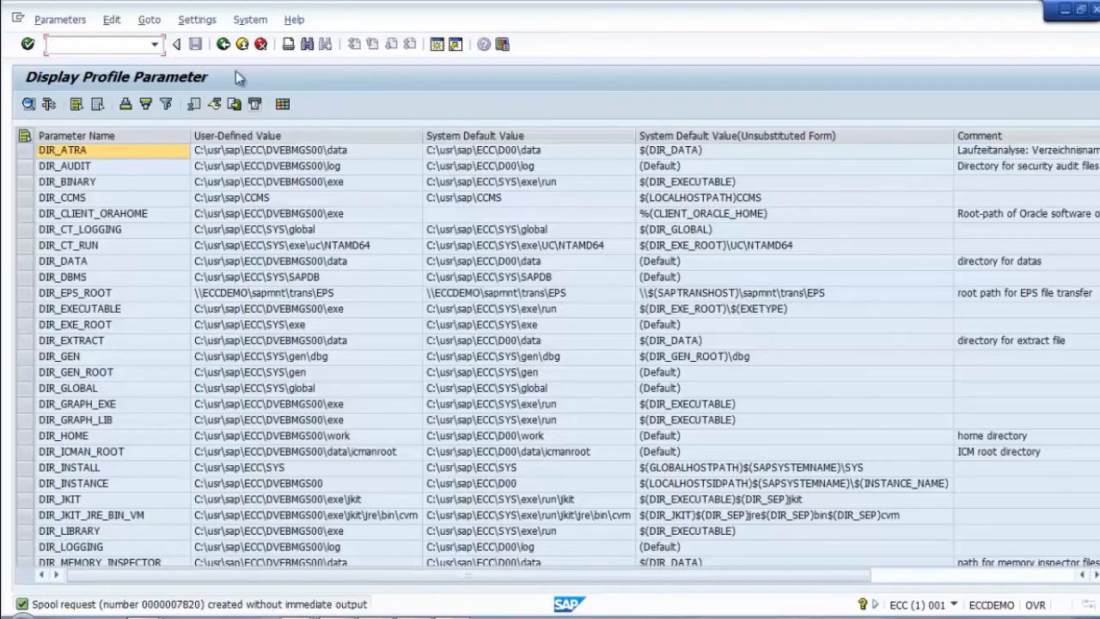
Step: Reopen the own spool request list, deselect spool 7819, and review spool 7820's output requests
click(249, 19)
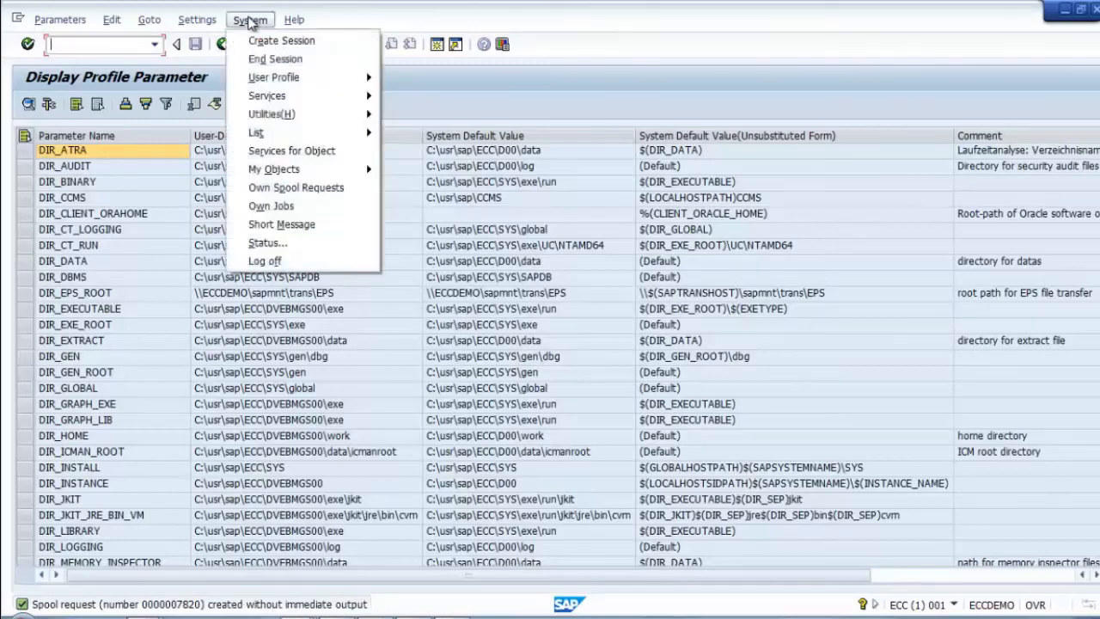
click(290, 185)
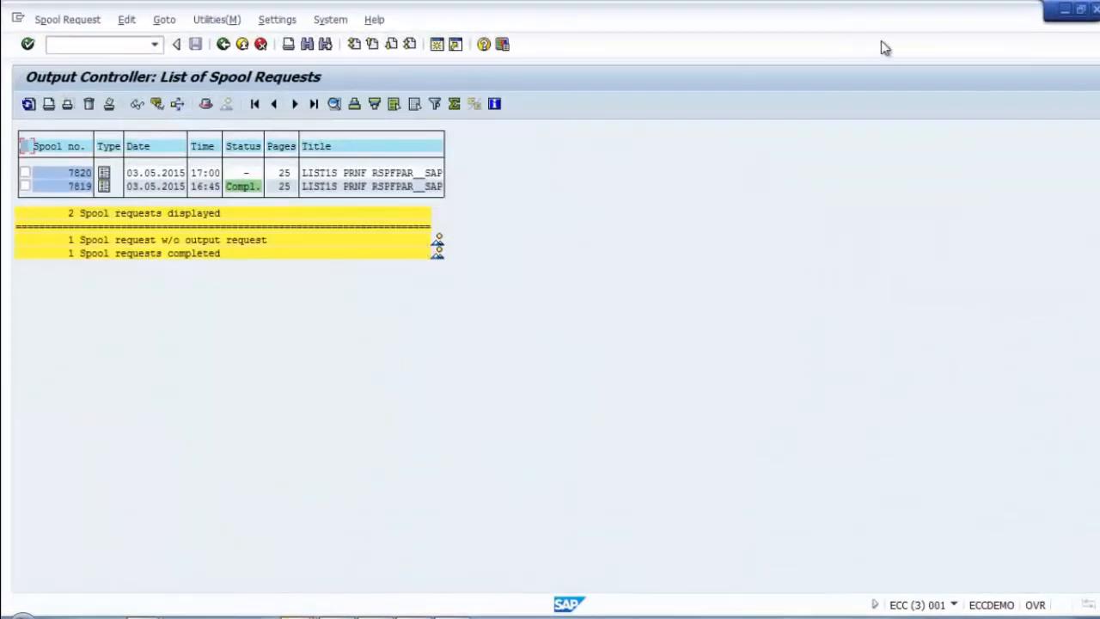
click(1085, 9)
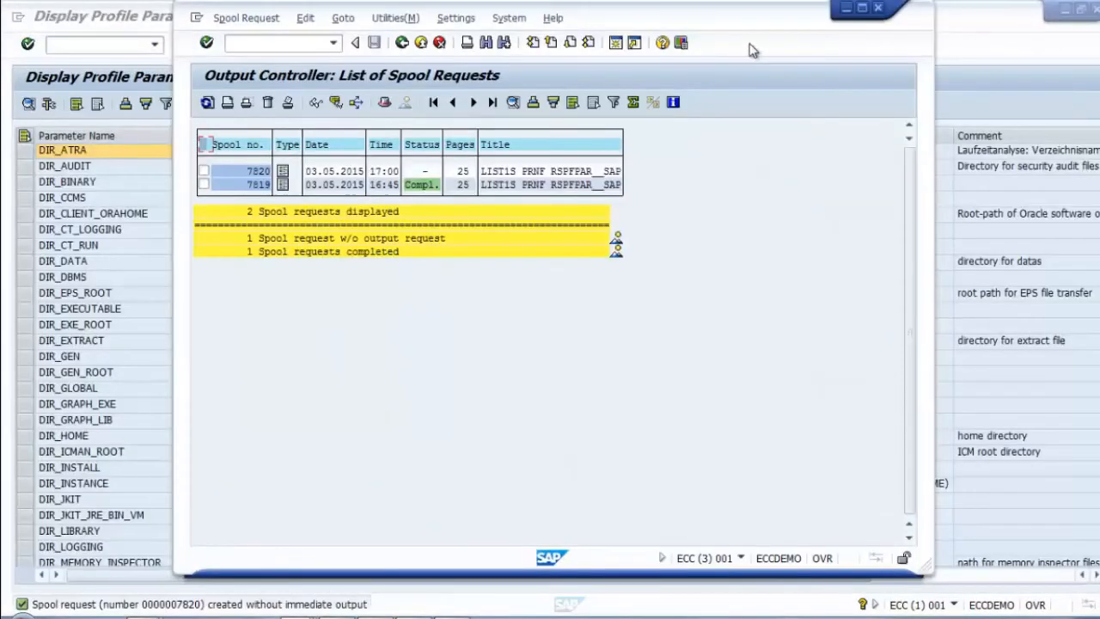
click(878, 9)
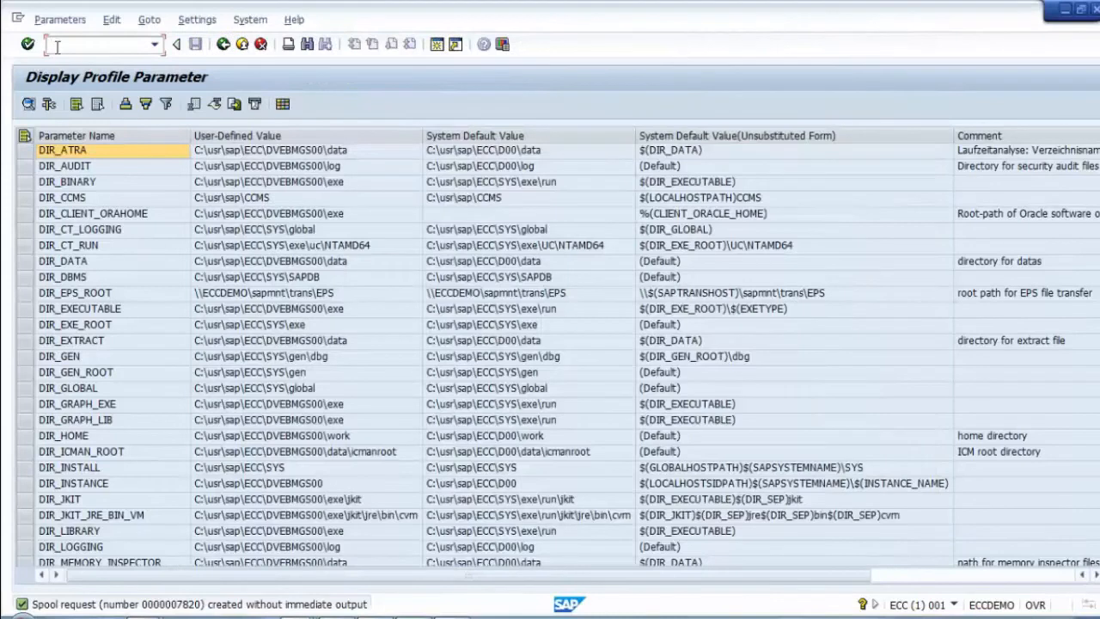
text(/nsp)
text(ad)
key(Return)
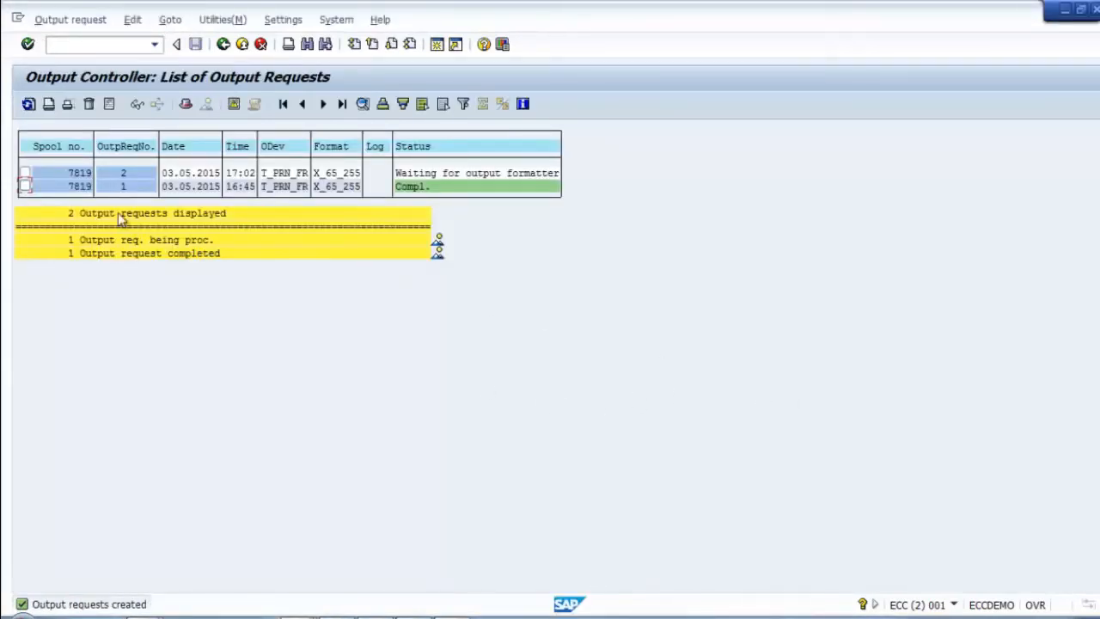
click(223, 45)
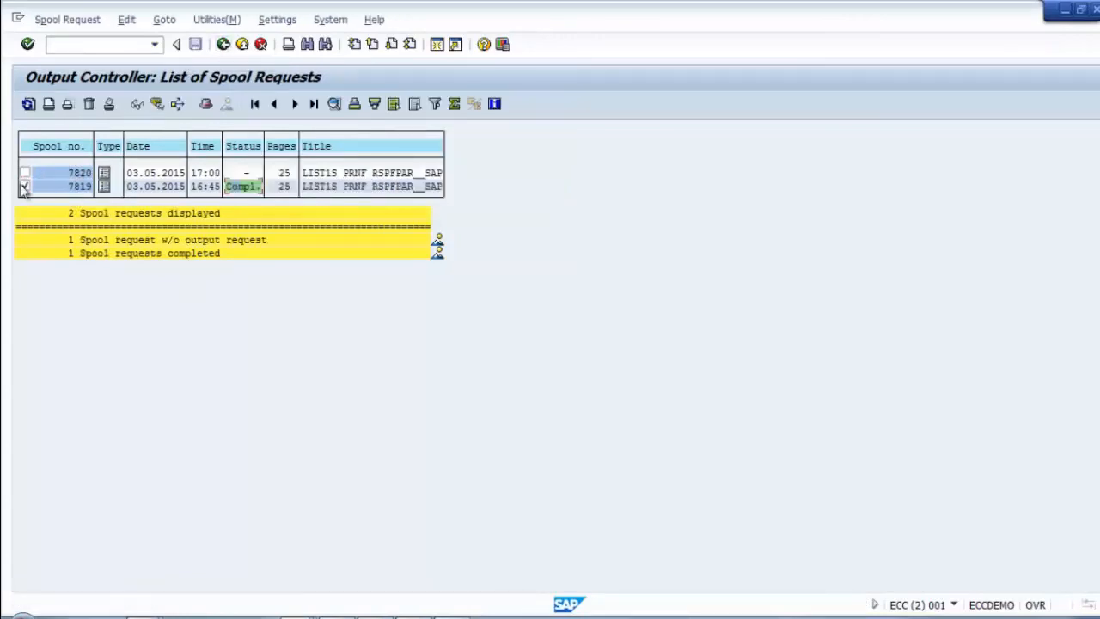
click(25, 185)
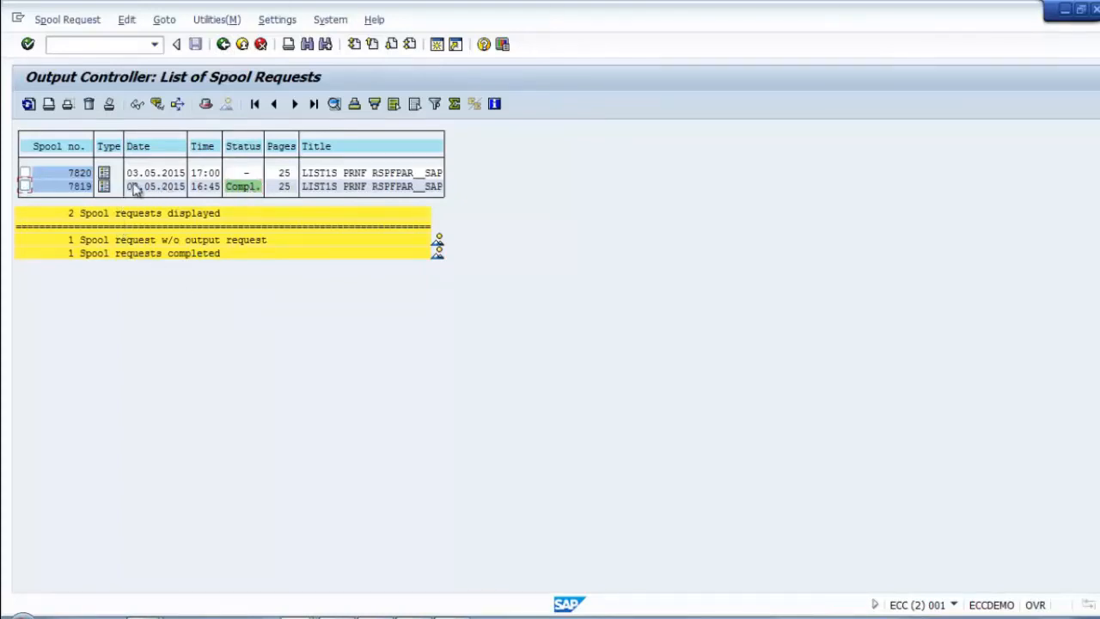
click(48, 169)
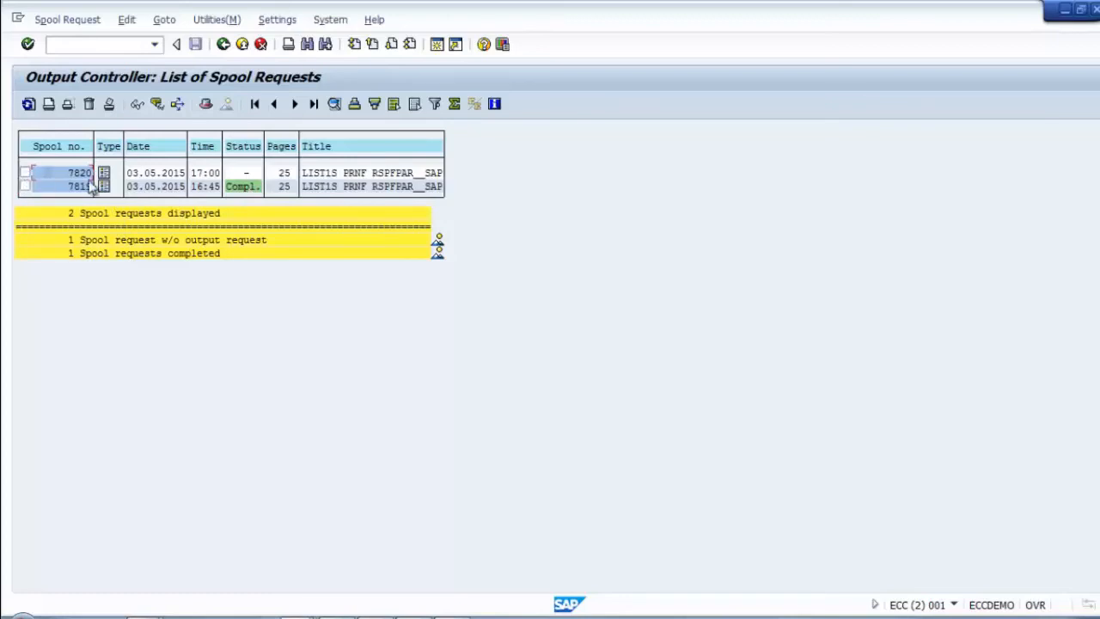
click(245, 173)
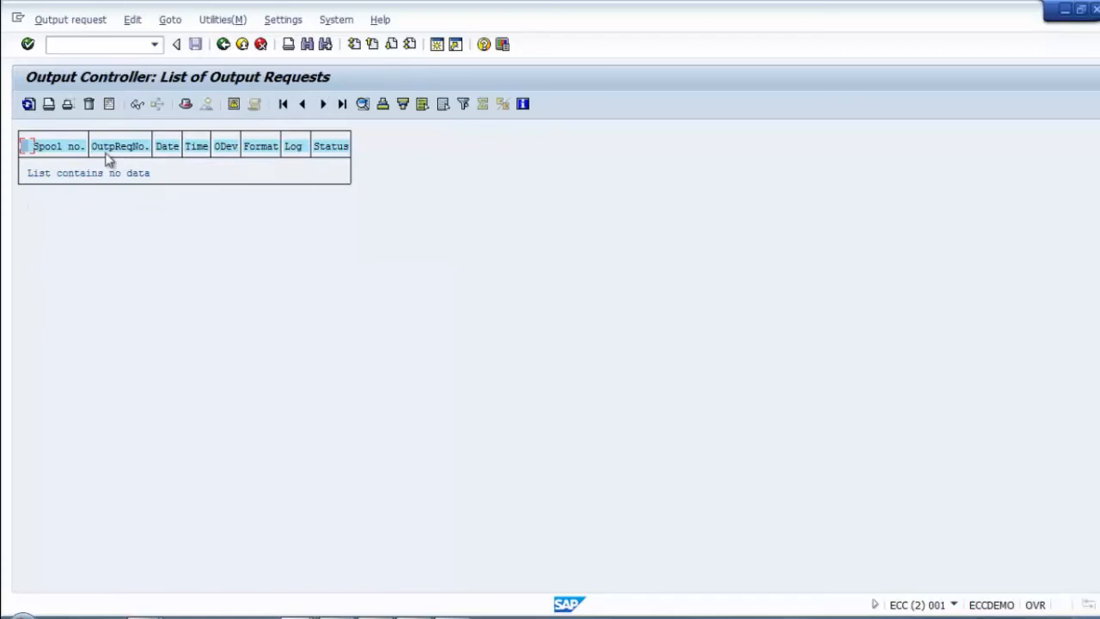
click(223, 43)
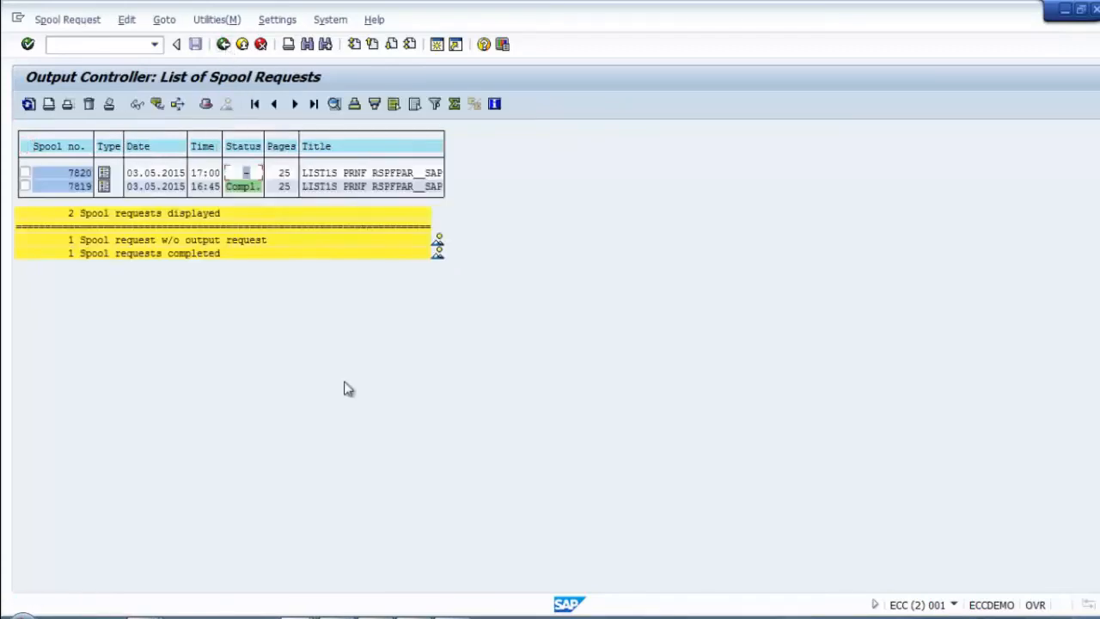
Step: Print spool 7820 directly with CutePDF Writer as the printer
click(26, 173)
click(49, 104)
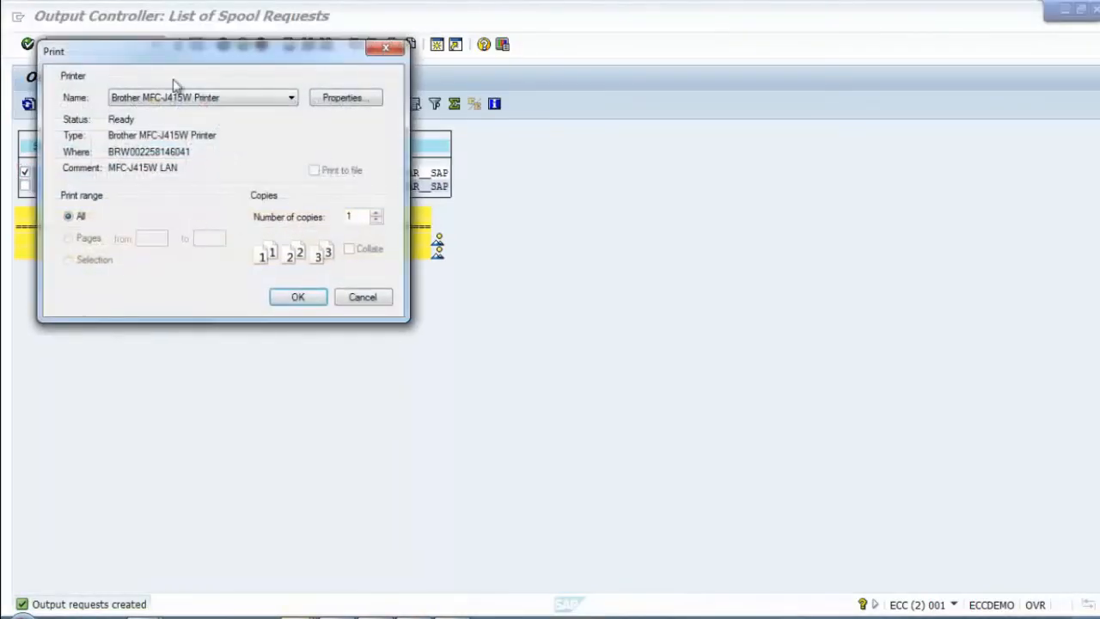
drag(221, 57, 598, 82)
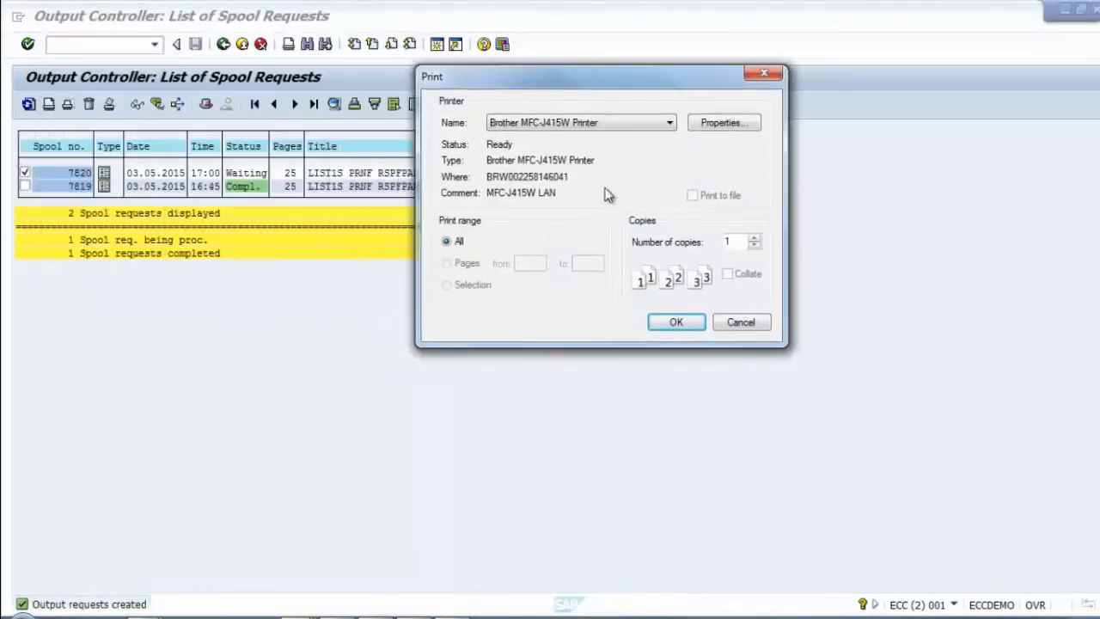
click(617, 128)
click(587, 162)
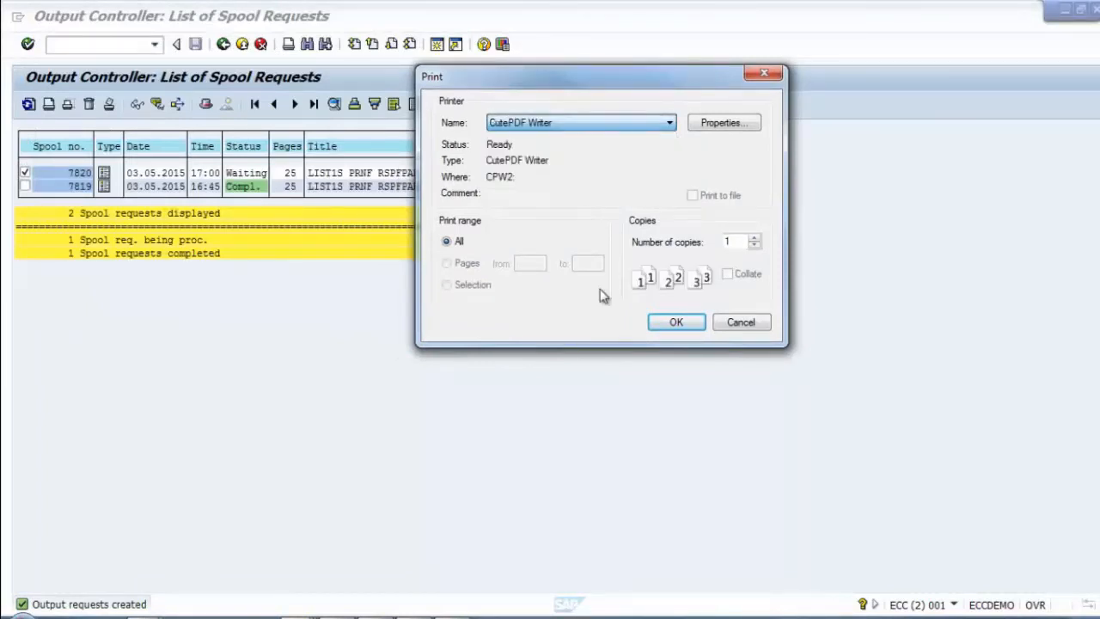
click(664, 327)
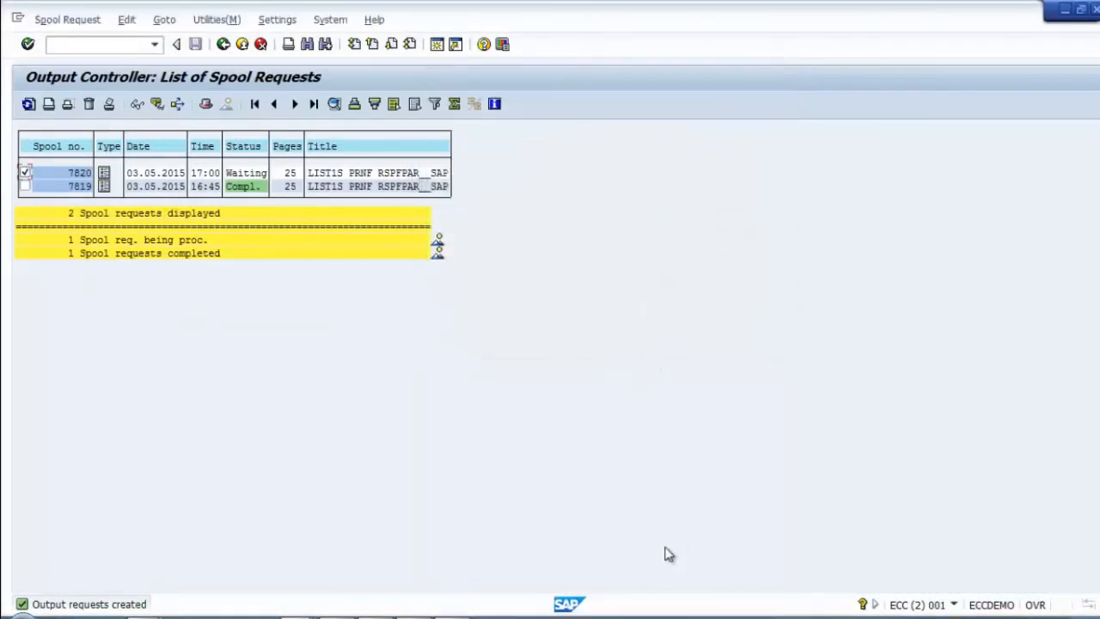
Step: Refresh spool statuses, save the generated PDF to the desktop, and go back to Easy Access
click(25, 173)
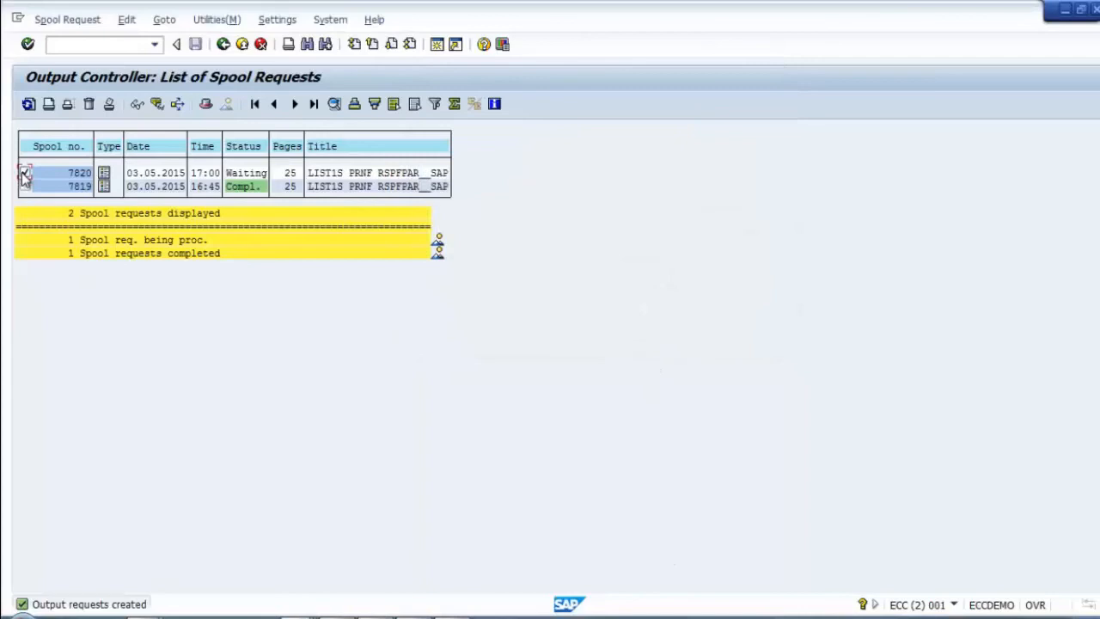
click(28, 104)
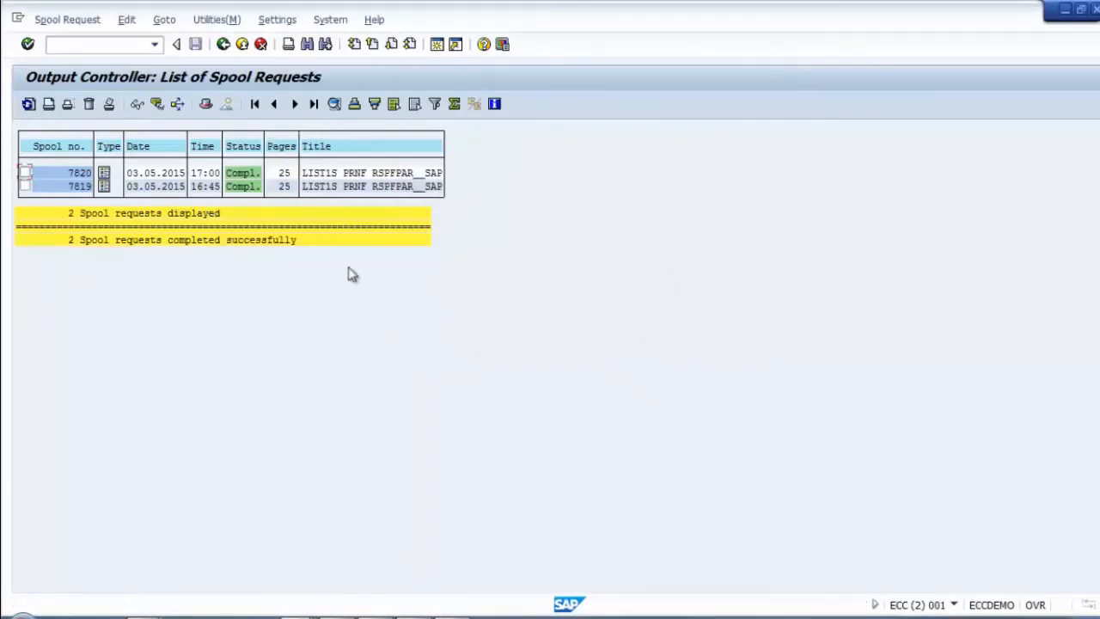
click(79, 174)
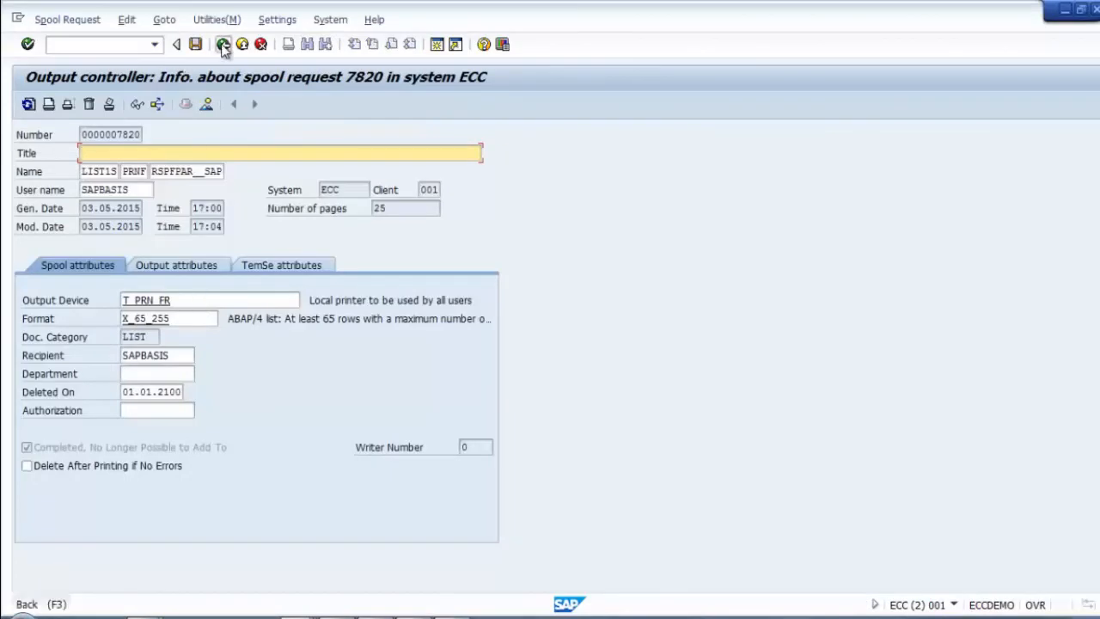
click(222, 44)
click(242, 175)
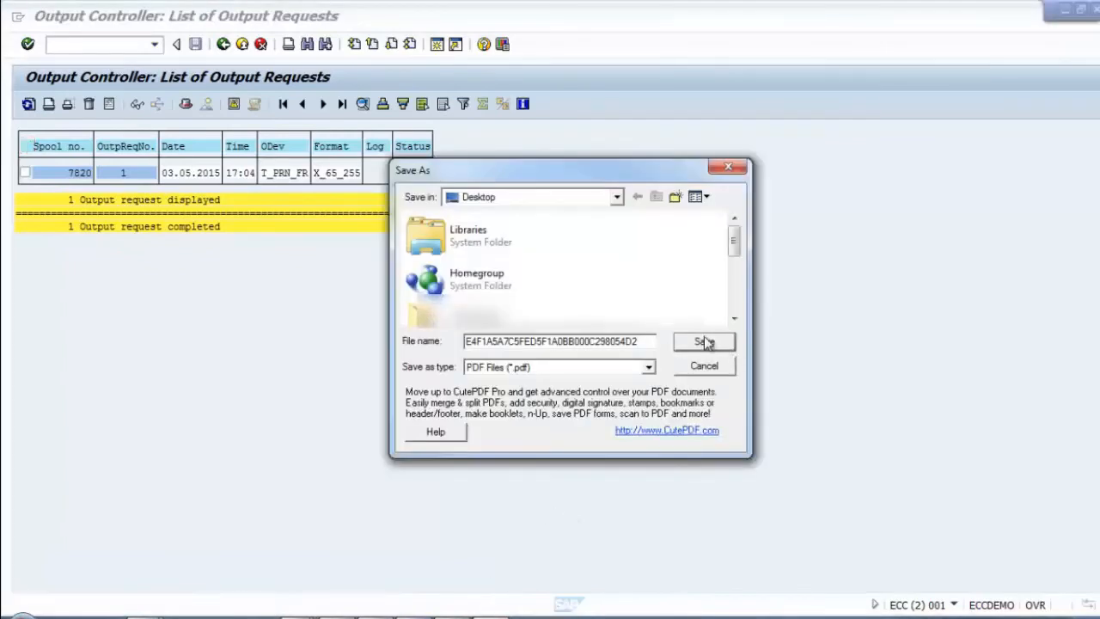
click(709, 343)
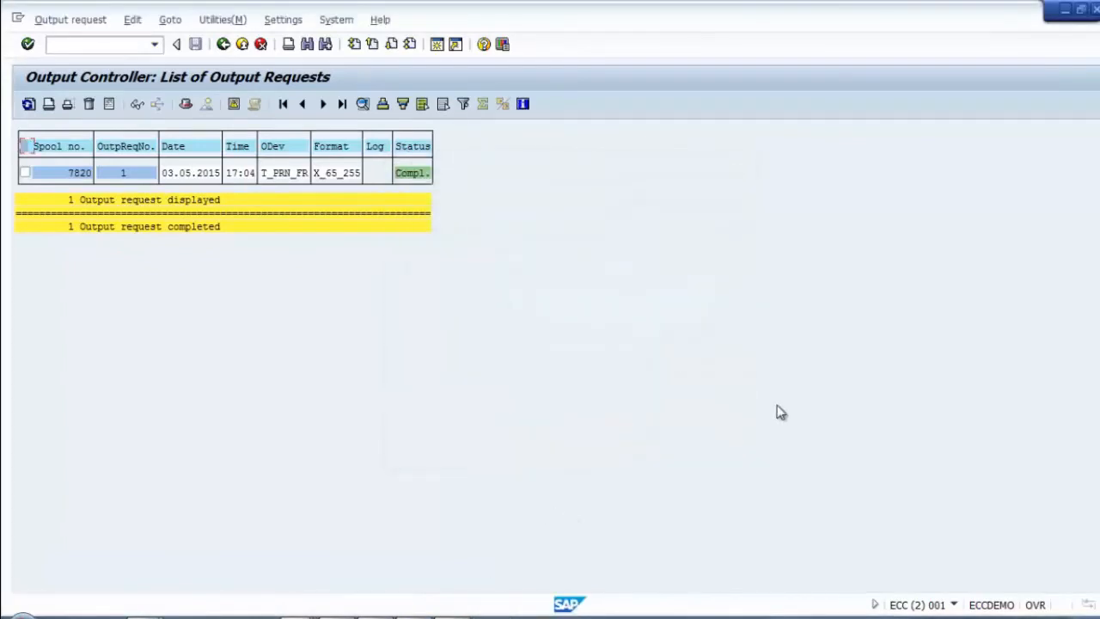
click(223, 45)
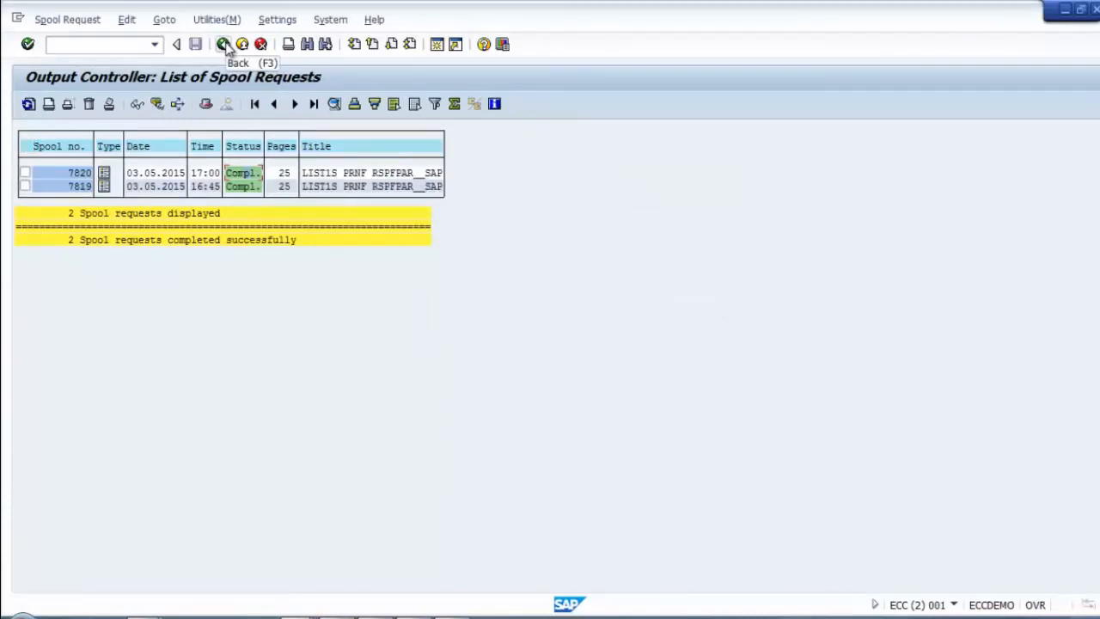
click(224, 44)
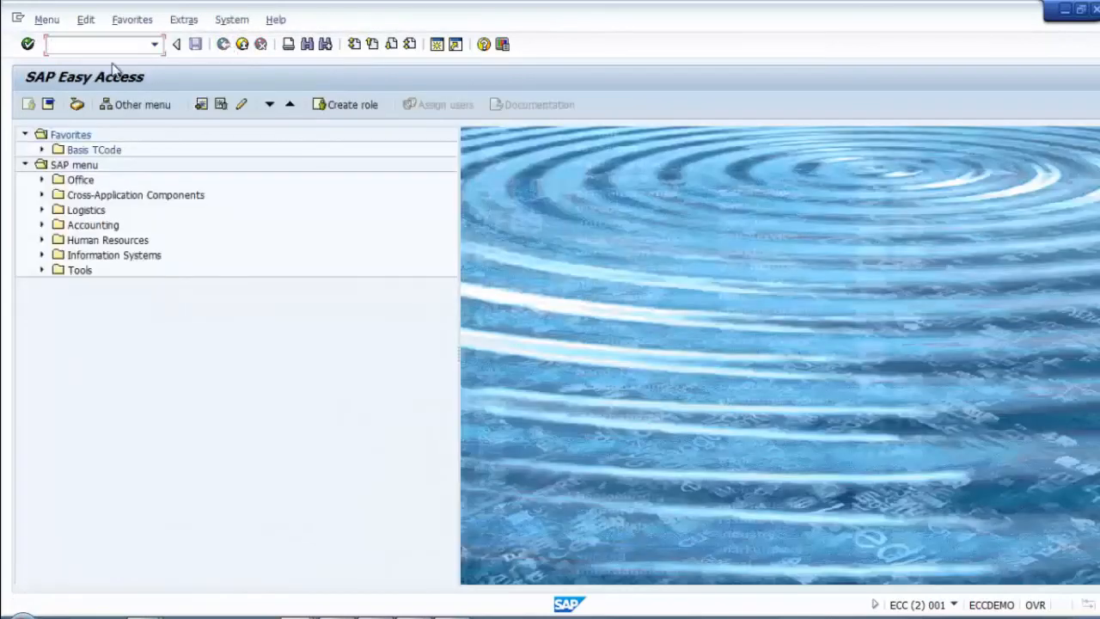
Step: Rerun the most recent transaction, view the user profile defaults, then switch to the Remote Desktop session
click(156, 45)
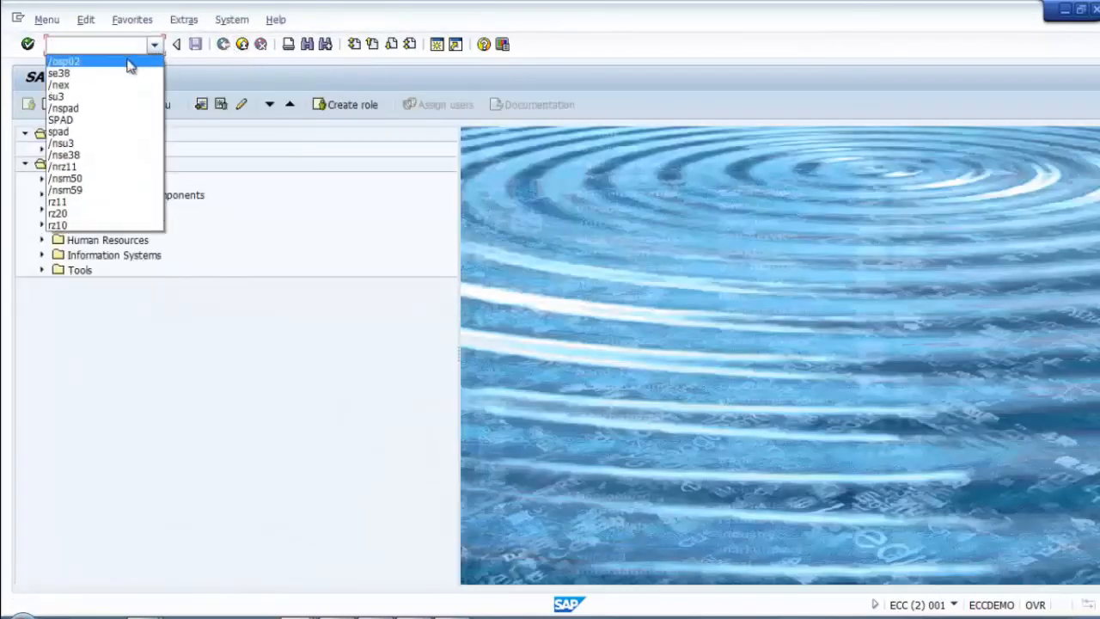
click(121, 62)
key(Return)
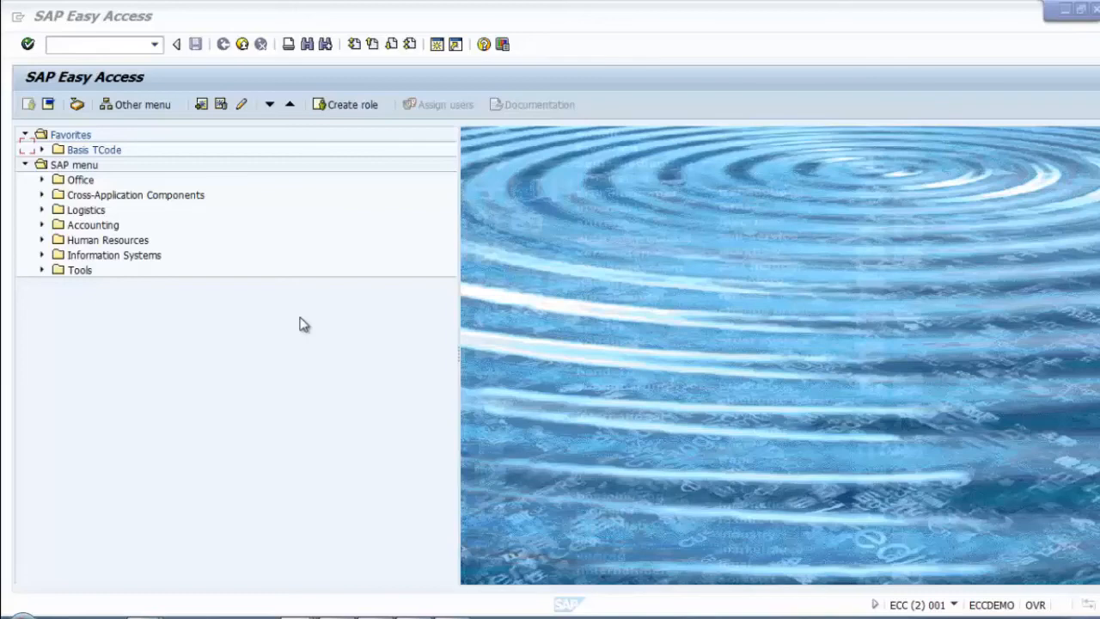
click(114, 43)
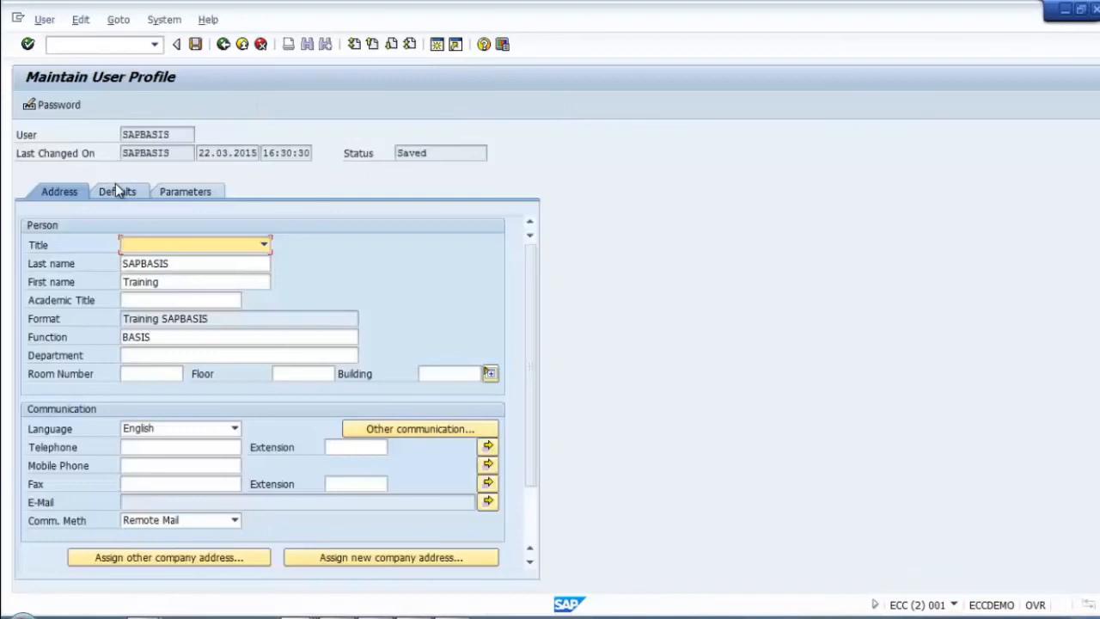
click(115, 190)
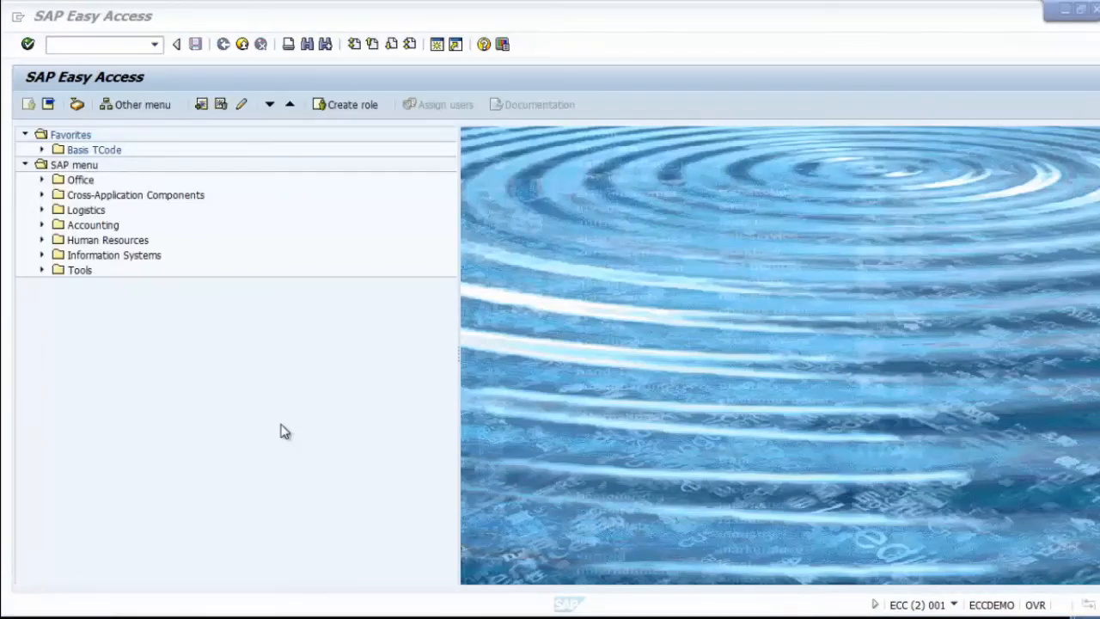
click(397, 617)
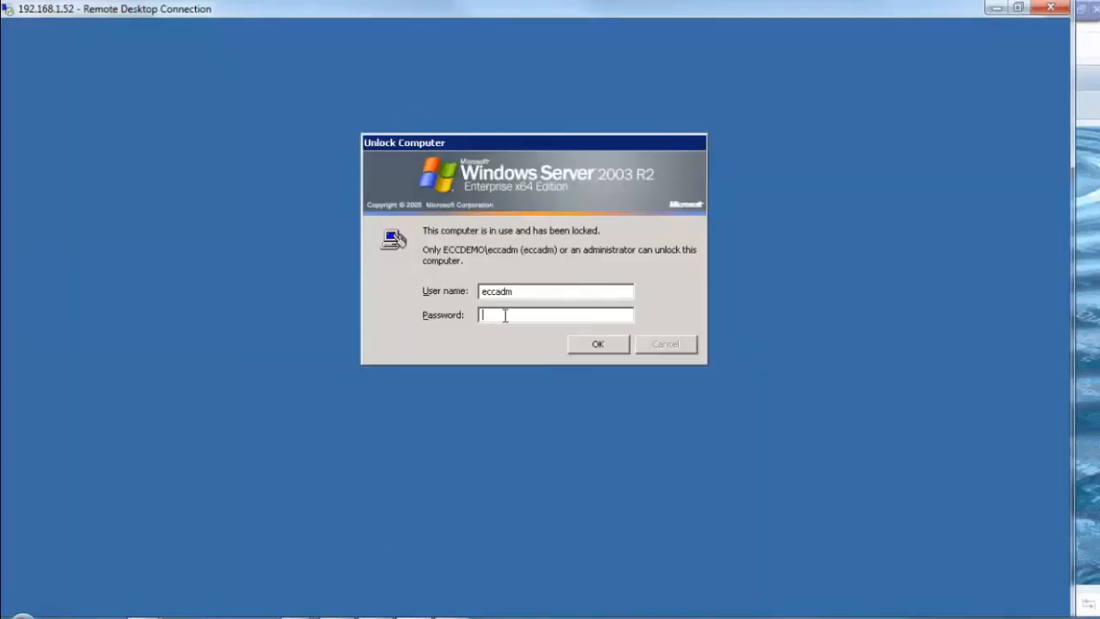
Step: Unlock the Remote Desktop server session by entering the account password
text(••••••)
key(BackSpace)
key(BackSpace)
key(BackSpace)
key(BackSpace)
key(BackSpace)
key(BackSpace)
text(•••••••••)
key(Return)
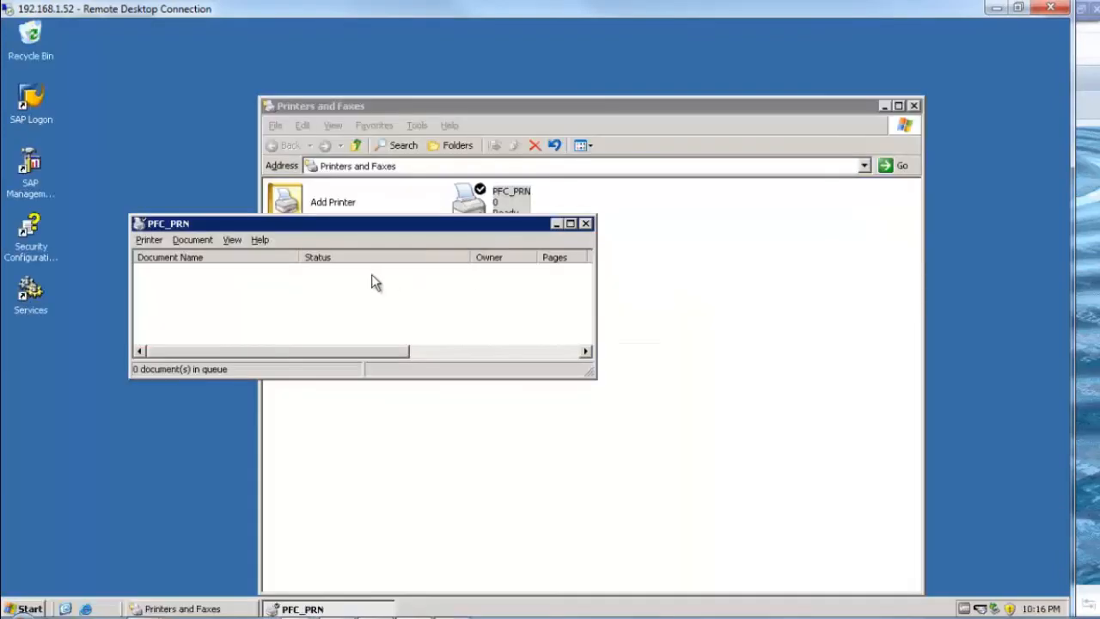
Step: Move the PFC_PRN queue aside, launch SAP Management Console, expand SAP Systems, and minimize it
drag(326, 229, 637, 312)
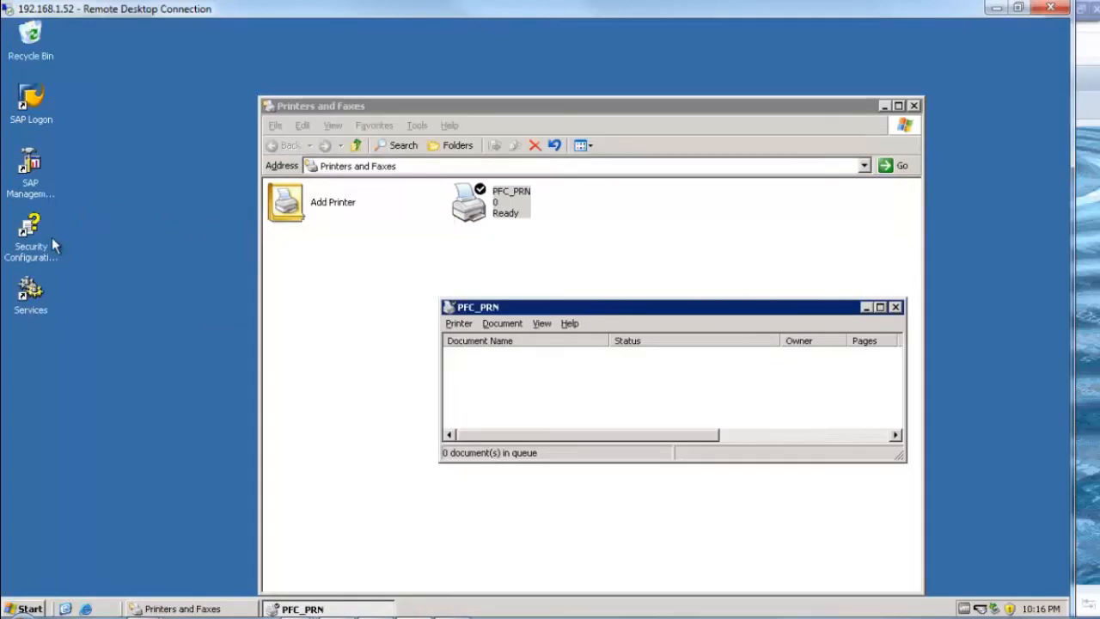
click(1029, 424)
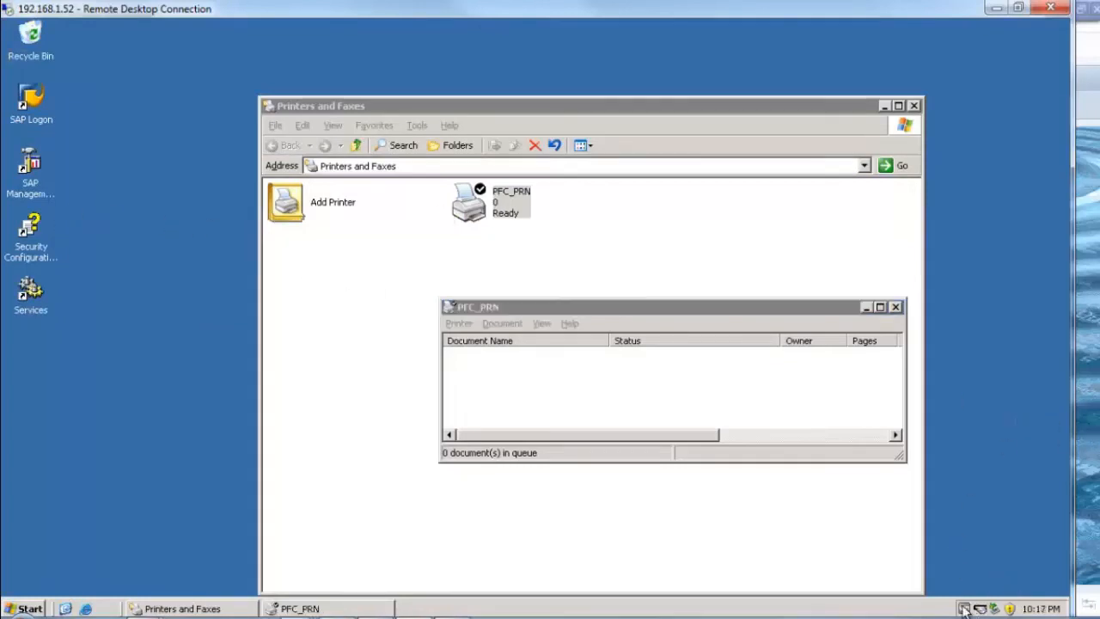
double_click(28, 172)
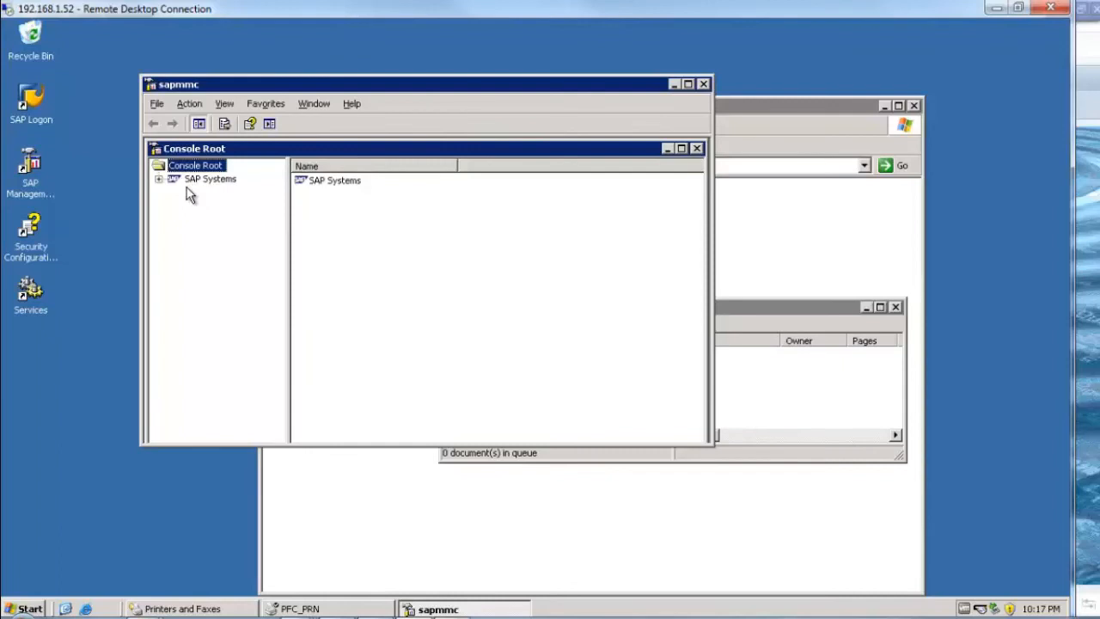
click(159, 179)
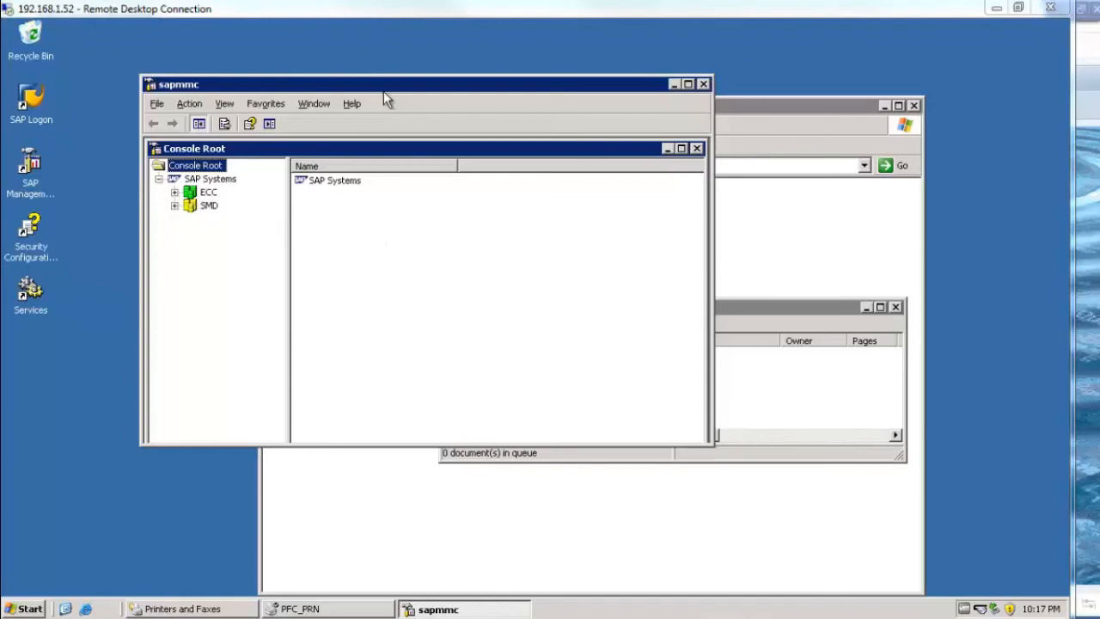
drag(346, 86, 299, 85)
click(627, 83)
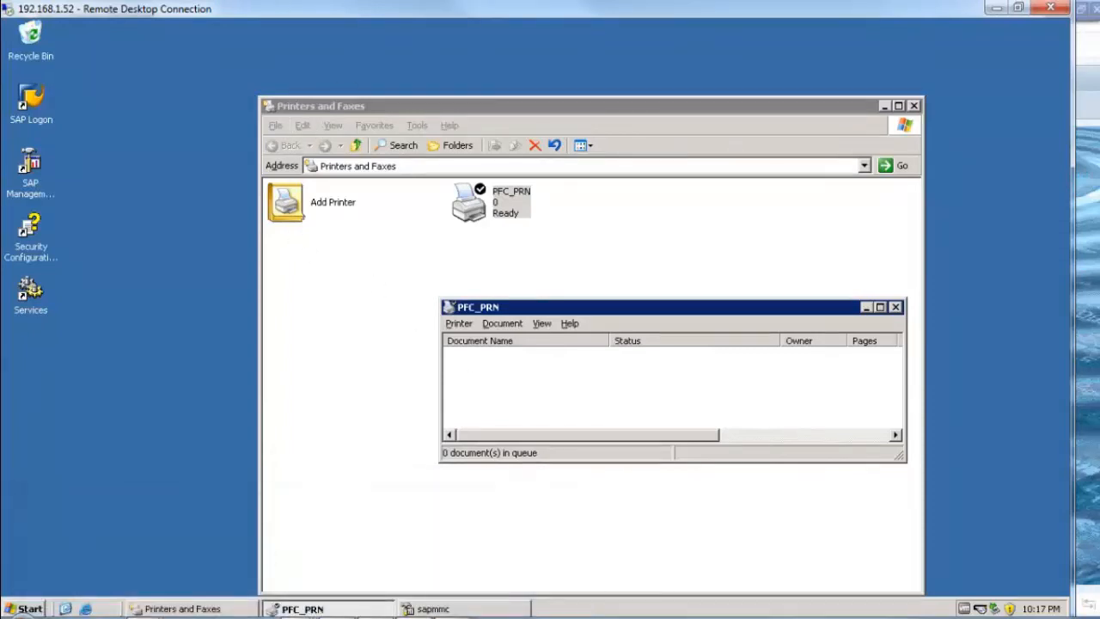
Step: Bring SAP Easy Access forward and run transaction SPAD
mouse_move(293, 612)
click(349, 587)
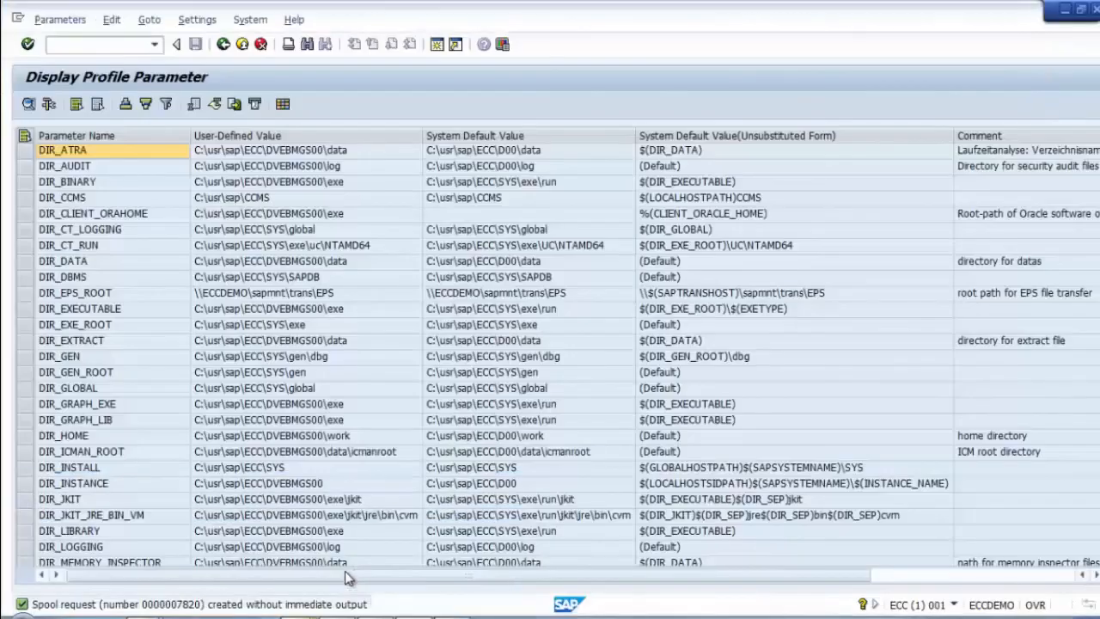
mouse_move(292, 612)
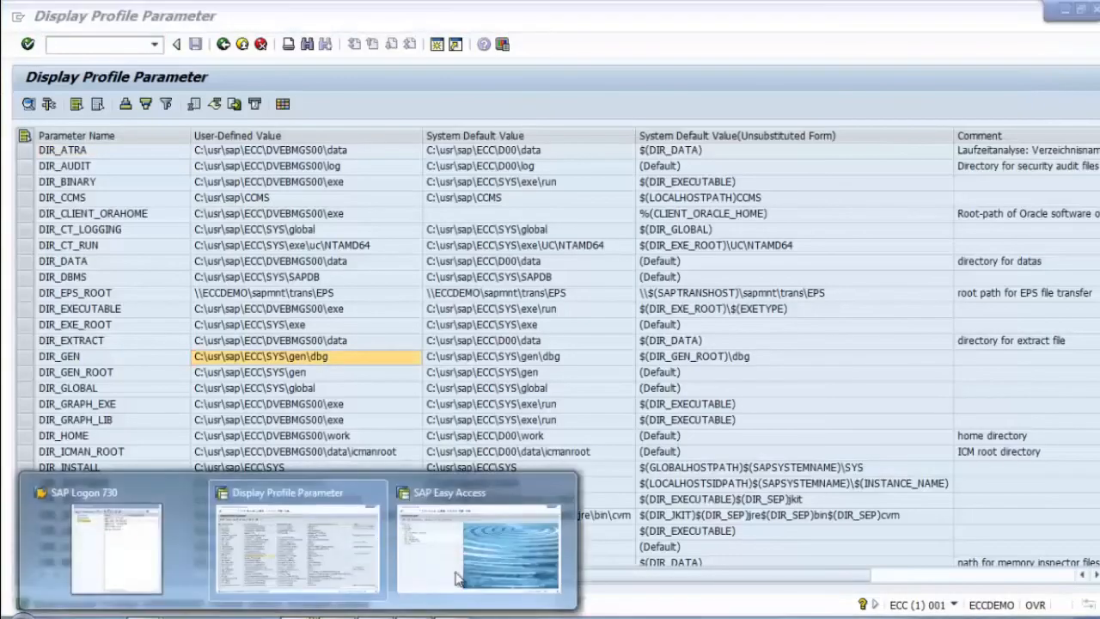
click(531, 555)
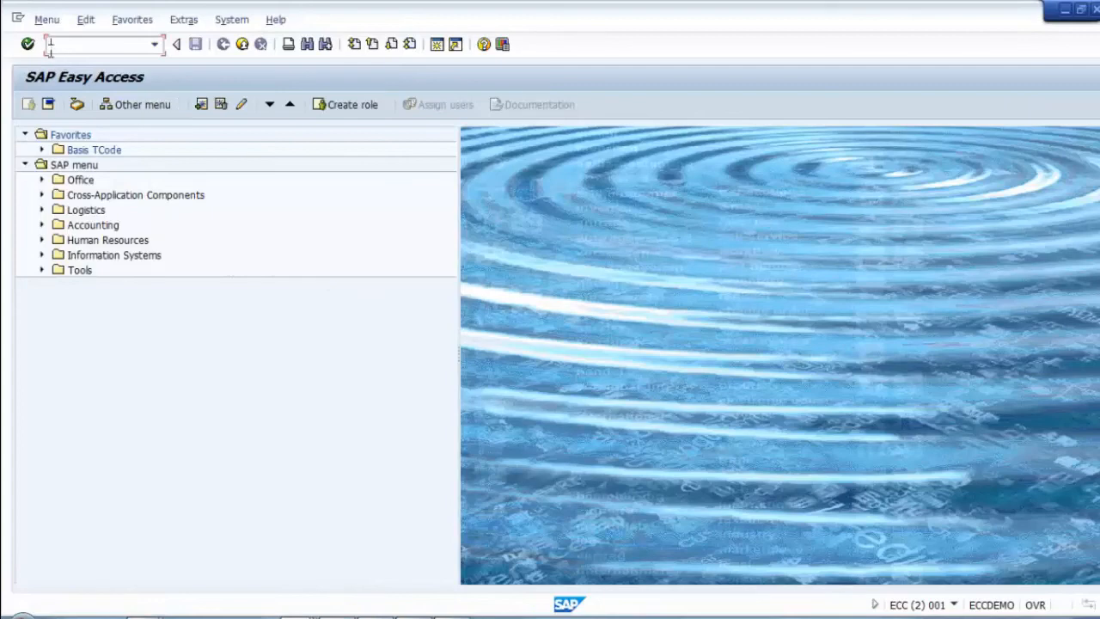
text(spad)
key(Return)
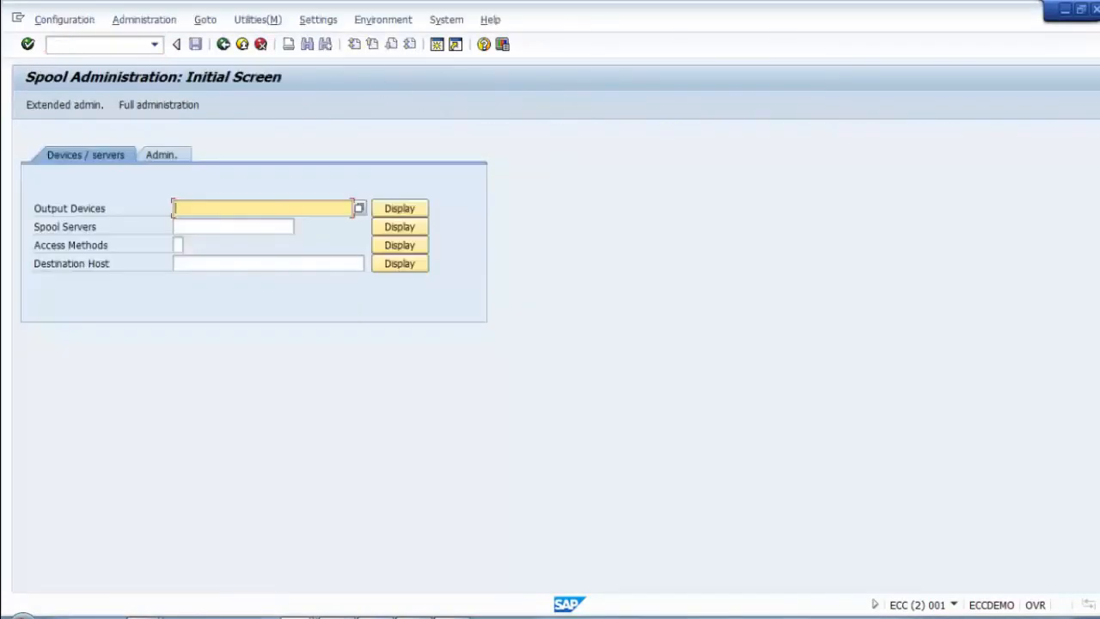
Step: List the existing output devices, switch to change mode, and create a new device
key(alt+Tab)
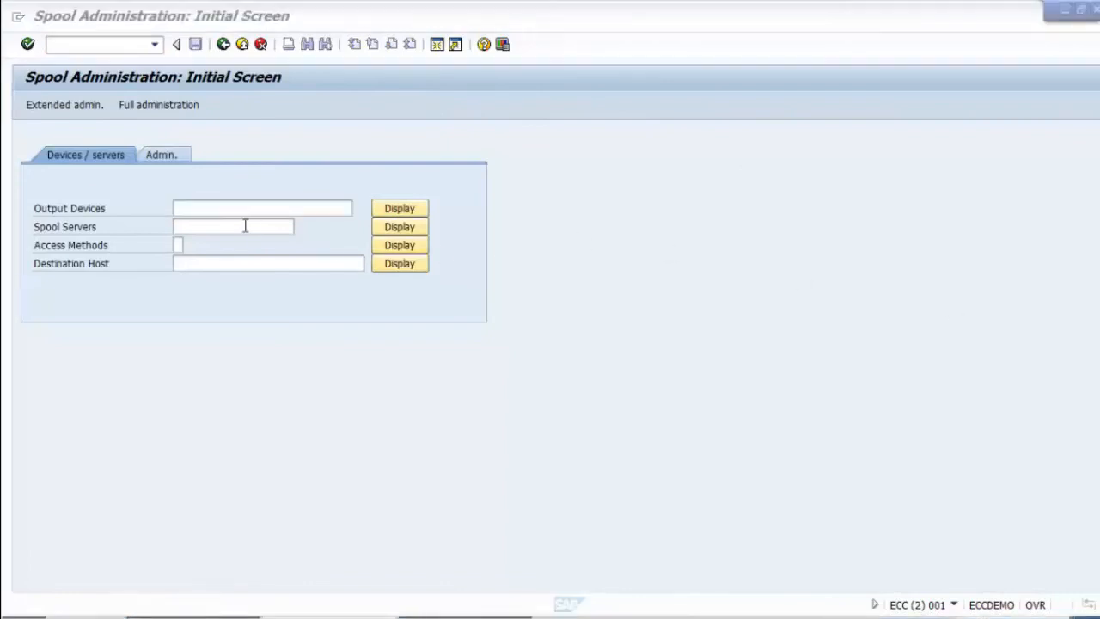
click(212, 207)
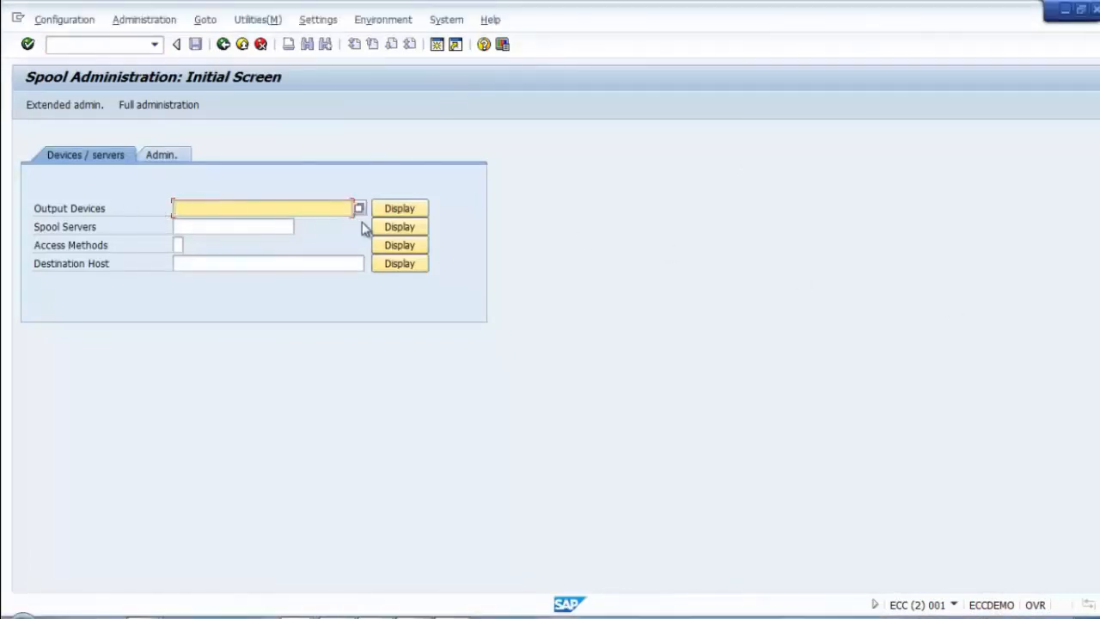
click(398, 211)
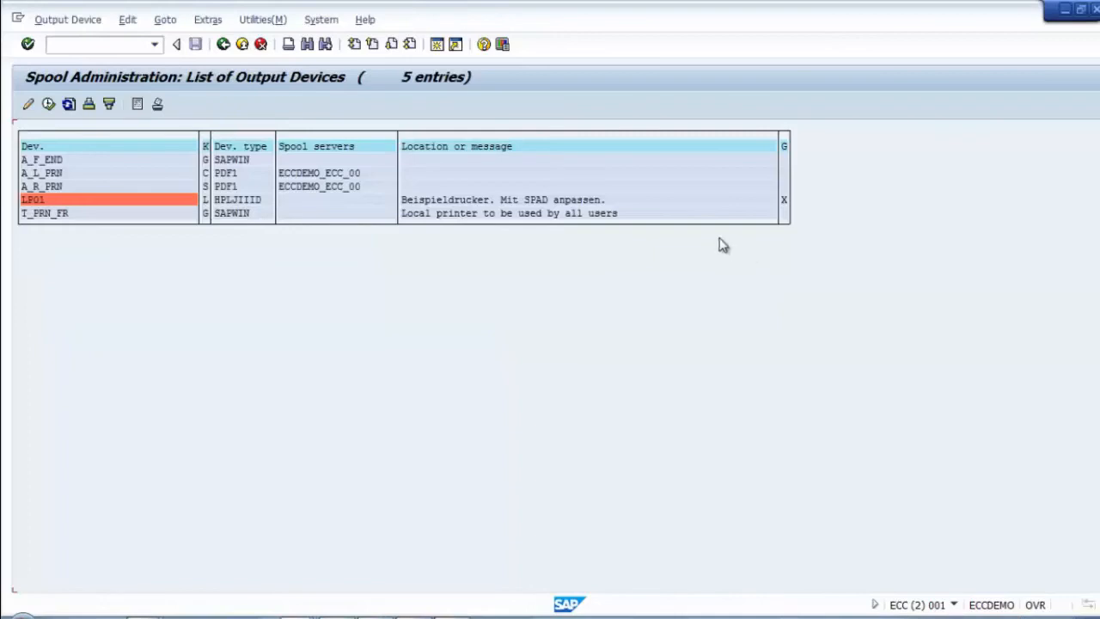
click(26, 104)
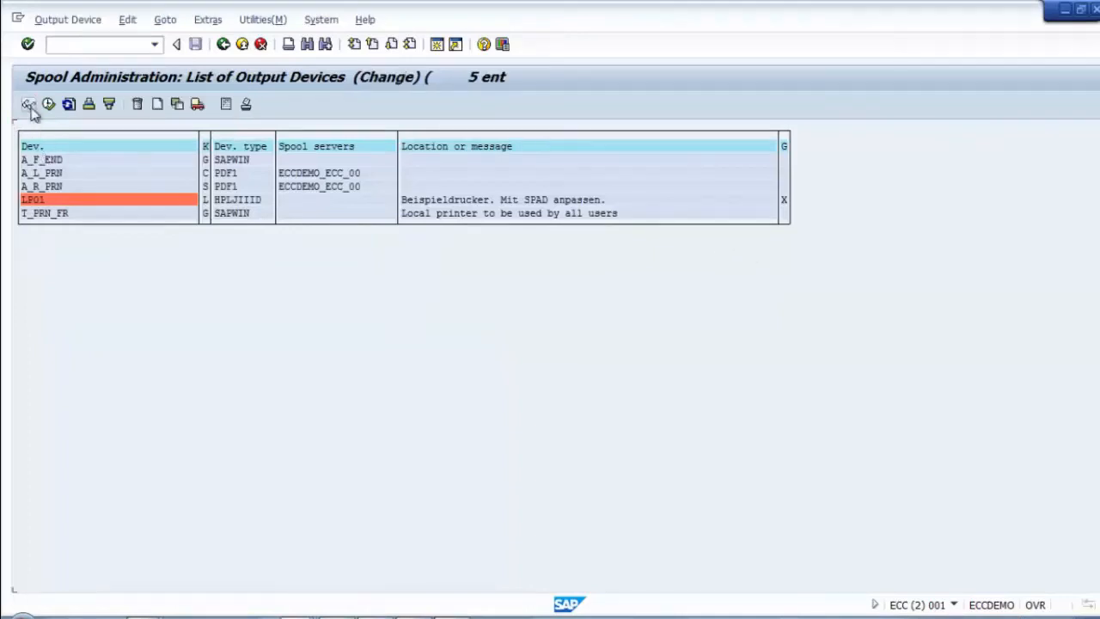
click(159, 112)
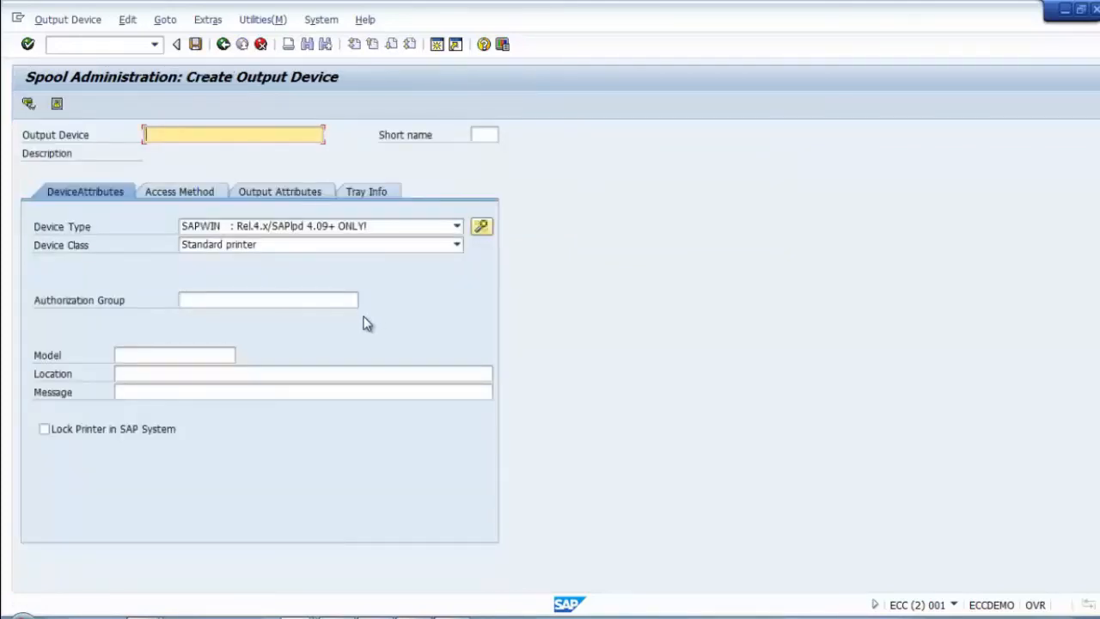
Step: Name the new output device T_PRN_LO with short name PRN1
text(T)
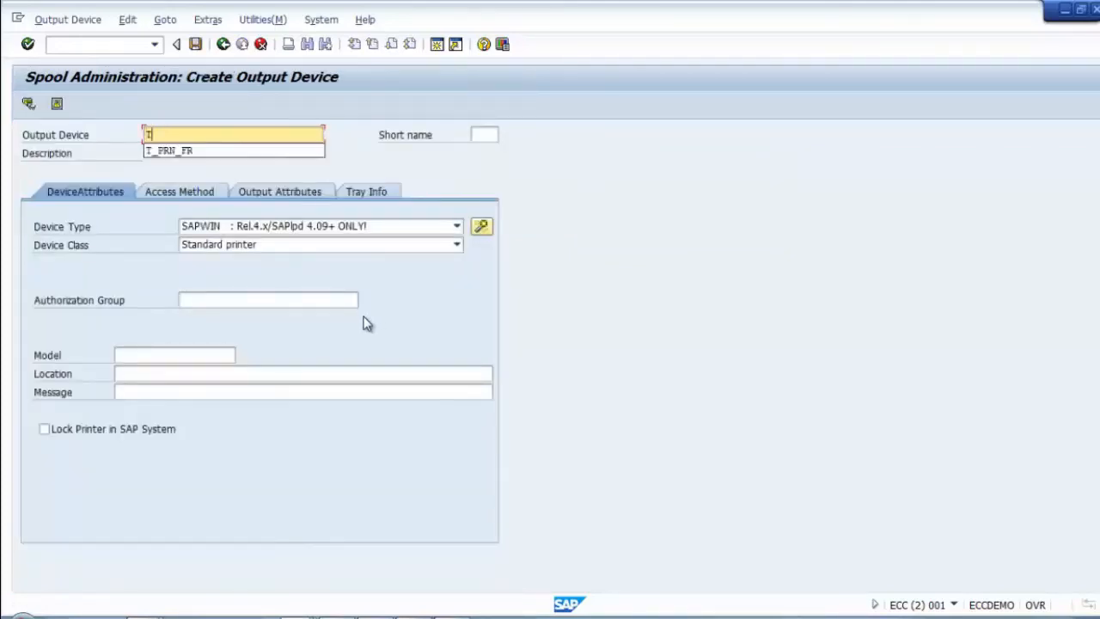
text(_PRN_LO)
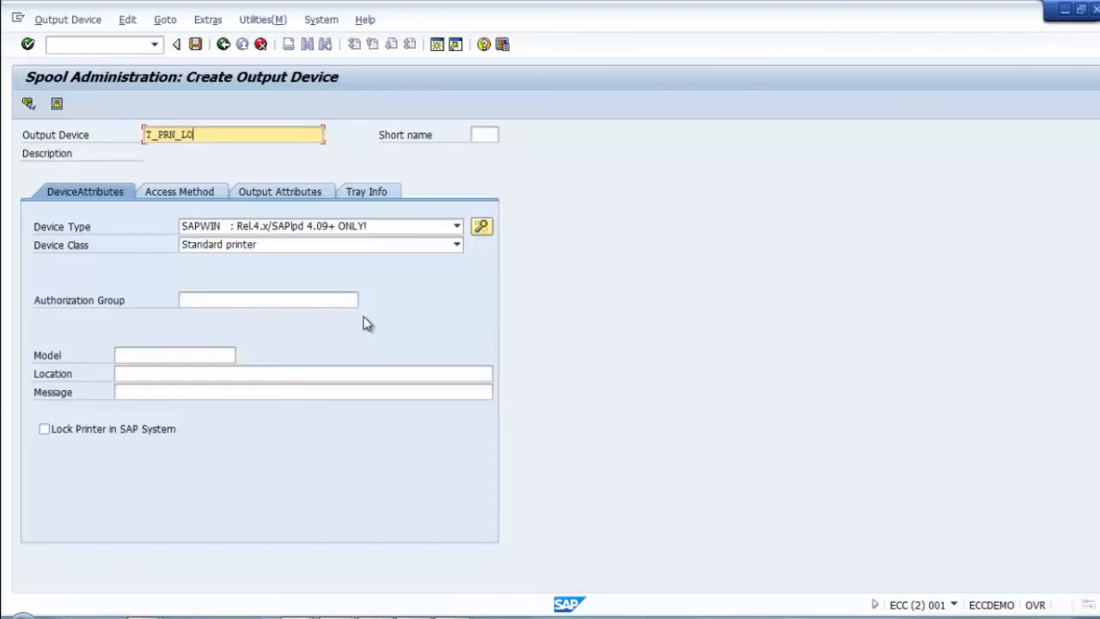
click(493, 138)
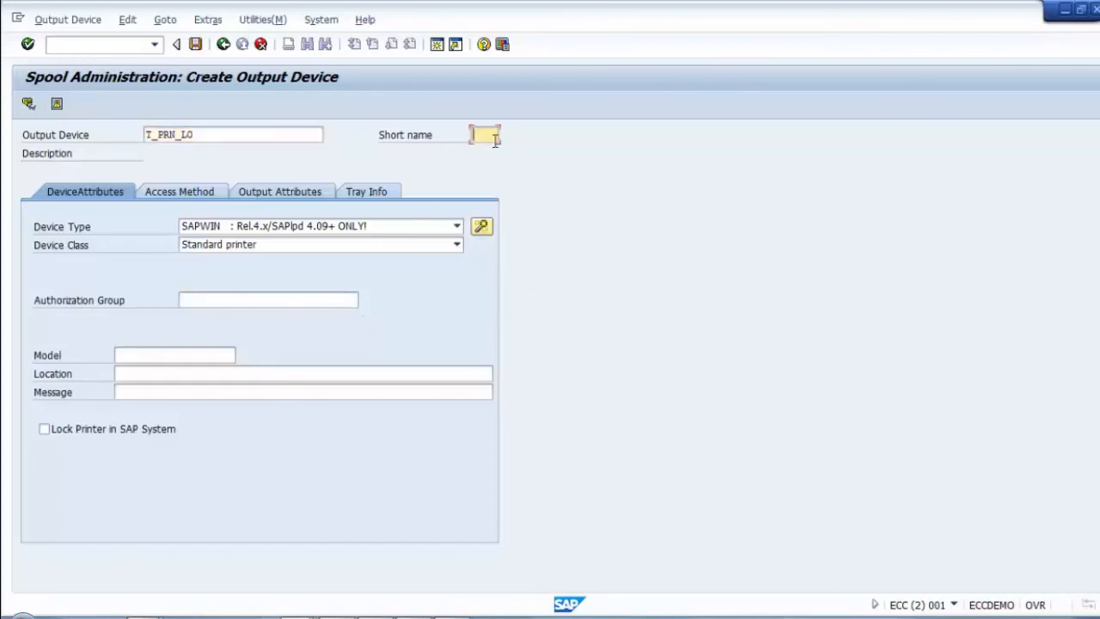
text(PRN1)
Step: Set the device type to PDF1 from the device type list
click(424, 230)
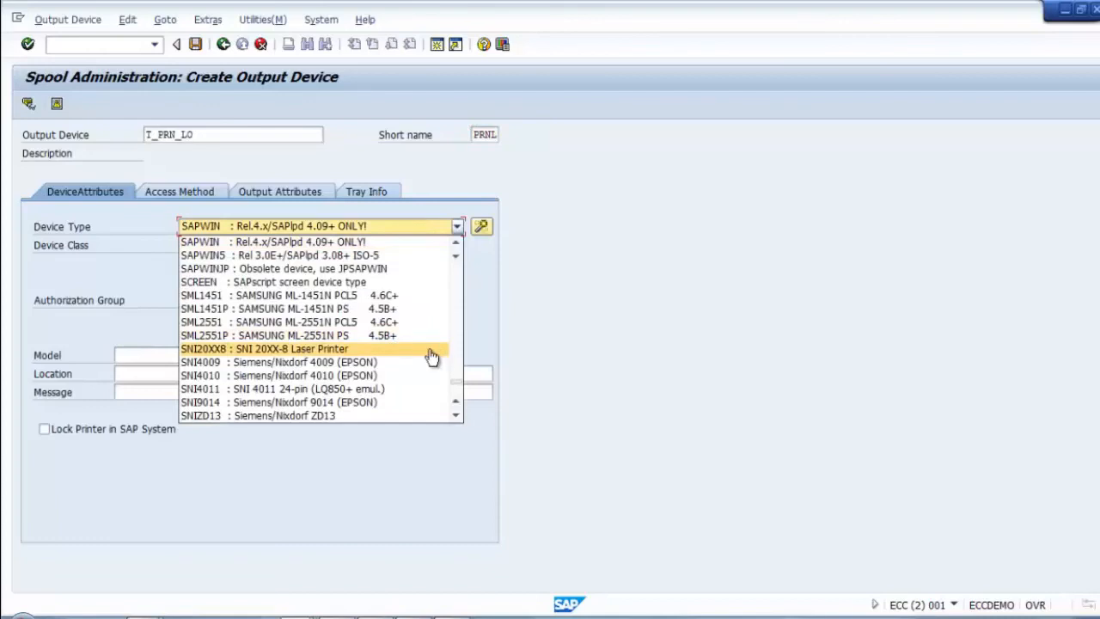
scroll(428, 349, down, 1)
scroll(429, 349, down, 1)
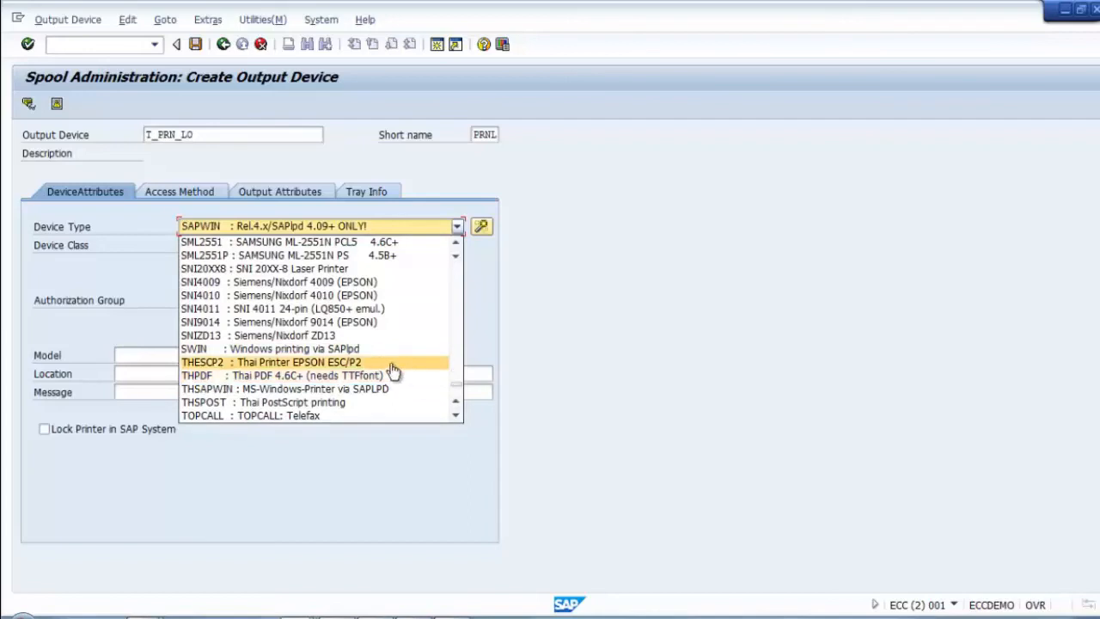
scroll(393, 325, up, 4)
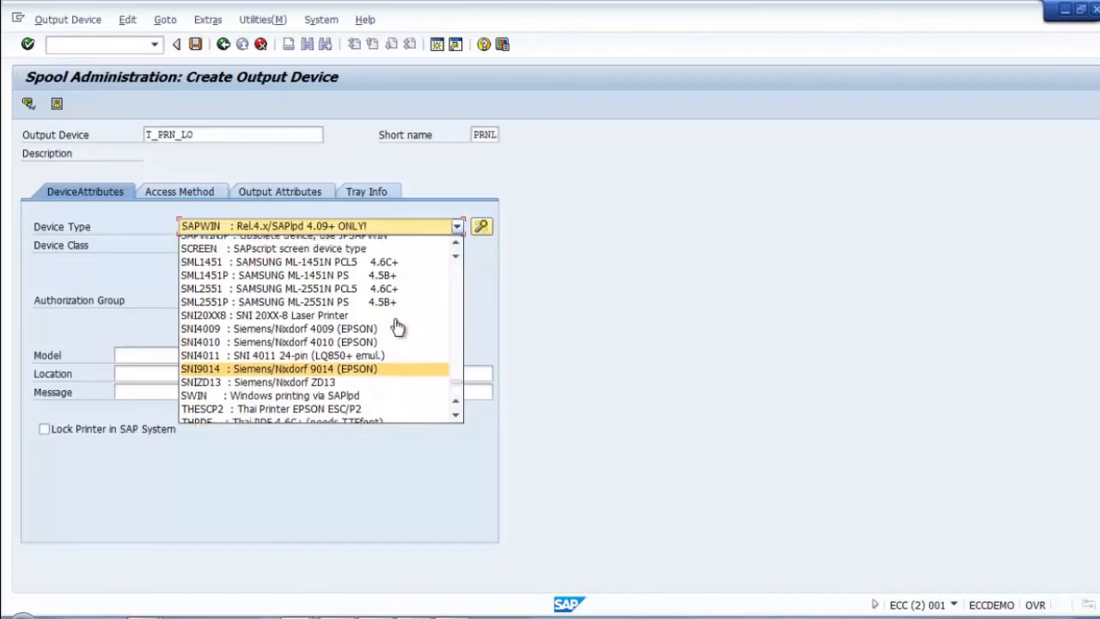
scroll(395, 327, up, 4)
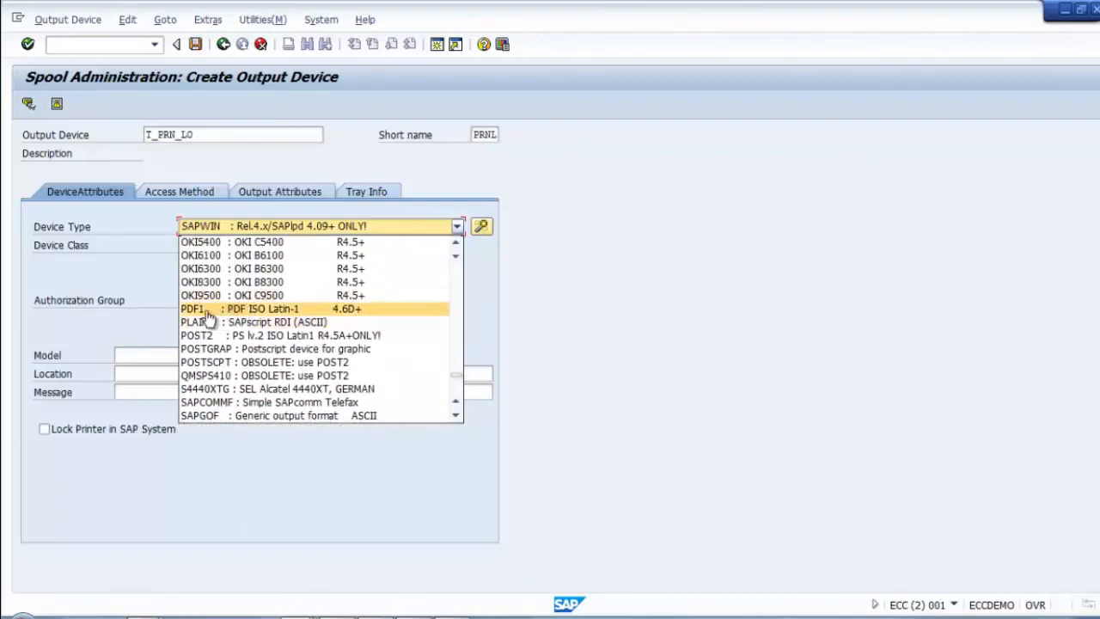
click(270, 309)
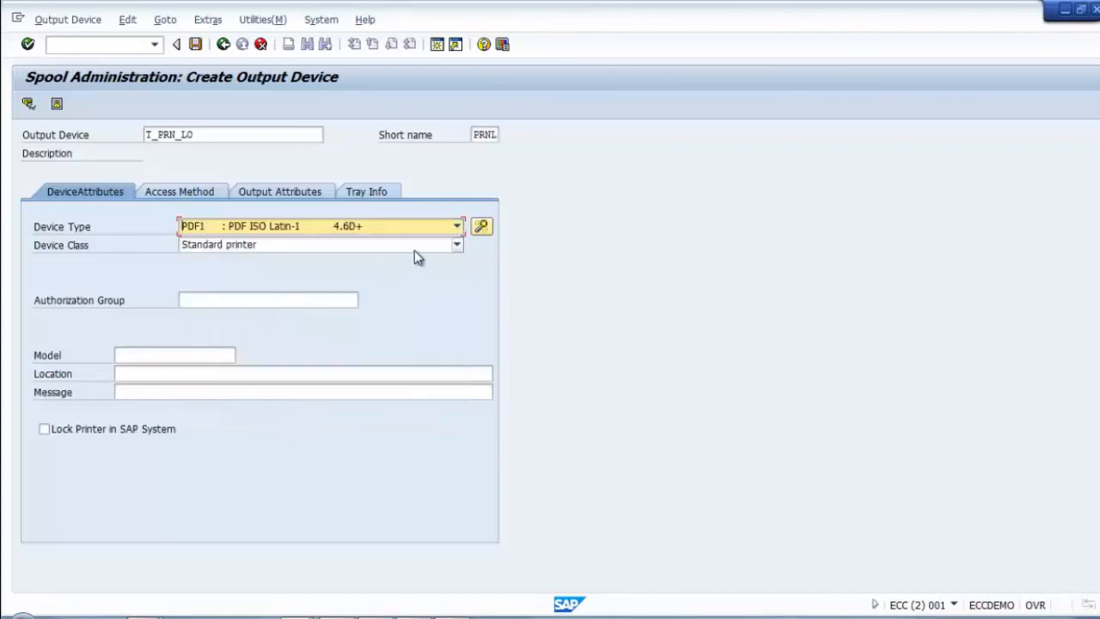
click(183, 196)
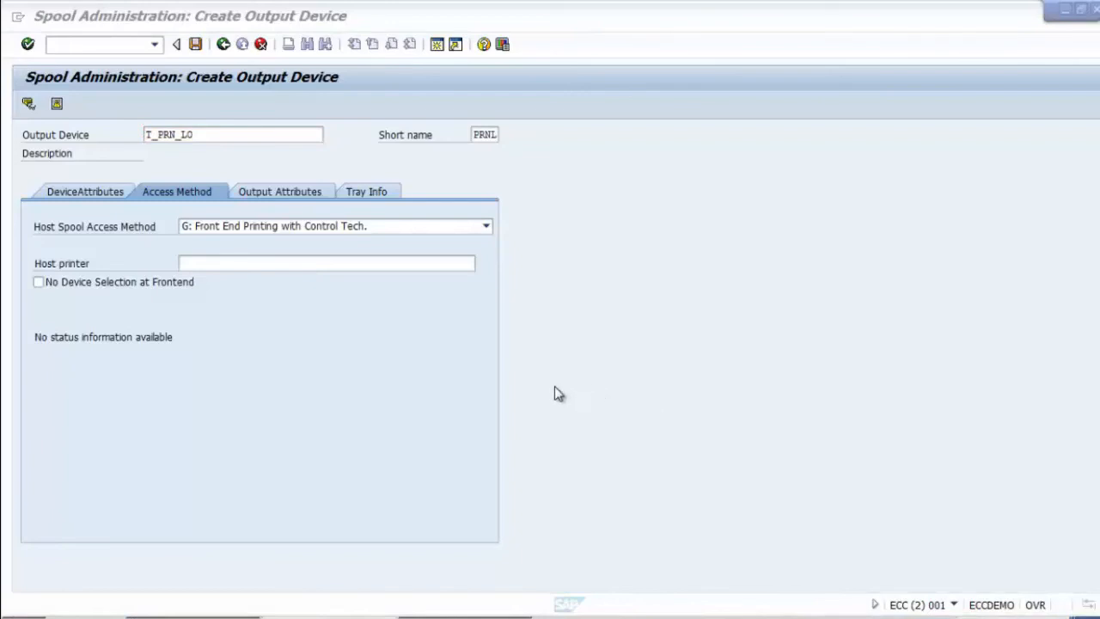
Step: Choose 'C: Direct operating system call' from the Host Spool Access Method list for T_PRN_LO
click(428, 229)
key(alt+Tab)
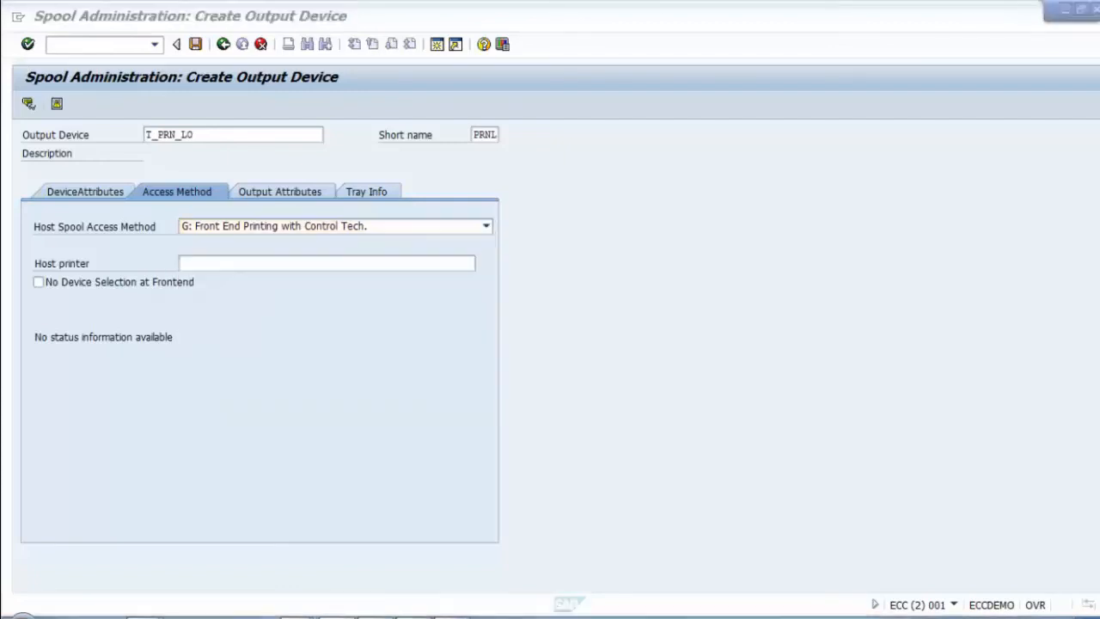
click(452, 237)
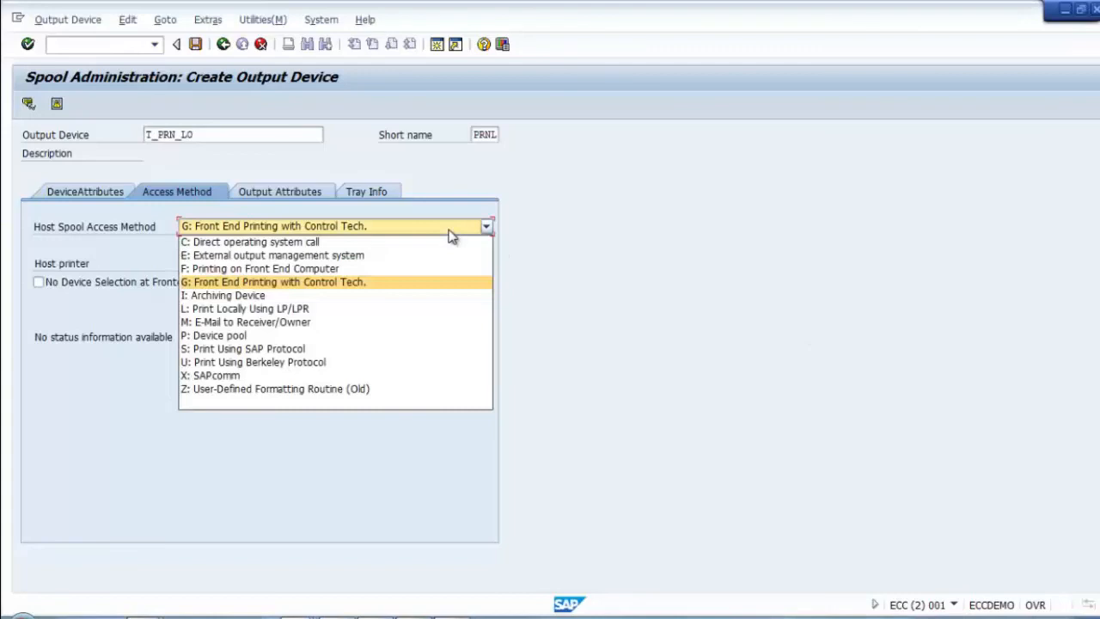
click(262, 243)
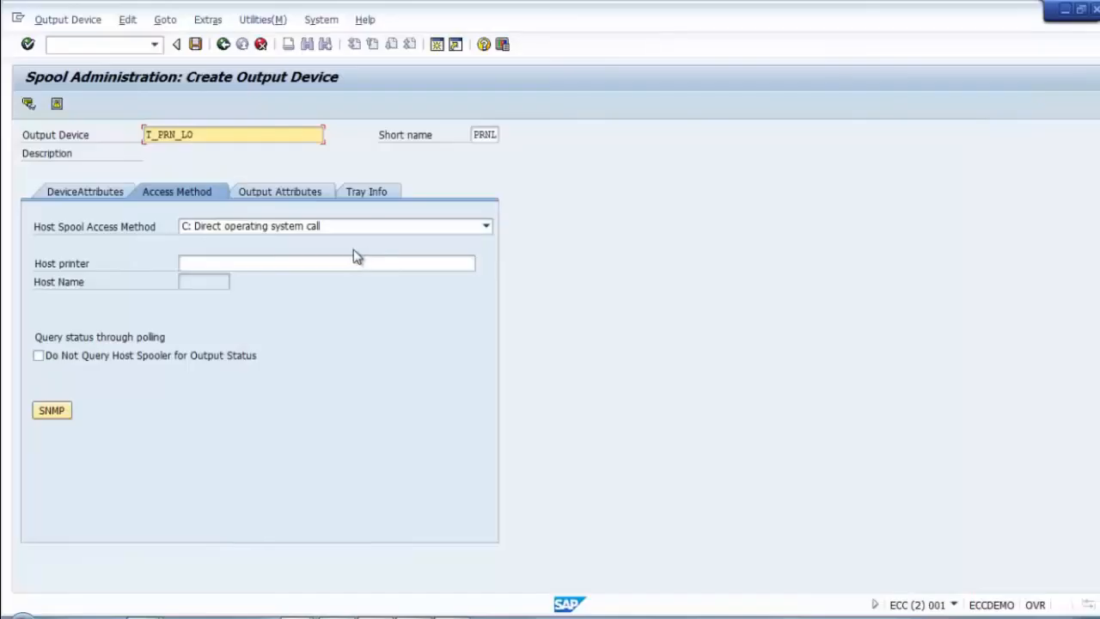
Step: Keep 'C: Direct operating system call' as the host spool access method for T_PRN_LO
click(366, 233)
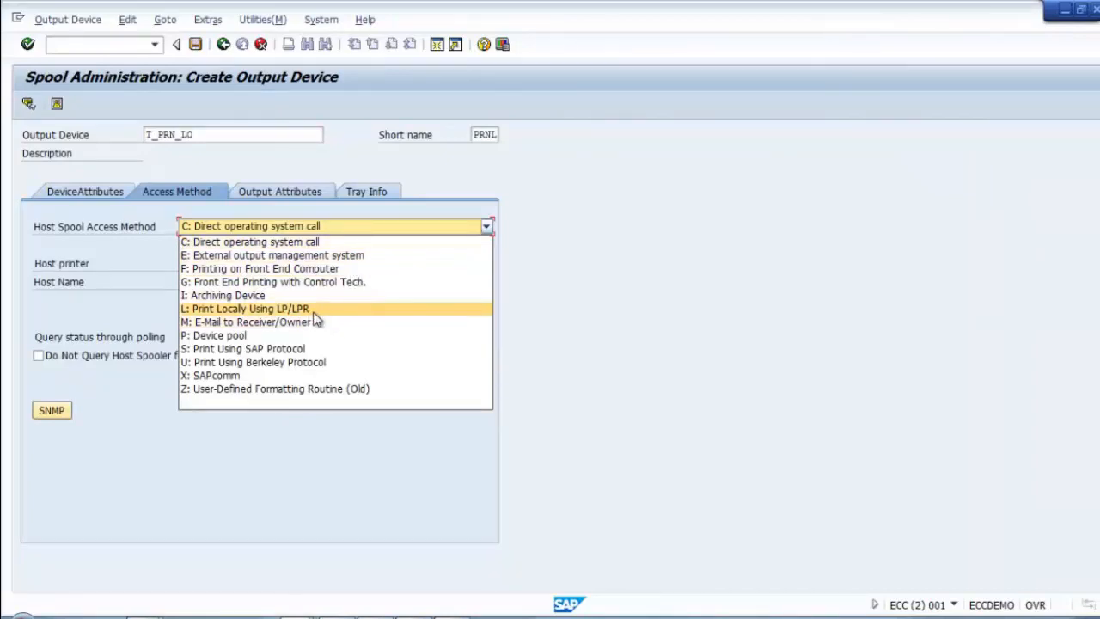
click(284, 243)
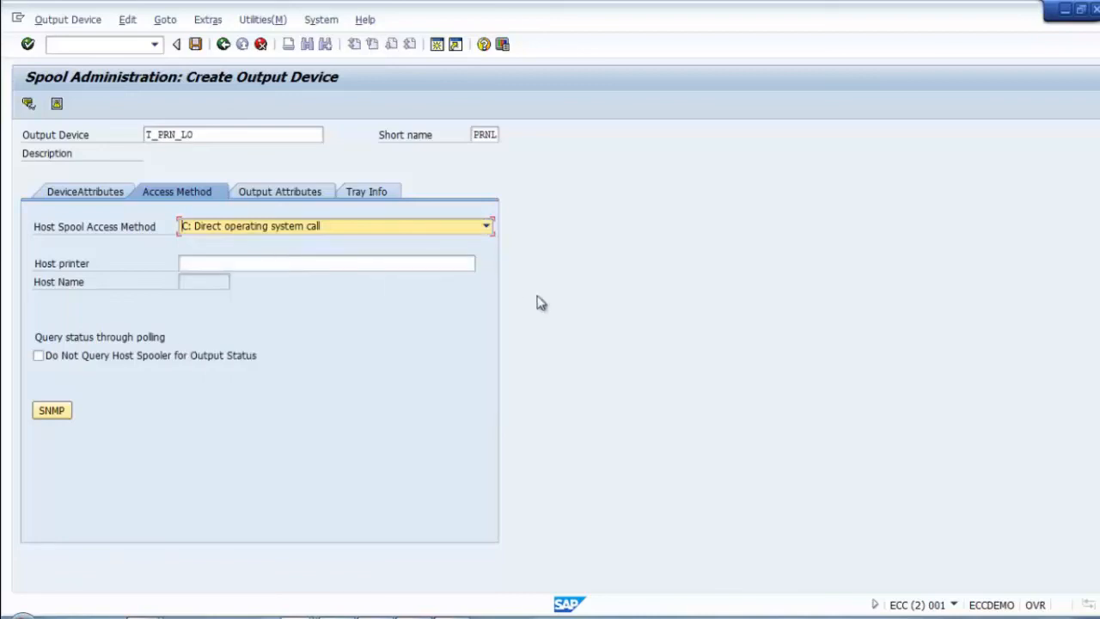
click(241, 264)
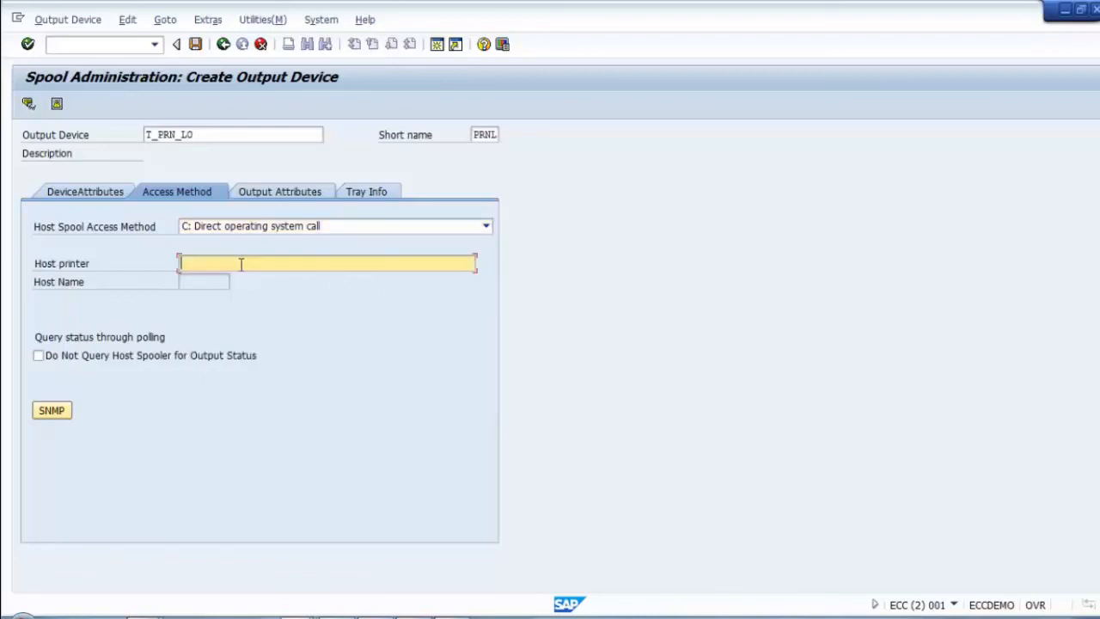
key(Return)
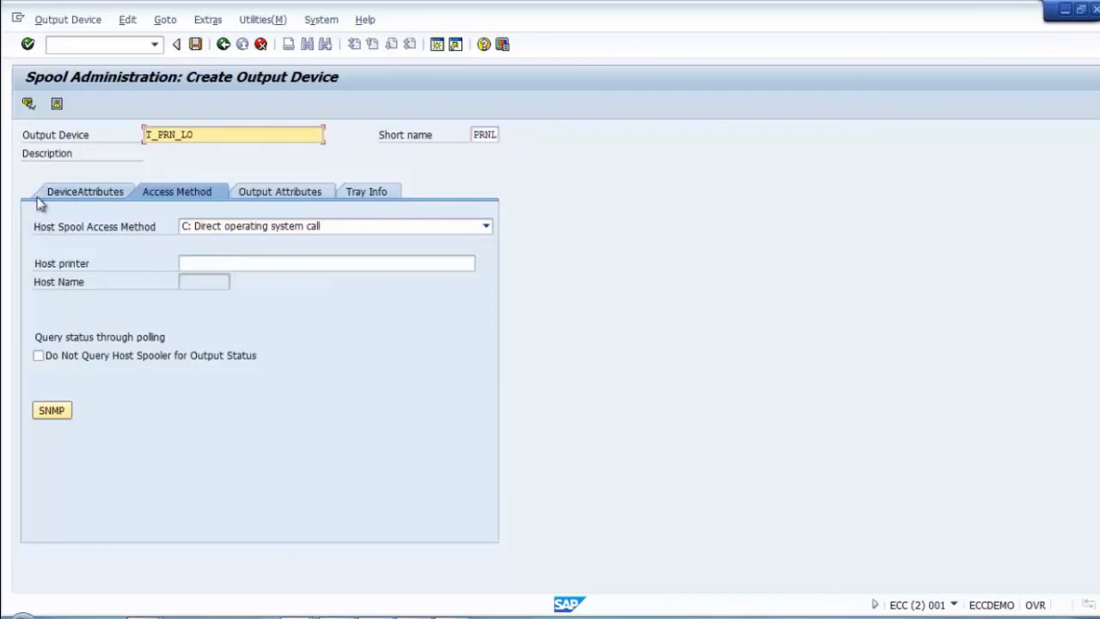
Step: Set the spool server to ECCDEMO_ECC_00 from the list of active spool servers
click(82, 196)
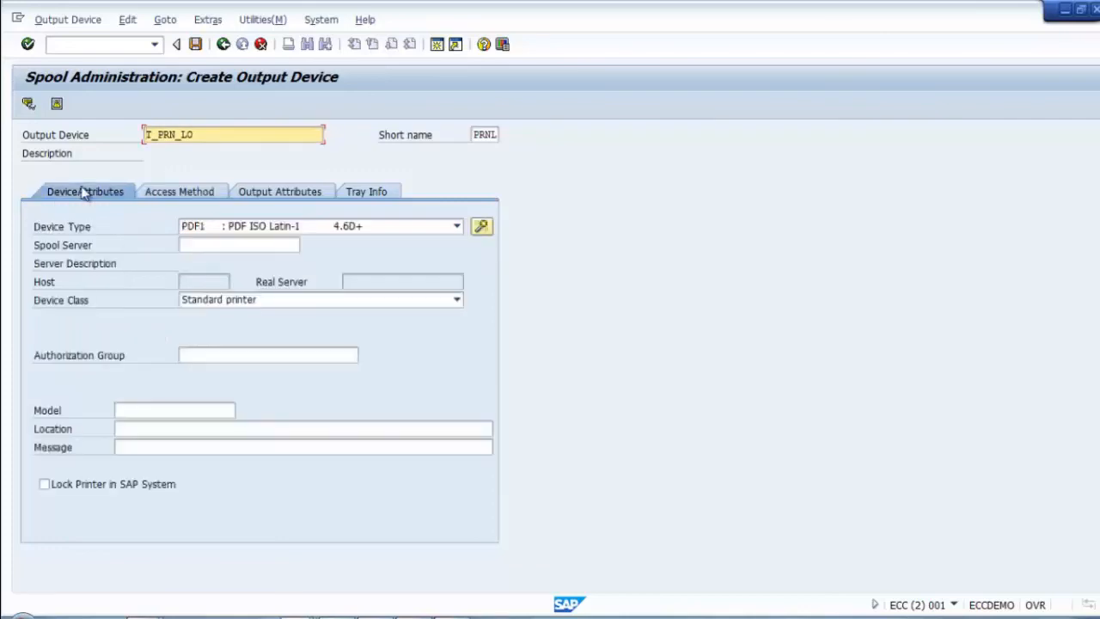
click(225, 245)
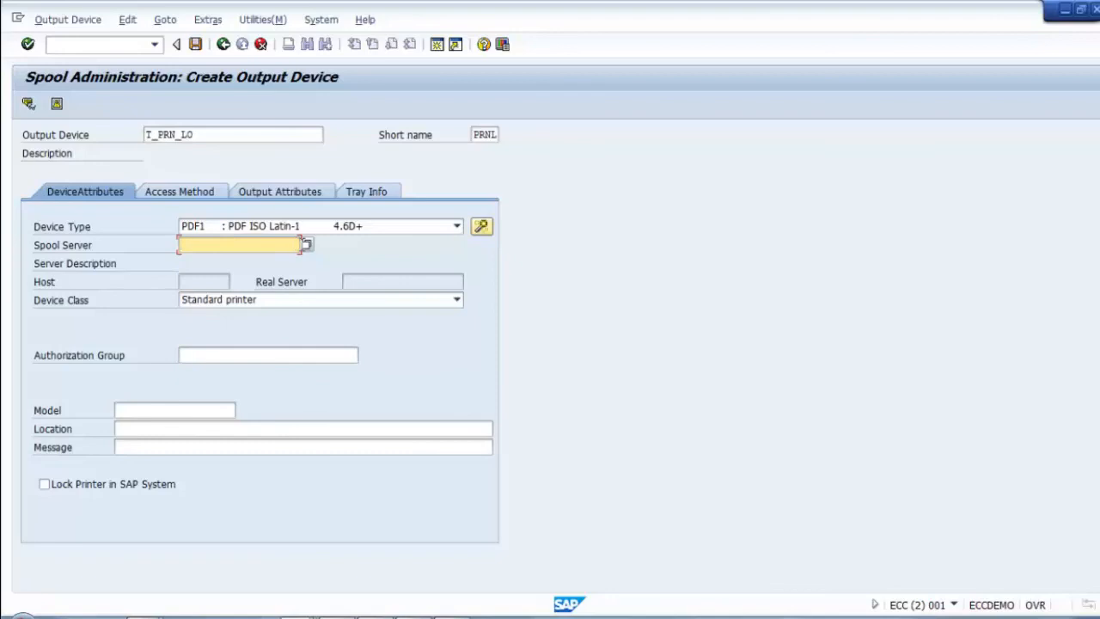
click(306, 246)
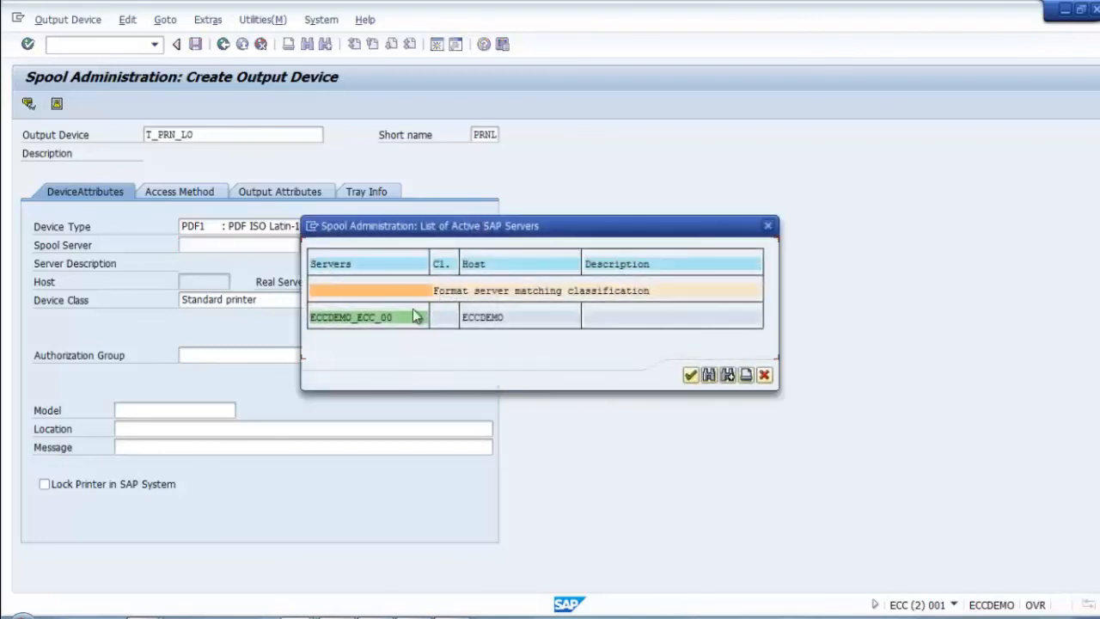
double_click(354, 320)
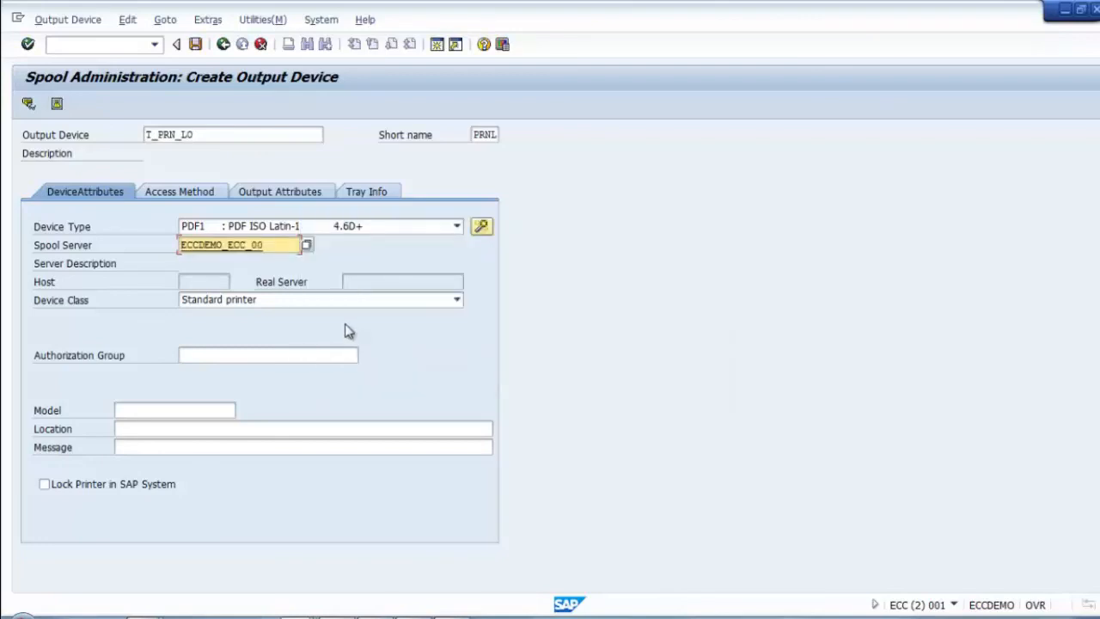
Step: Enter model 'PFD Creator' and location 'In ECC Server', correcting typos
click(202, 355)
click(147, 410)
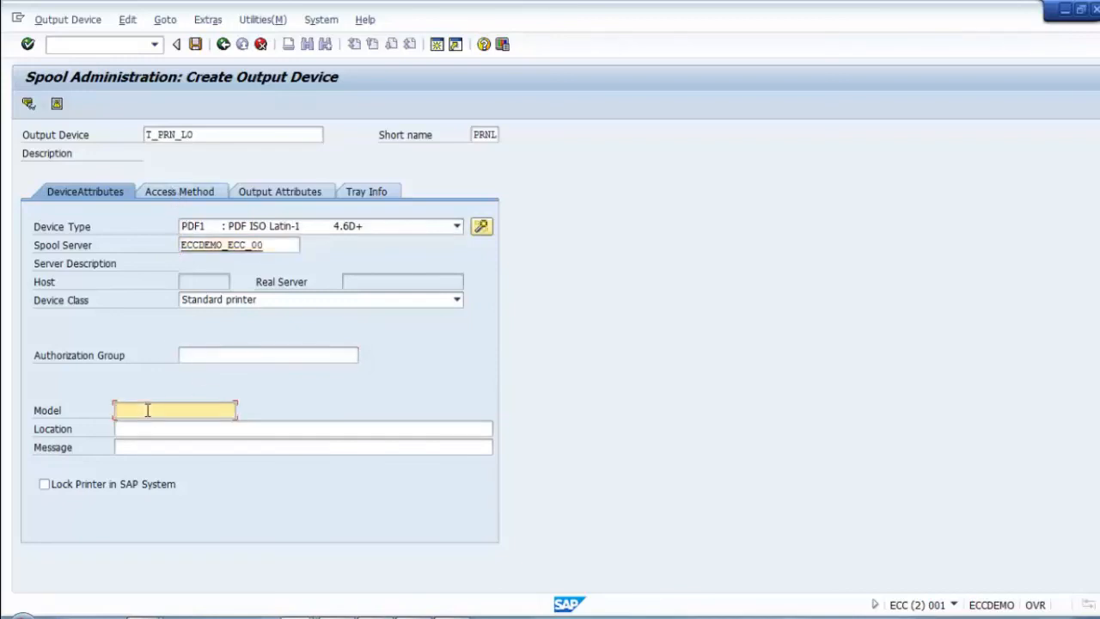
text(PFD Creatpr)
key(Tab)
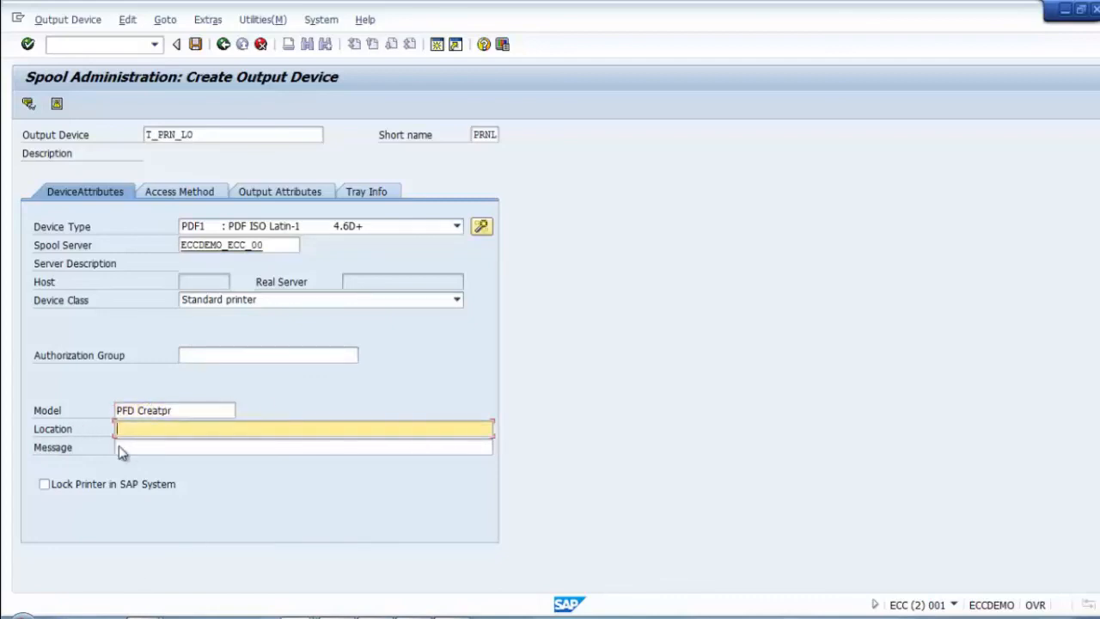
click(220, 410)
key(BackSpace)
key(BackSpace)
text(pr)
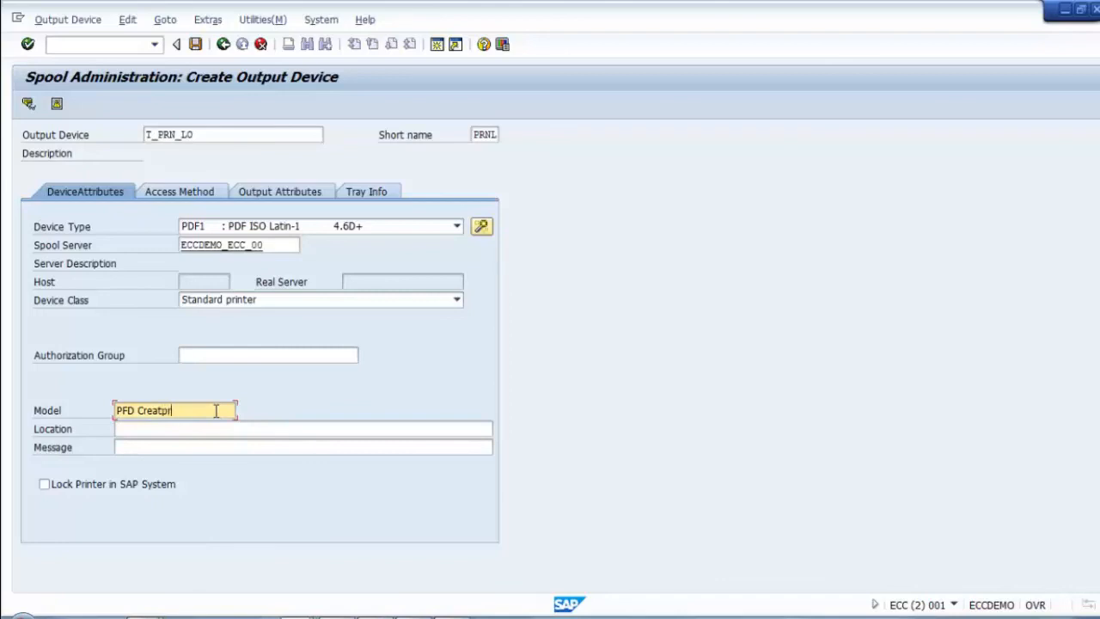
key(BackSpace)
key(BackSpace)
text(or)
click(219, 428)
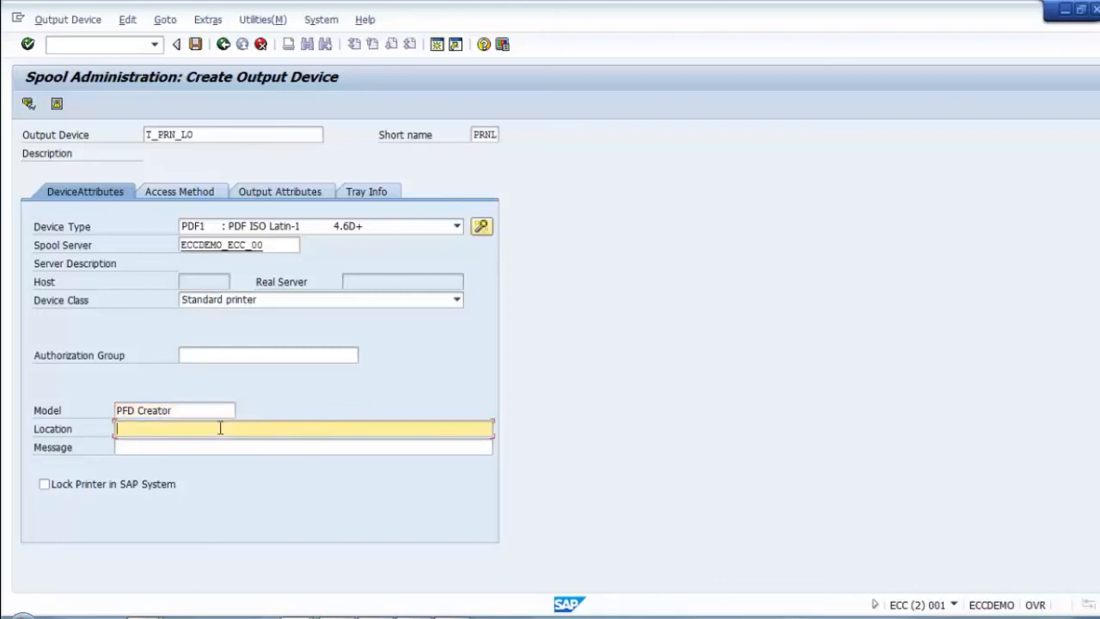
text(In ECC Server)
key(BackSpace)
key(BackSpace)
key(BackSpace)
key(BackSpace)
key(BackSpace)
click(168, 190)
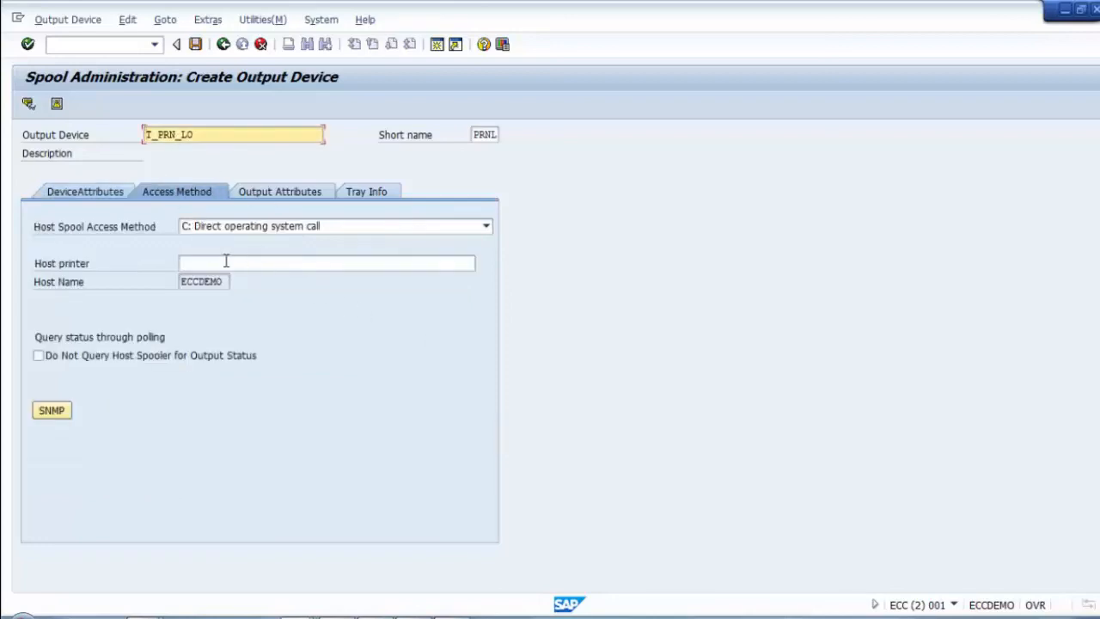
Step: Enter PDF_PRN as the host printer after checking the printer name on remote host ECCDEMO
click(195, 264)
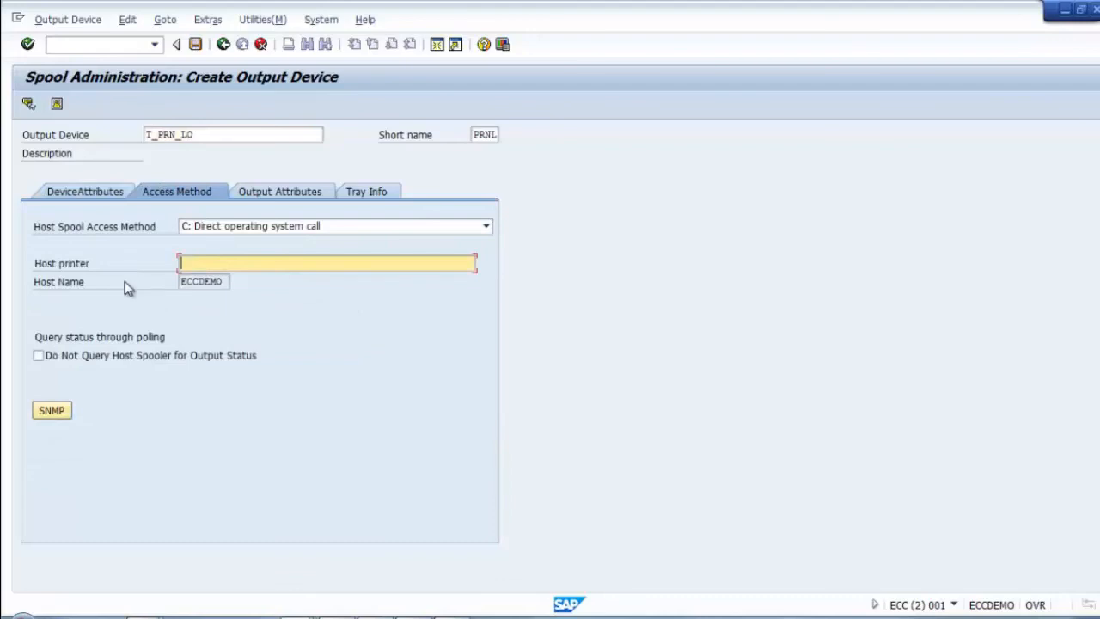
double_click(225, 284)
click(221, 269)
click(425, 612)
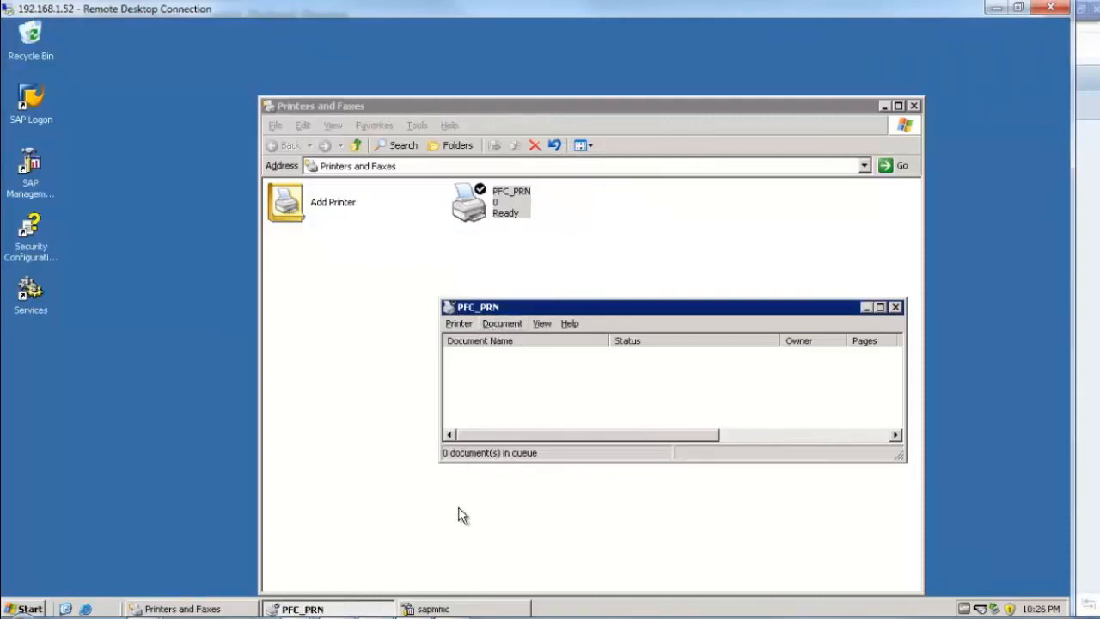
mouse_move(337, 604)
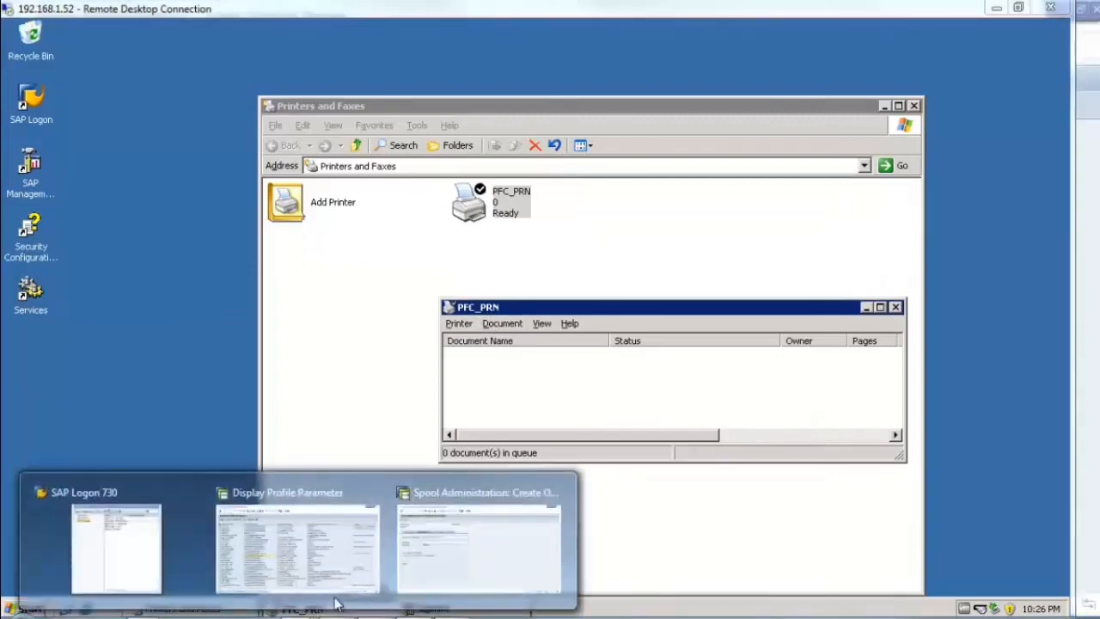
click(479, 571)
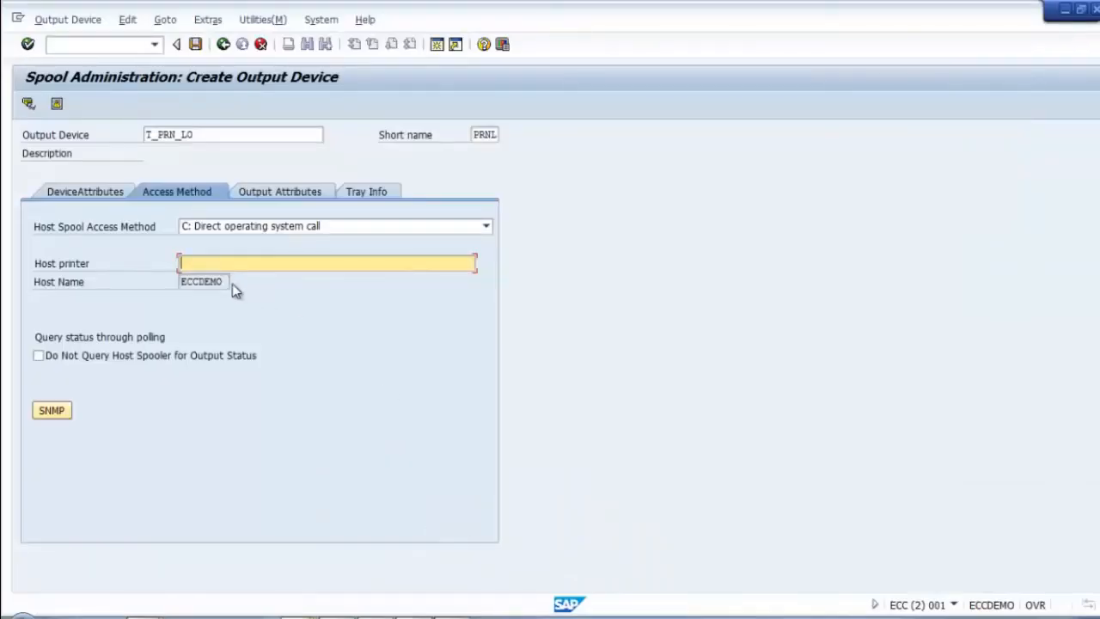
text(PFC)
key(BackSpace)
key(BackSpace)
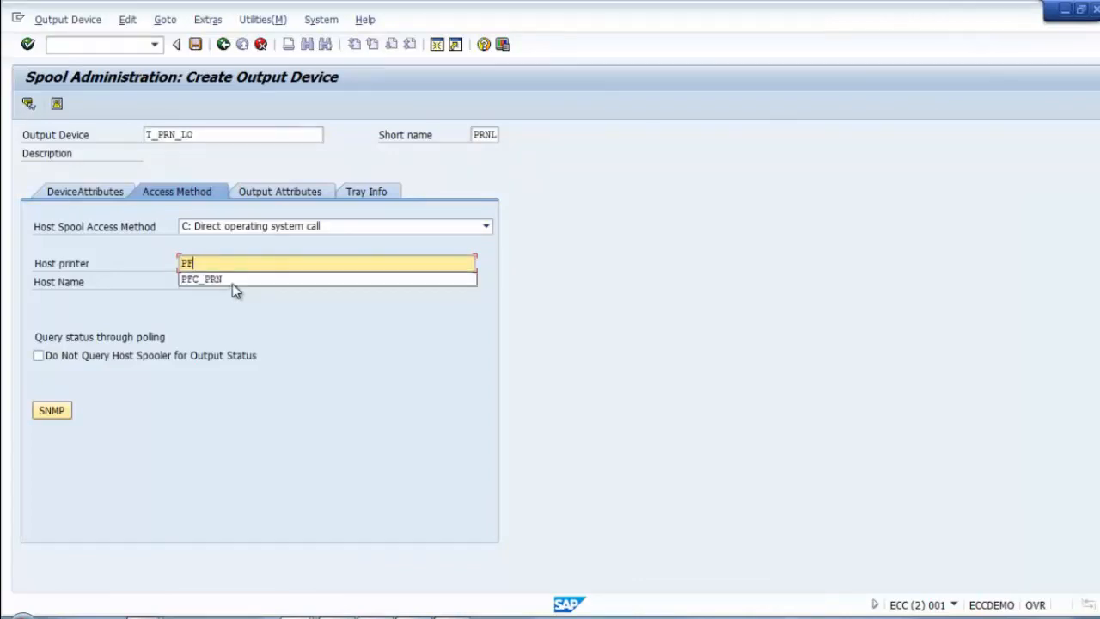
text(DF)
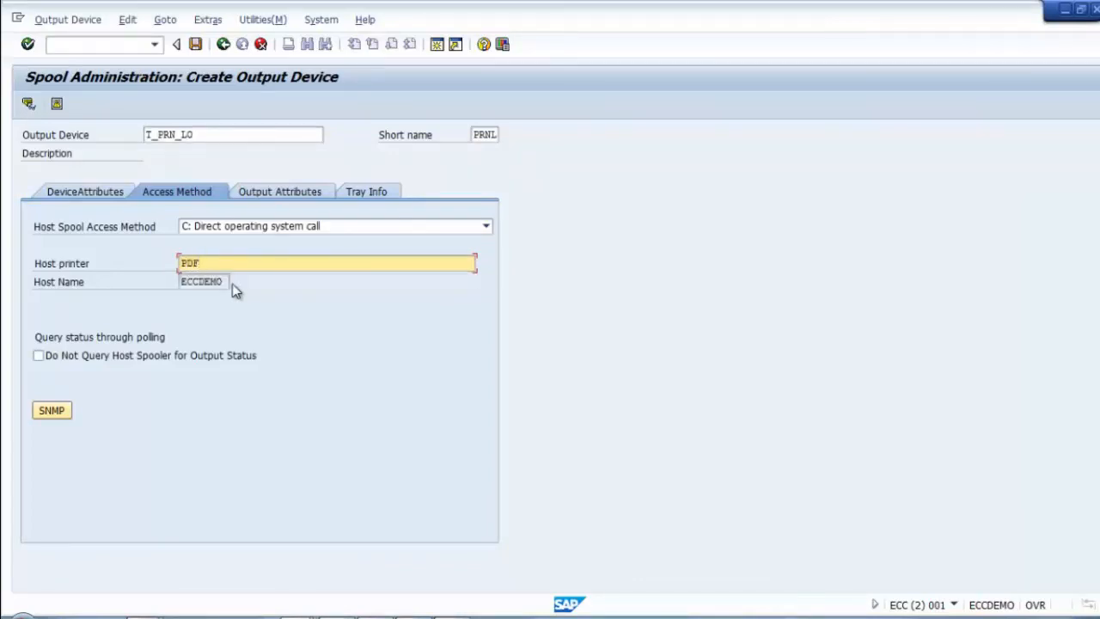
text(_PRN)
Step: Correct the host printer name to PFC_PRN, verified against the remote server's printers
key(alt+Tab)
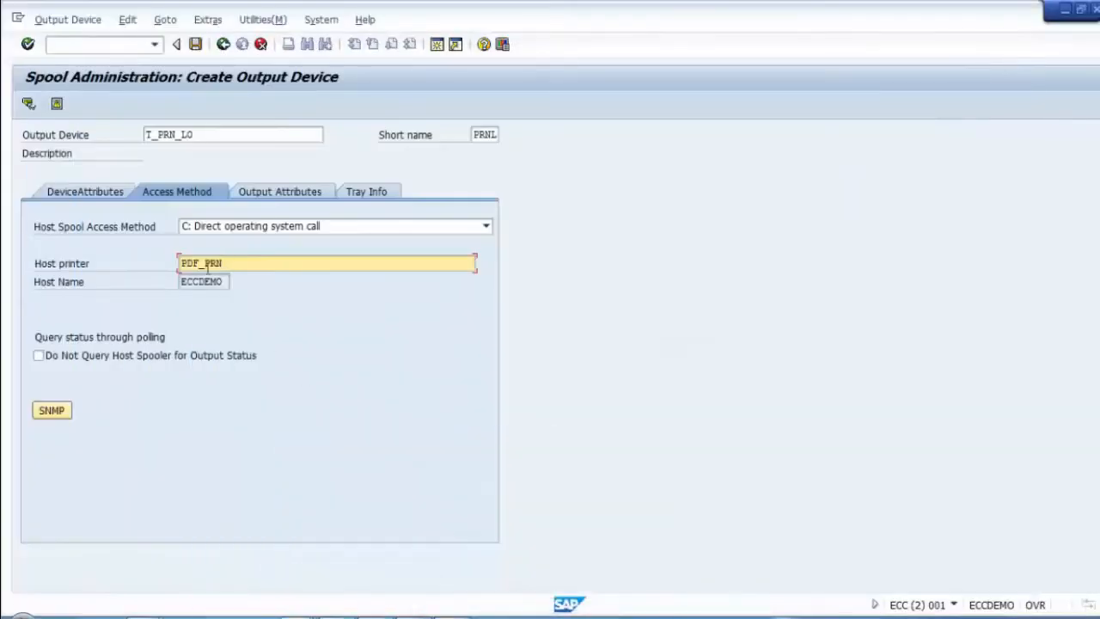
drag(234, 264, 145, 270)
text(PFC)
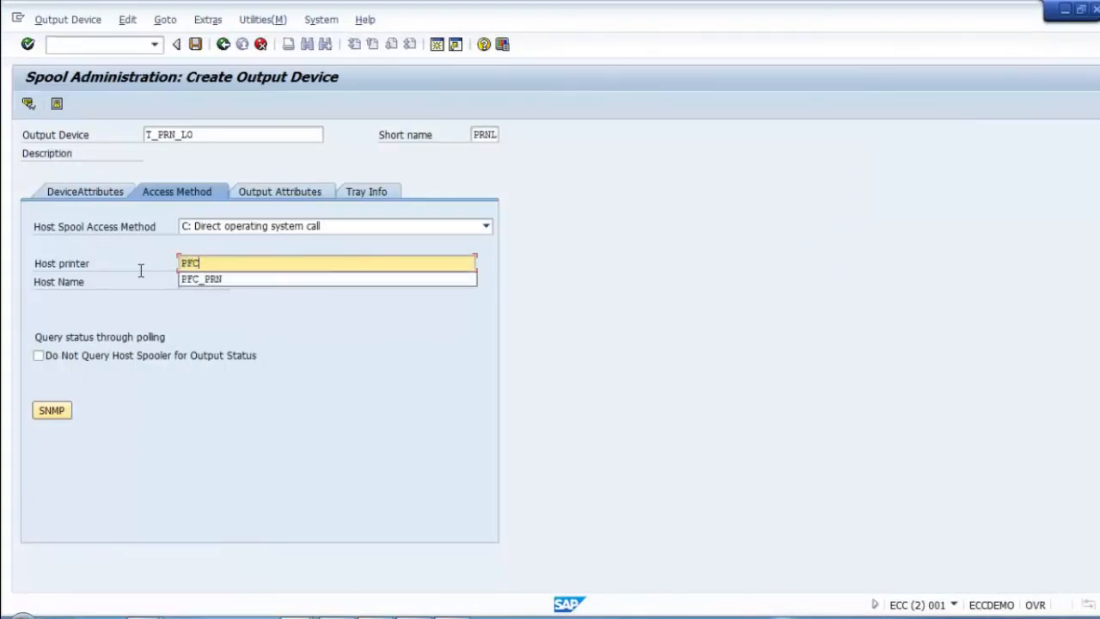
text(_)
key(Down)
key(Return)
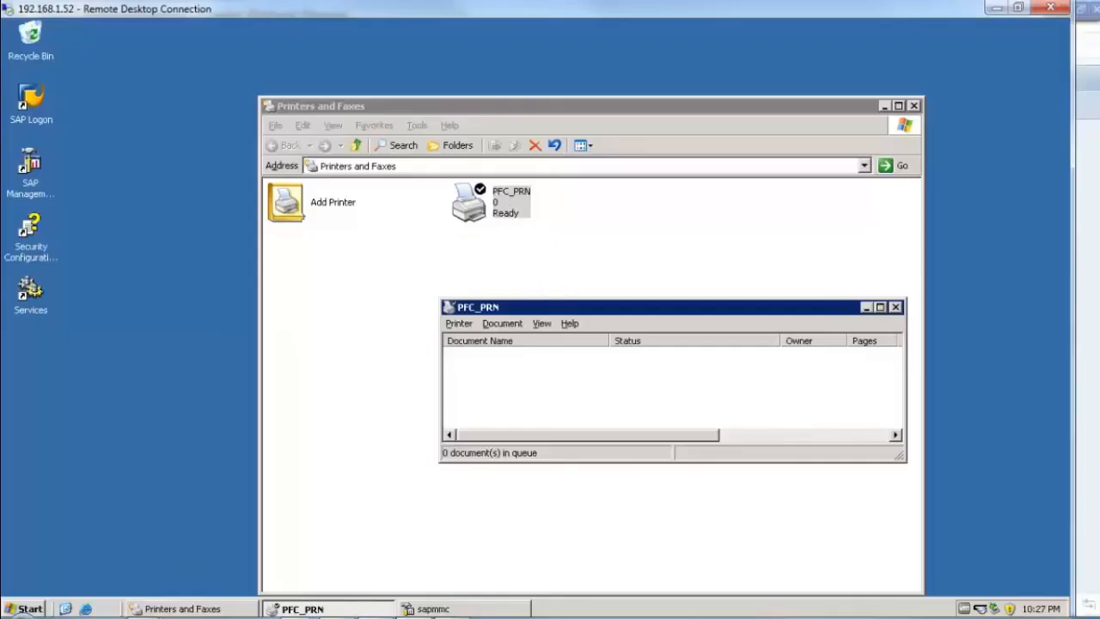
mouse_move(430, 606)
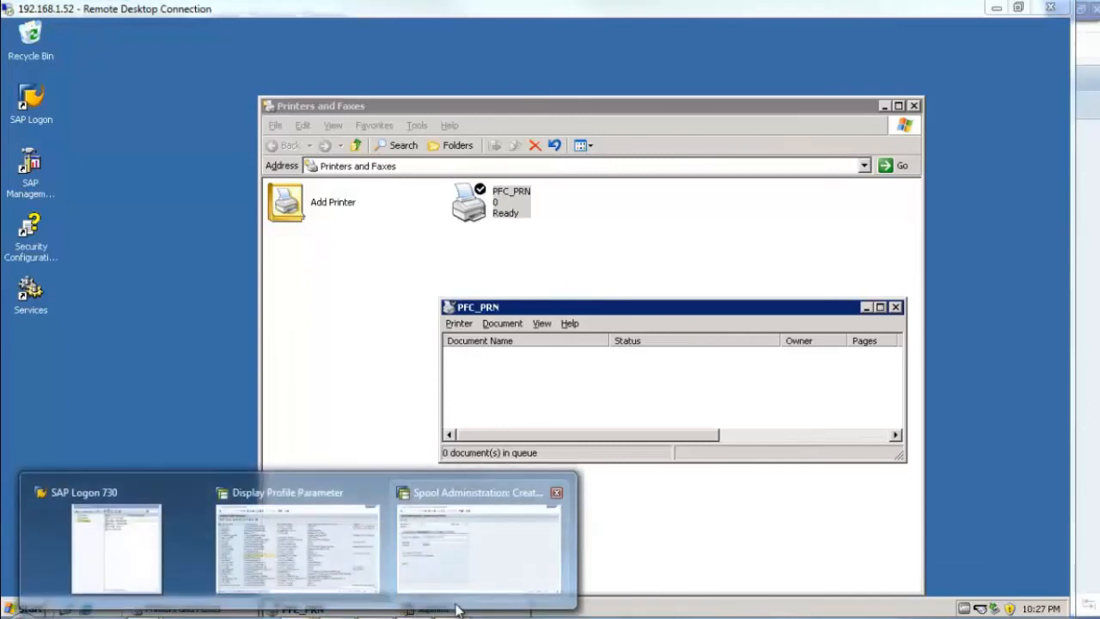
click(456, 533)
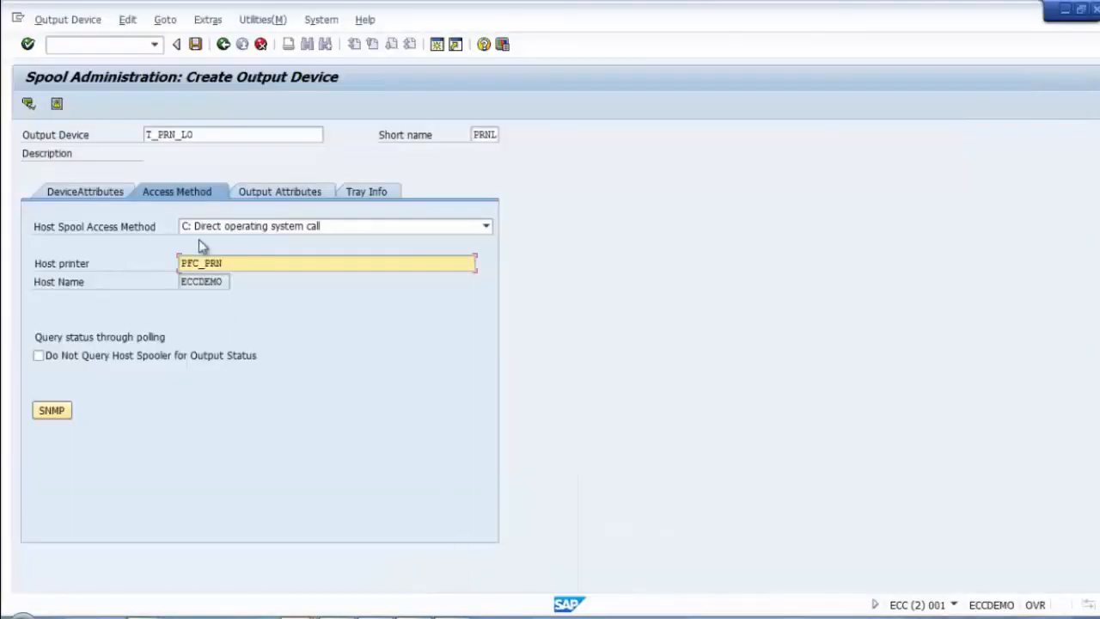
Step: Save the new output device T_PRN_LO
click(91, 191)
click(196, 45)
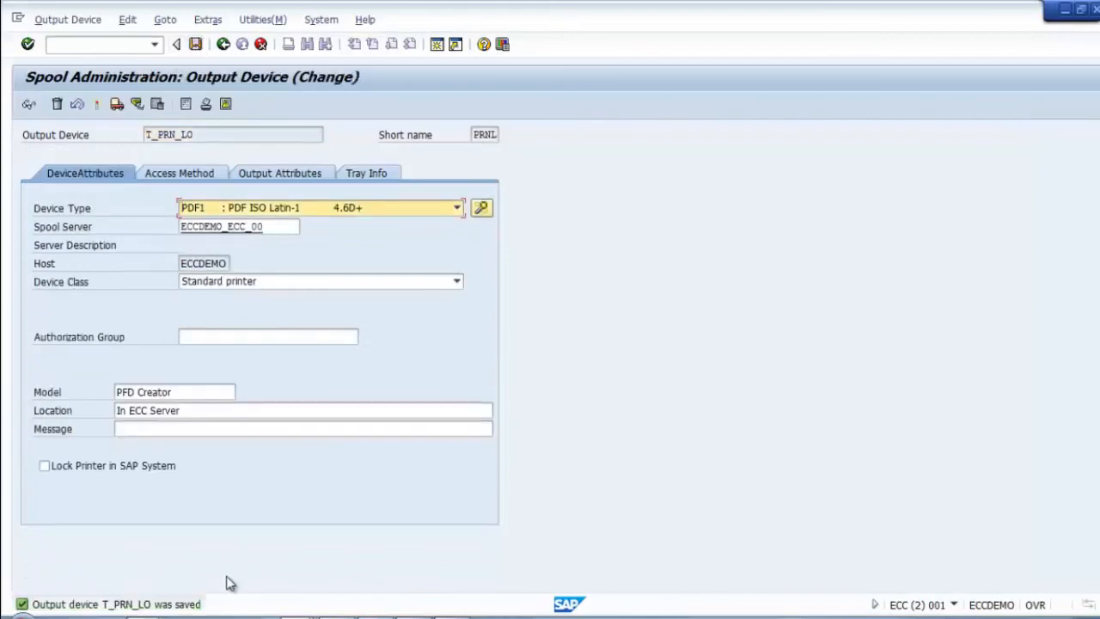
drag(226, 135, 84, 140)
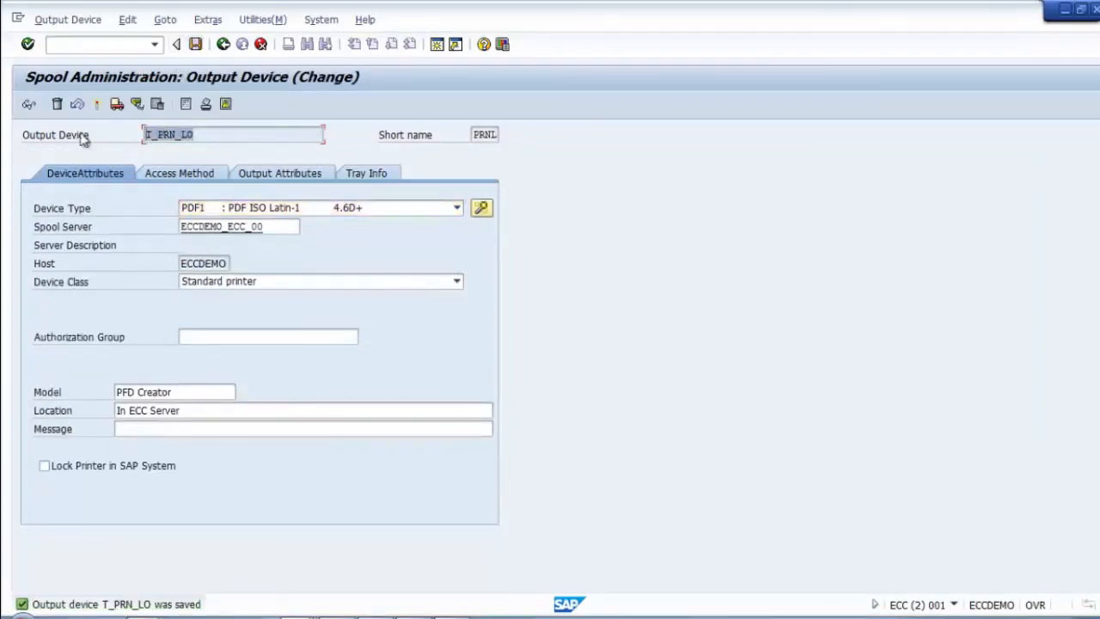
click(571, 418)
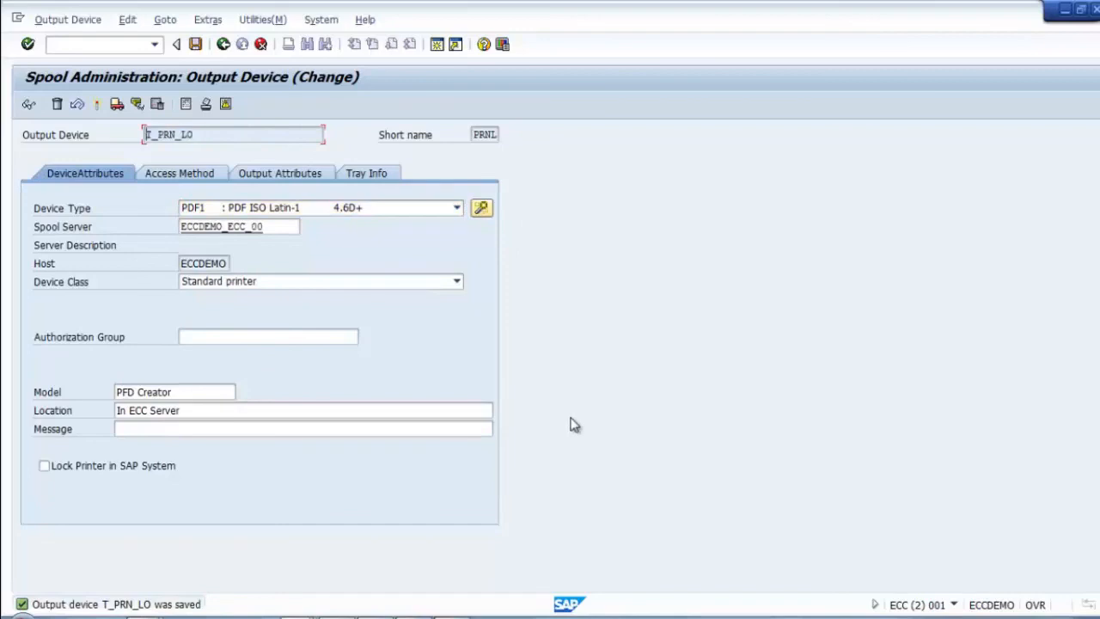
Step: Back out to SAP Easy Access and start transaction se38
click(227, 48)
click(229, 50)
click(227, 49)
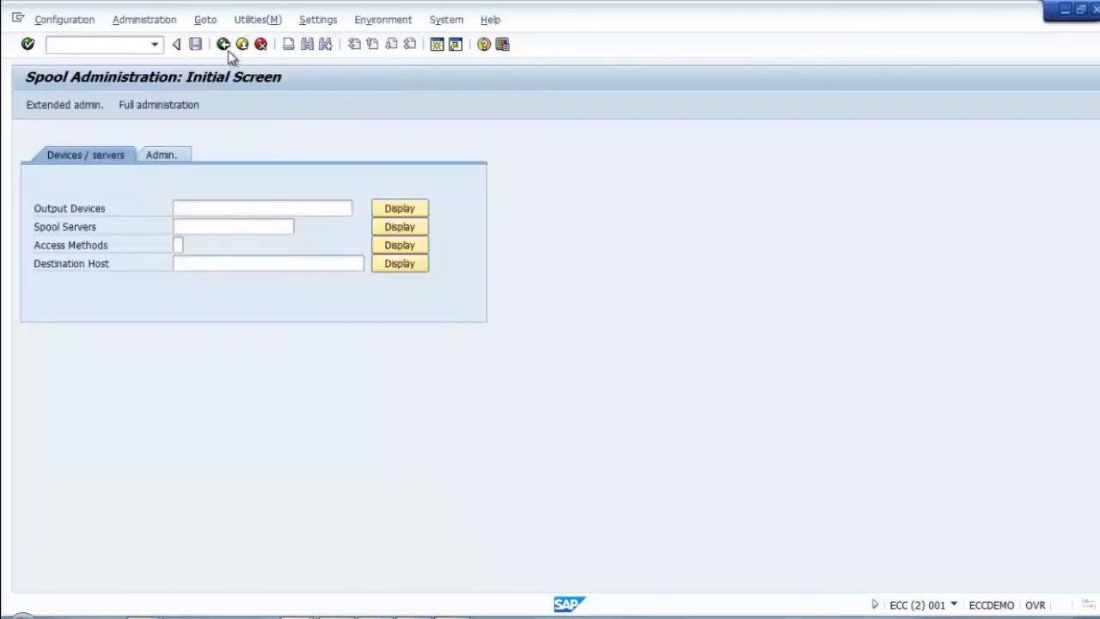
click(91, 50)
text(se38)
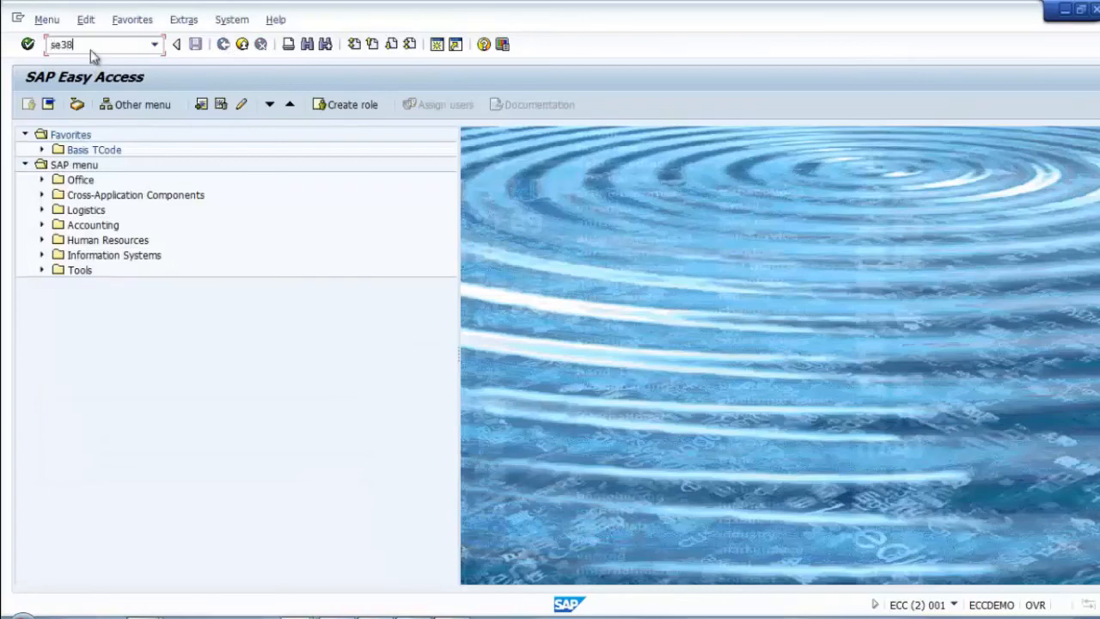
key(Return)
Step: Run RSPARAM and print its parameter list to T_PRN_LO as a spool request without immediate output
click(69, 104)
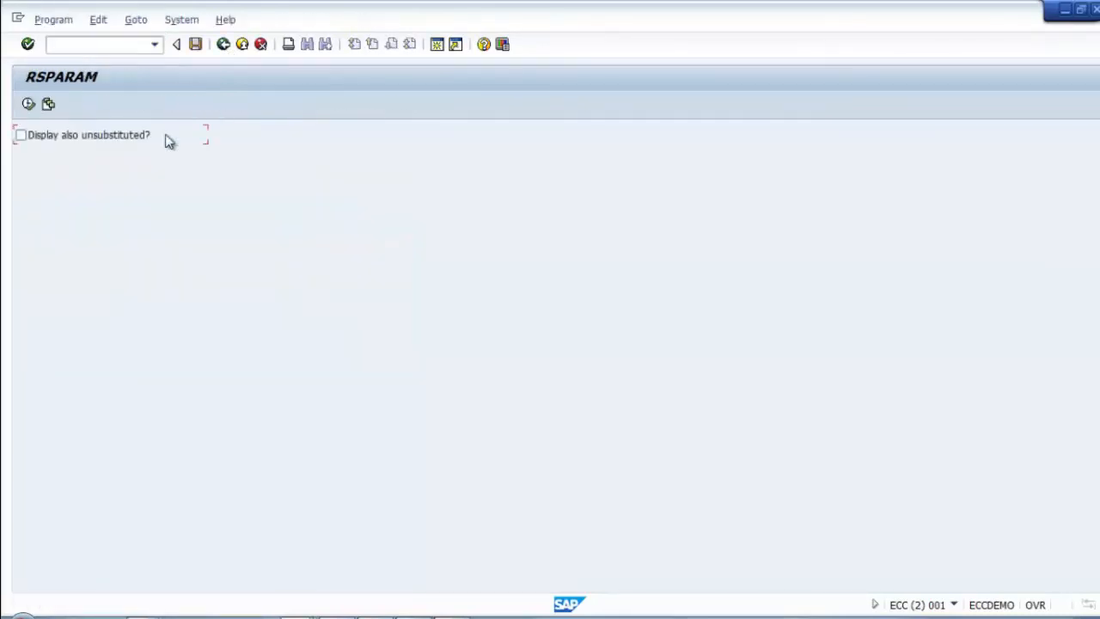
click(29, 104)
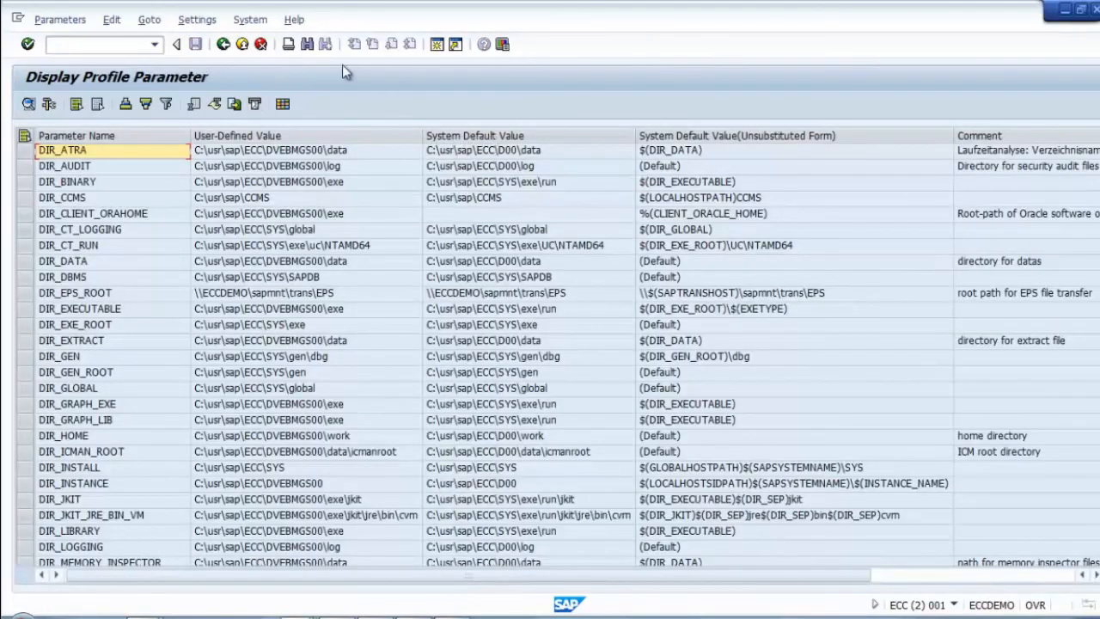
key(ctrl+p)
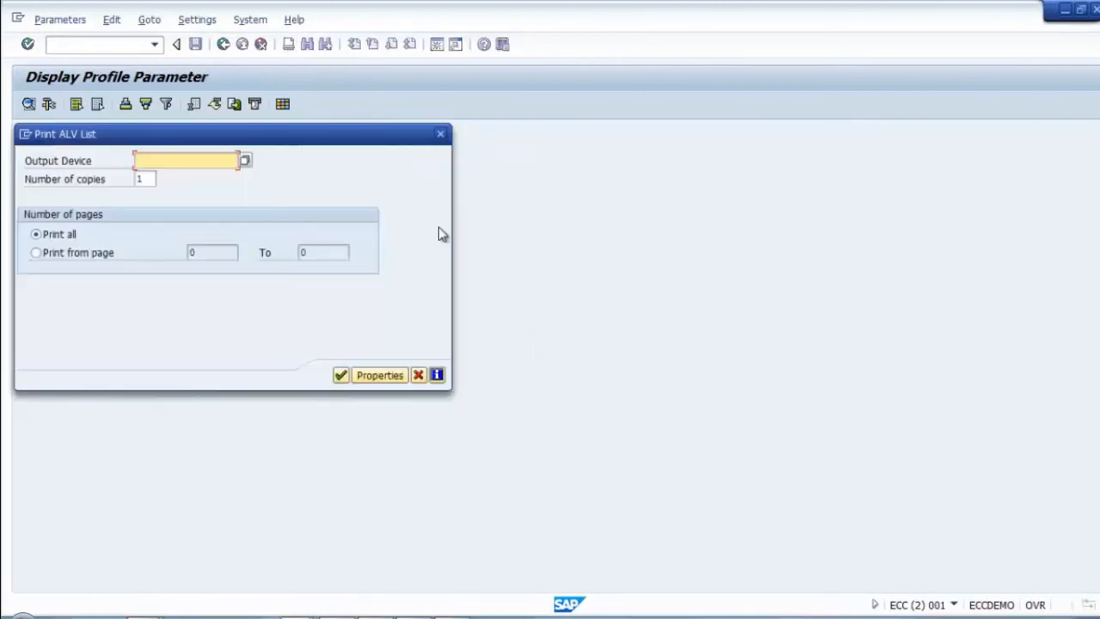
click(245, 161)
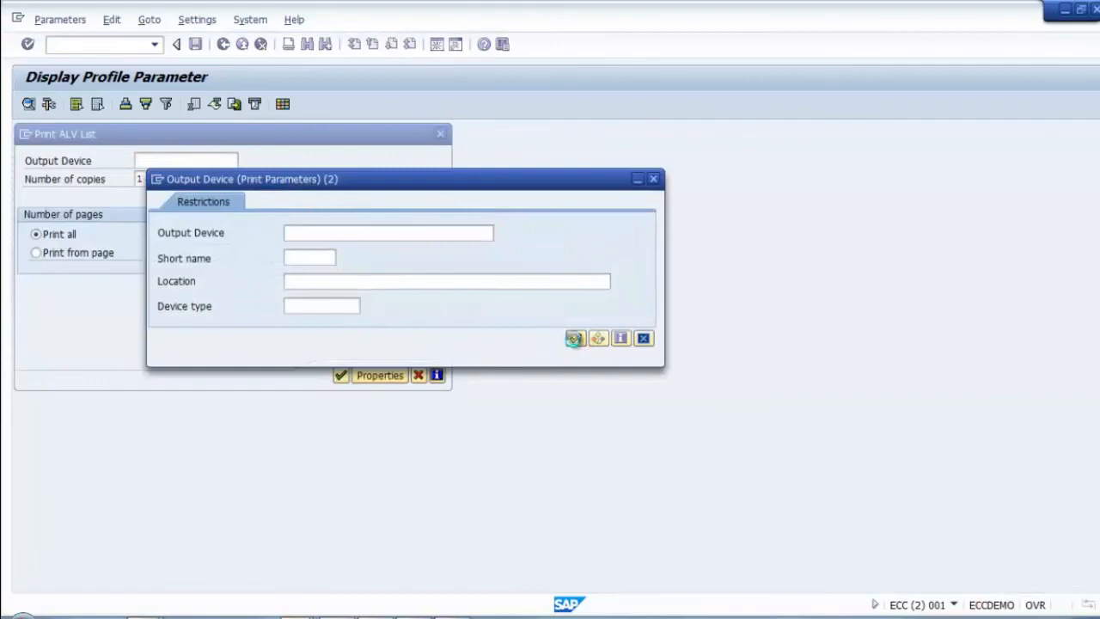
click(575, 339)
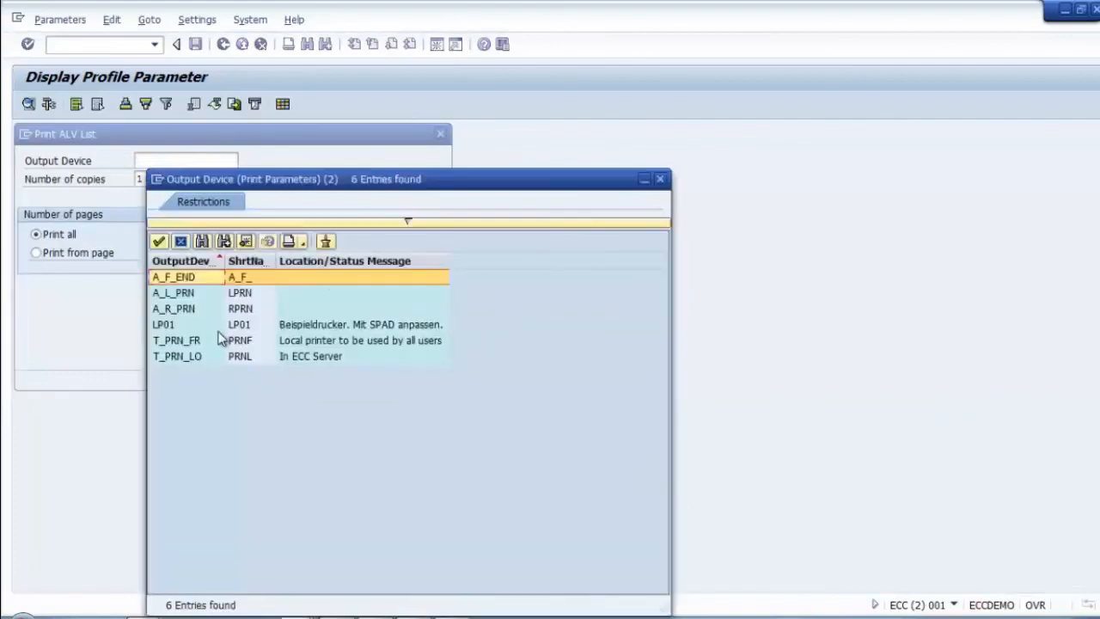
click(314, 361)
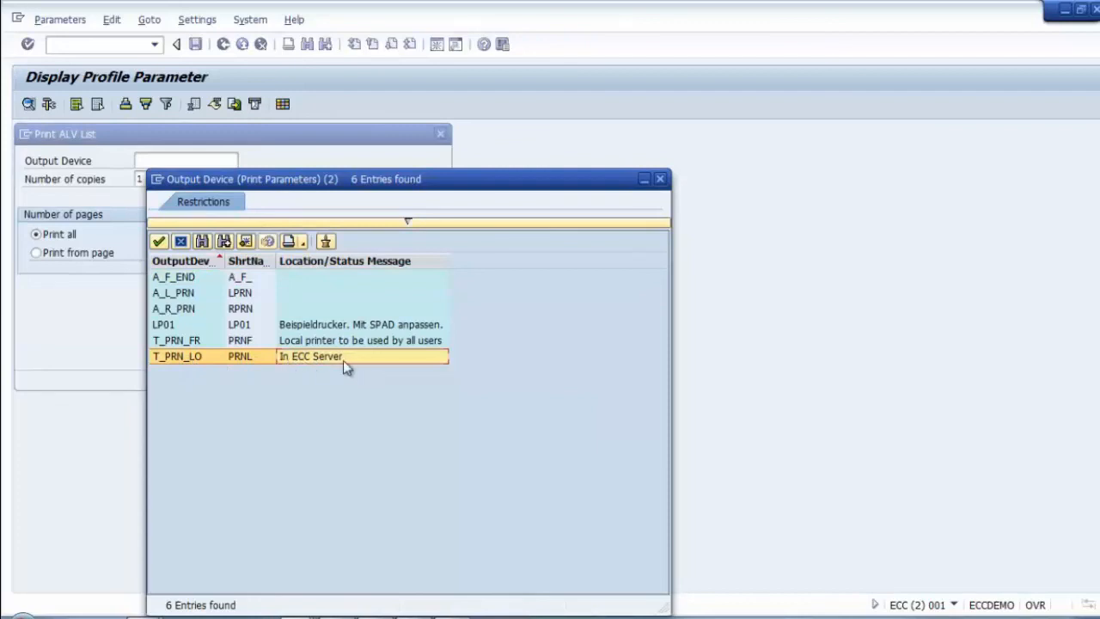
double_click(185, 361)
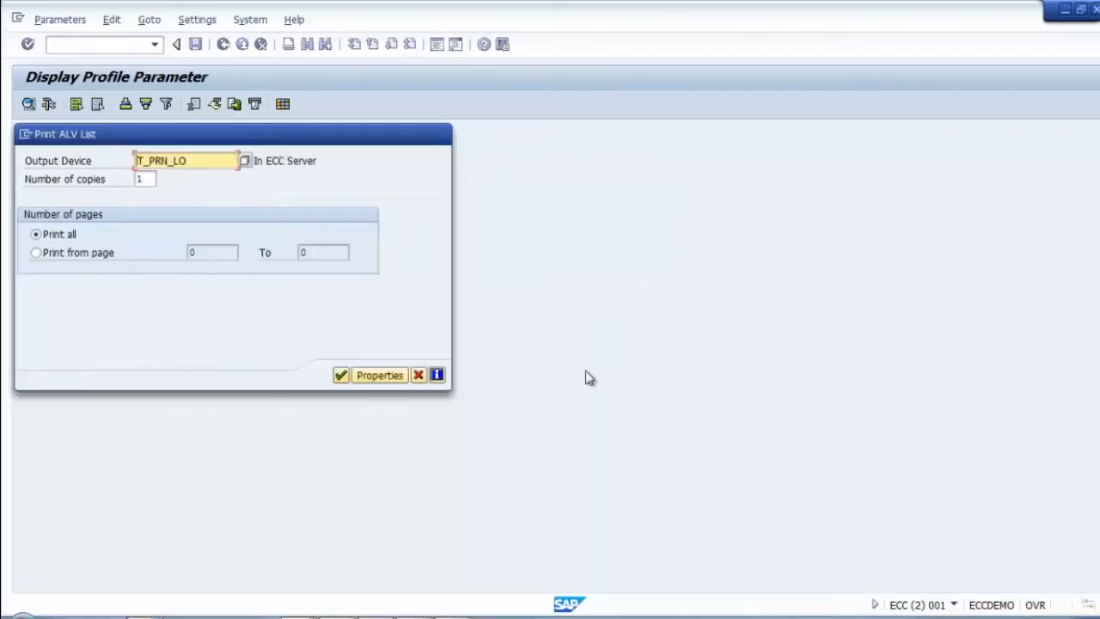
click(340, 374)
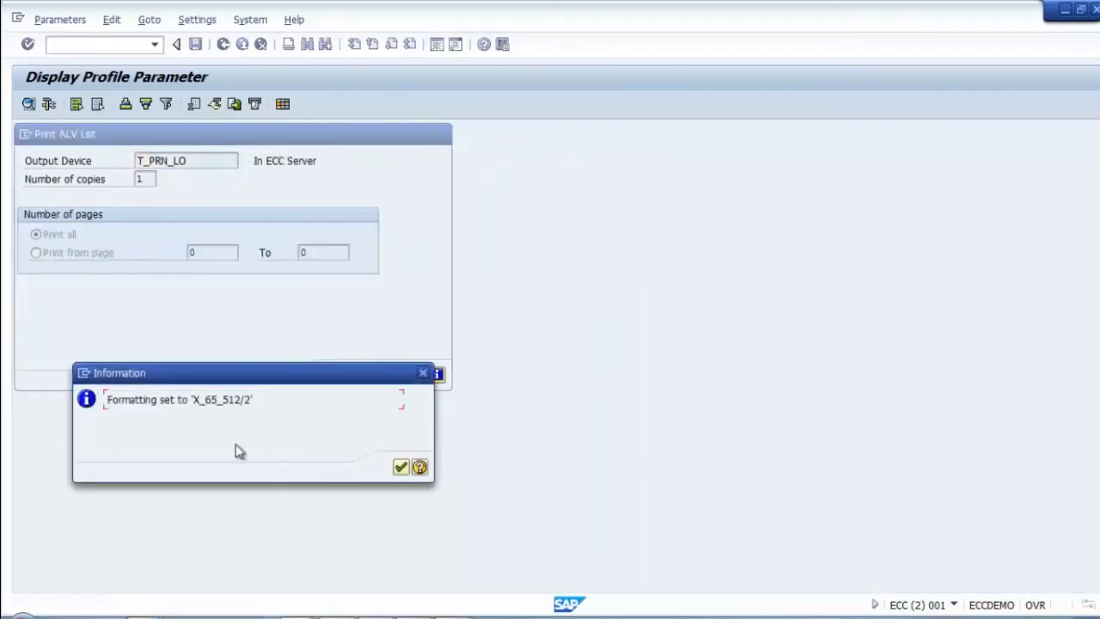
click(402, 469)
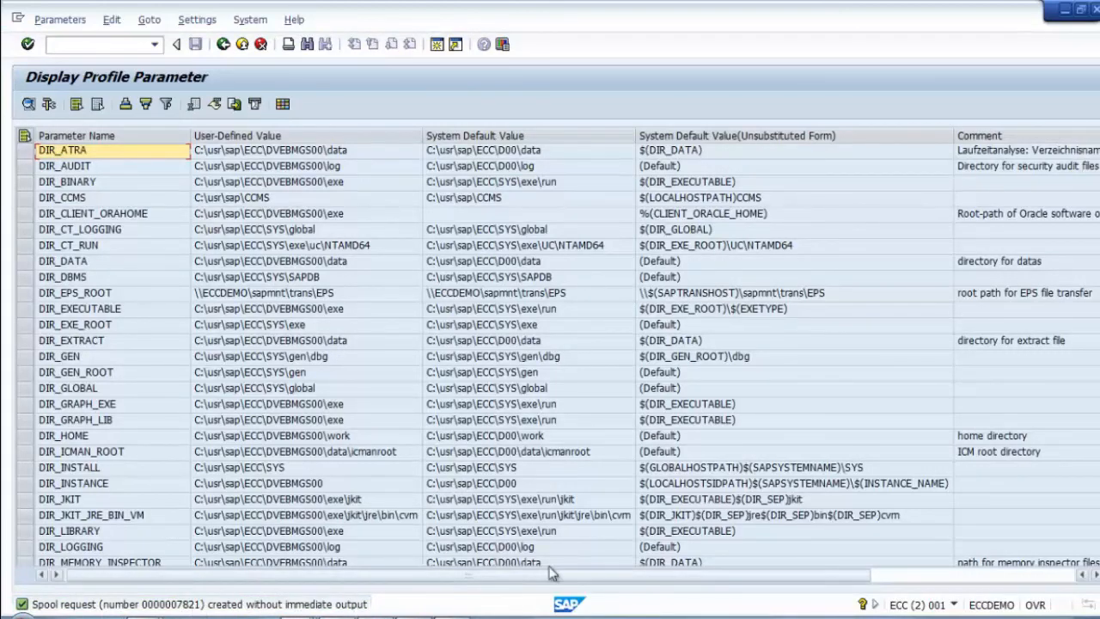
Step: Open Own Spool Requests from the System menu and check spool request 7821's status
click(250, 18)
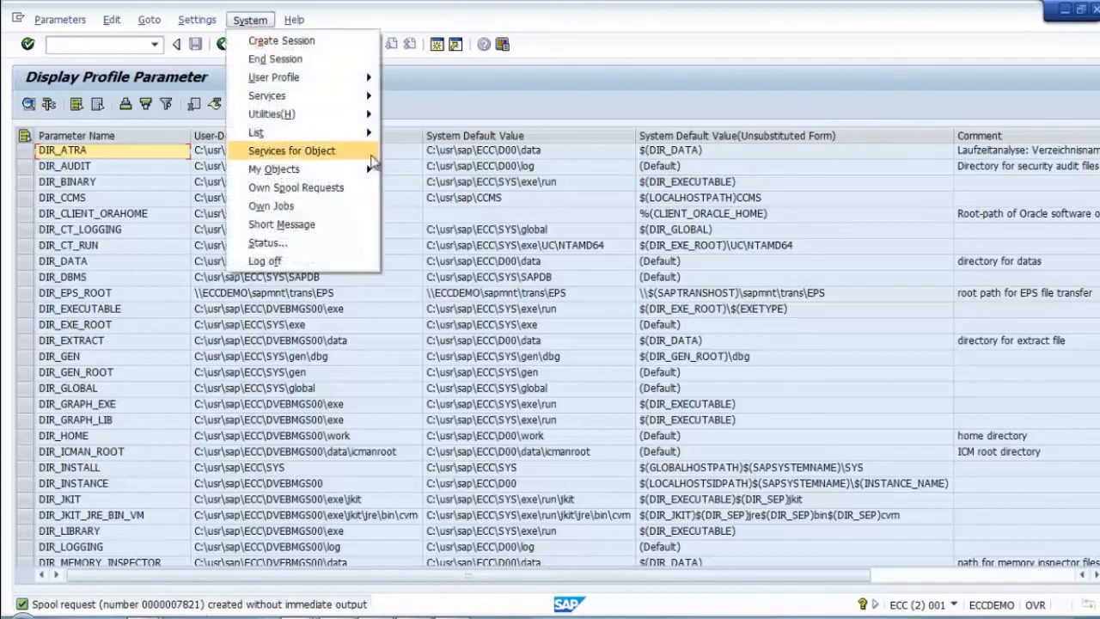
click(321, 187)
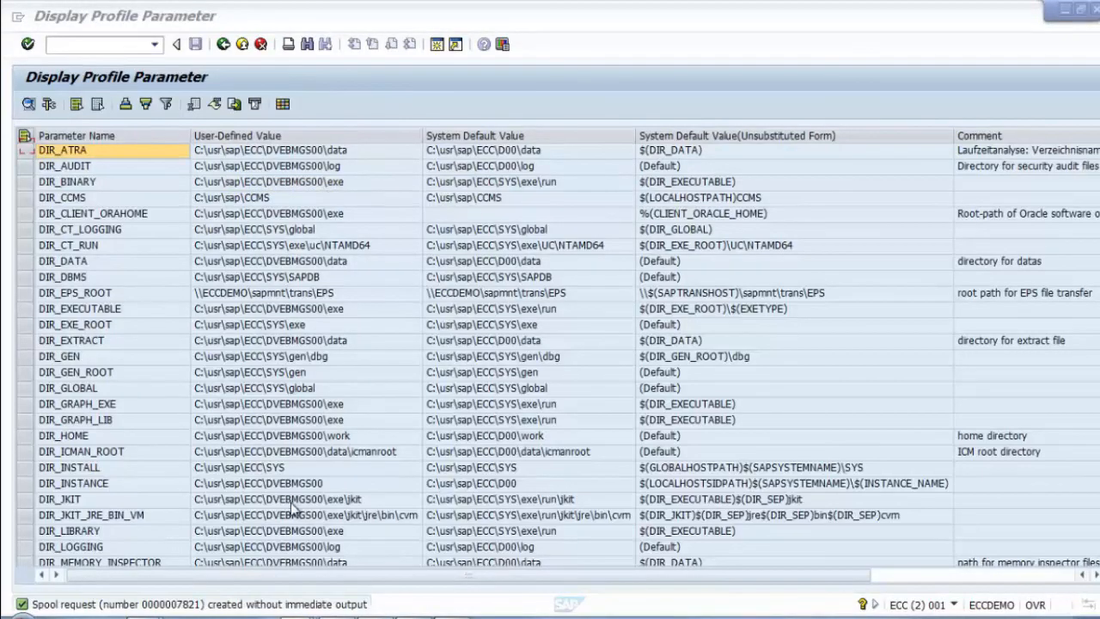
mouse_move(299, 617)
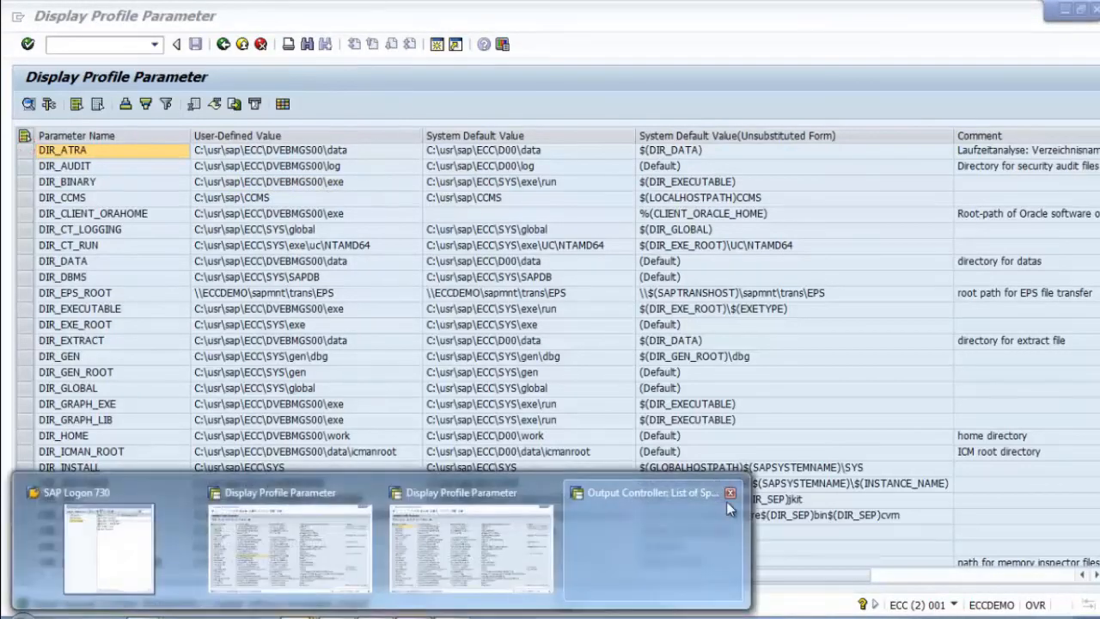
click(731, 496)
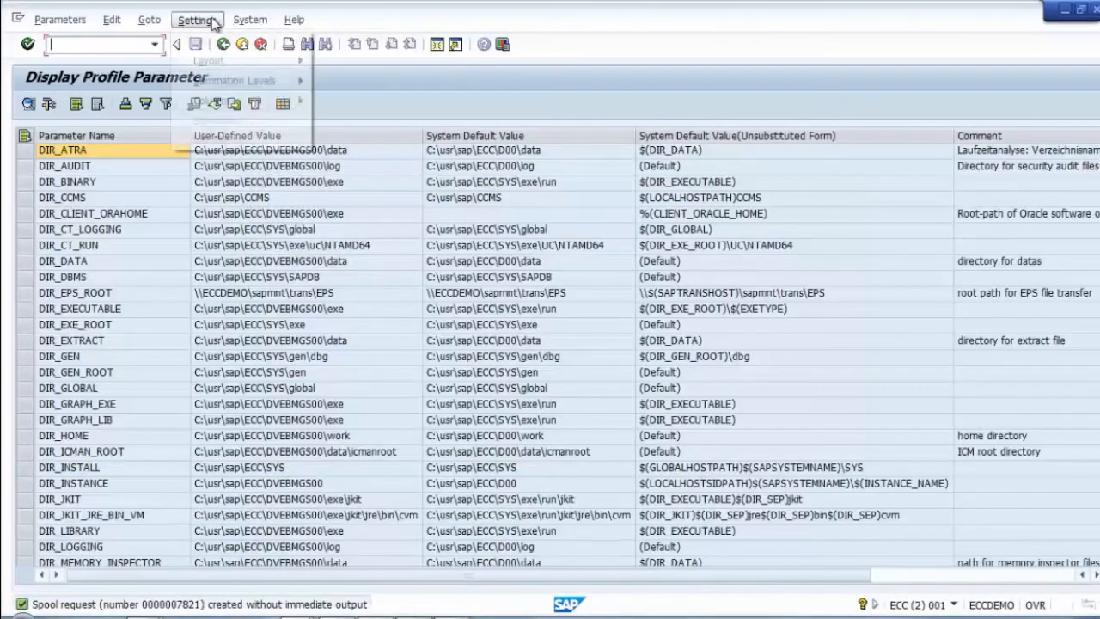
click(250, 20)
click(302, 189)
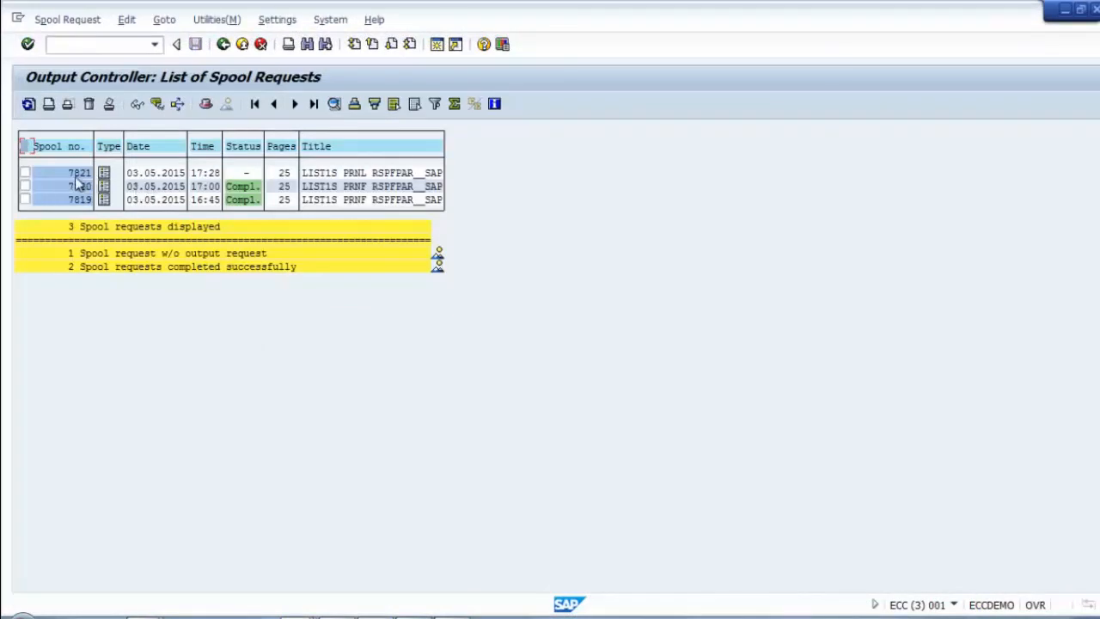
click(244, 173)
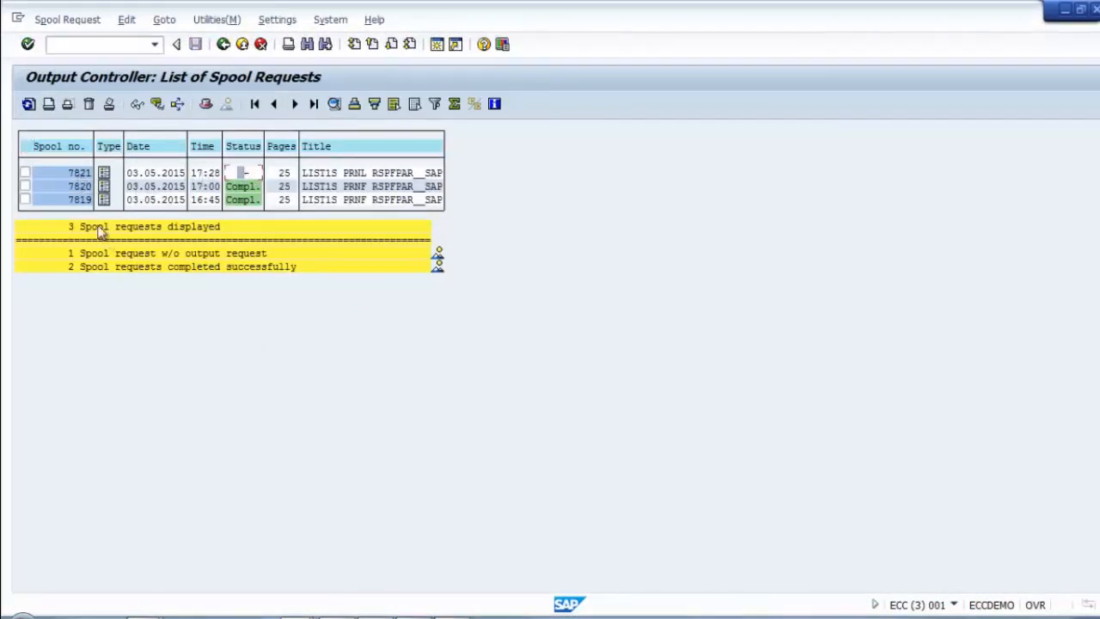
Step: Print spool request 7821 directly and refresh until its status shows Proc
click(26, 175)
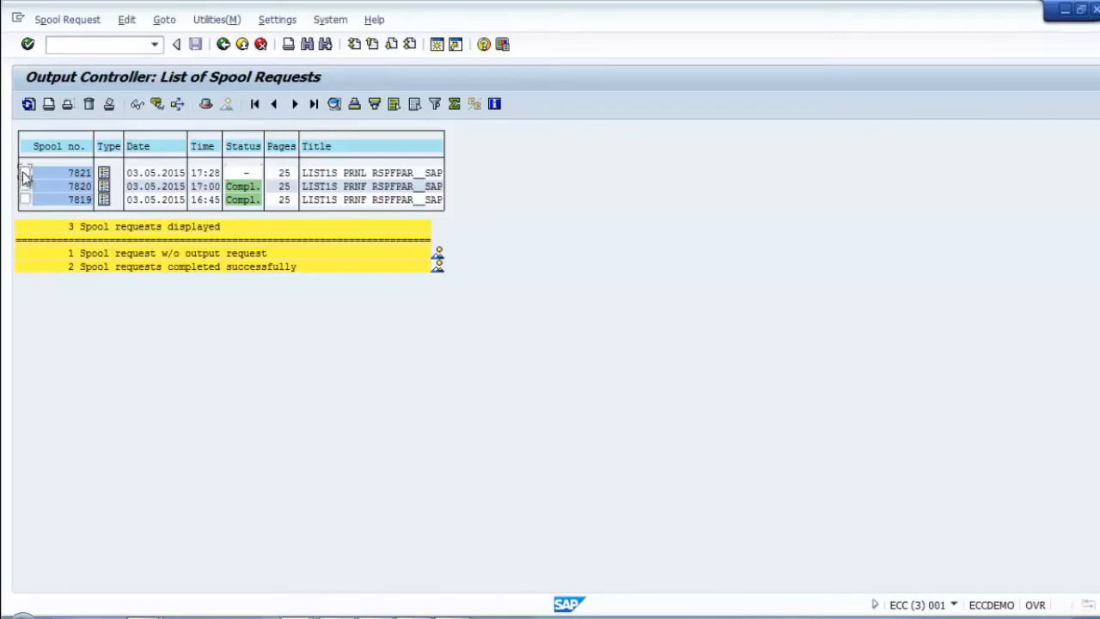
click(48, 105)
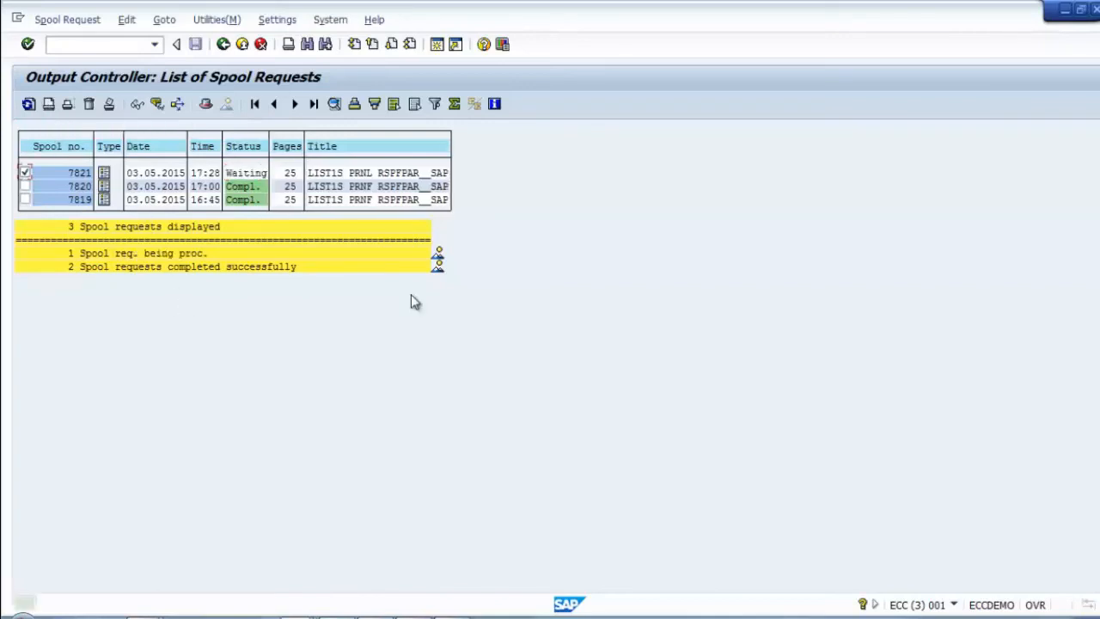
click(26, 172)
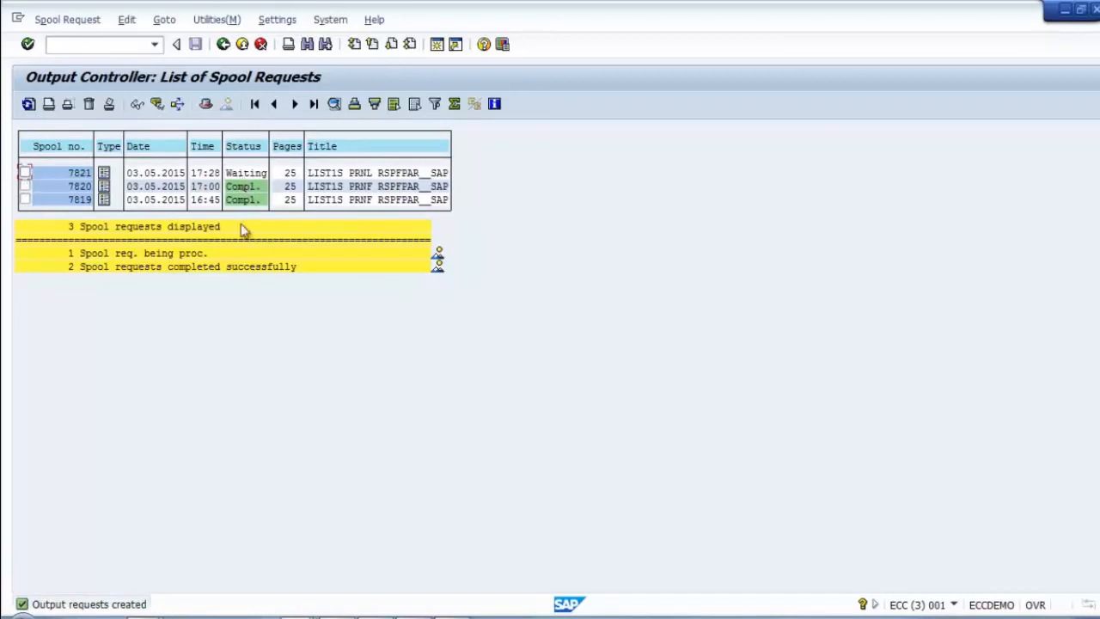
click(28, 105)
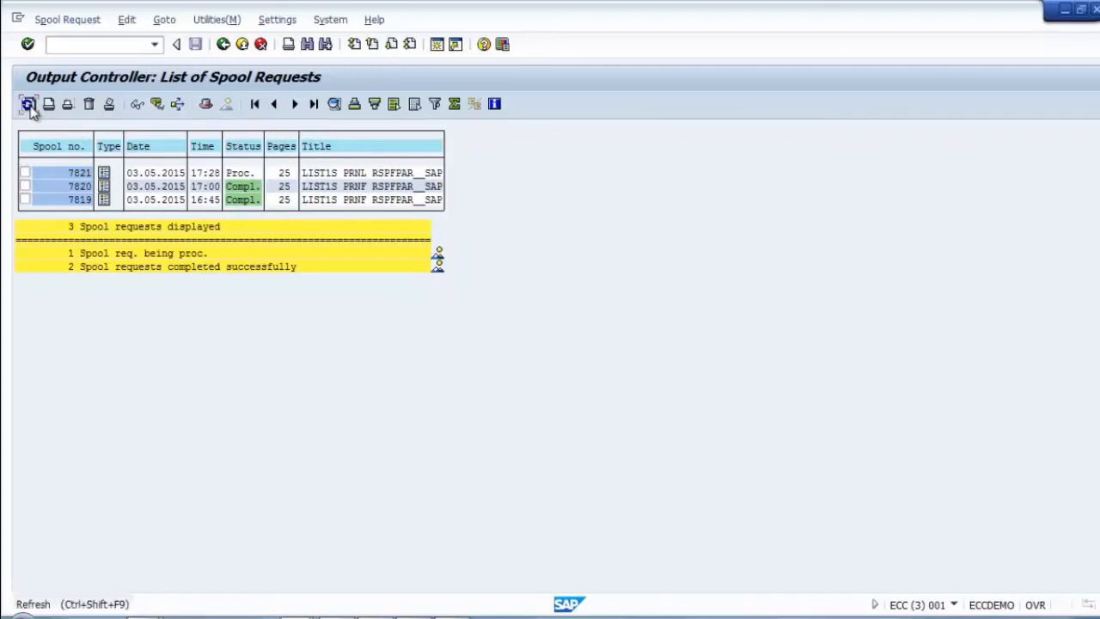
click(28, 104)
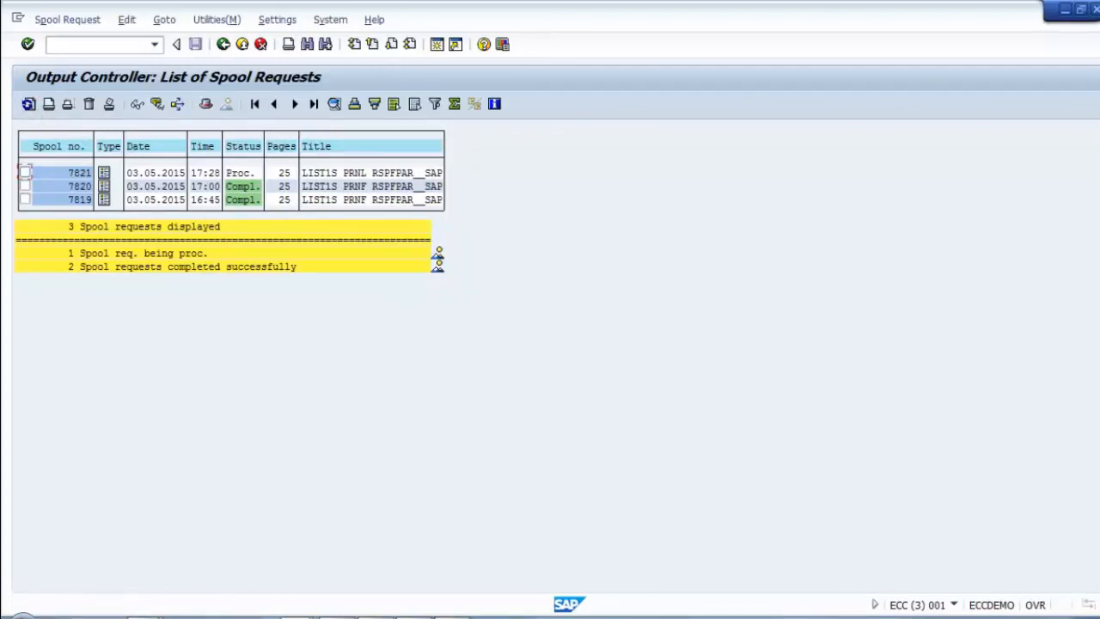
Step: Arrange the remote desktop and PFC_PRN queue windows beside the SAP spool list
mouse_move(414, 615)
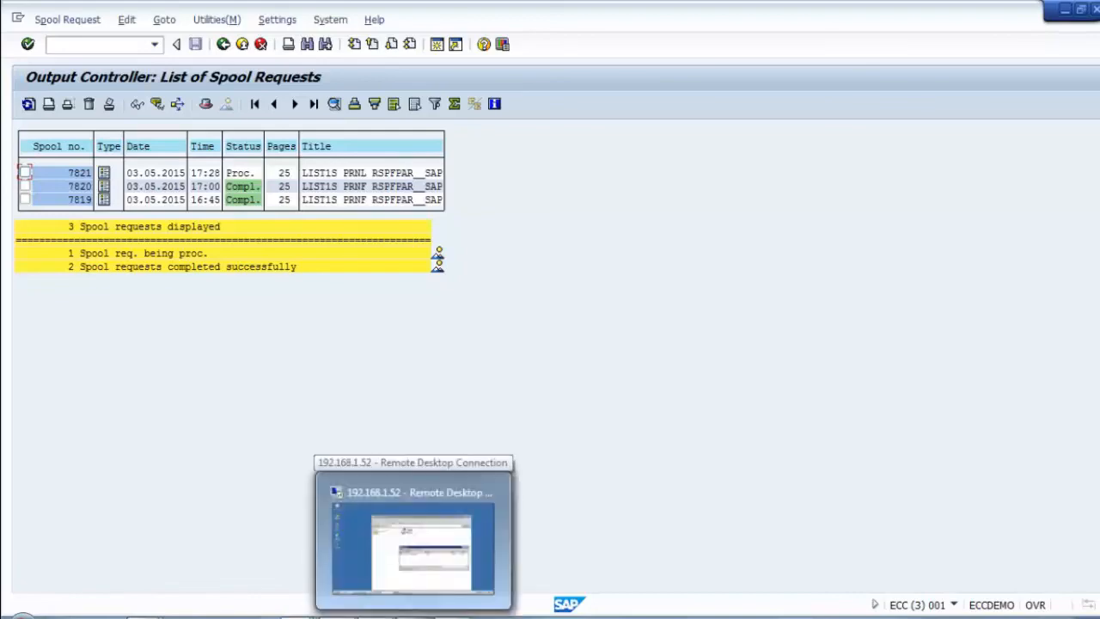
click(413, 546)
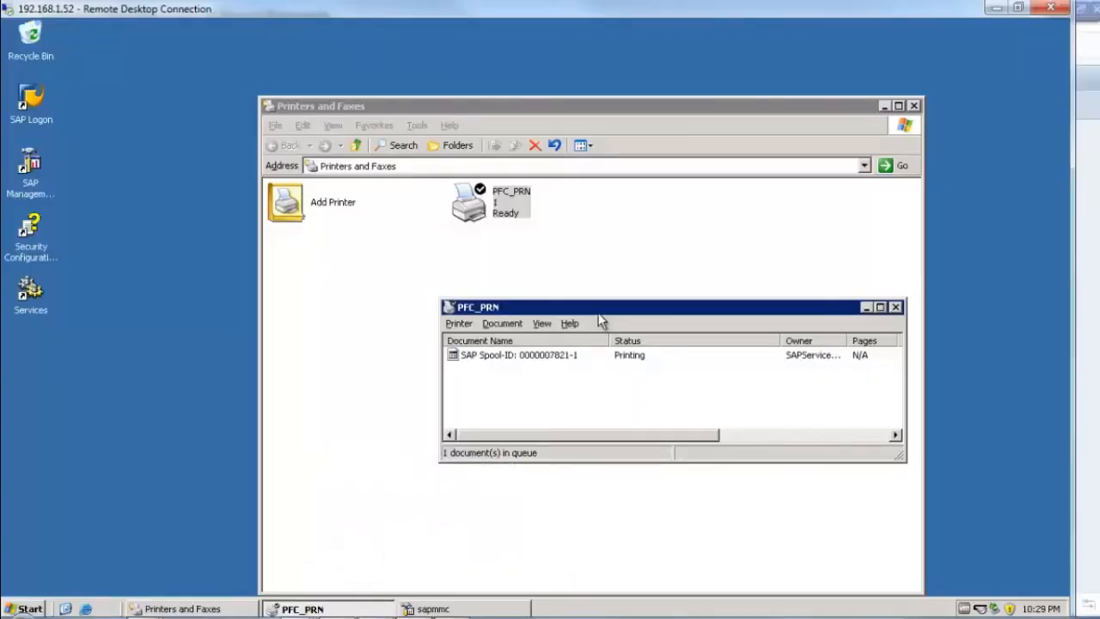
drag(602, 308, 613, 296)
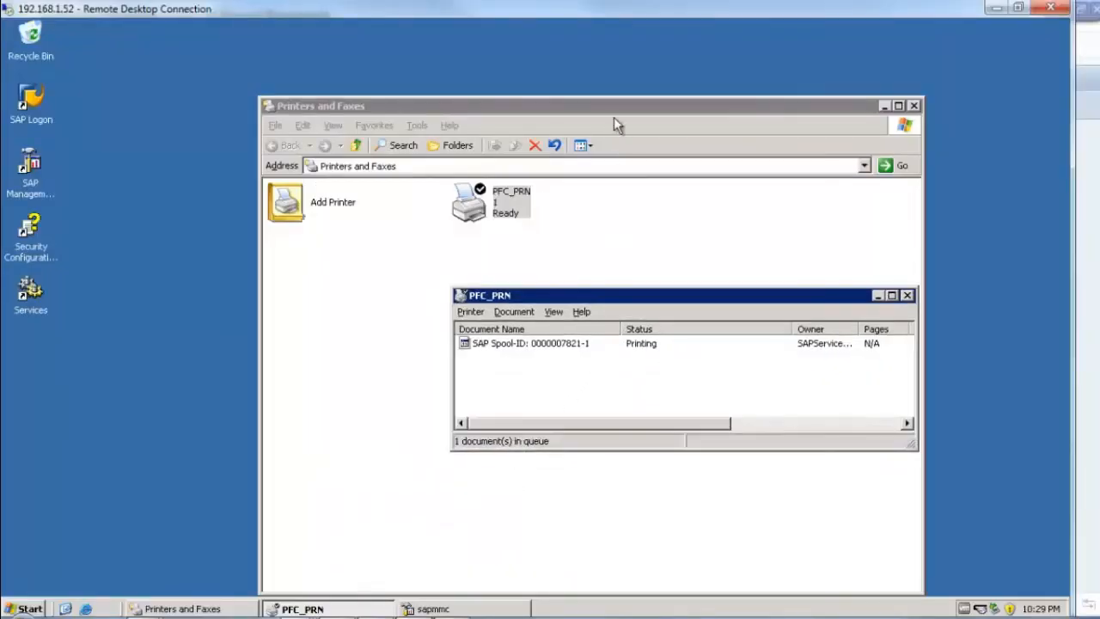
double_click(497, 7)
drag(507, 18, 587, 210)
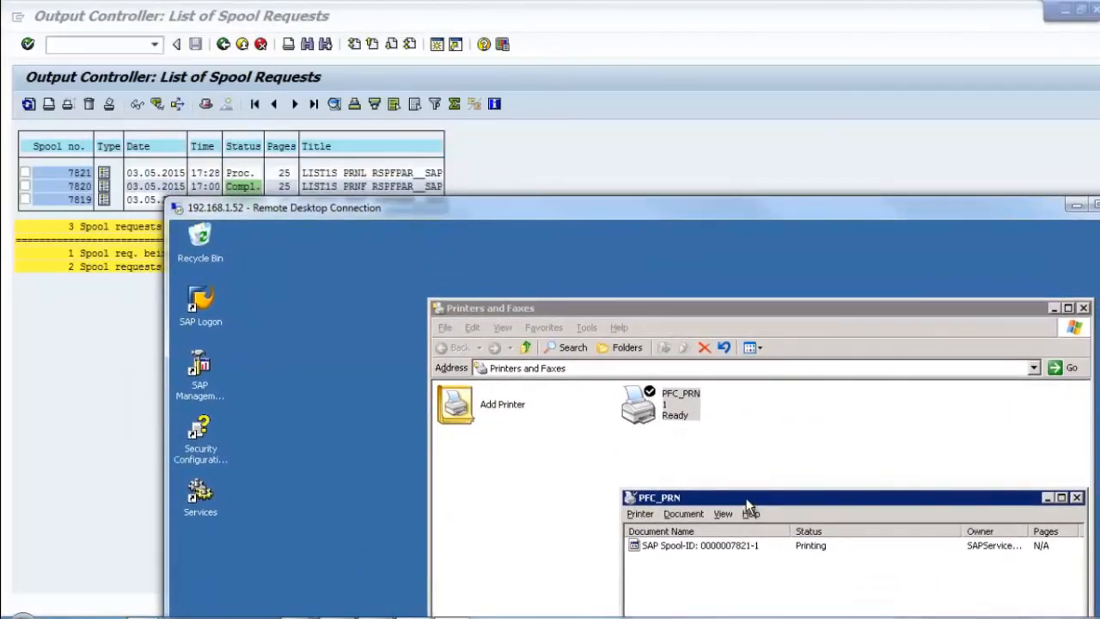
drag(748, 499, 388, 281)
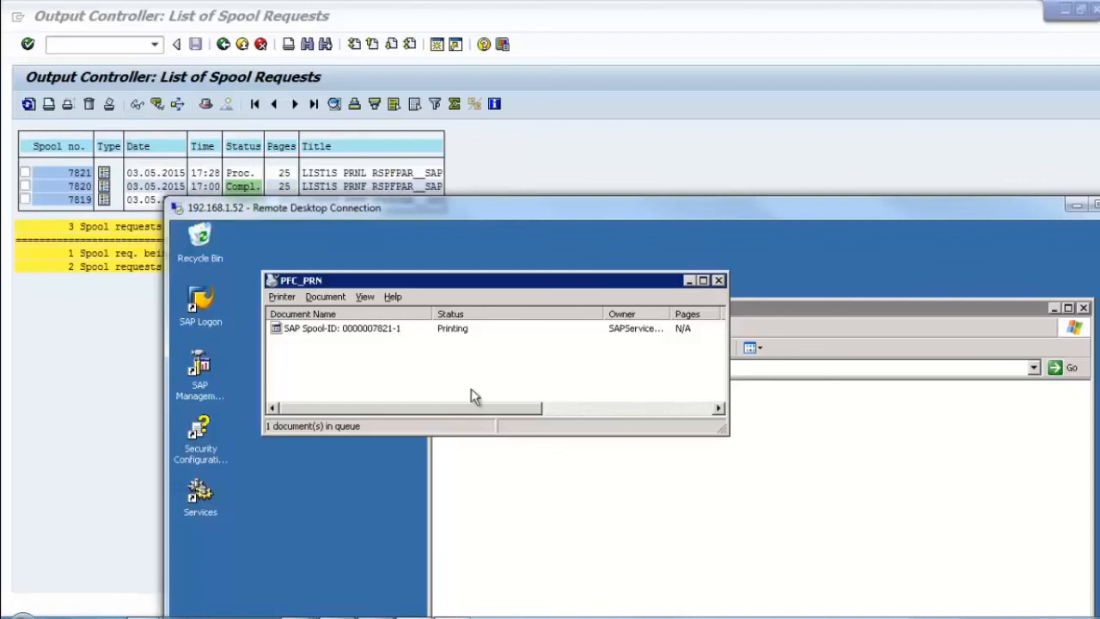
click(603, 515)
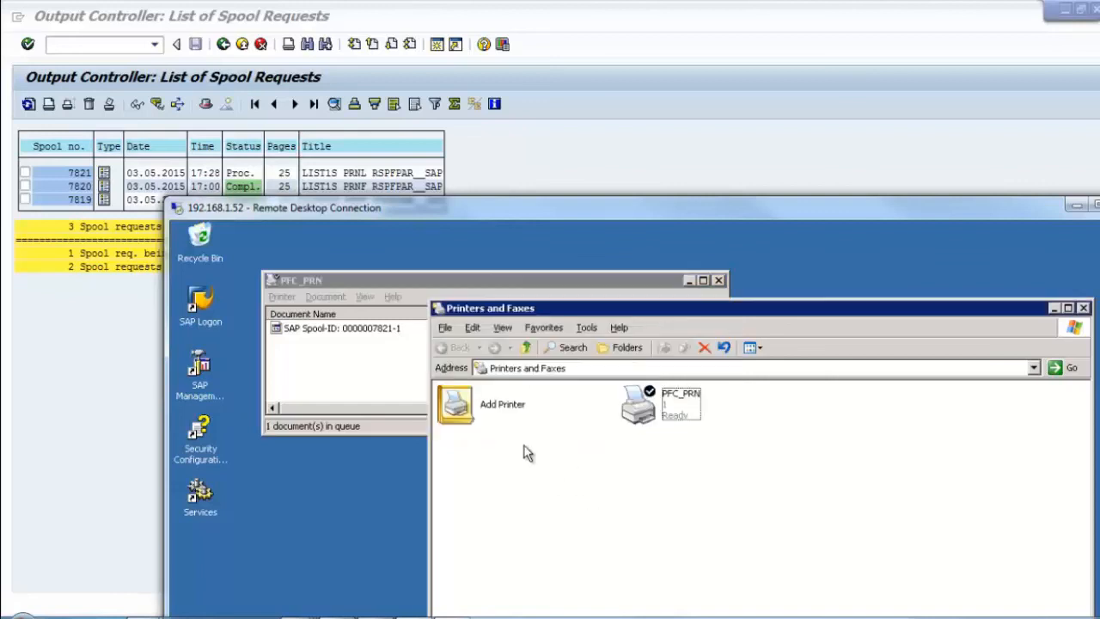
click(519, 281)
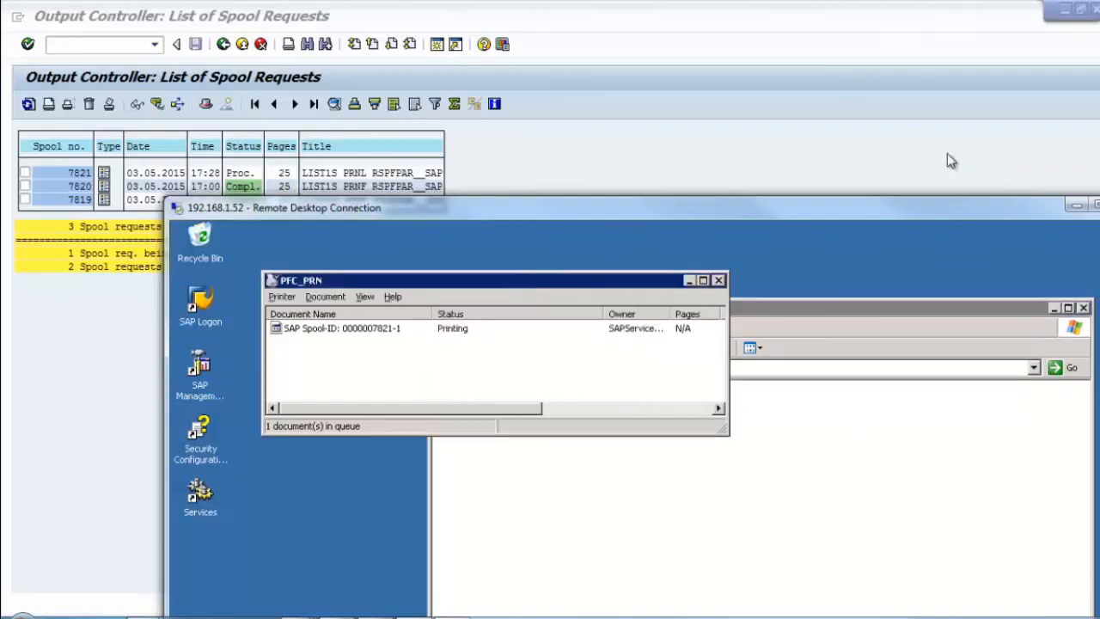
drag(923, 213, 847, 28)
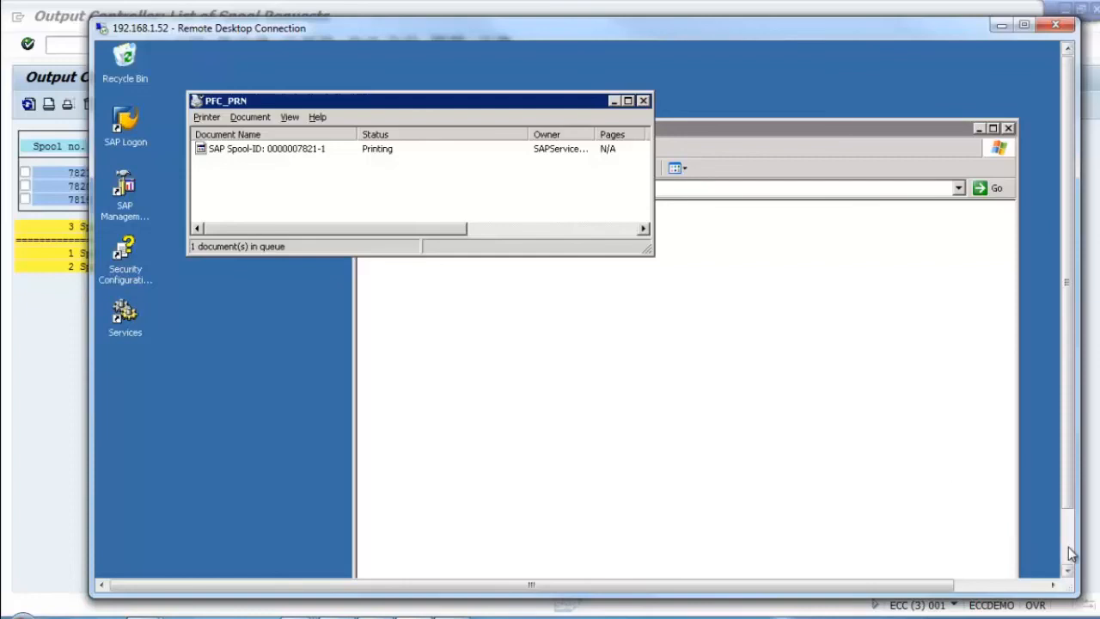
Step: Place the PFC_PRN queue over Printers and Faxes and scroll its columns back to Document Name
drag(394, 101, 406, 239)
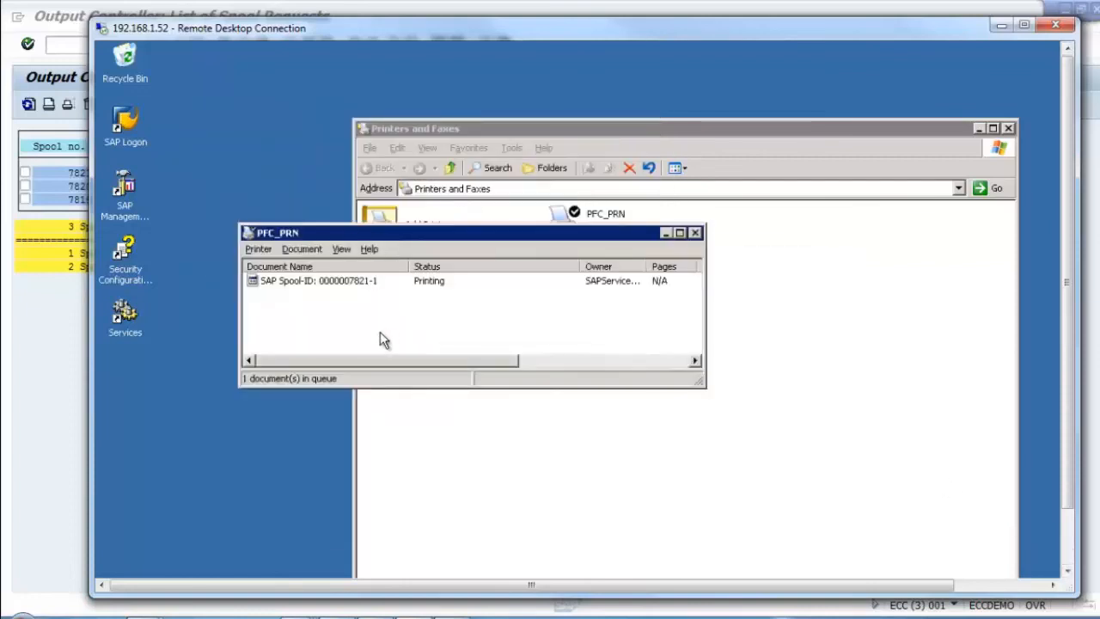
click(611, 361)
drag(608, 361, 451, 368)
drag(453, 376, 418, 375)
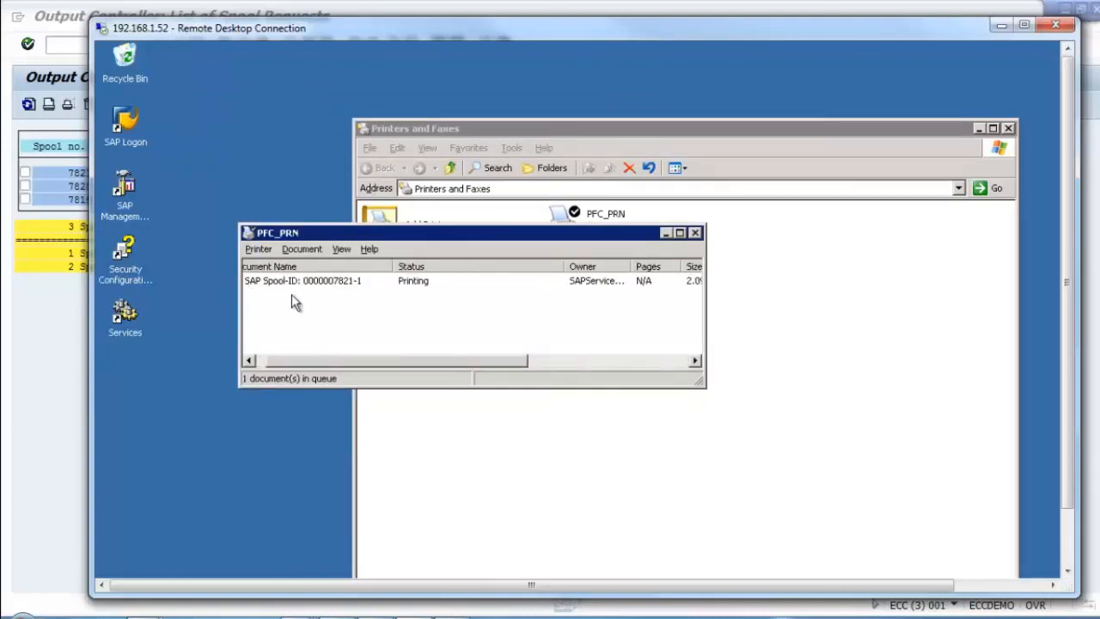
drag(312, 362, 280, 368)
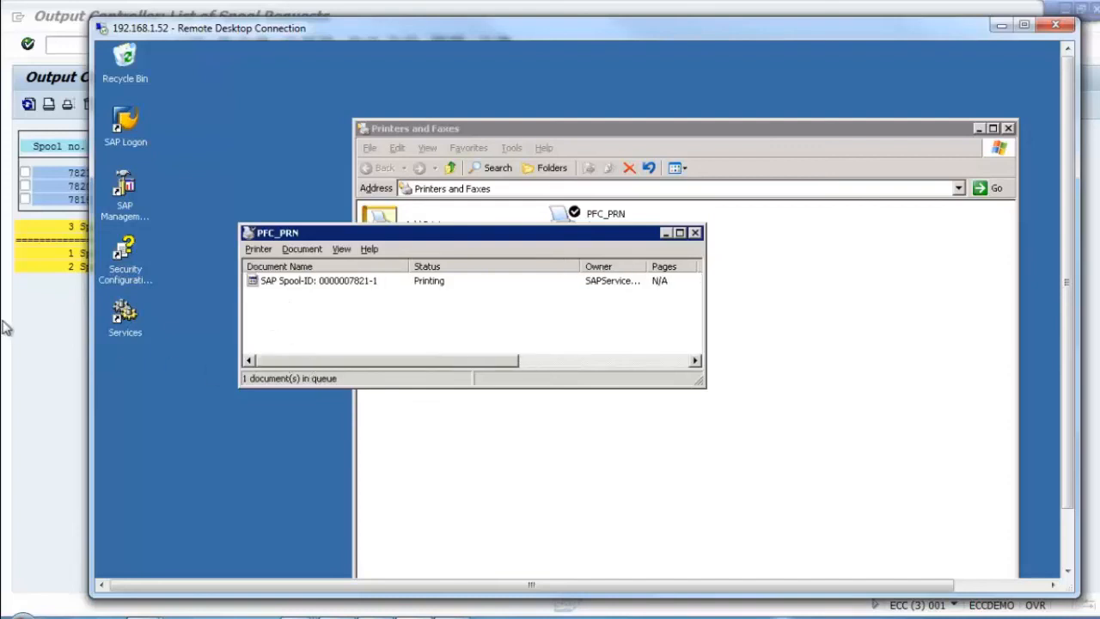
click(67, 309)
Step: Tick and then untick spool requests 7821, 7820 and 7819
click(25, 173)
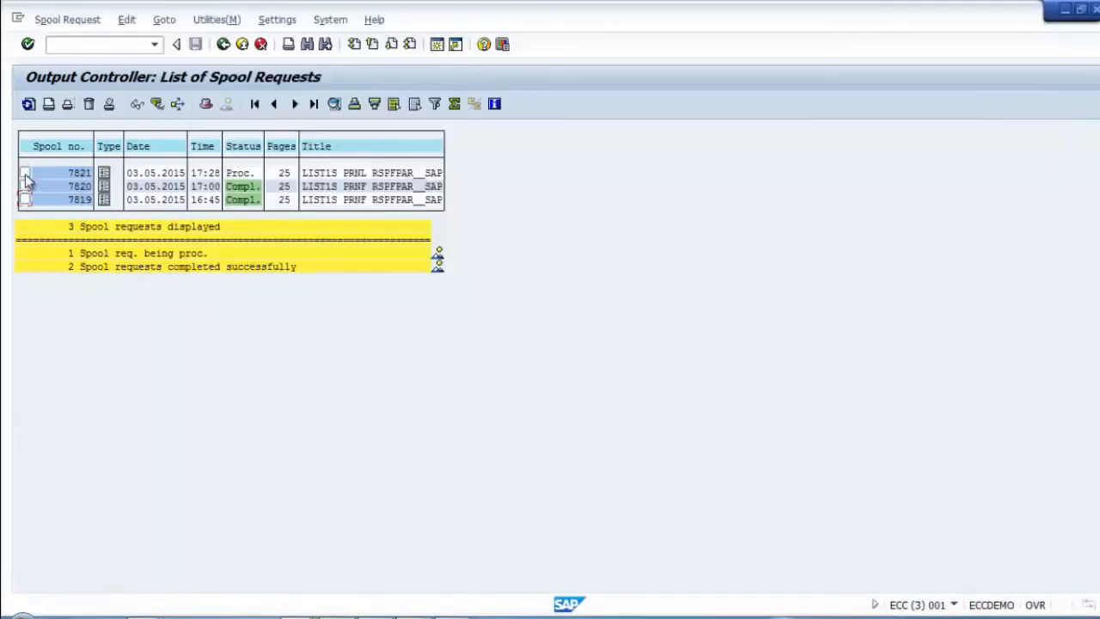
click(25, 186)
click(25, 199)
click(25, 173)
click(25, 186)
click(25, 200)
Step: Return to SAP Easy Access, browsing the System menu without choosing anything
click(223, 44)
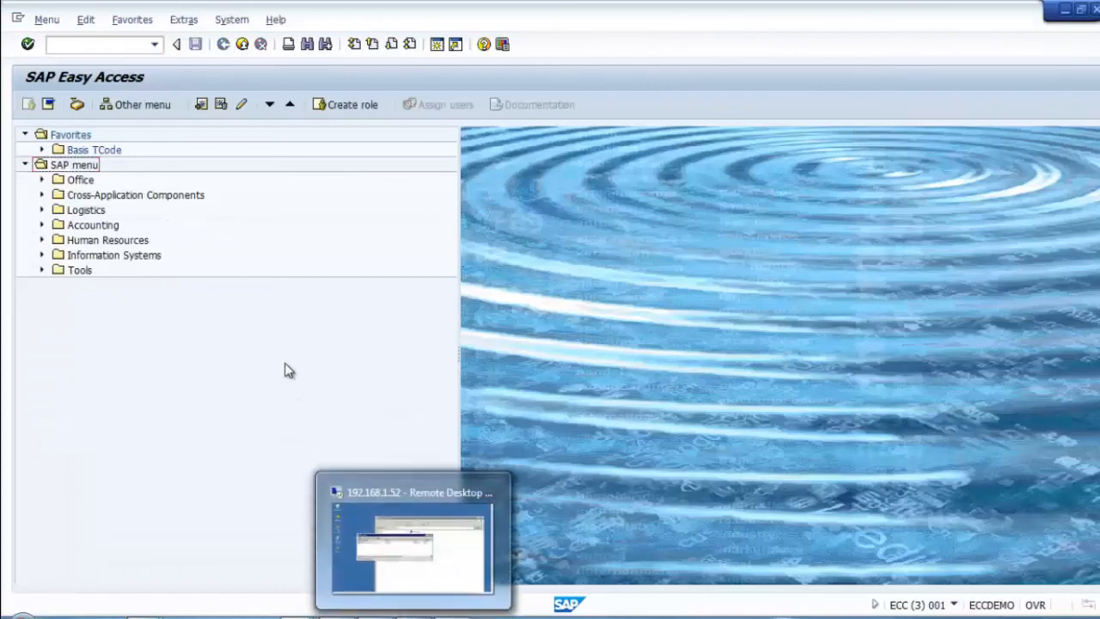
click(244, 24)
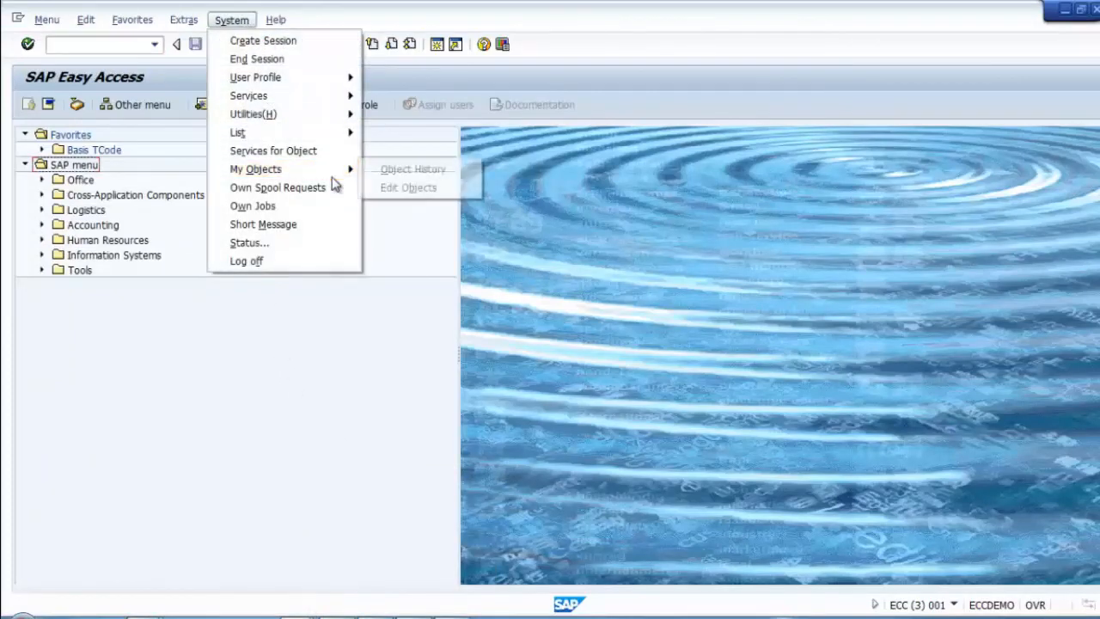
click(430, 486)
click(452, 616)
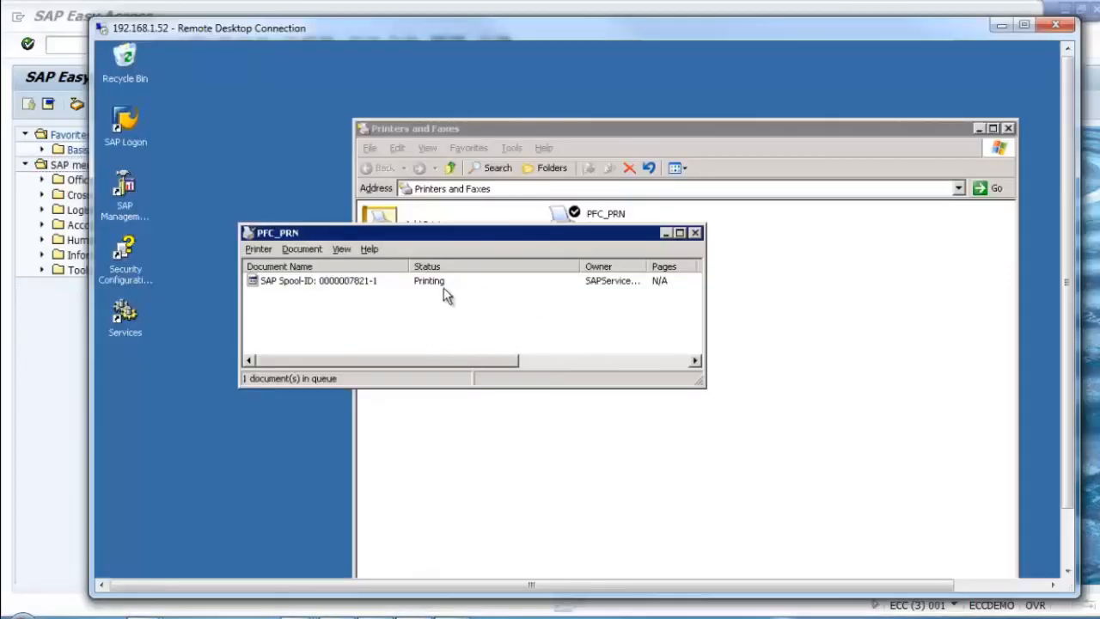
Step: Enlarge the PFC_PRN queue window and widen its columns to show the 2.09 MB job size and submission time
drag(484, 241, 424, 218)
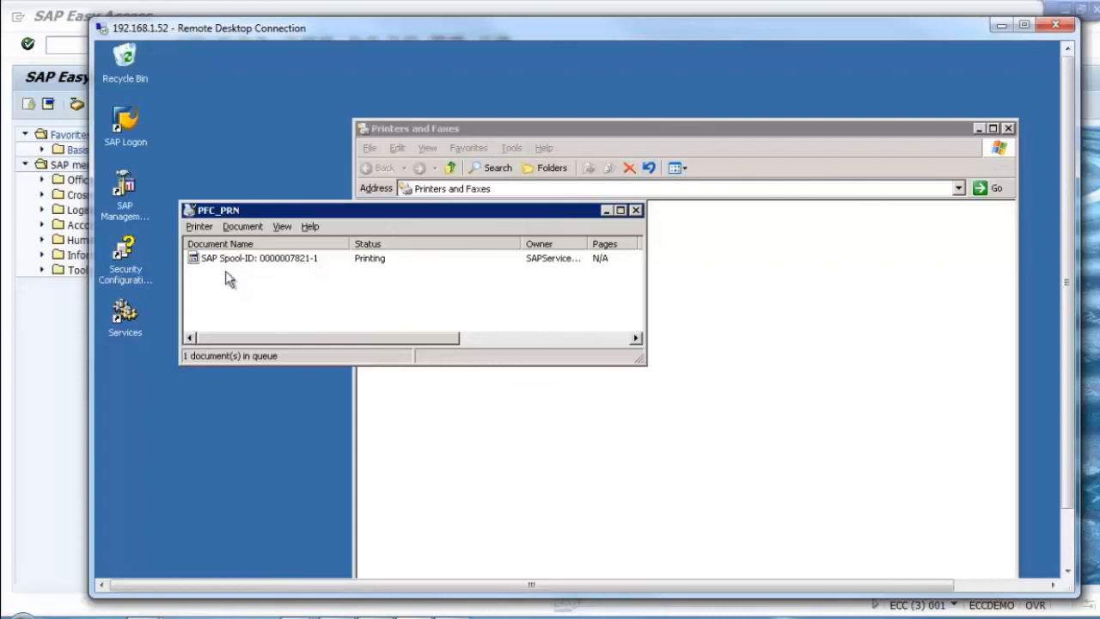
drag(642, 361, 897, 407)
drag(588, 245, 640, 251)
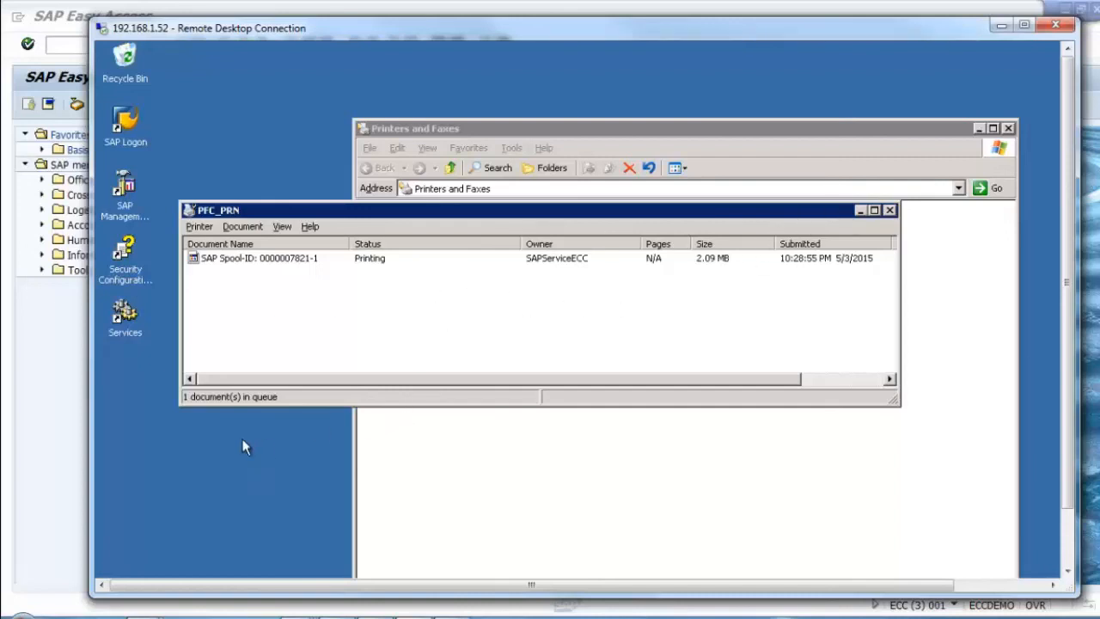
click(21, 388)
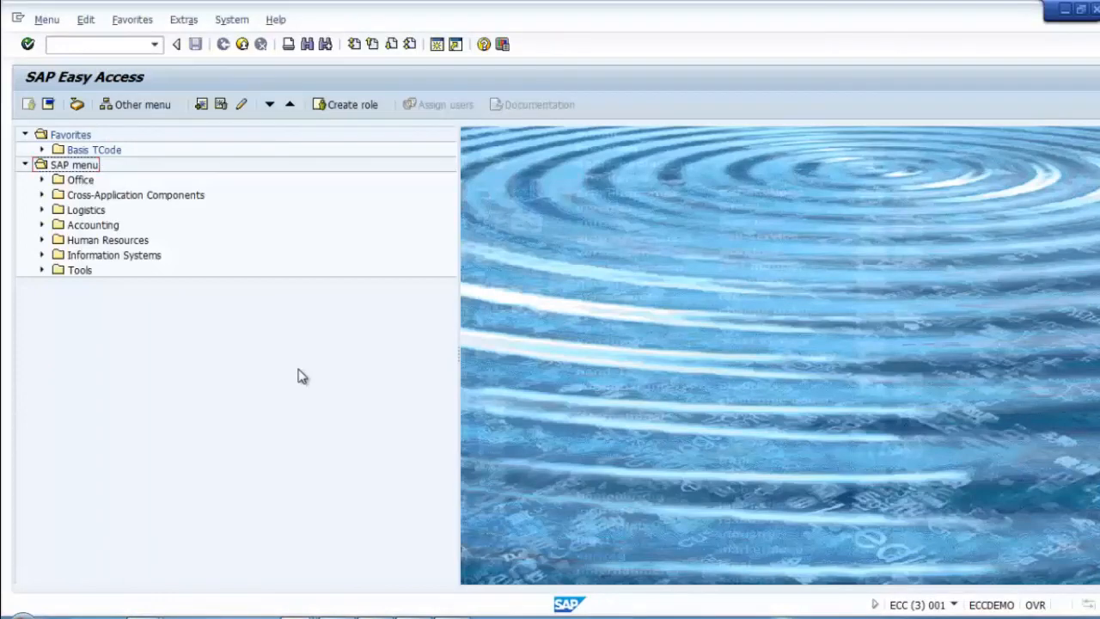
Step: Open SPAD, list all output devices in change mode and start creating a new device
click(96, 44)
text(spad)
key(Return)
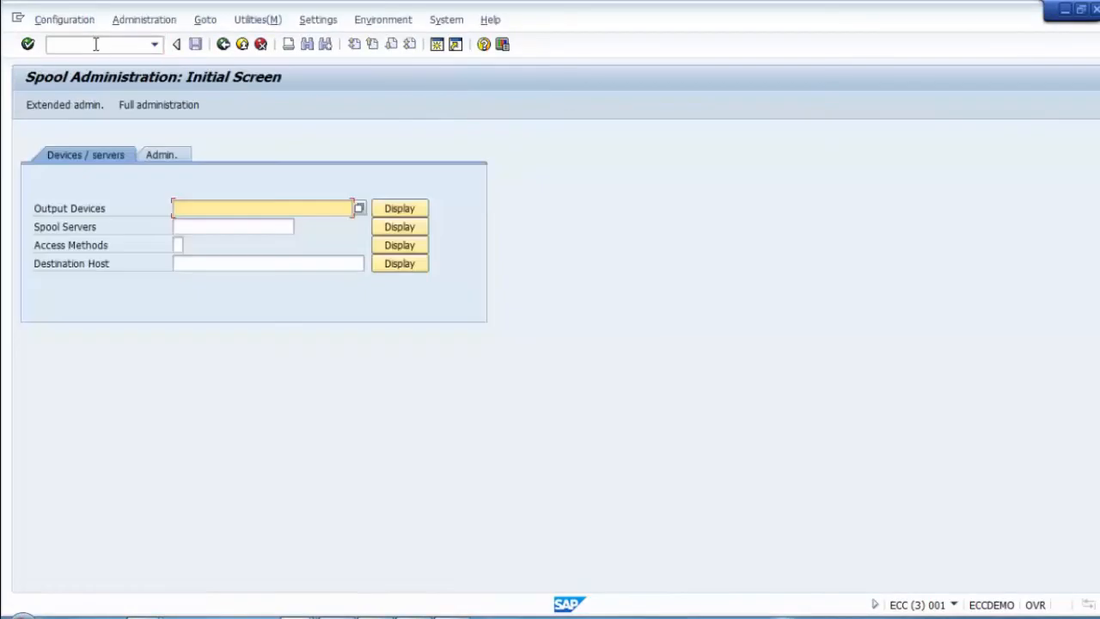
click(411, 208)
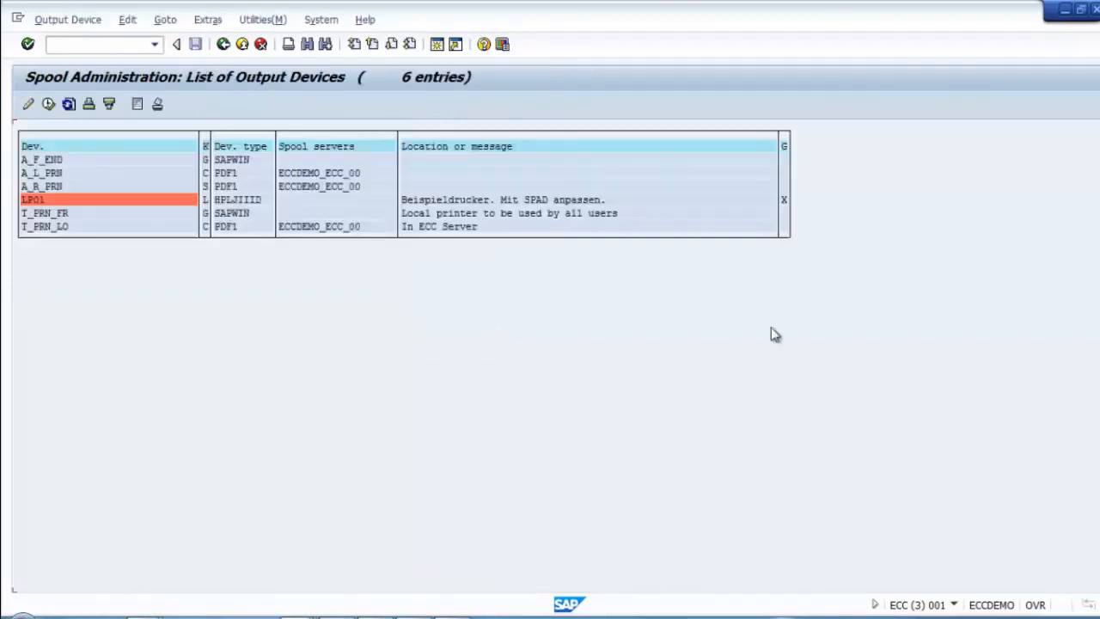
click(28, 104)
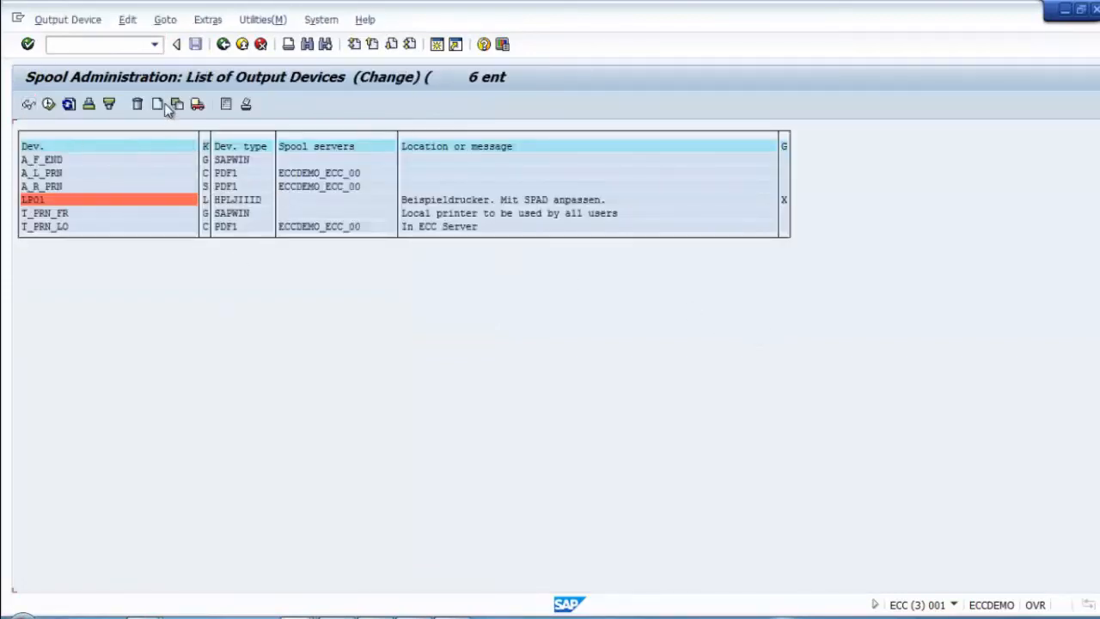
click(158, 104)
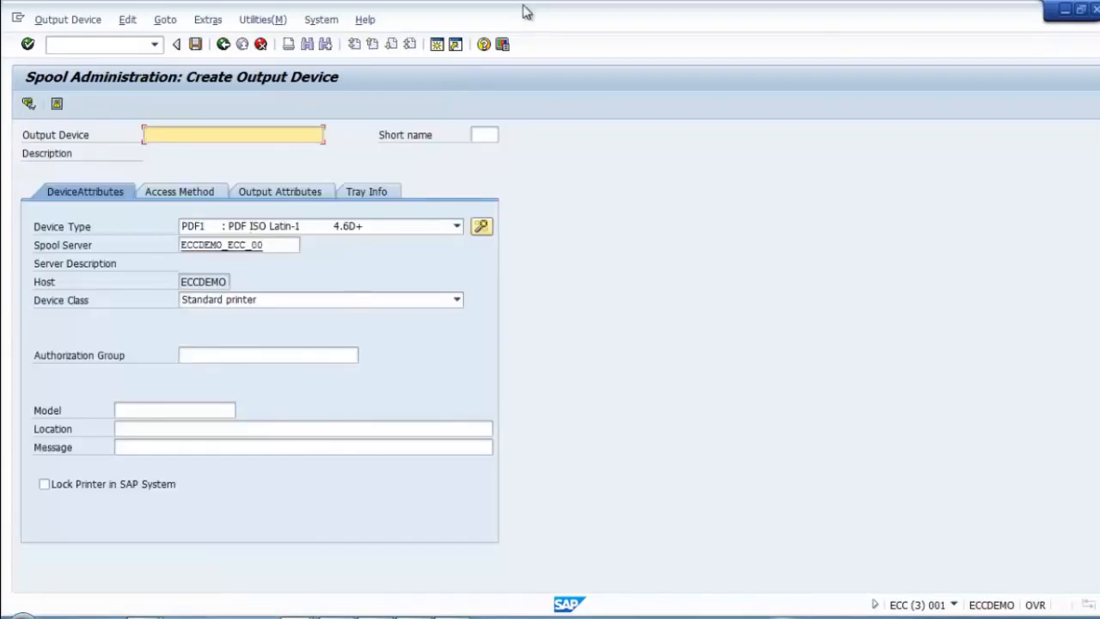
Step: Name the new output device T_PRN_RE with short name PRNR
text(T)
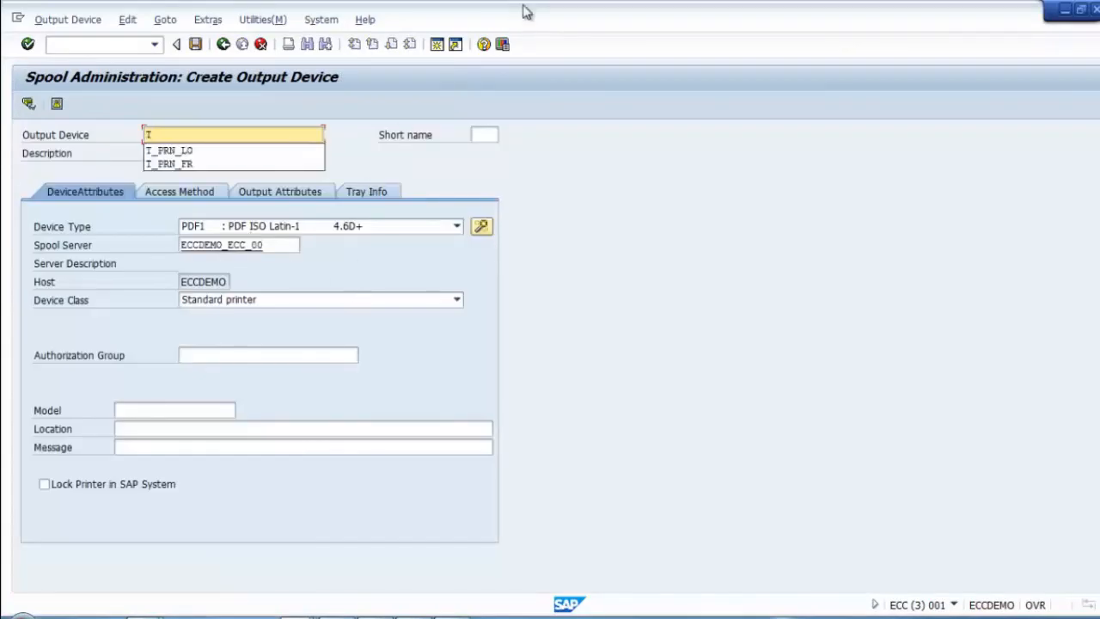
key(Down)
key(Return)
text(\\)
key(BackSpace)
key(BackSpace)
key(BackSpace)
key(BackSpace)
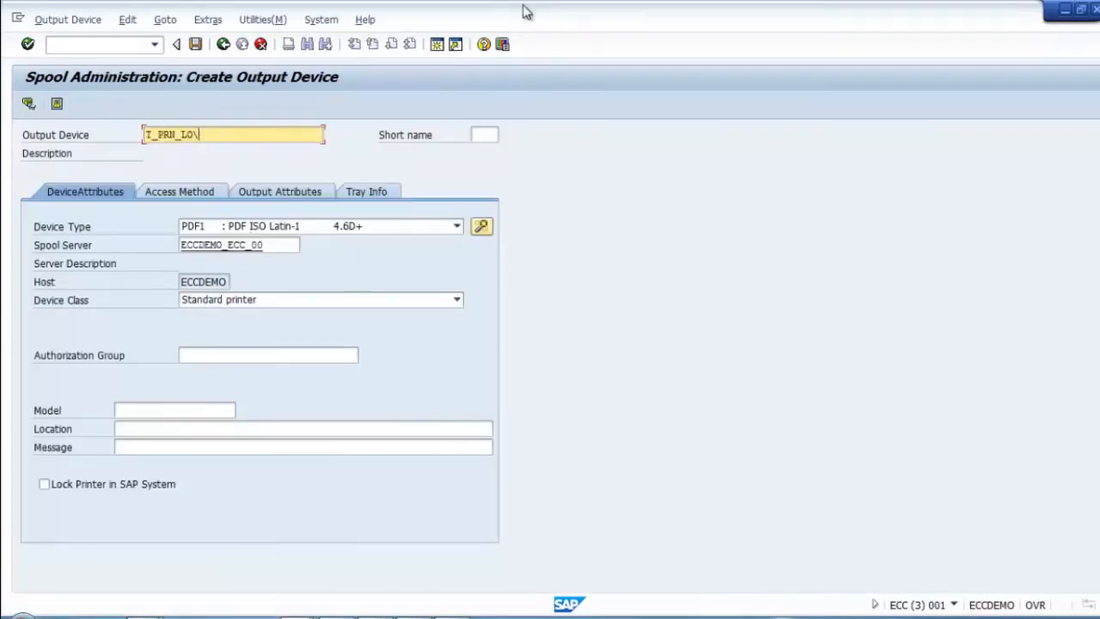
text(RM)
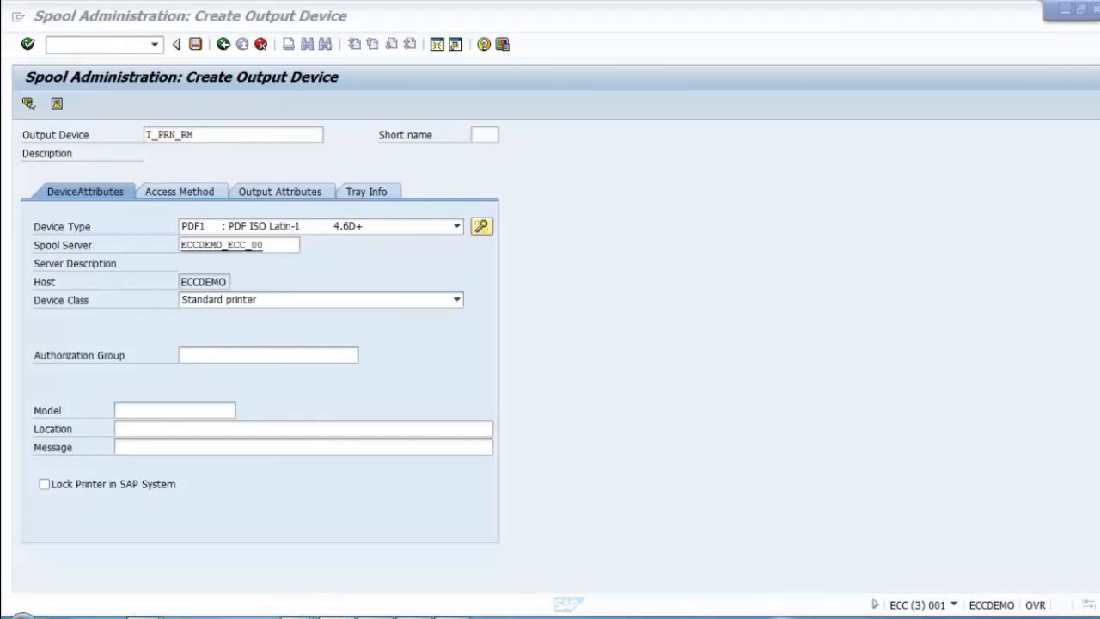
click(204, 134)
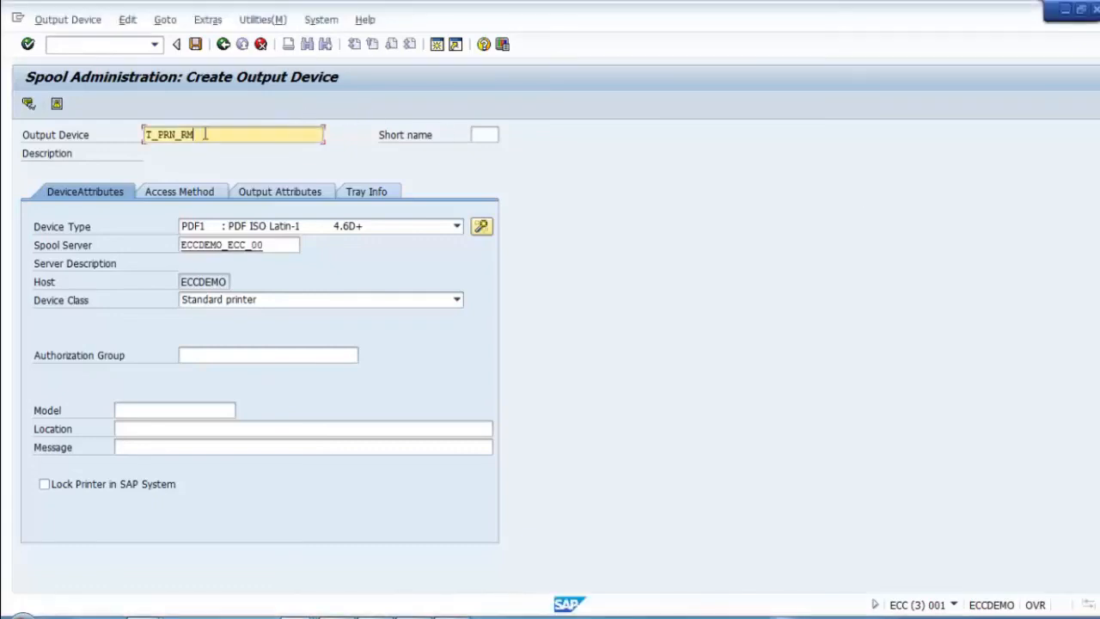
key(BackSpace)
text(E)
click(478, 135)
text(PR)
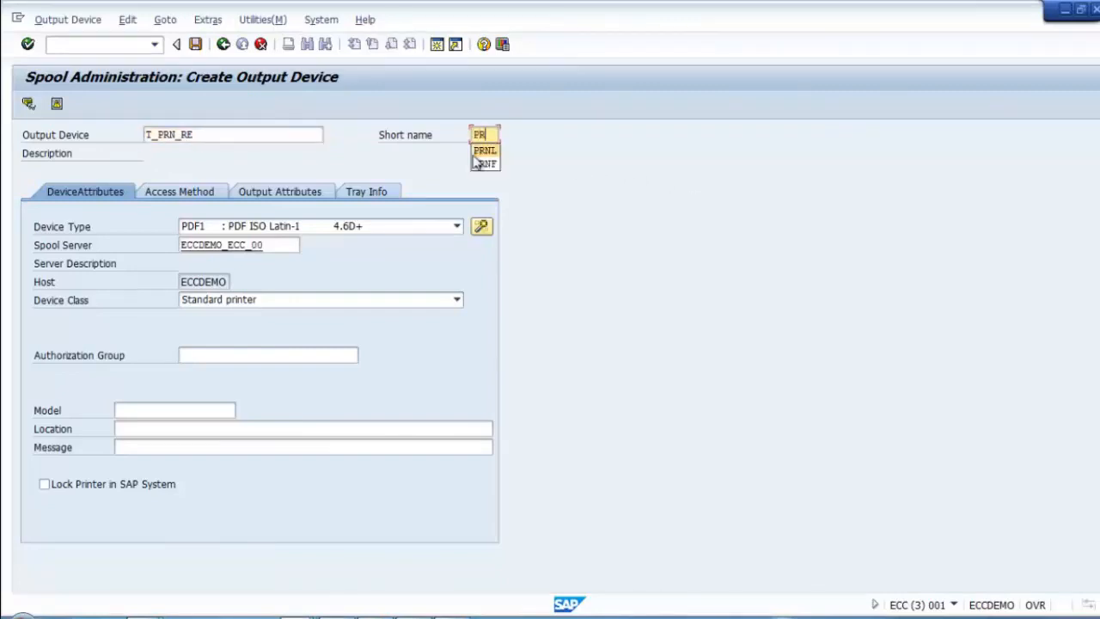
text(NR)
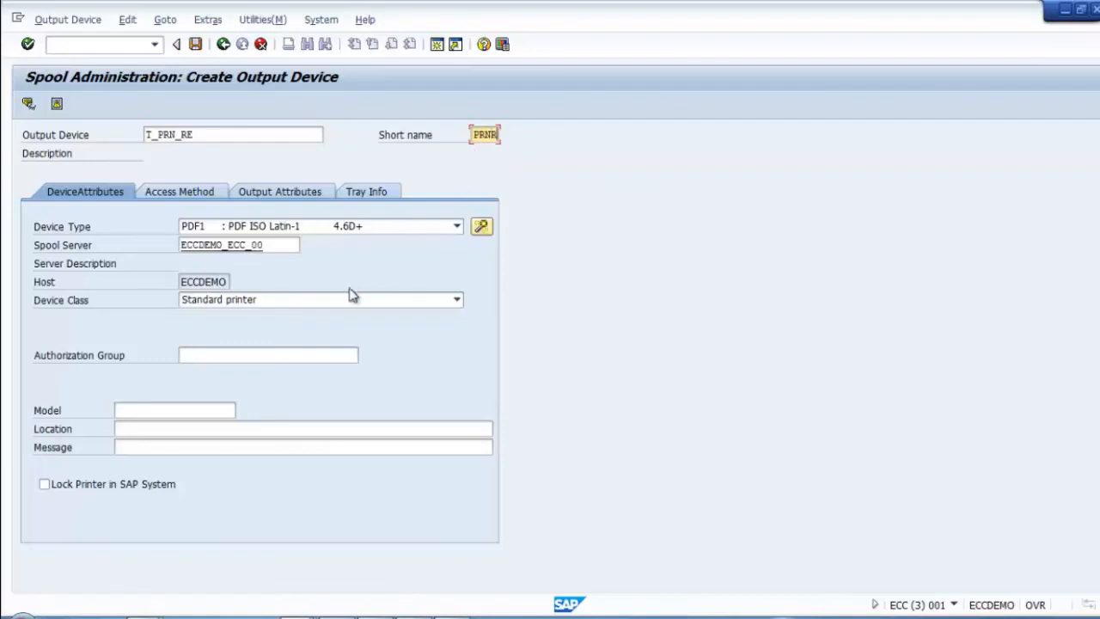
Step: Set the device type to IP2090 : IBM Infoprint2090ES PCL R4.5x+
click(408, 227)
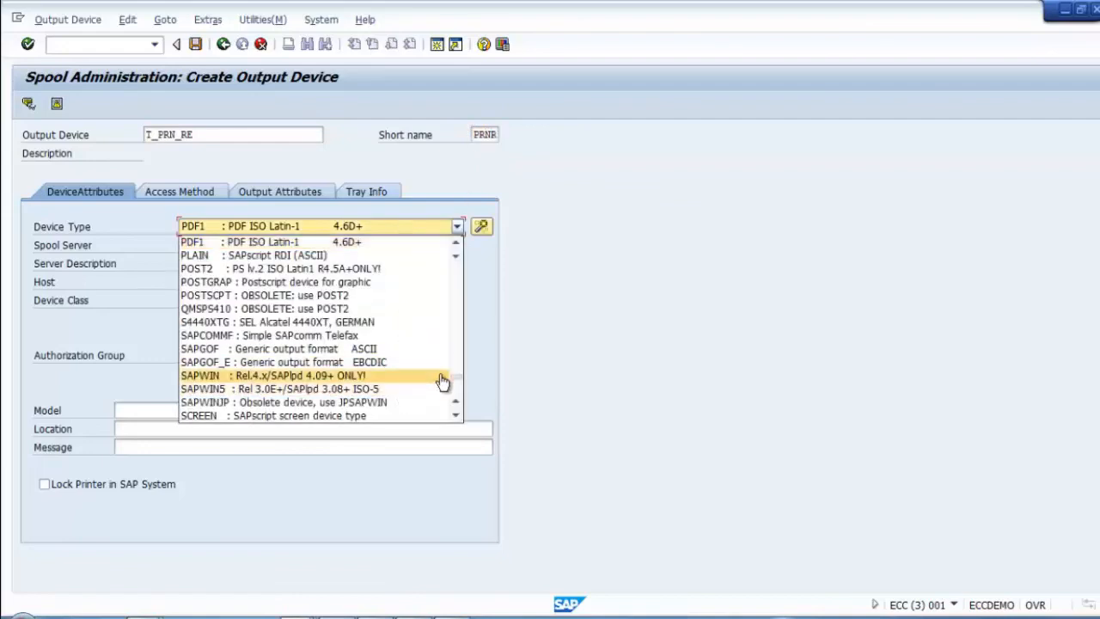
scroll(461, 320, up, 3)
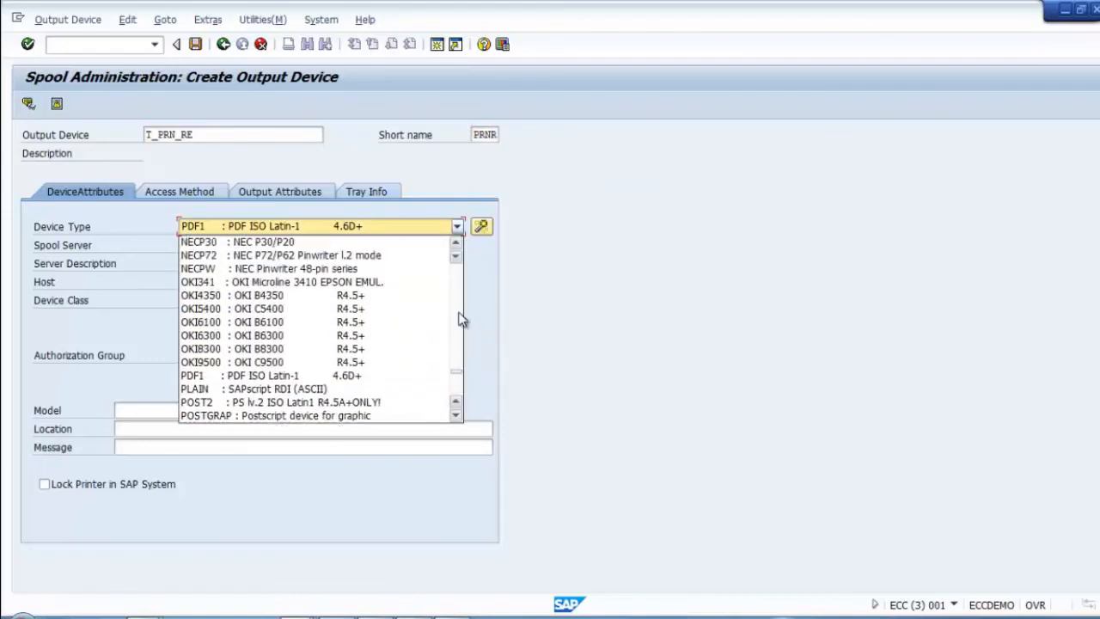
scroll(461, 320, up, 7)
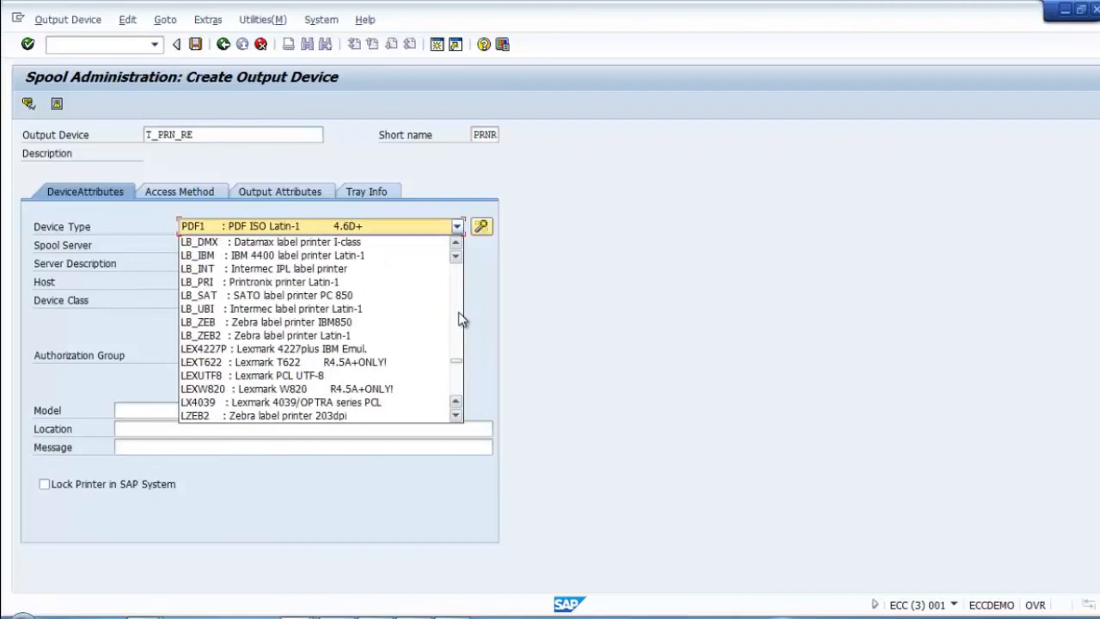
scroll(461, 320, up, 4)
scroll(464, 314, up, 4)
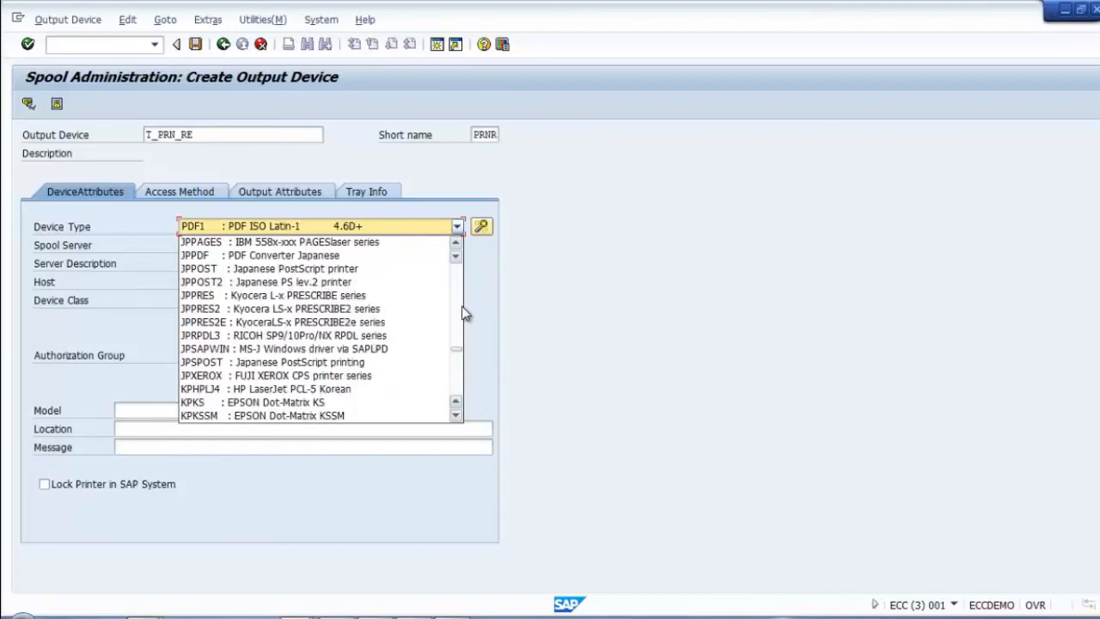
scroll(464, 315, up, 9)
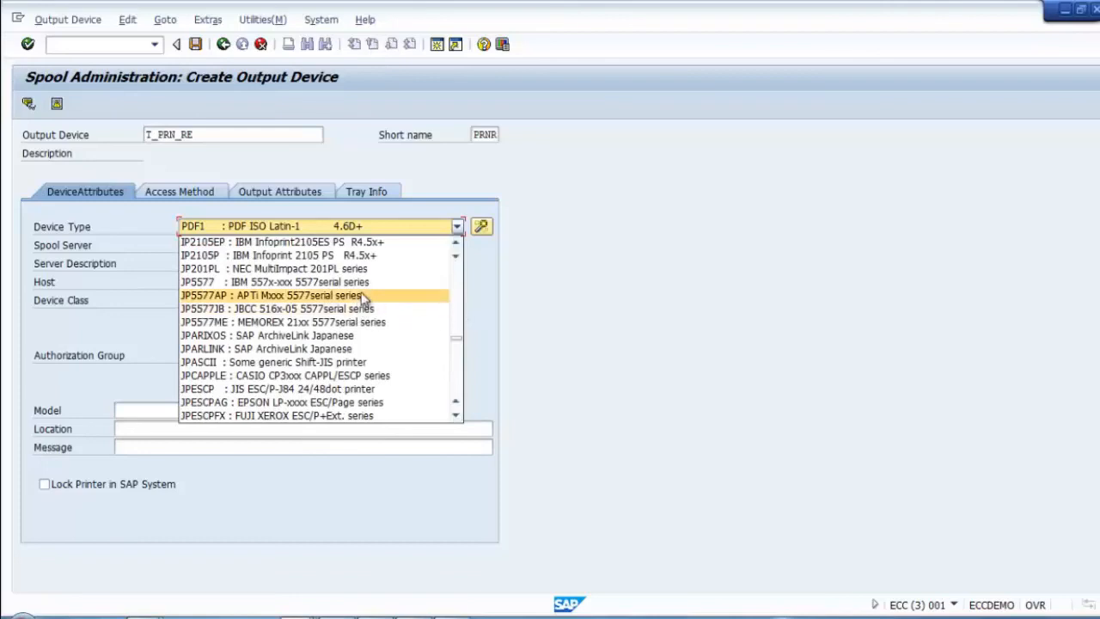
scroll(455, 286, up, 4)
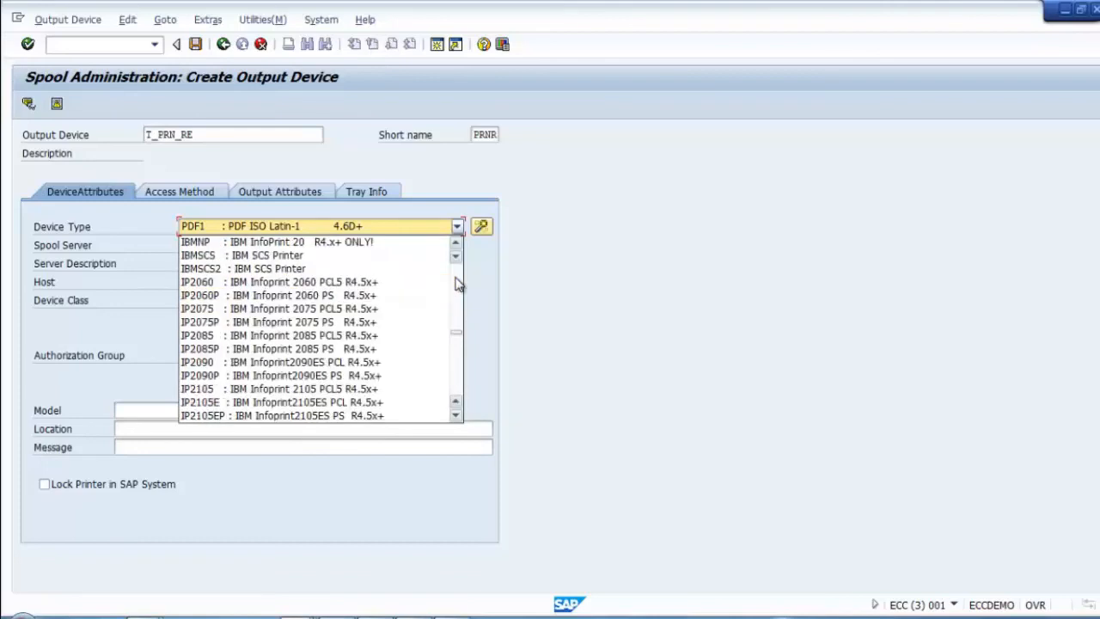
click(361, 361)
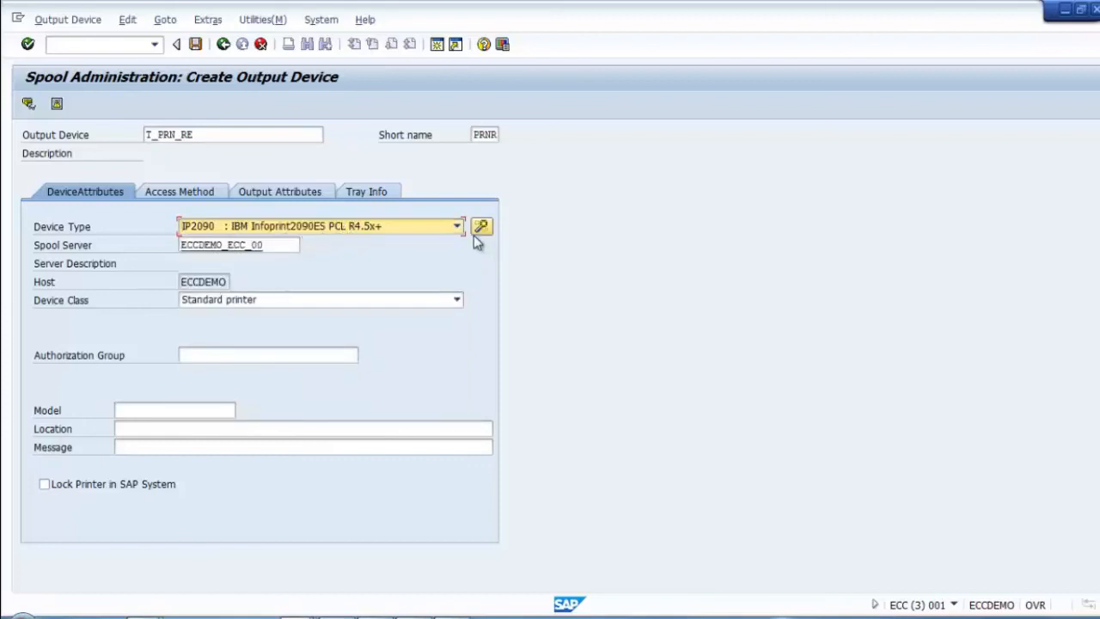
Step: Set the Host Spool Access Method to 'S: Print Using SAP Protocol'
click(183, 192)
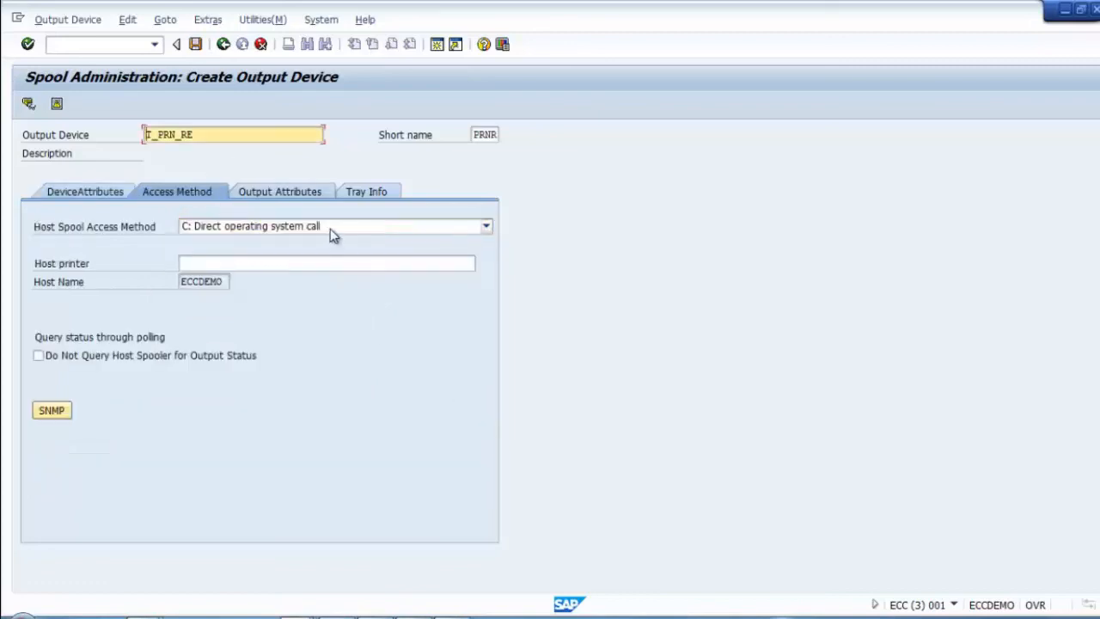
click(297, 617)
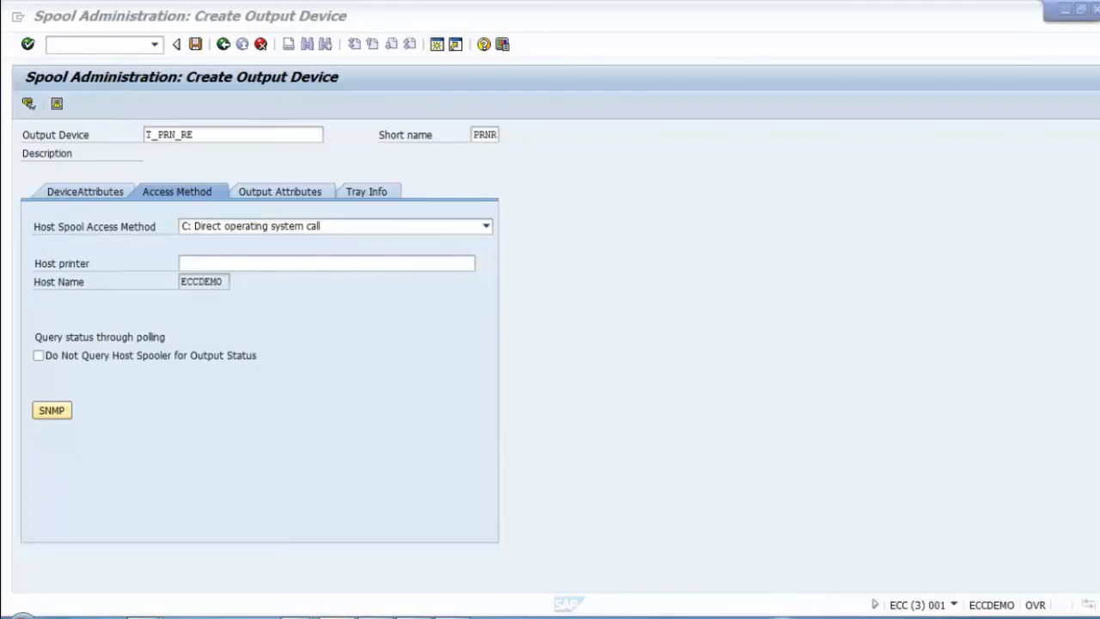
click(404, 228)
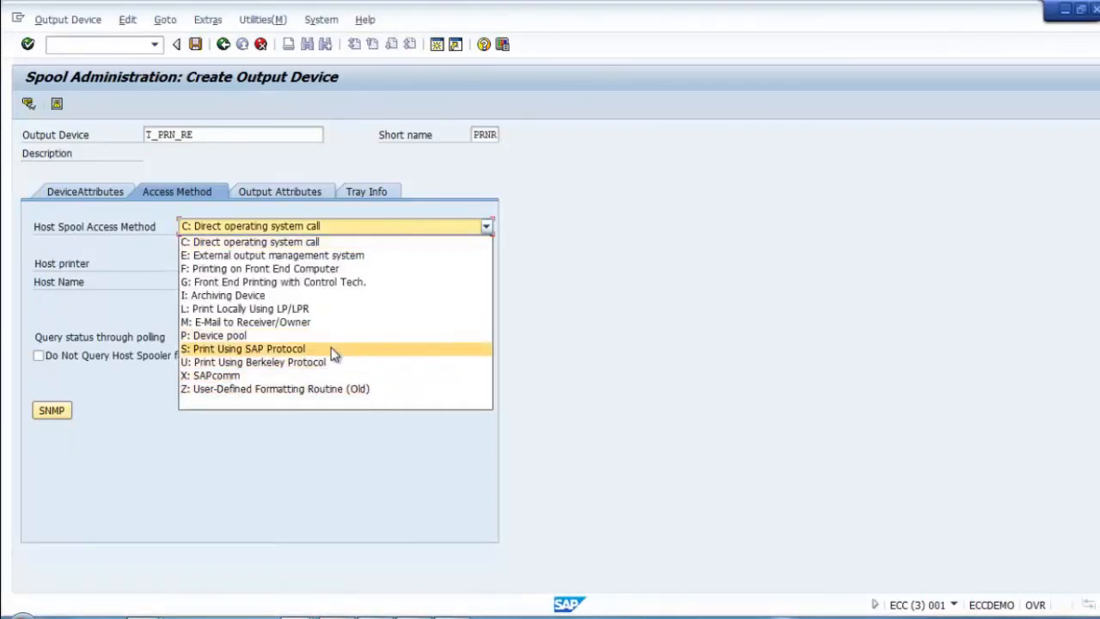
click(255, 352)
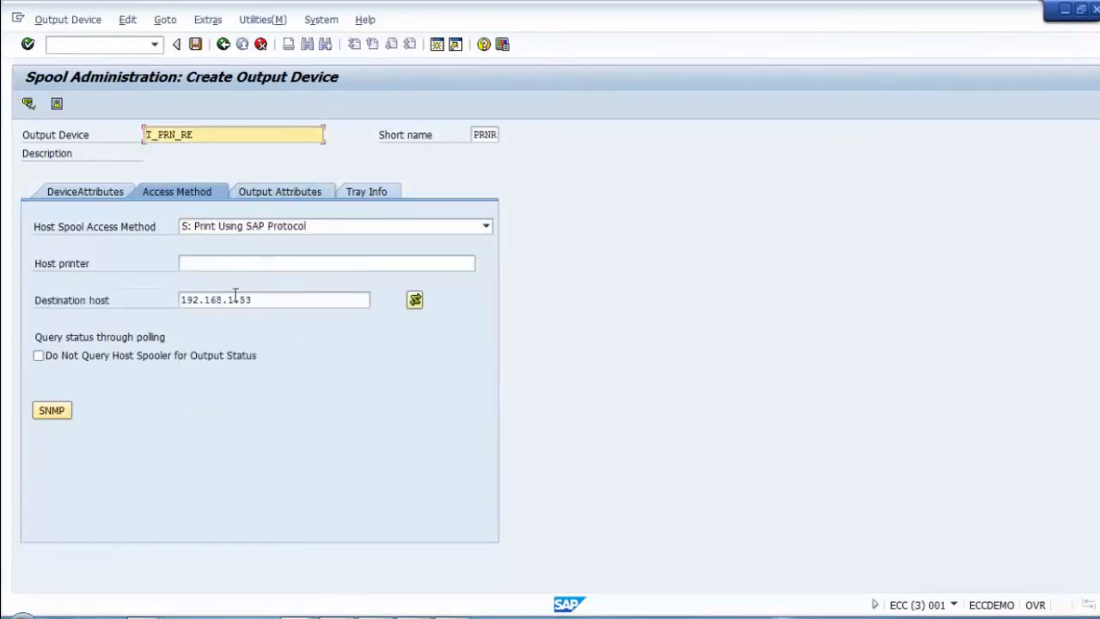
Step: Check destination host 192.168.1.53 and confirm the access method entries
click(202, 267)
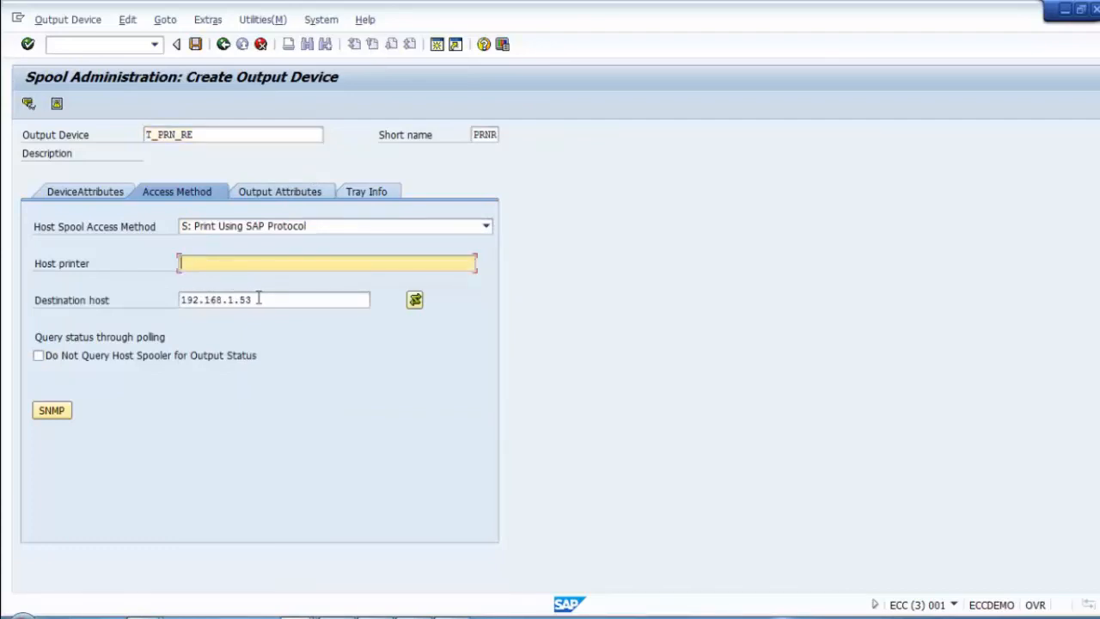
key(Tab)
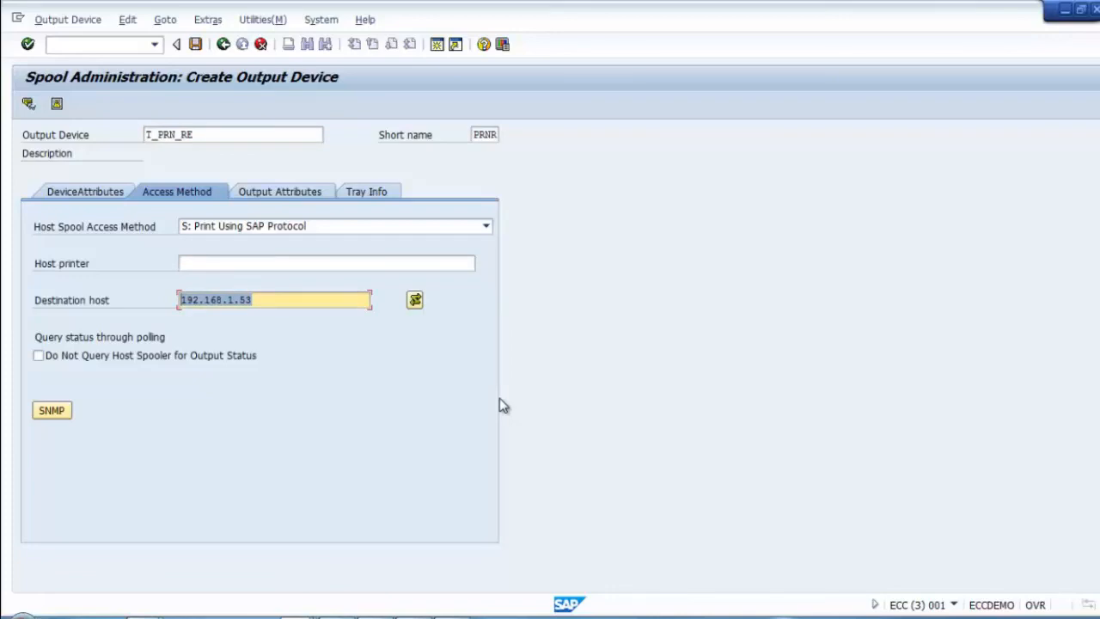
click(279, 300)
drag(279, 300, 179, 300)
click(200, 264)
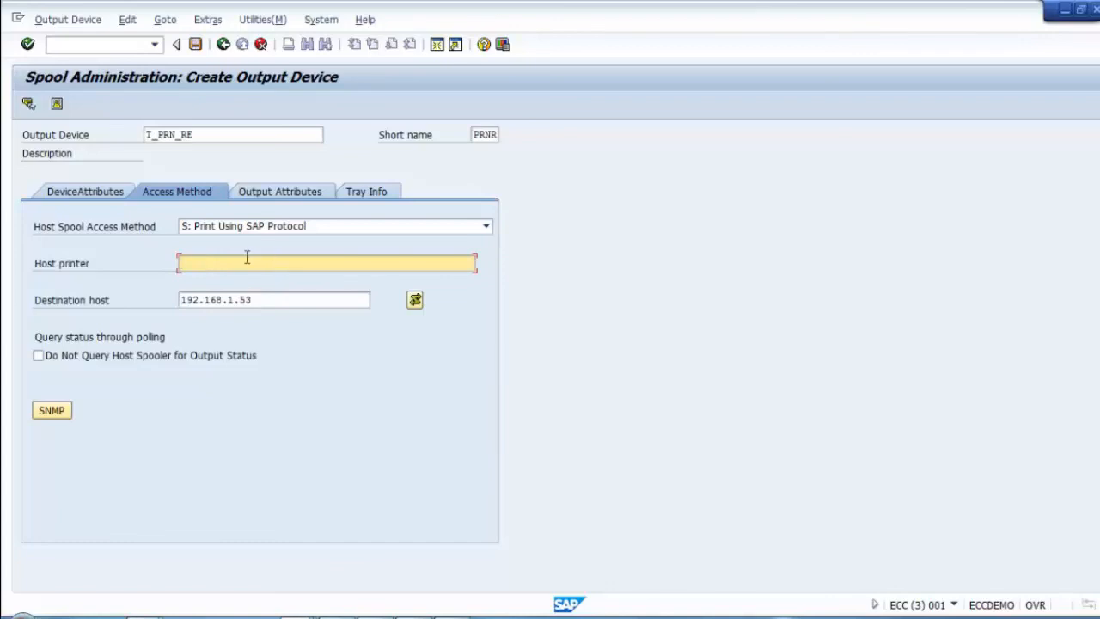
key(Return)
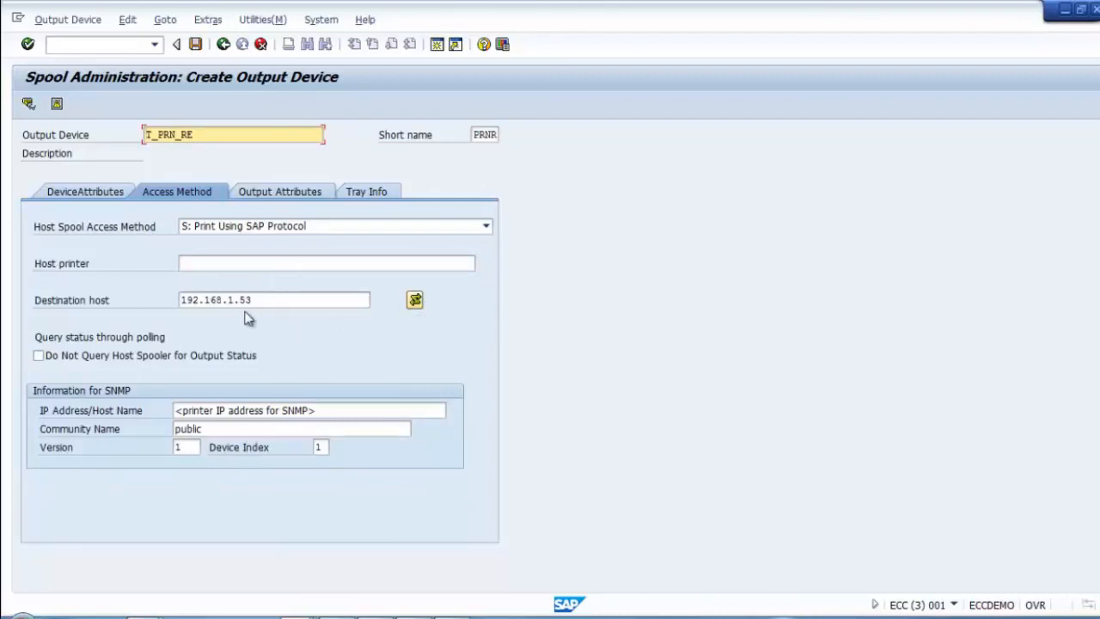
Step: Clear the port 100, connection time and response time values, then switch connection options off
click(415, 303)
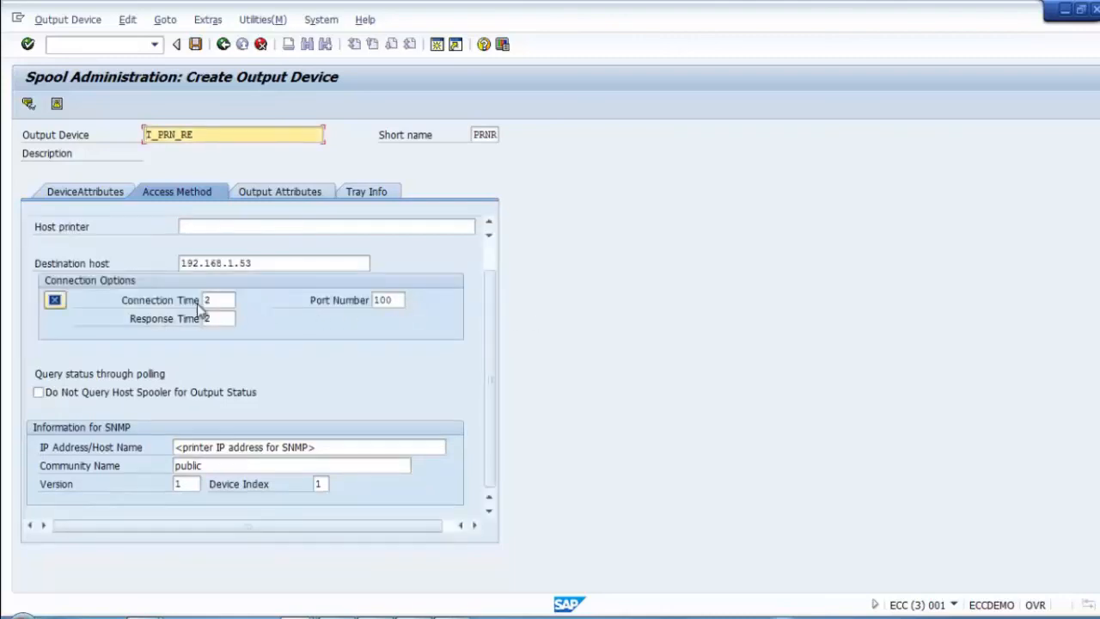
double_click(388, 301)
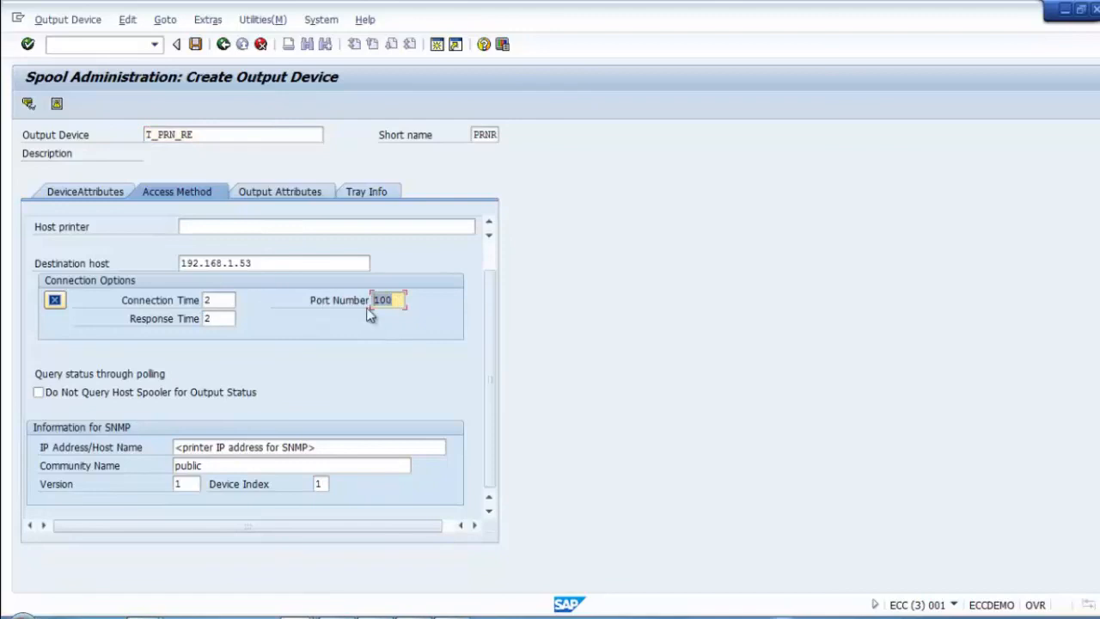
key(Delete)
double_click(216, 301)
key(Delete)
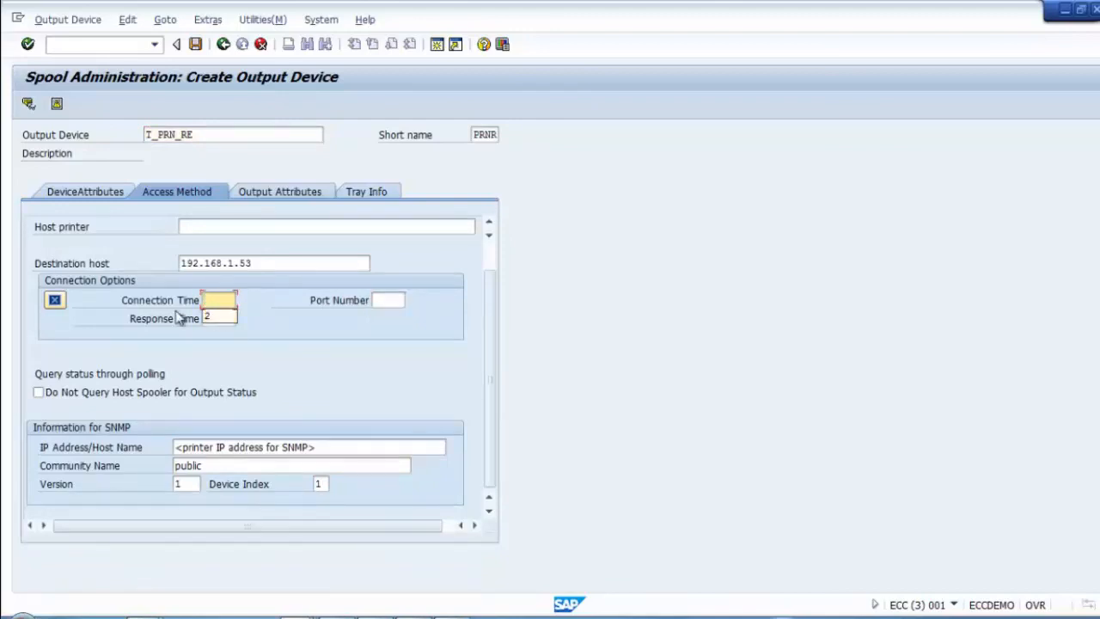
double_click(219, 318)
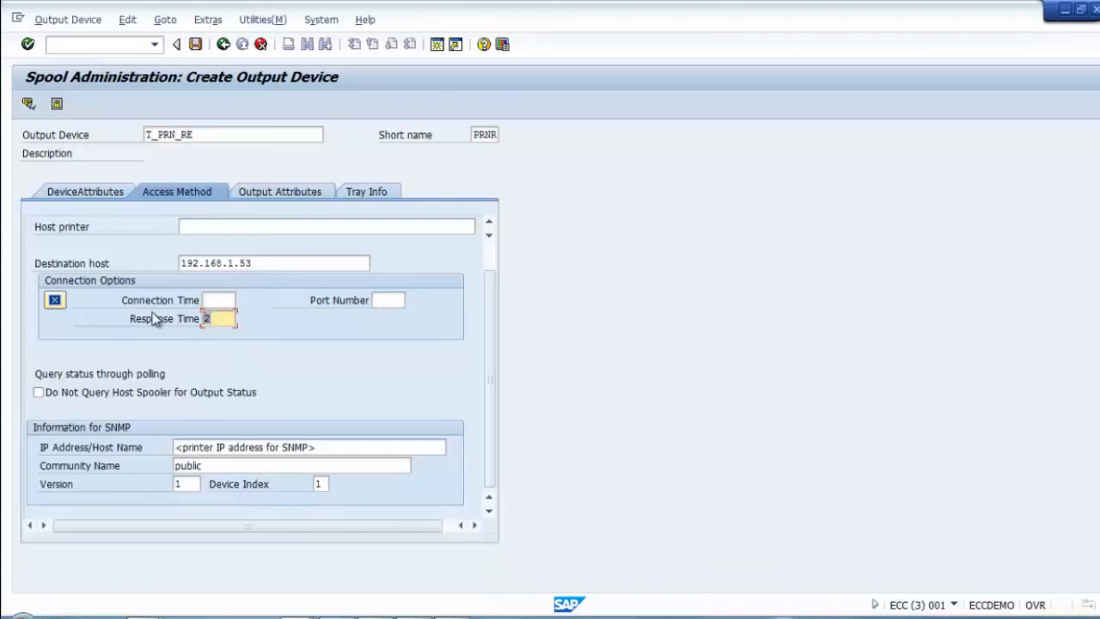
key(Delete)
click(57, 299)
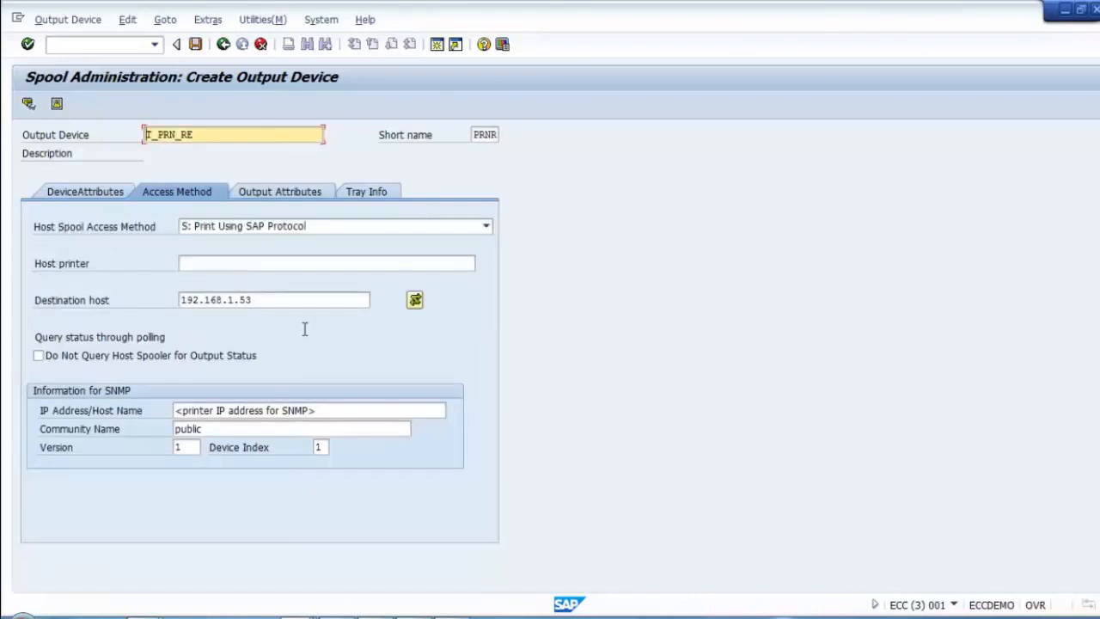
Step: Enter PRINTER1 as the host printer and save the output device
click(210, 259)
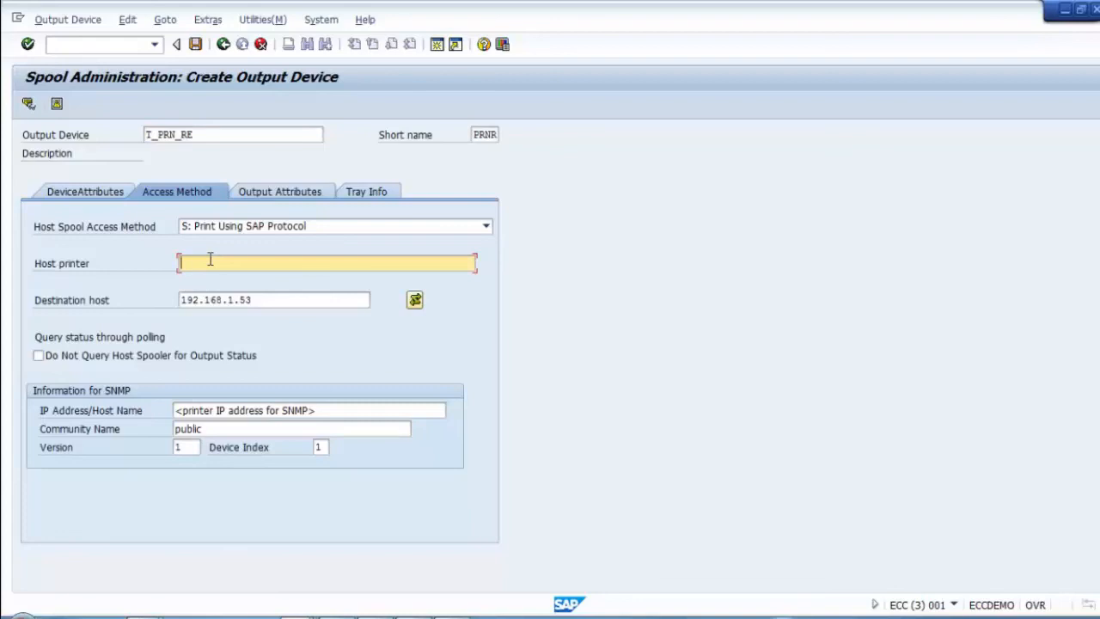
text(PRINTER1)
click(195, 46)
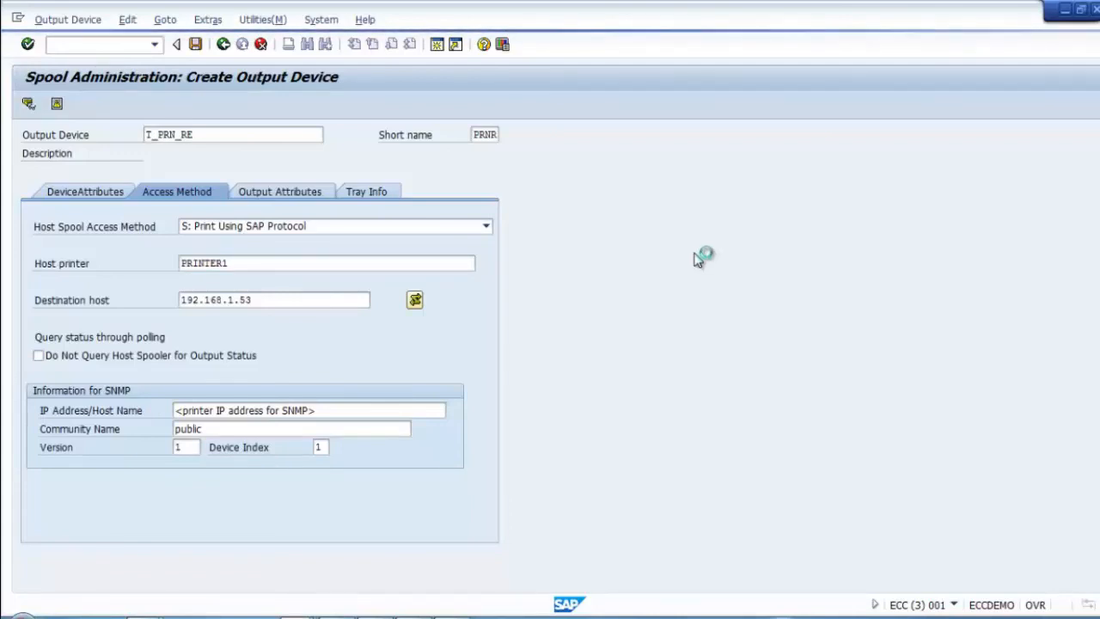
Step: Check that the remote host's PFC_PRN print queue is empty, then return to the SAP output device screen
click(415, 616)
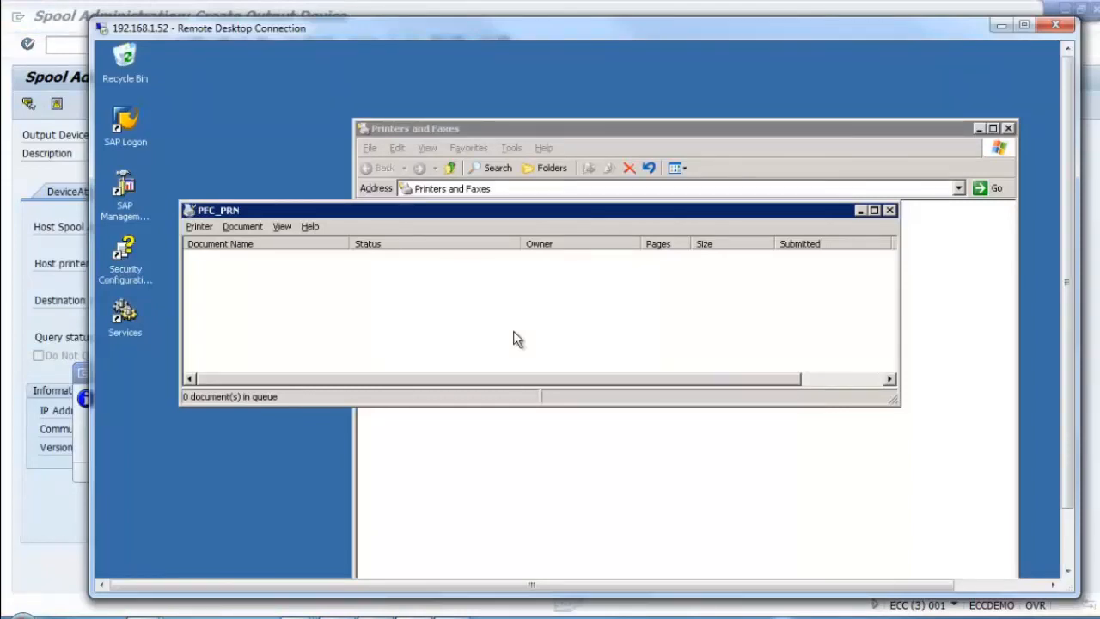
click(451, 616)
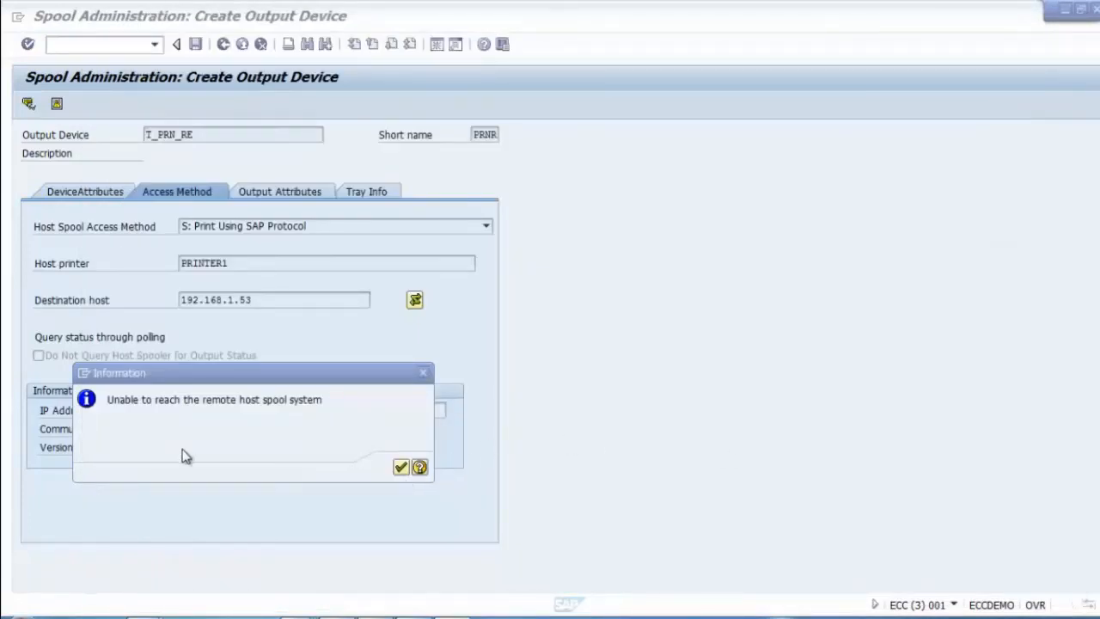
Step: Acknowledge the 'Unable to reach the remote host spool system' notice, save T_PRN_RE, and go back
click(402, 466)
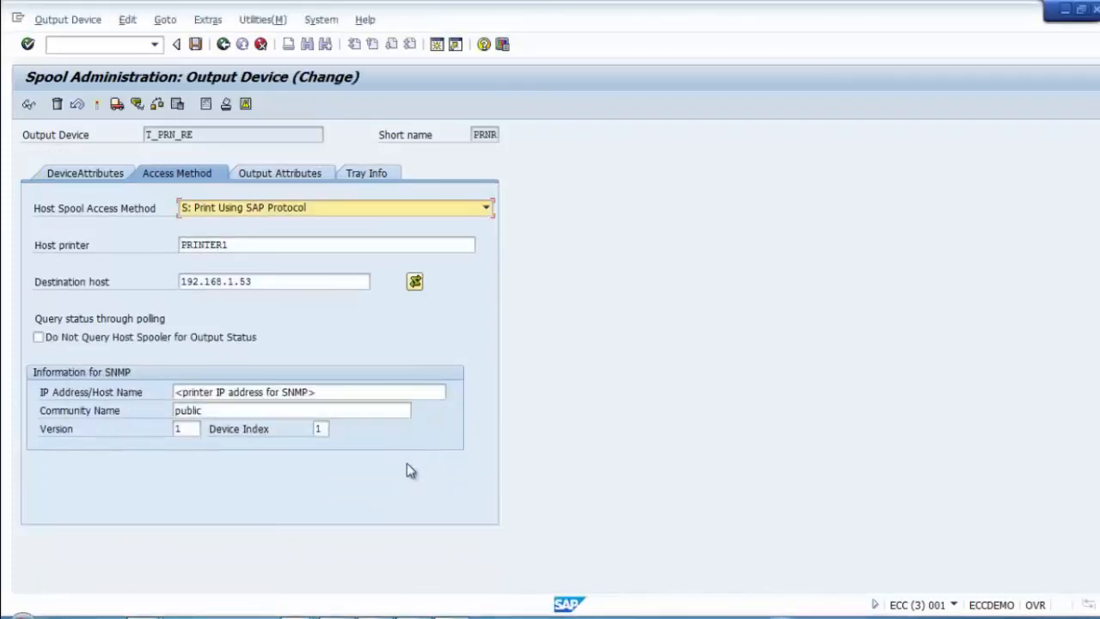
click(342, 313)
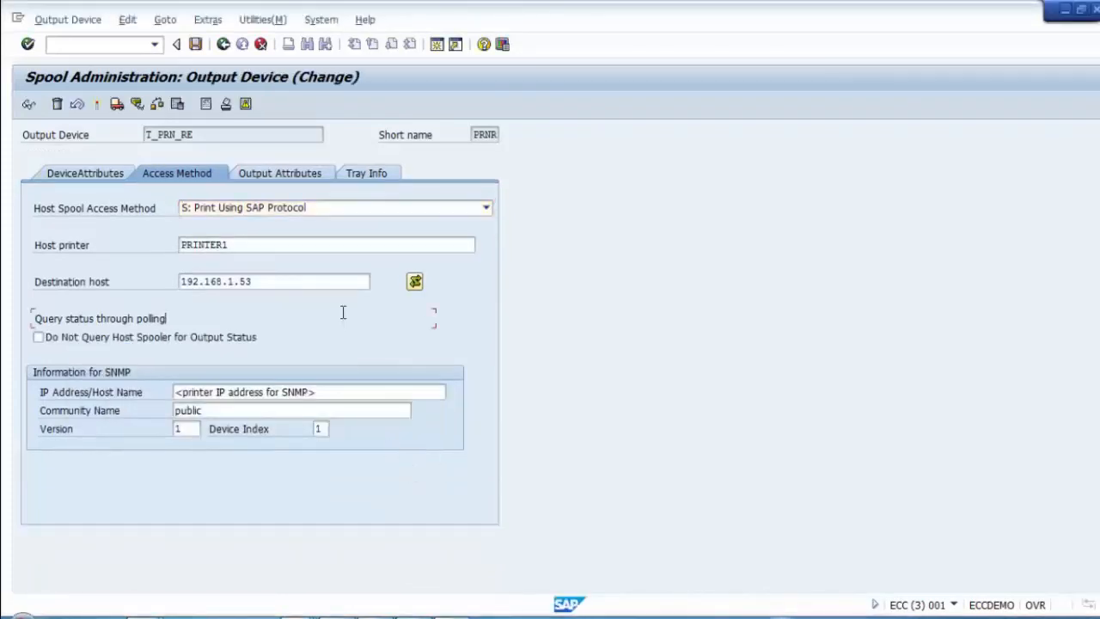
click(197, 48)
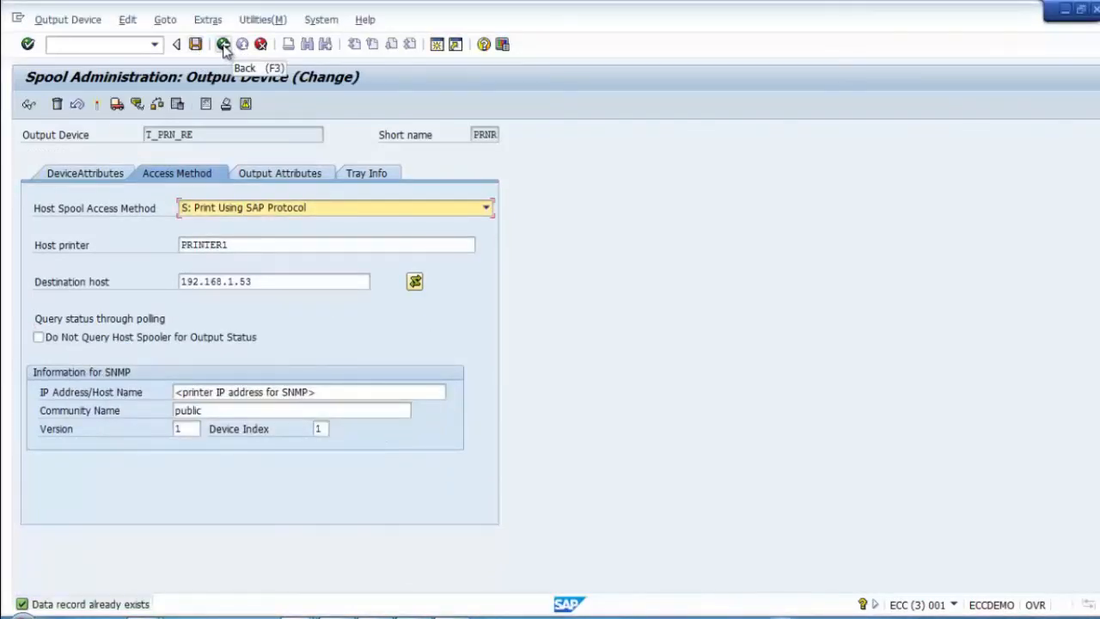
click(223, 46)
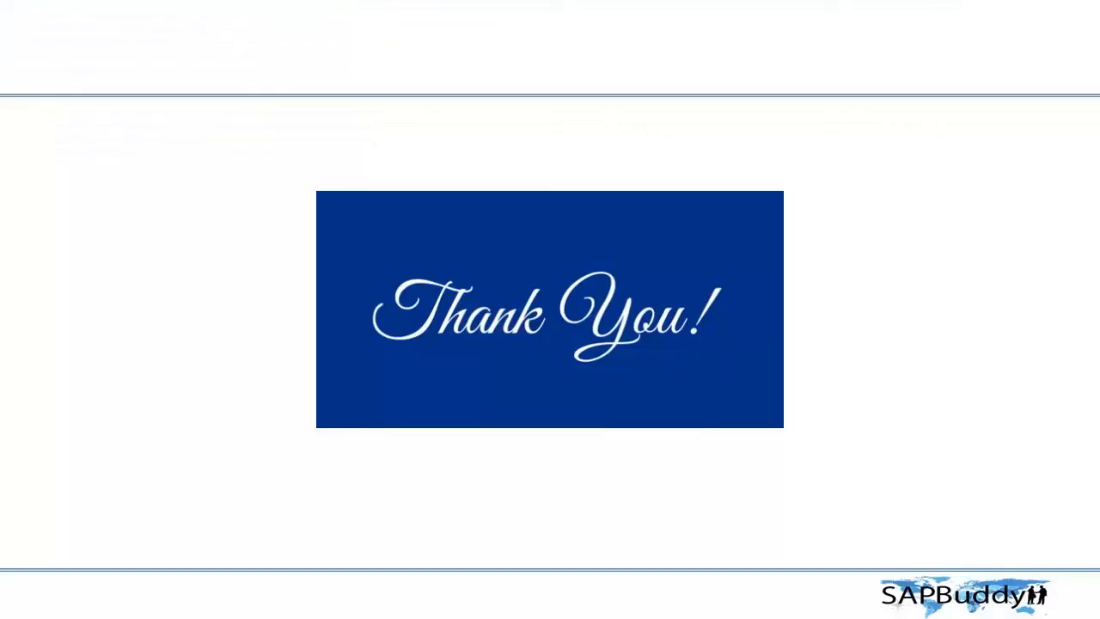